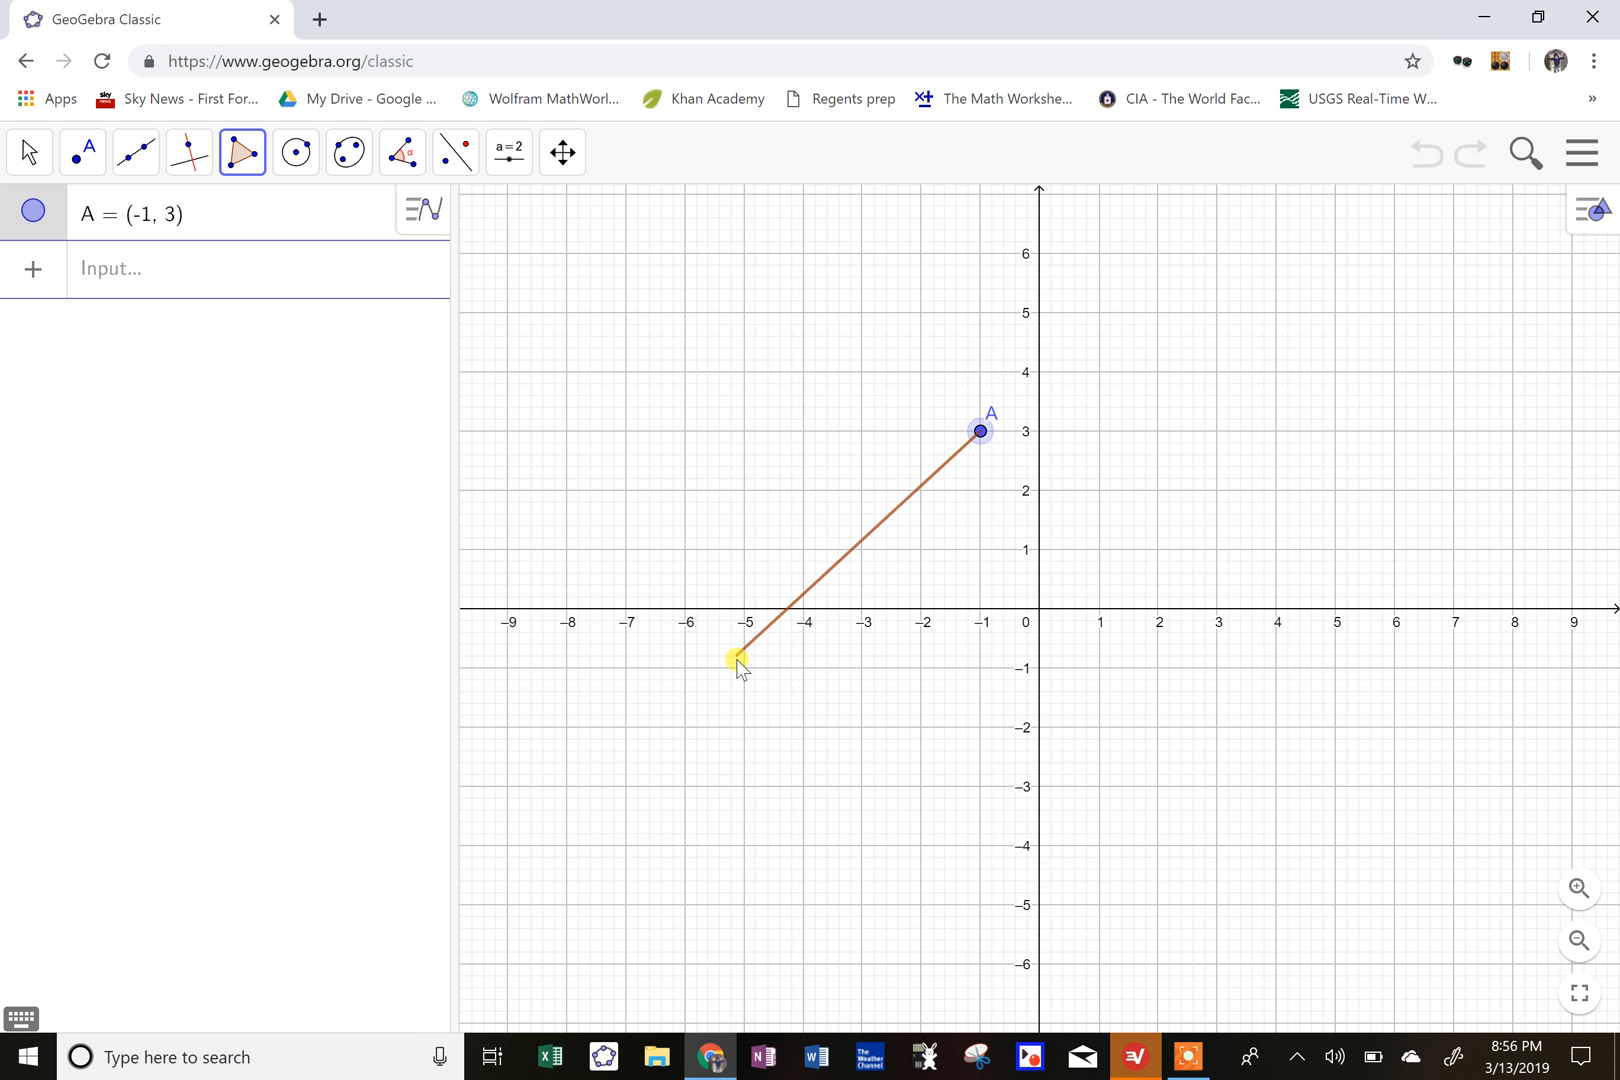
- Complete the triangle from A with vertices B at (-5, -1) and C at (4, -3), close it at A, and switch to the Move tool
click(744, 668)
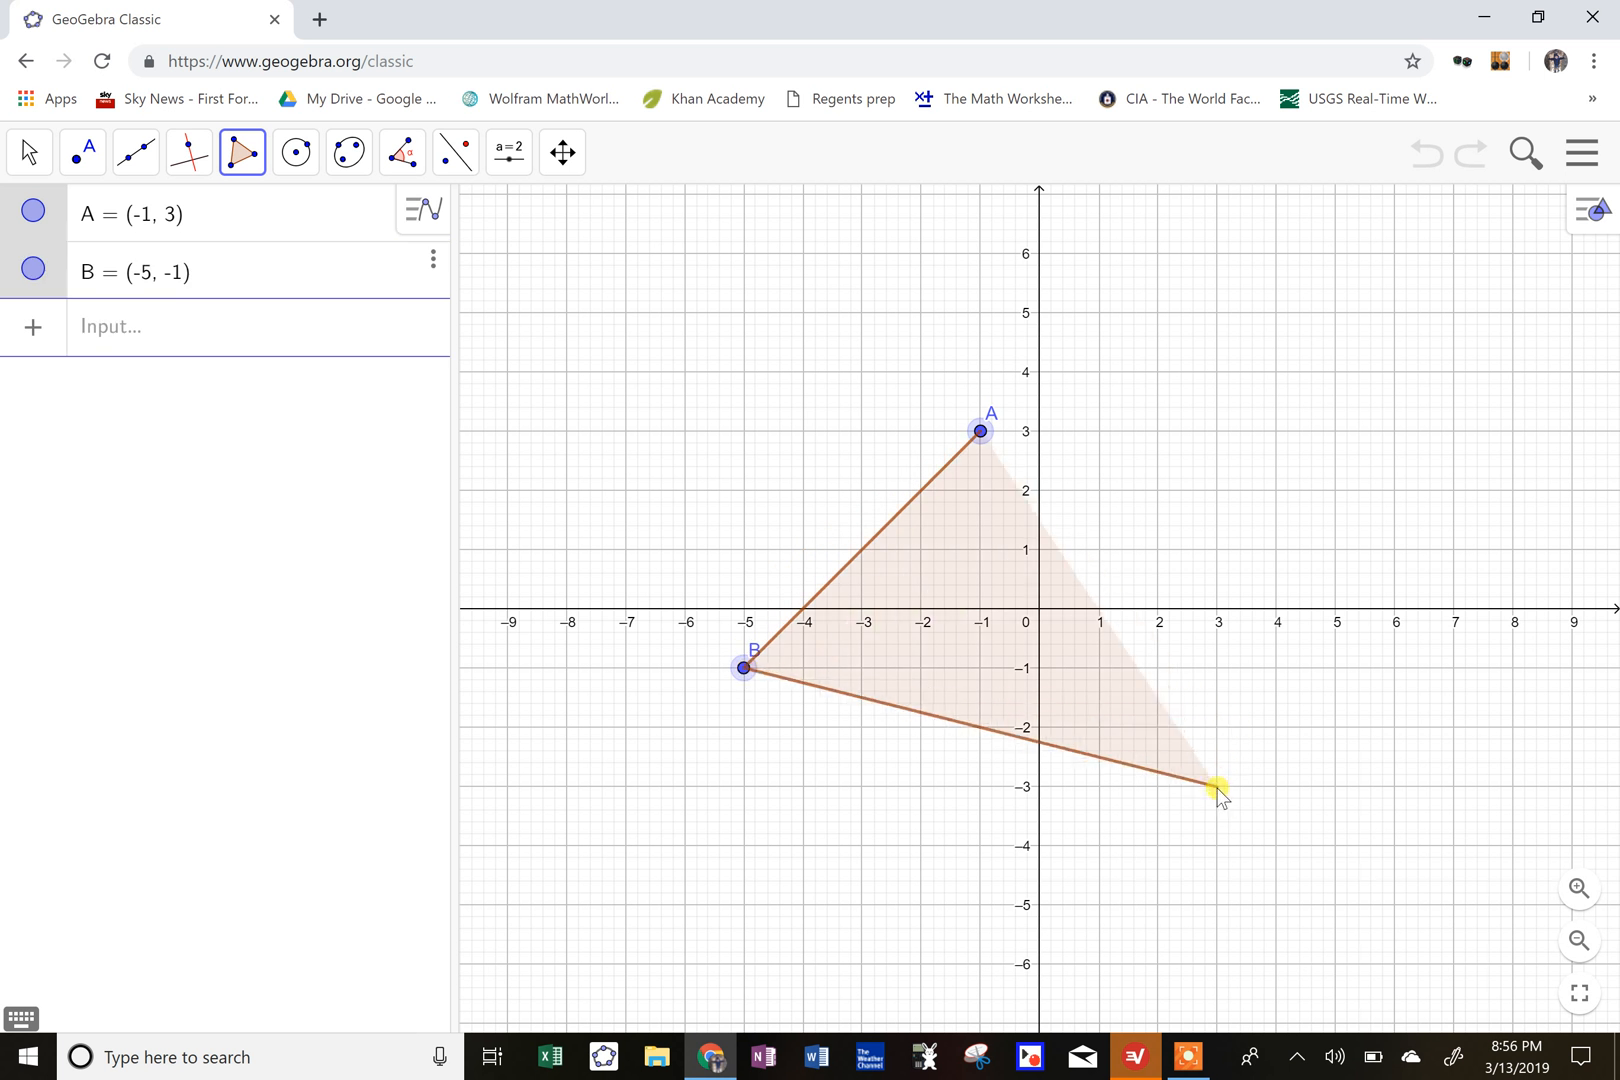
right_click(1219, 790)
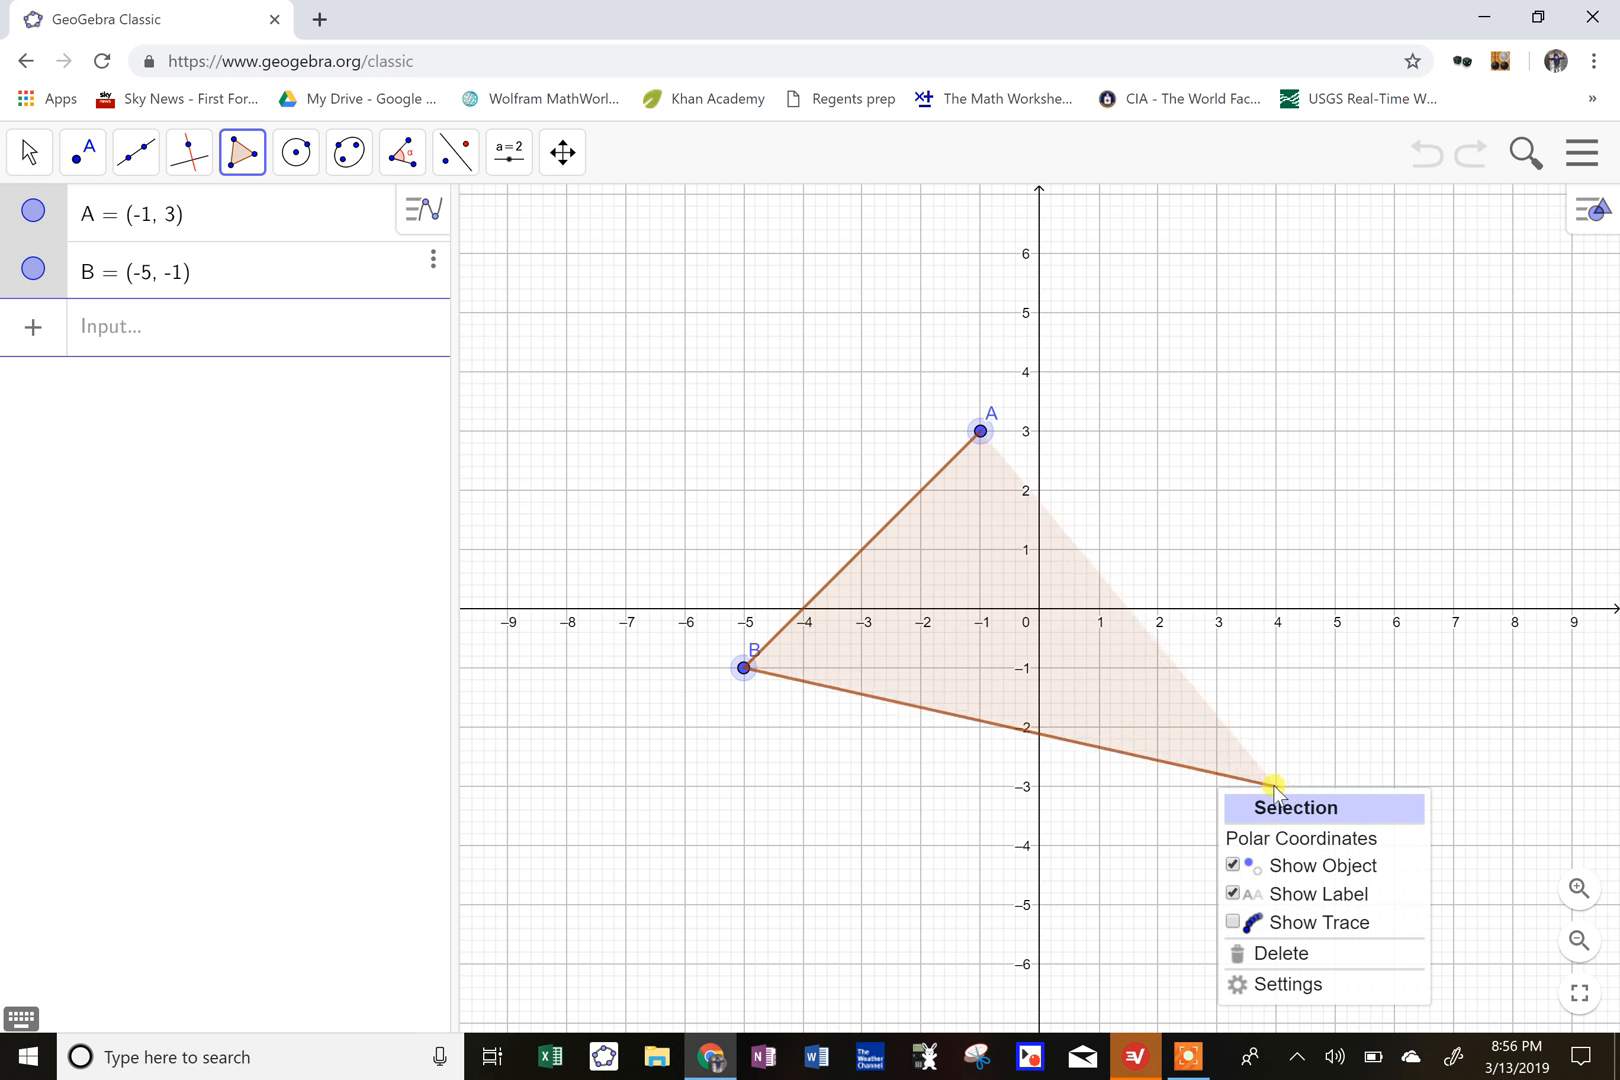
click(1275, 785)
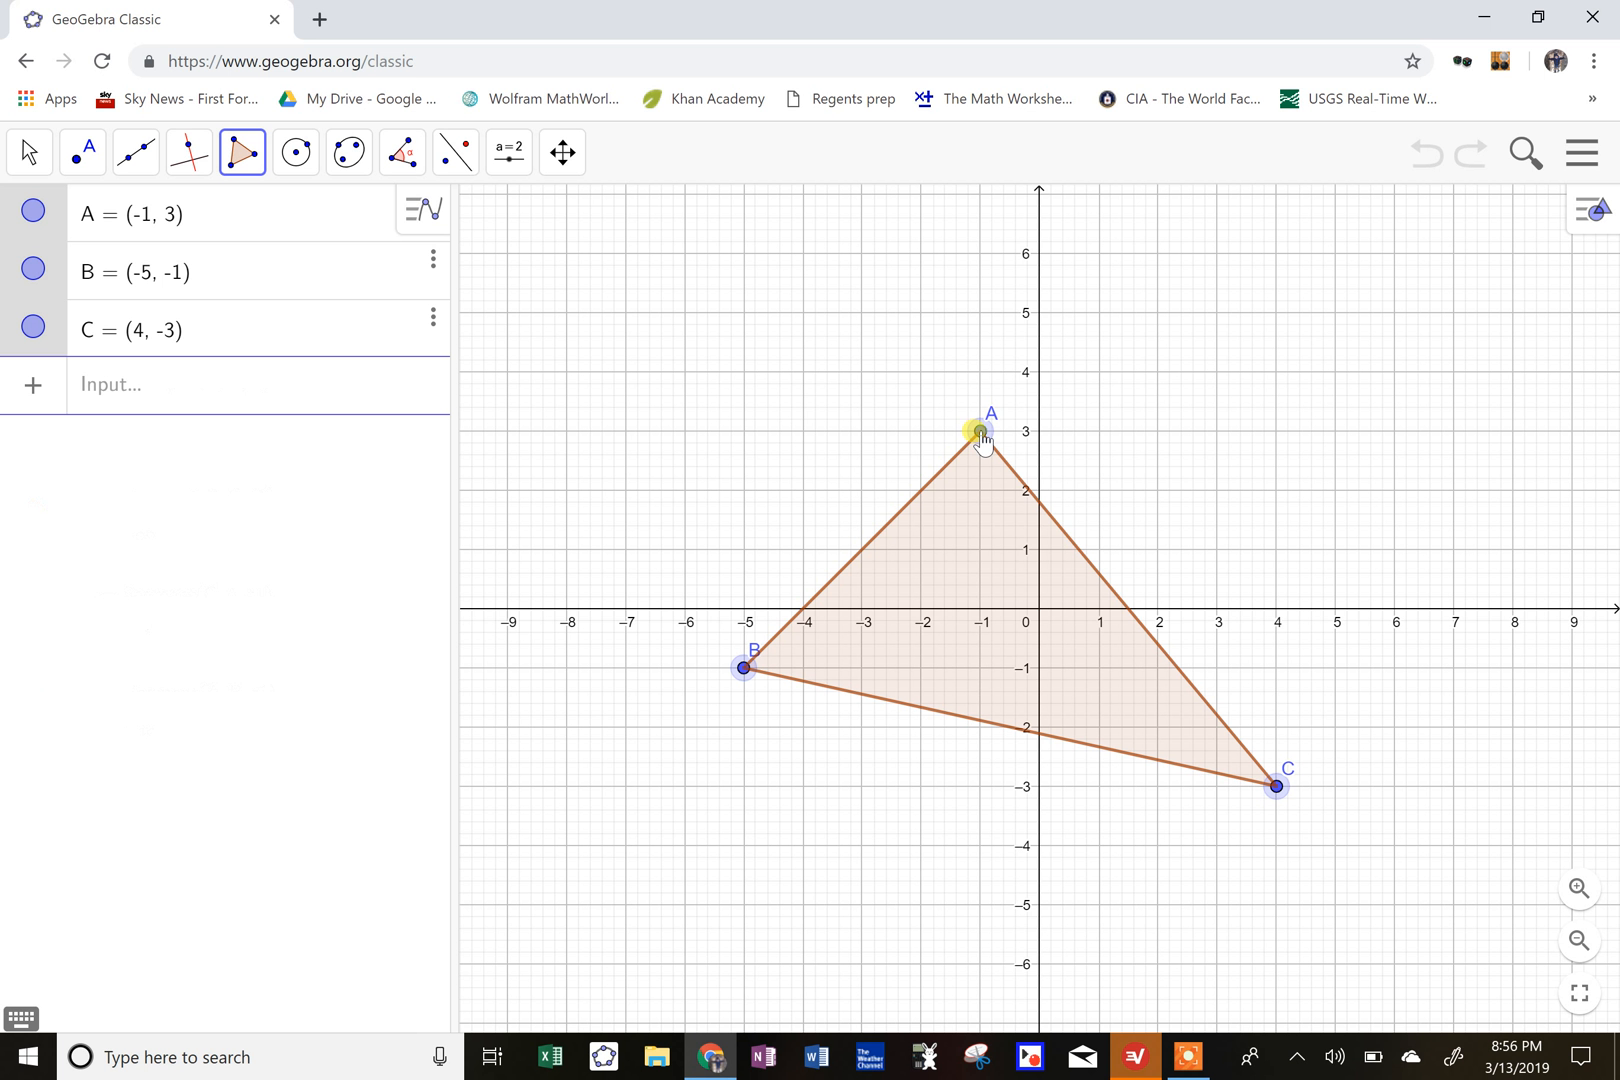
click(980, 433)
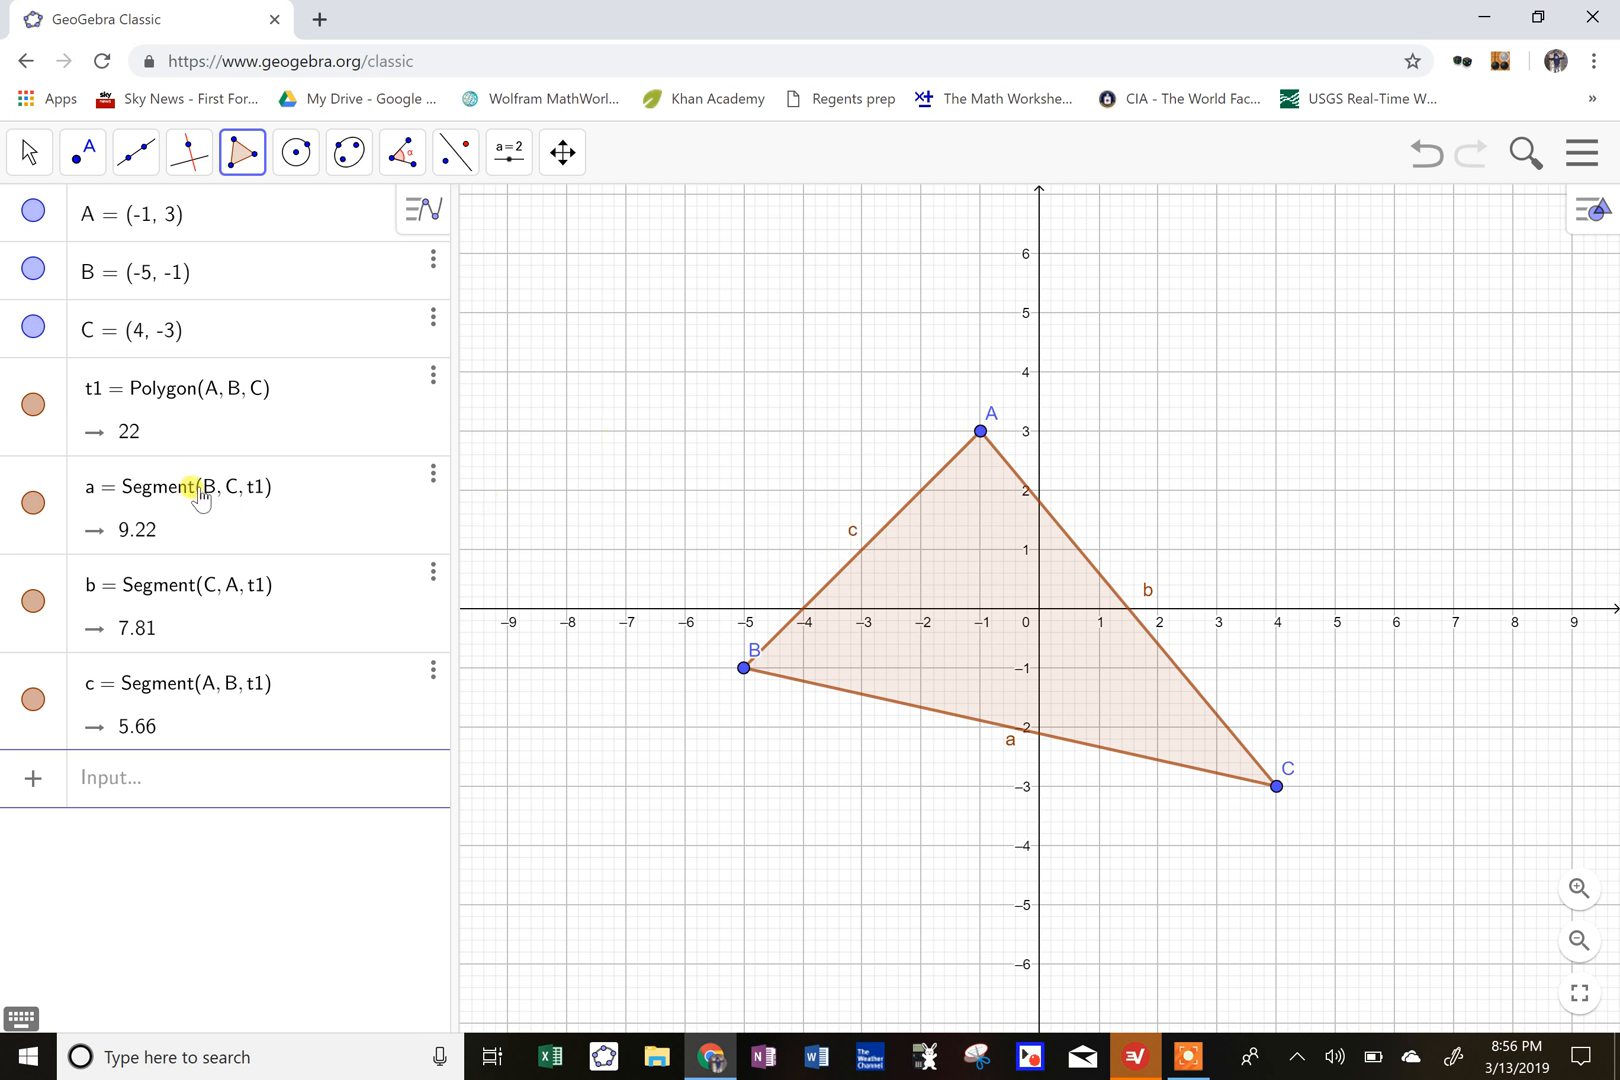
click(38, 156)
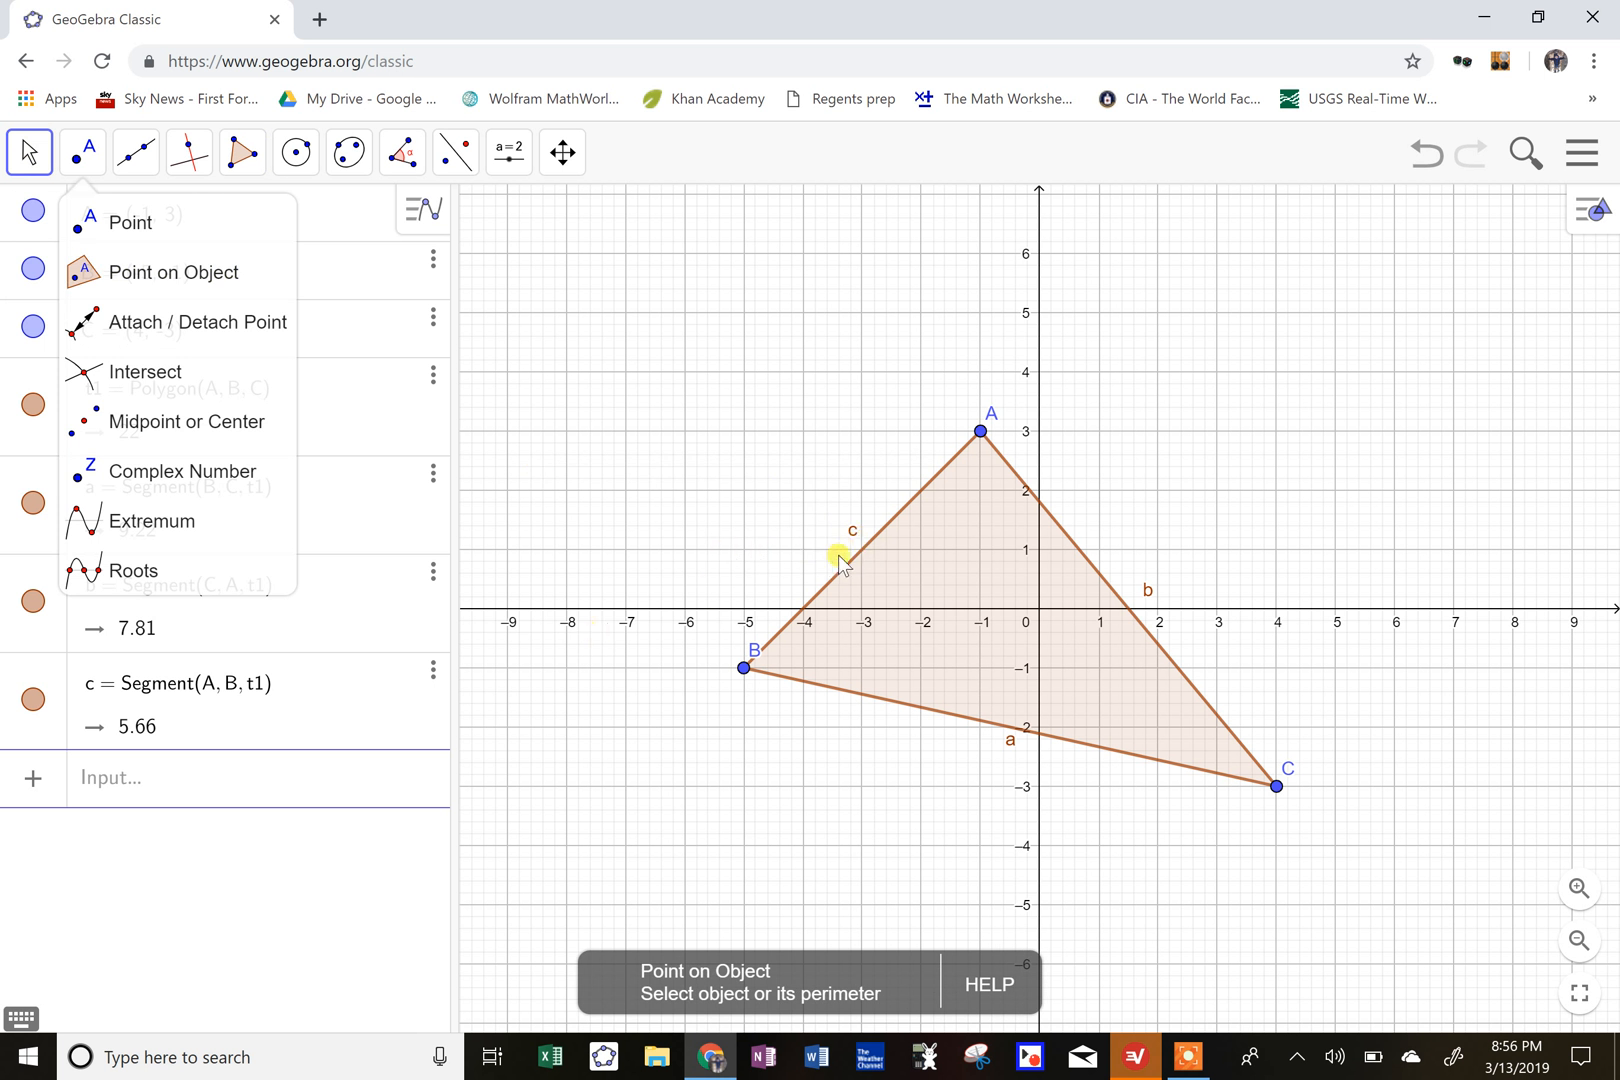
click(130, 222)
click(31, 155)
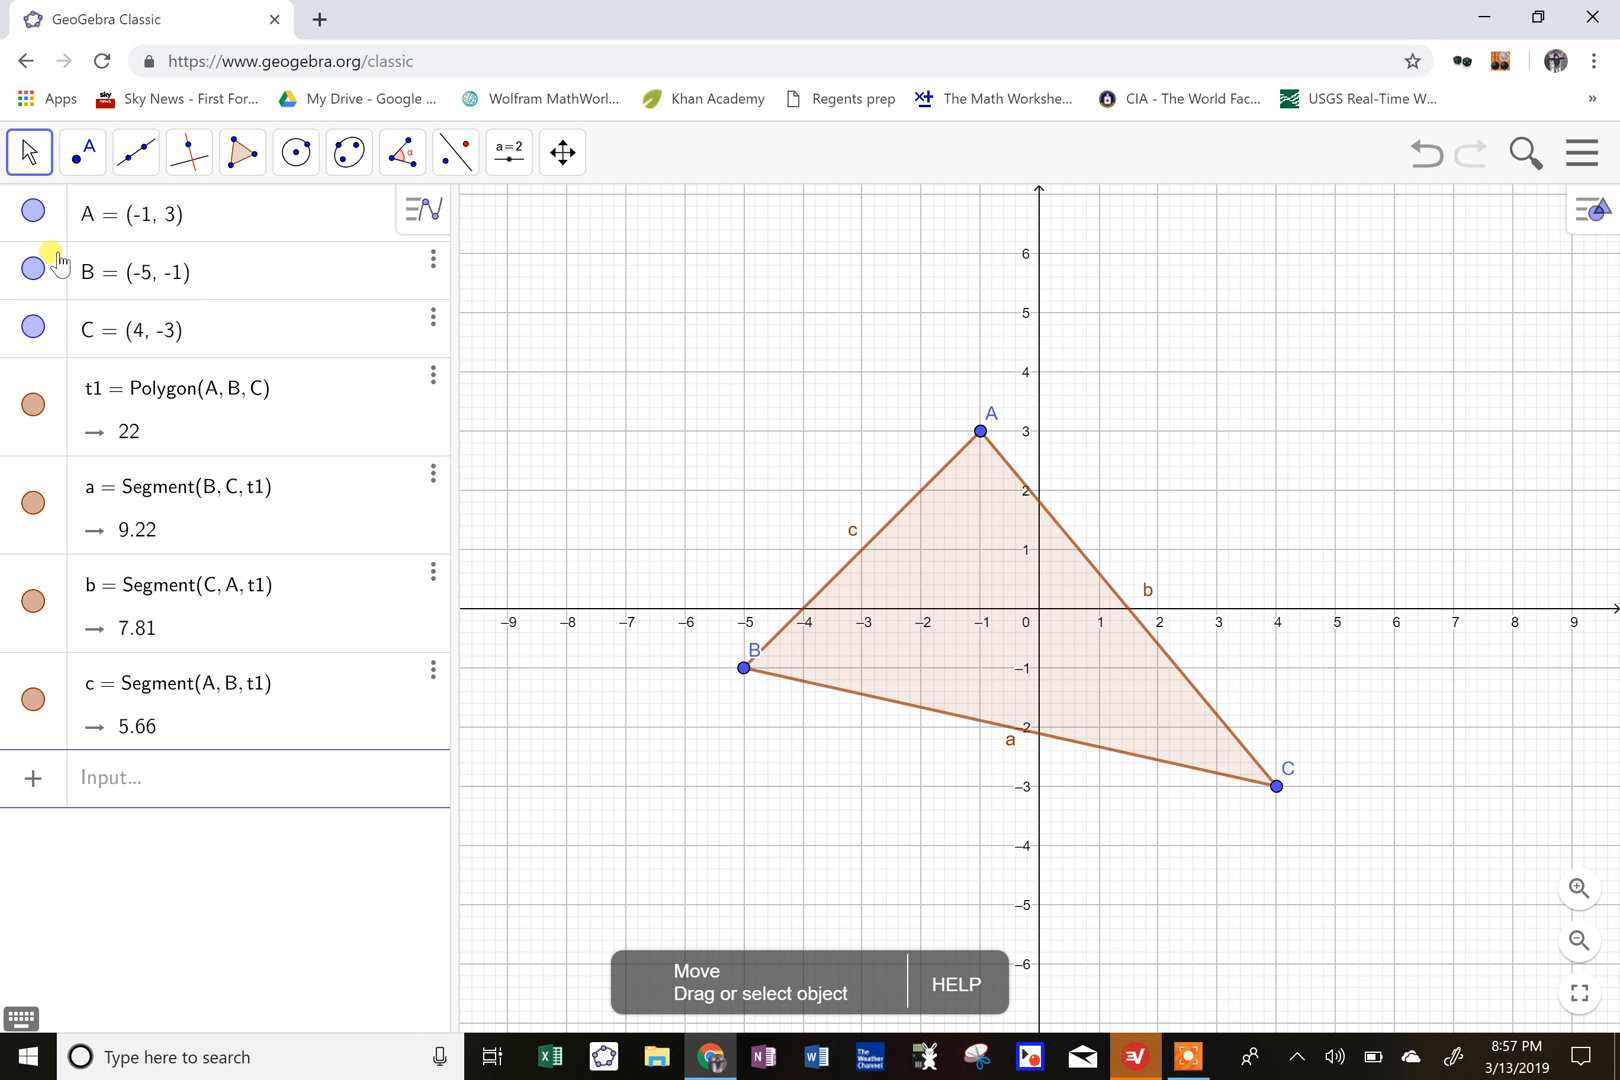
click(429, 265)
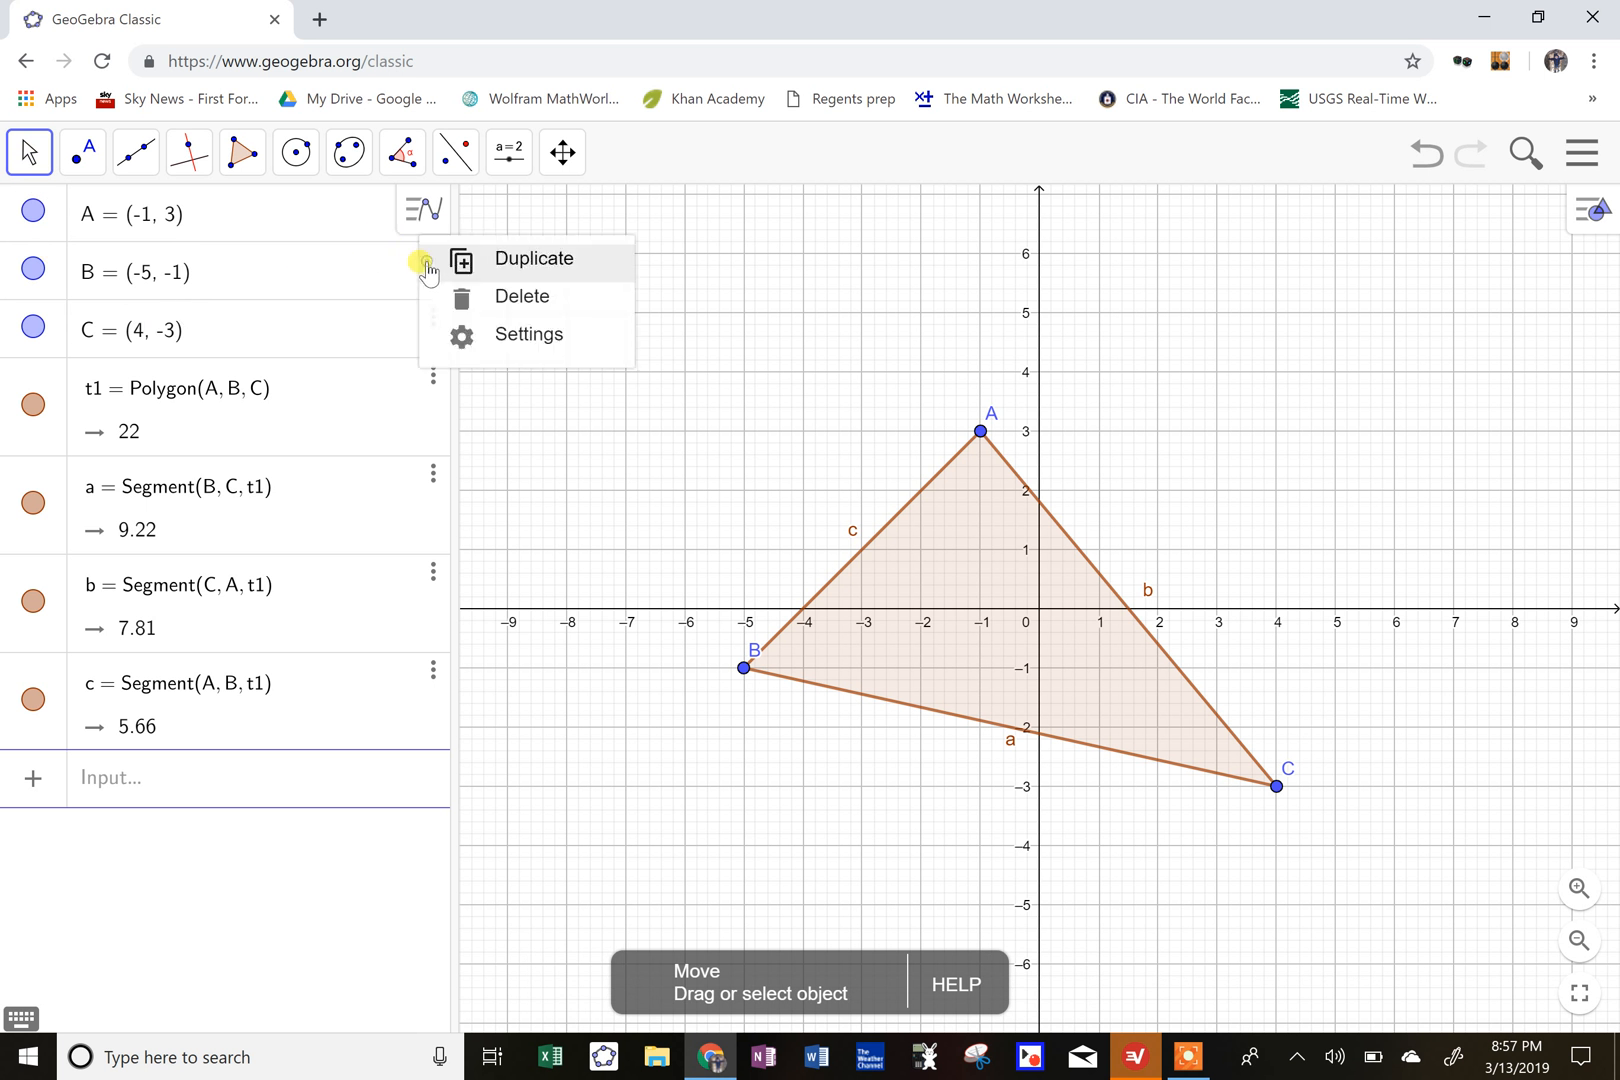
click(489, 338)
click(489, 338)
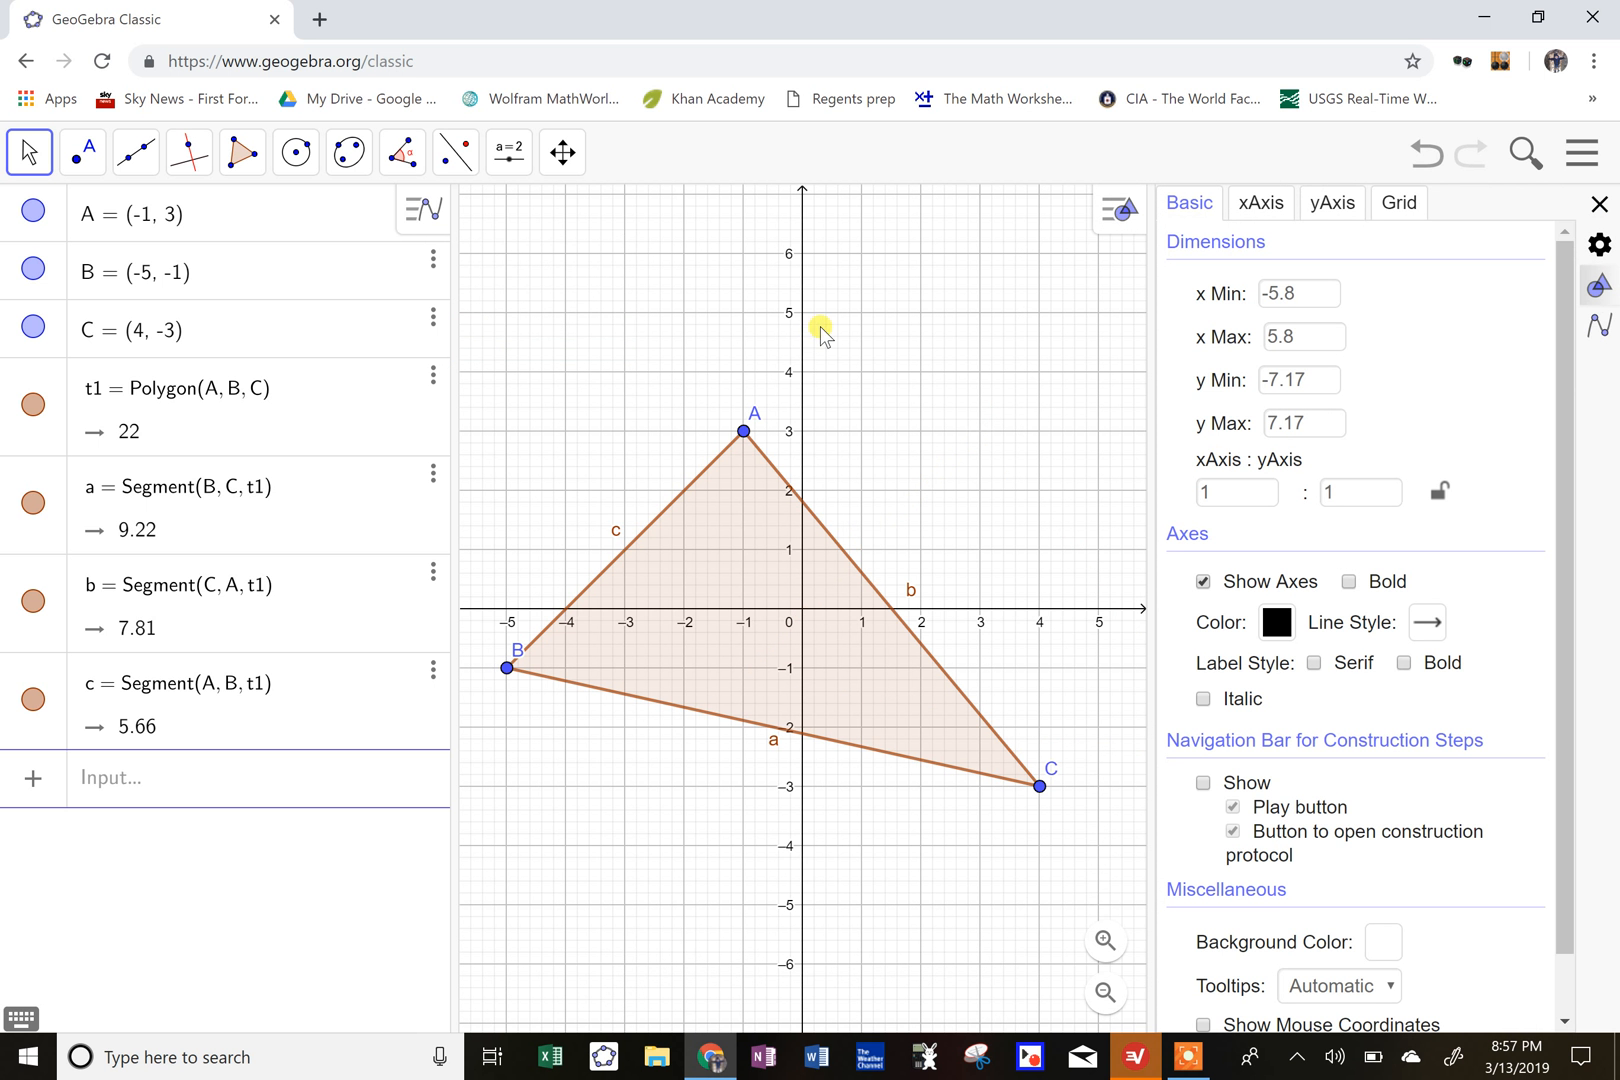
click(1598, 206)
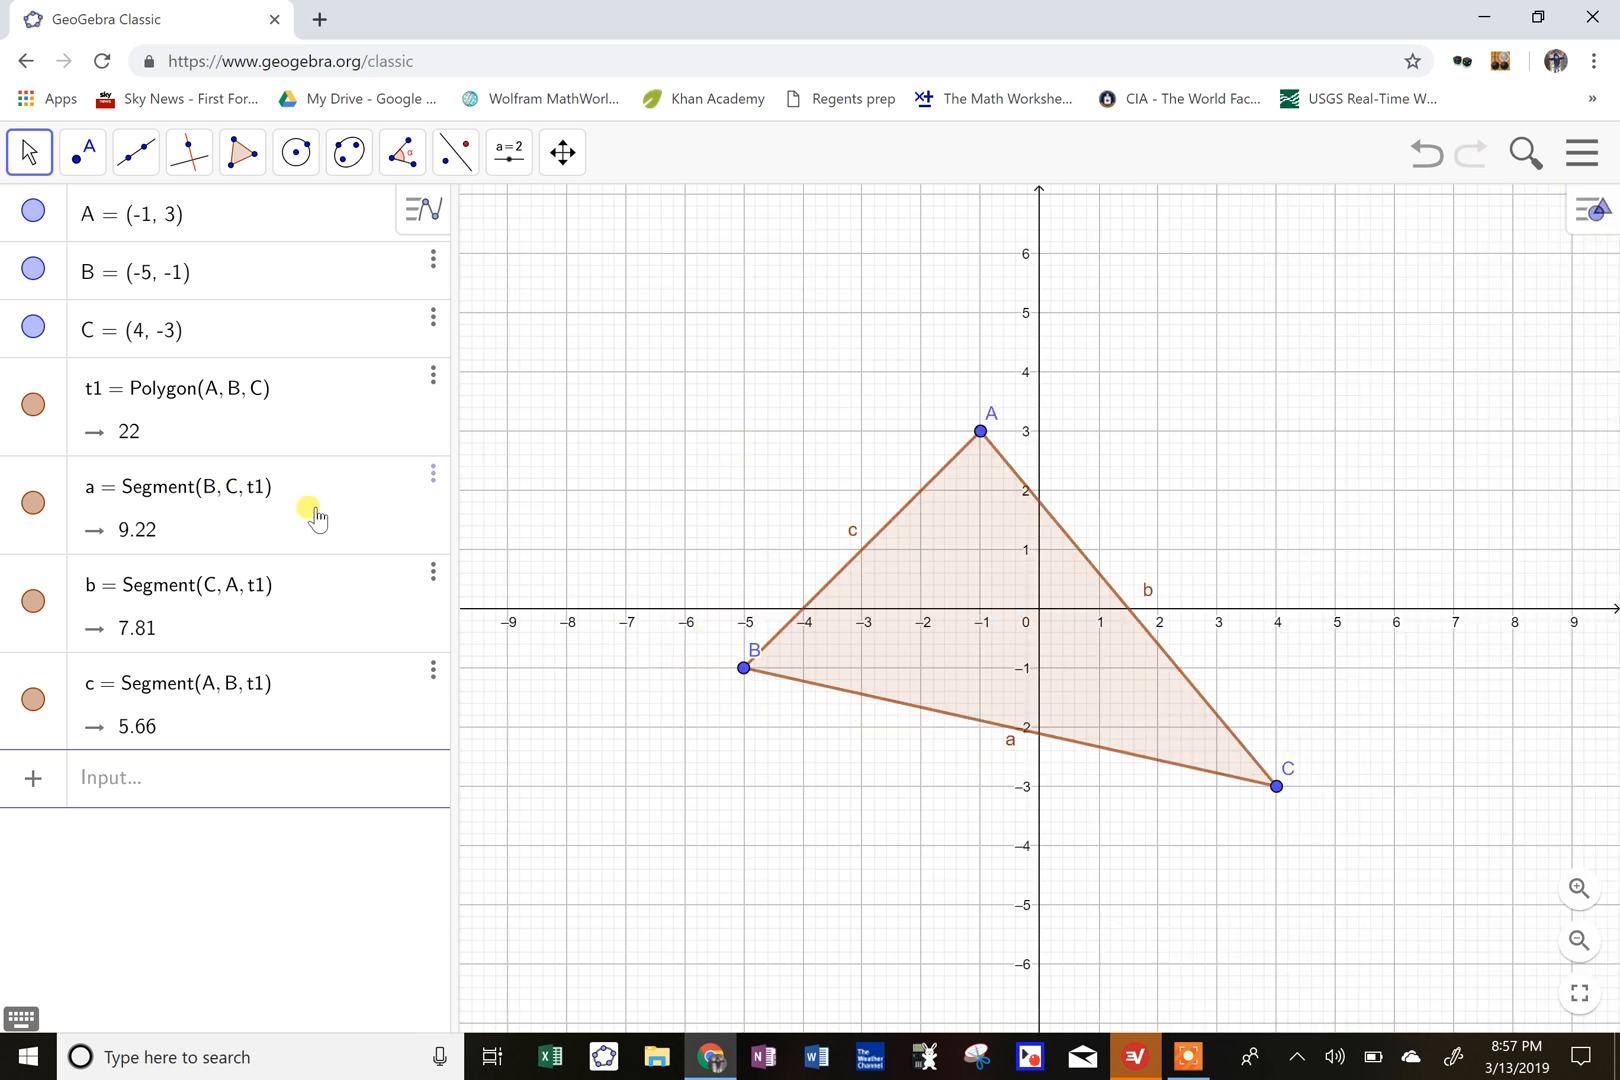
- Hide the labels of sides a and b in their object settings and select side c
click(433, 474)
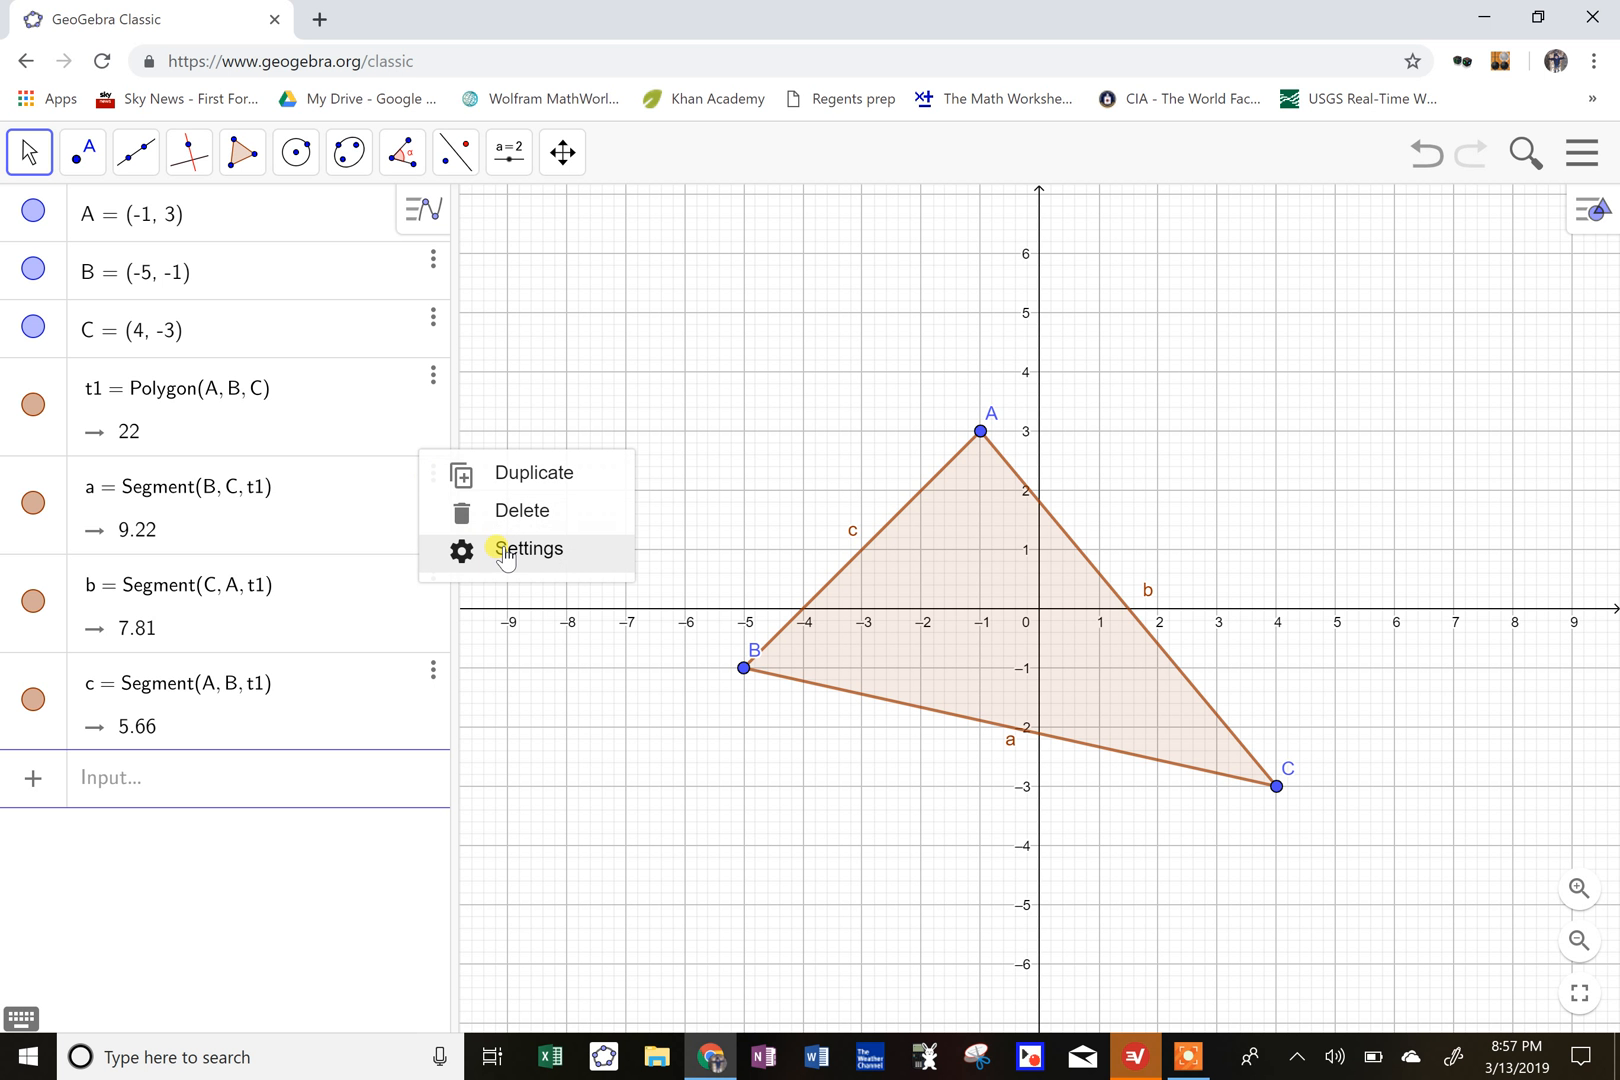
click(460, 549)
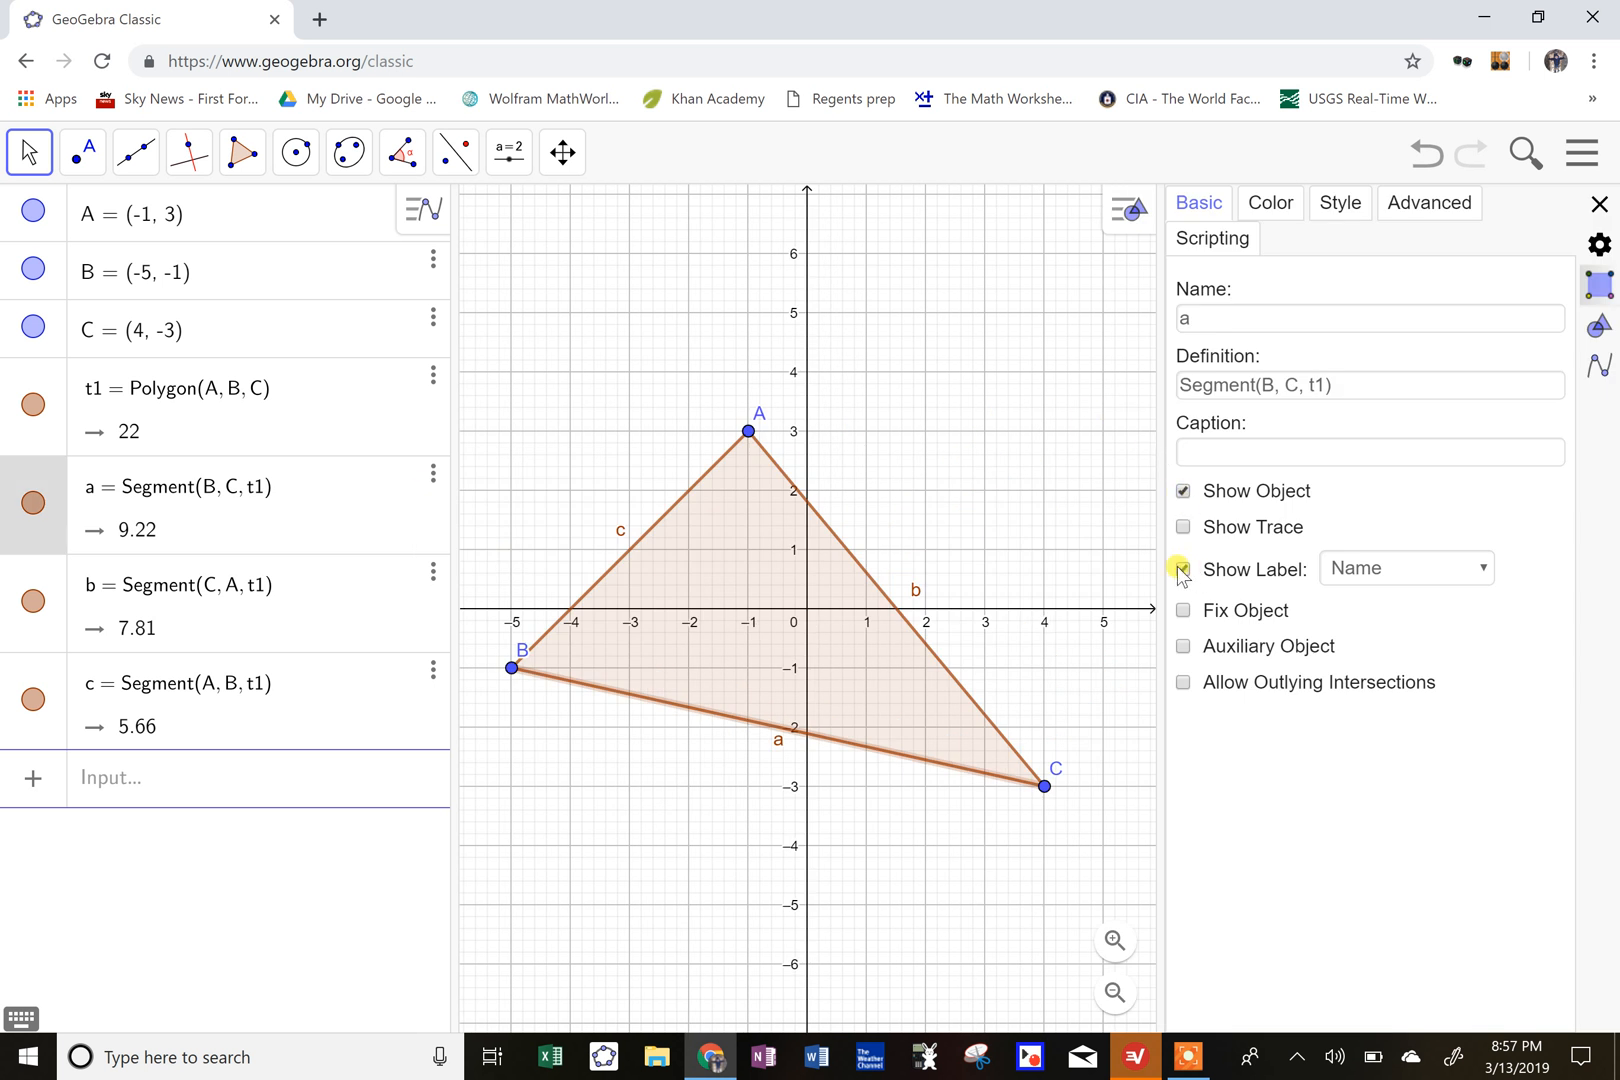
click(879, 594)
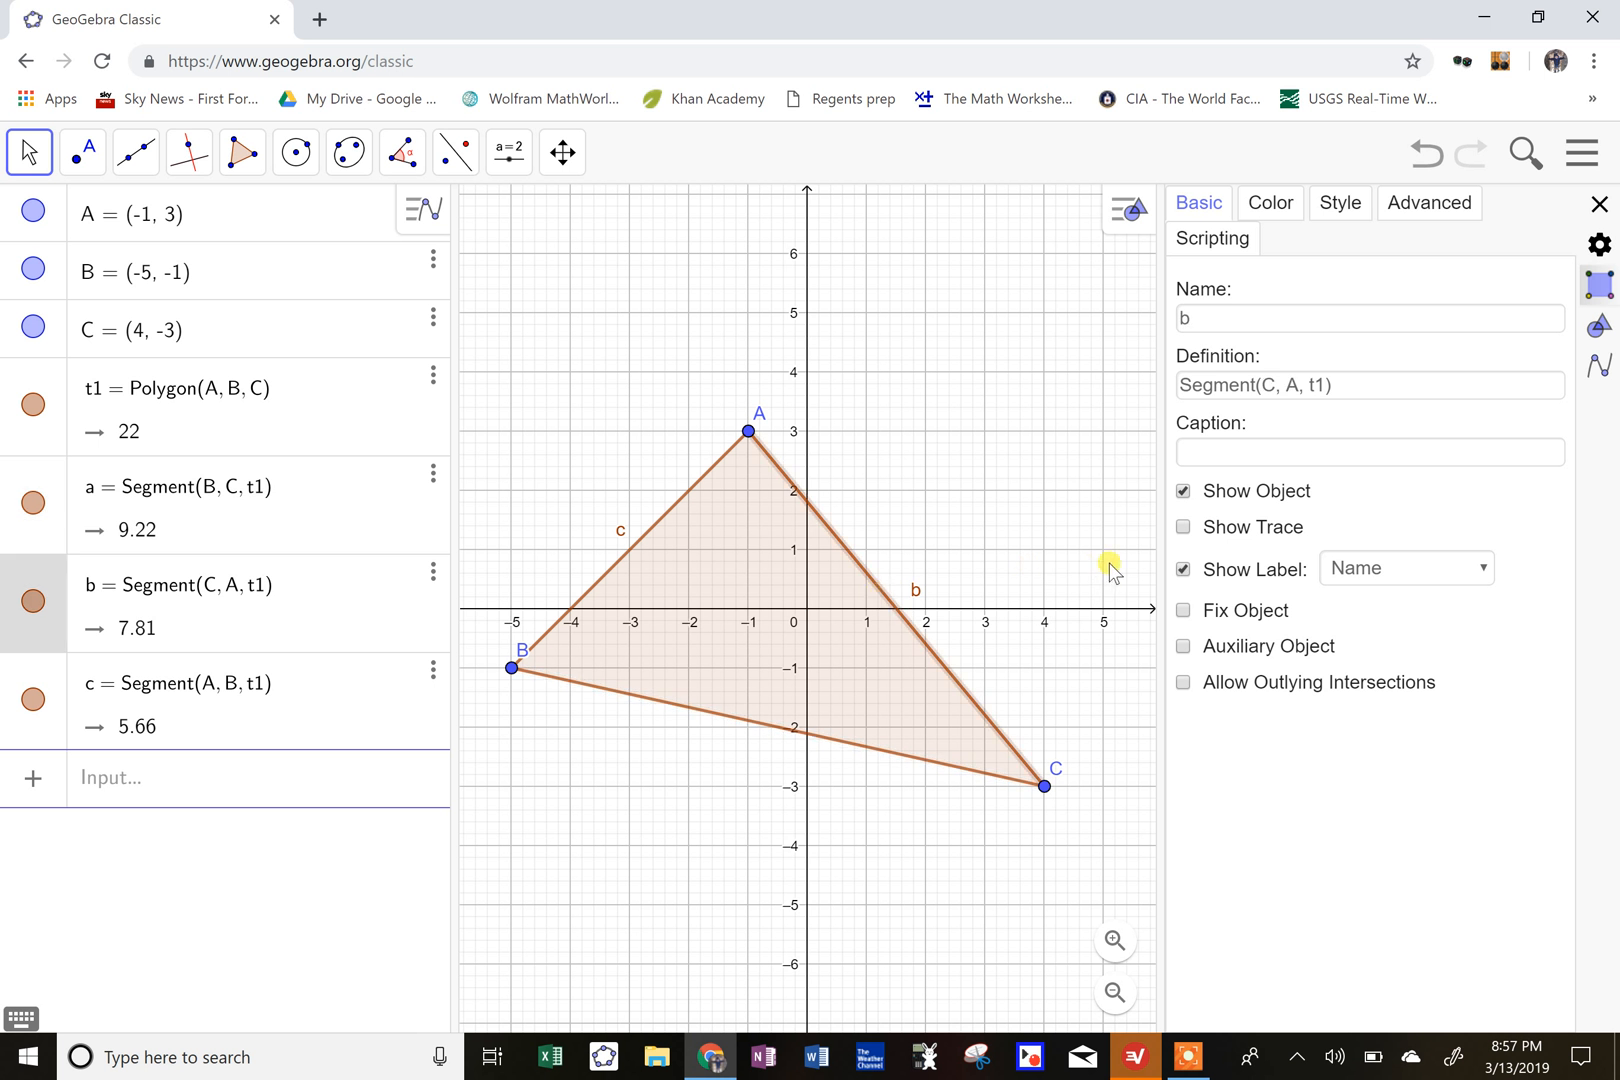
click(632, 550)
click(629, 546)
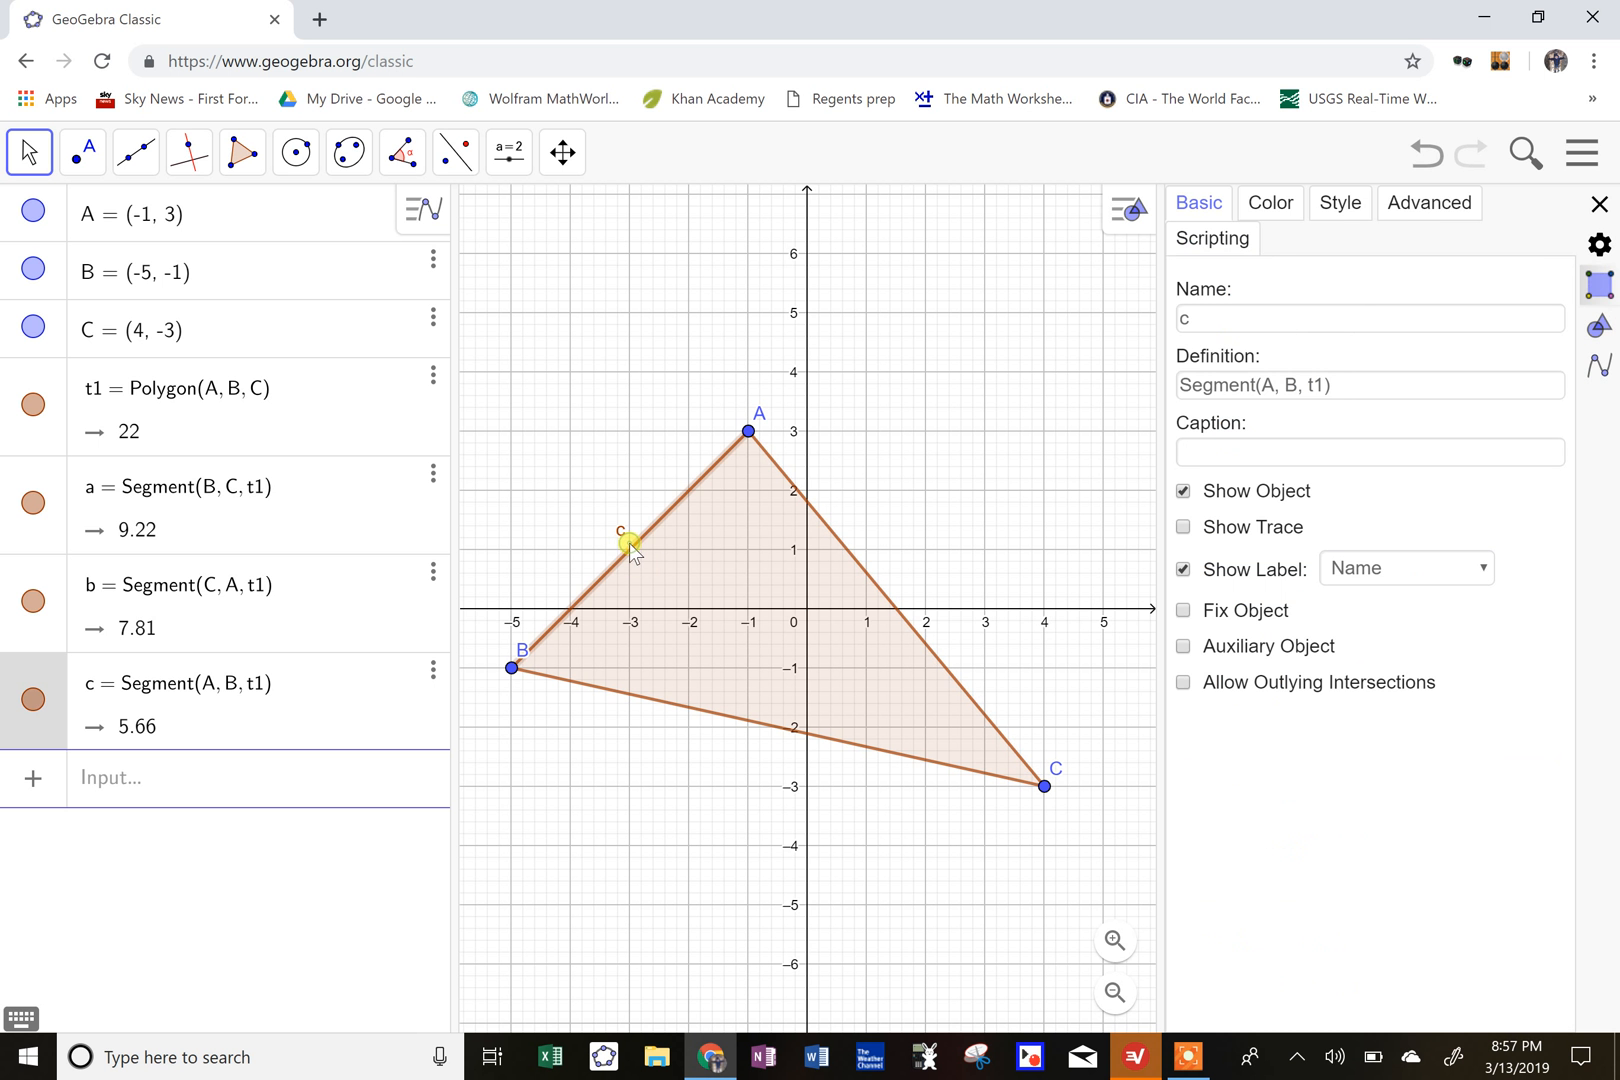
- Try the Name & Value and Caption & Value label styles on side c, and set its label back to Name
click(1489, 567)
click(1435, 648)
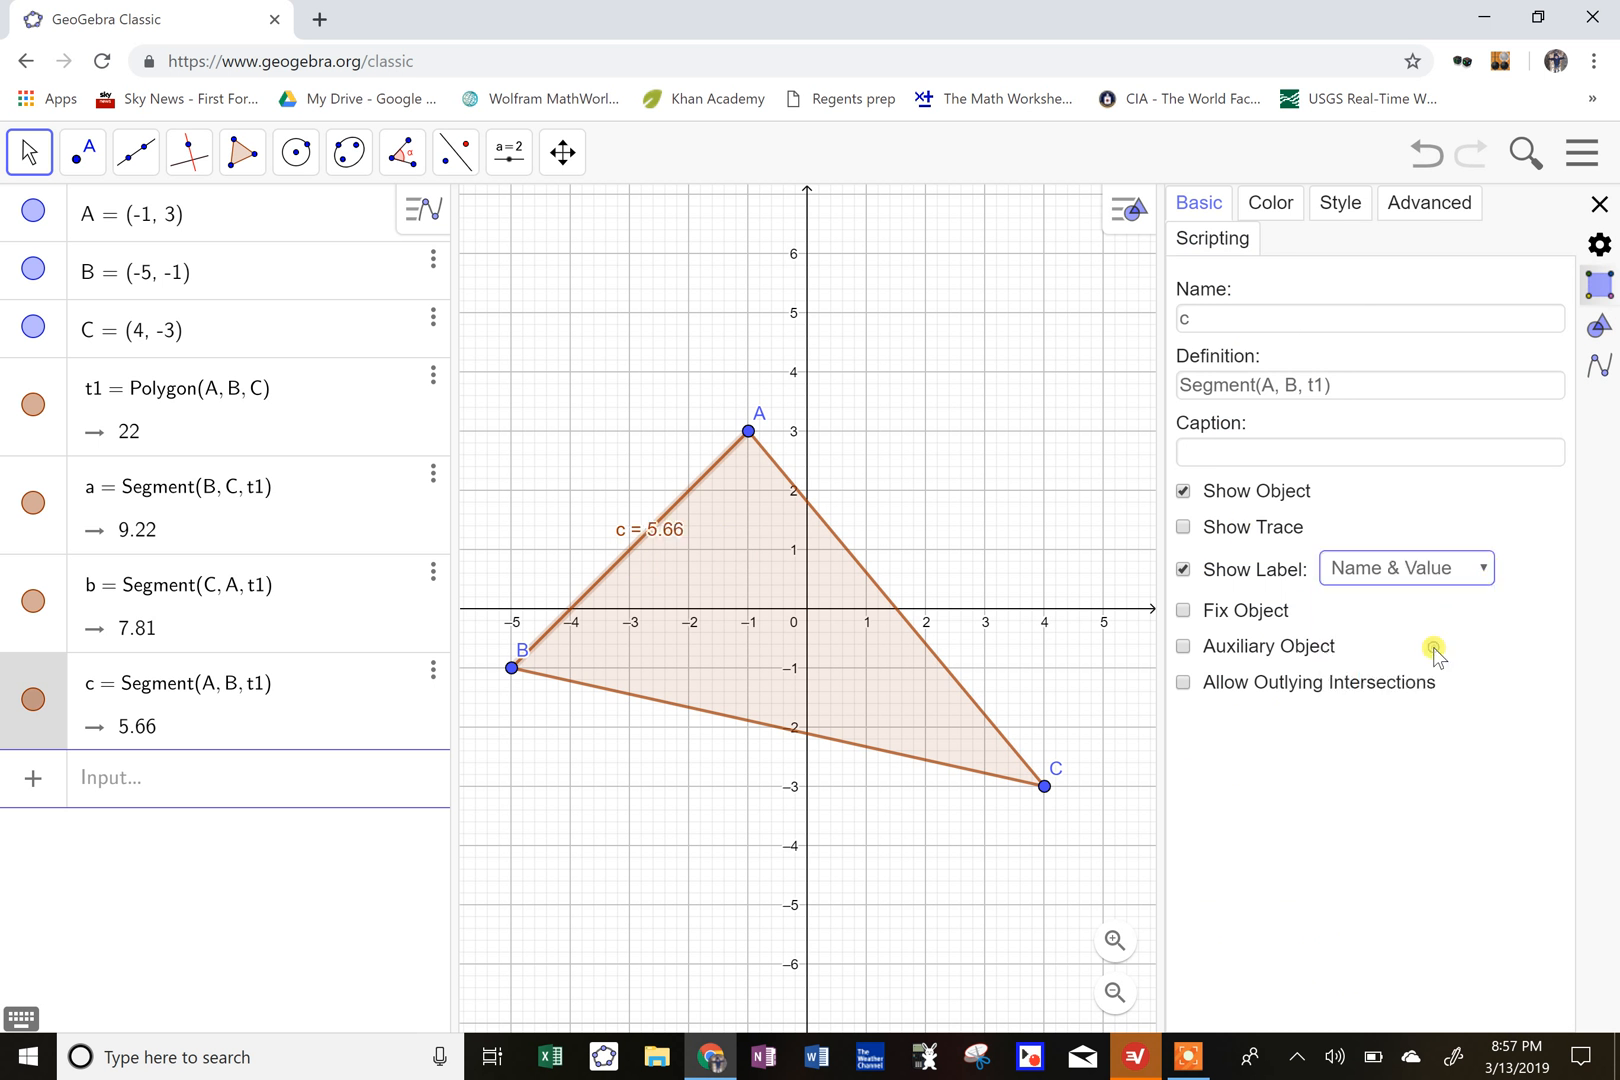
click(1482, 570)
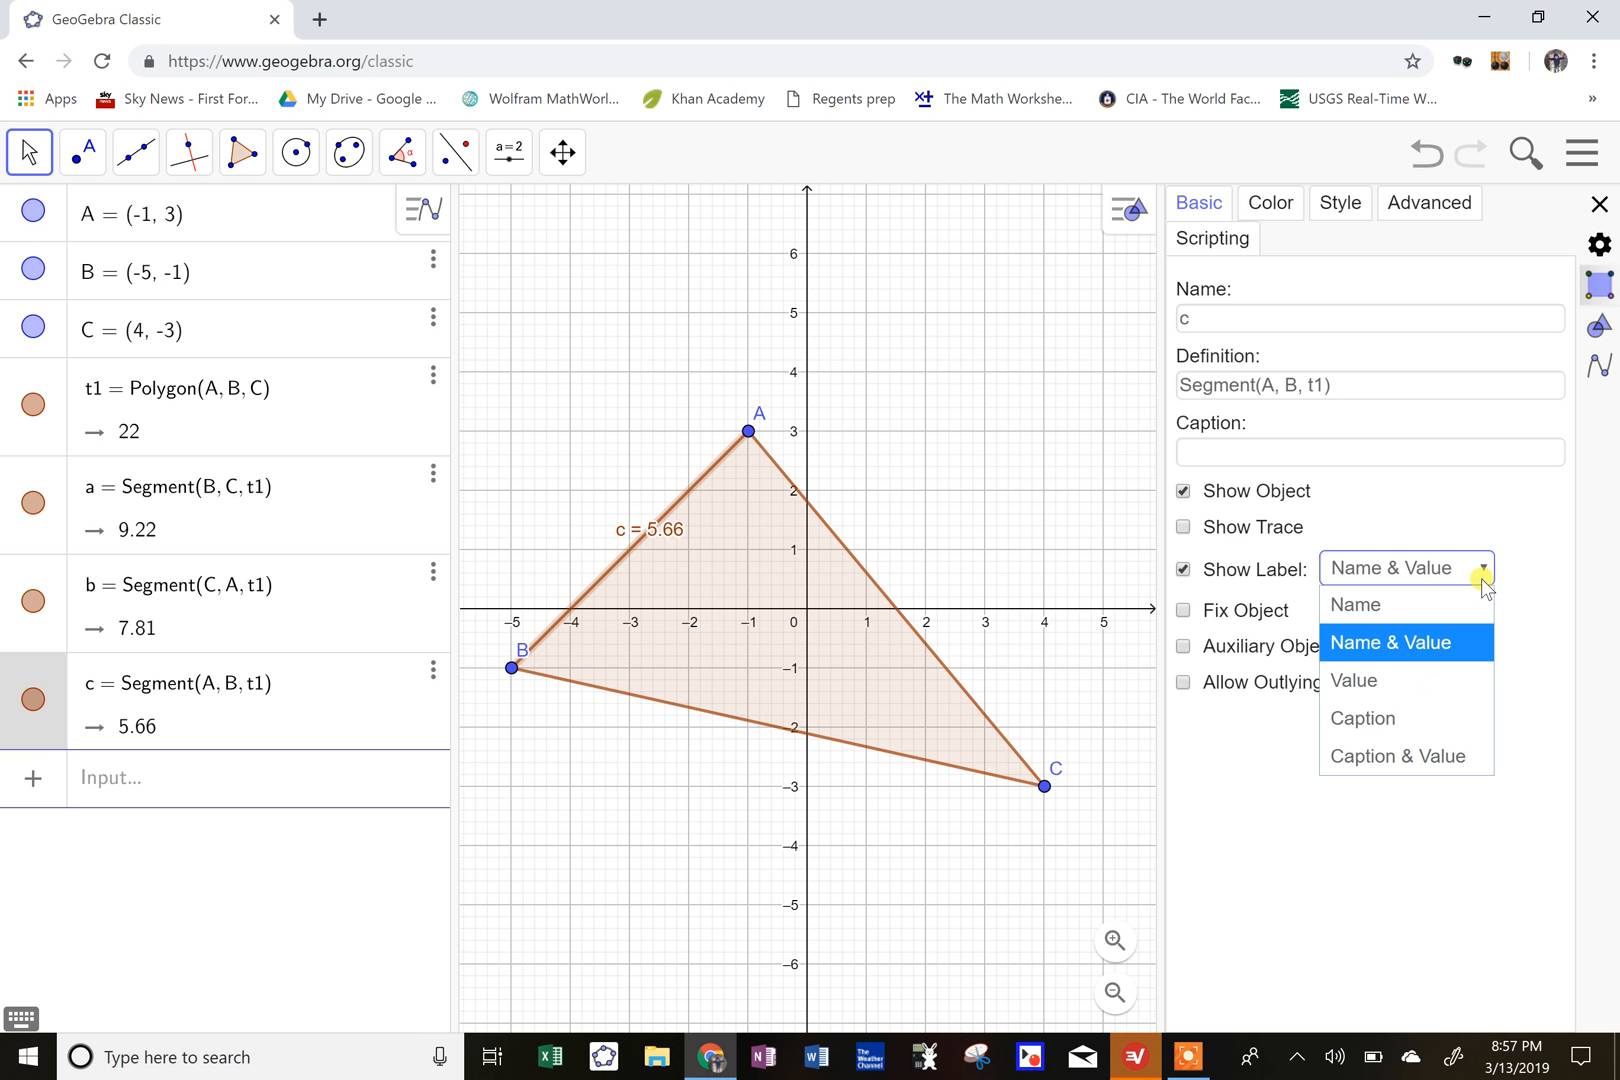
click(1393, 762)
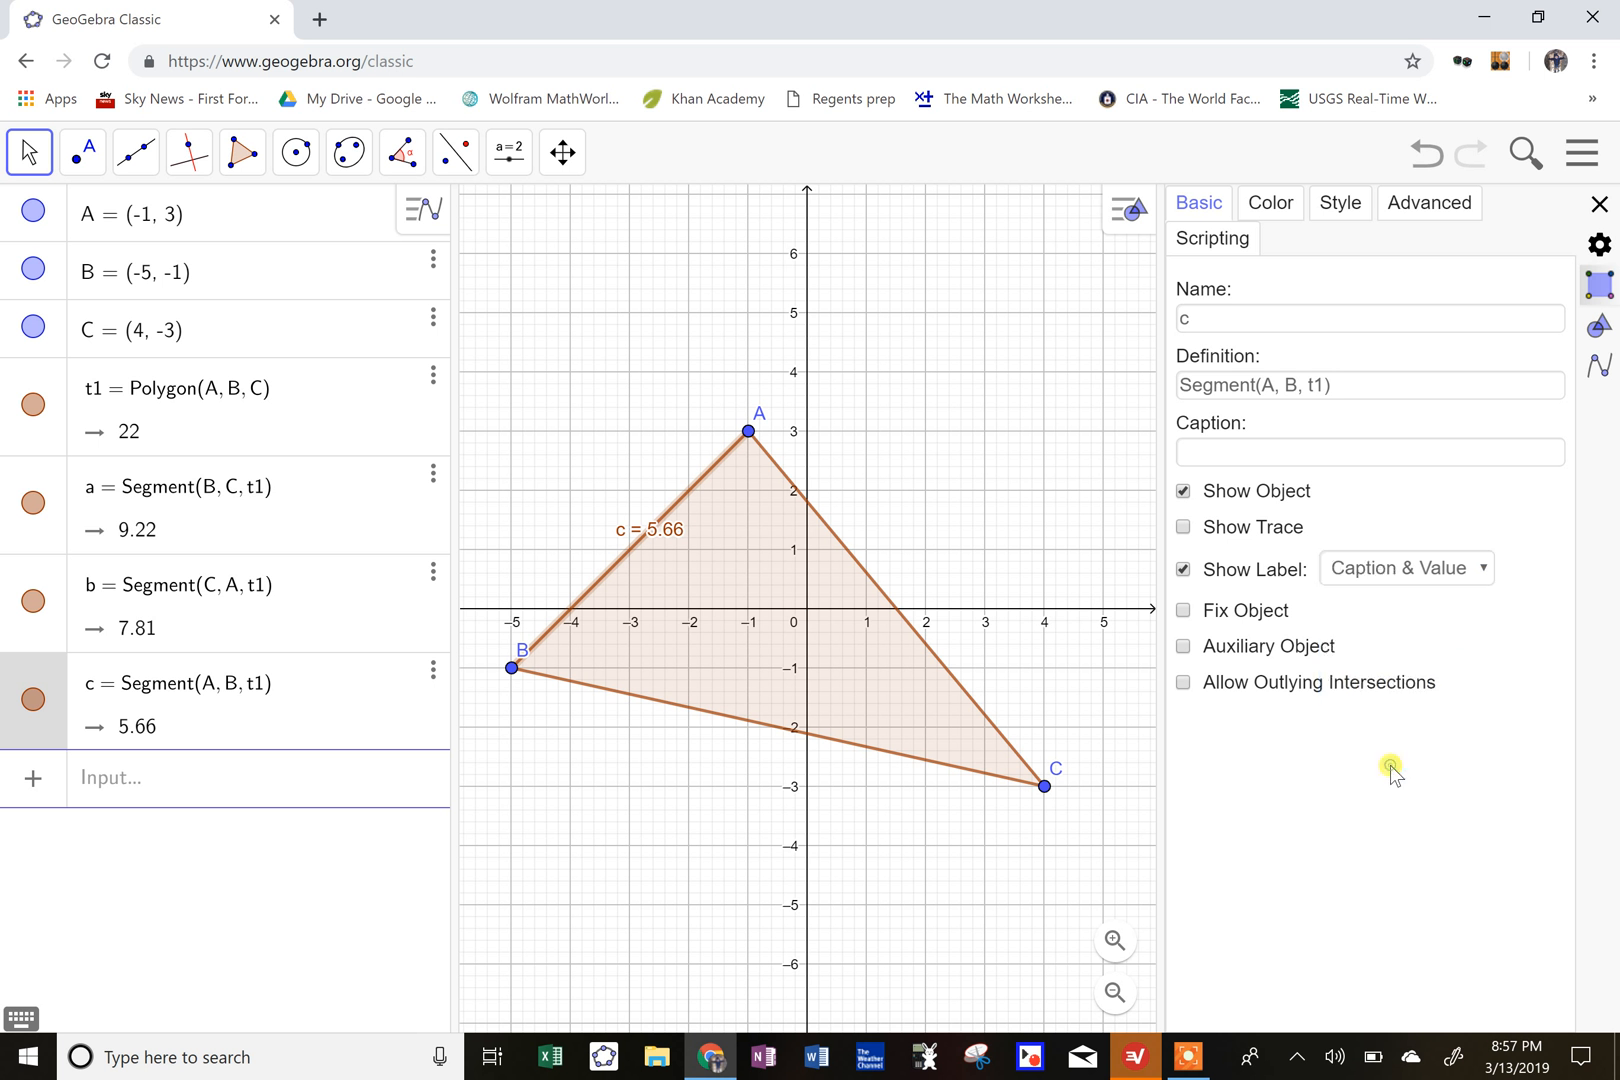
click(1392, 562)
click(1358, 604)
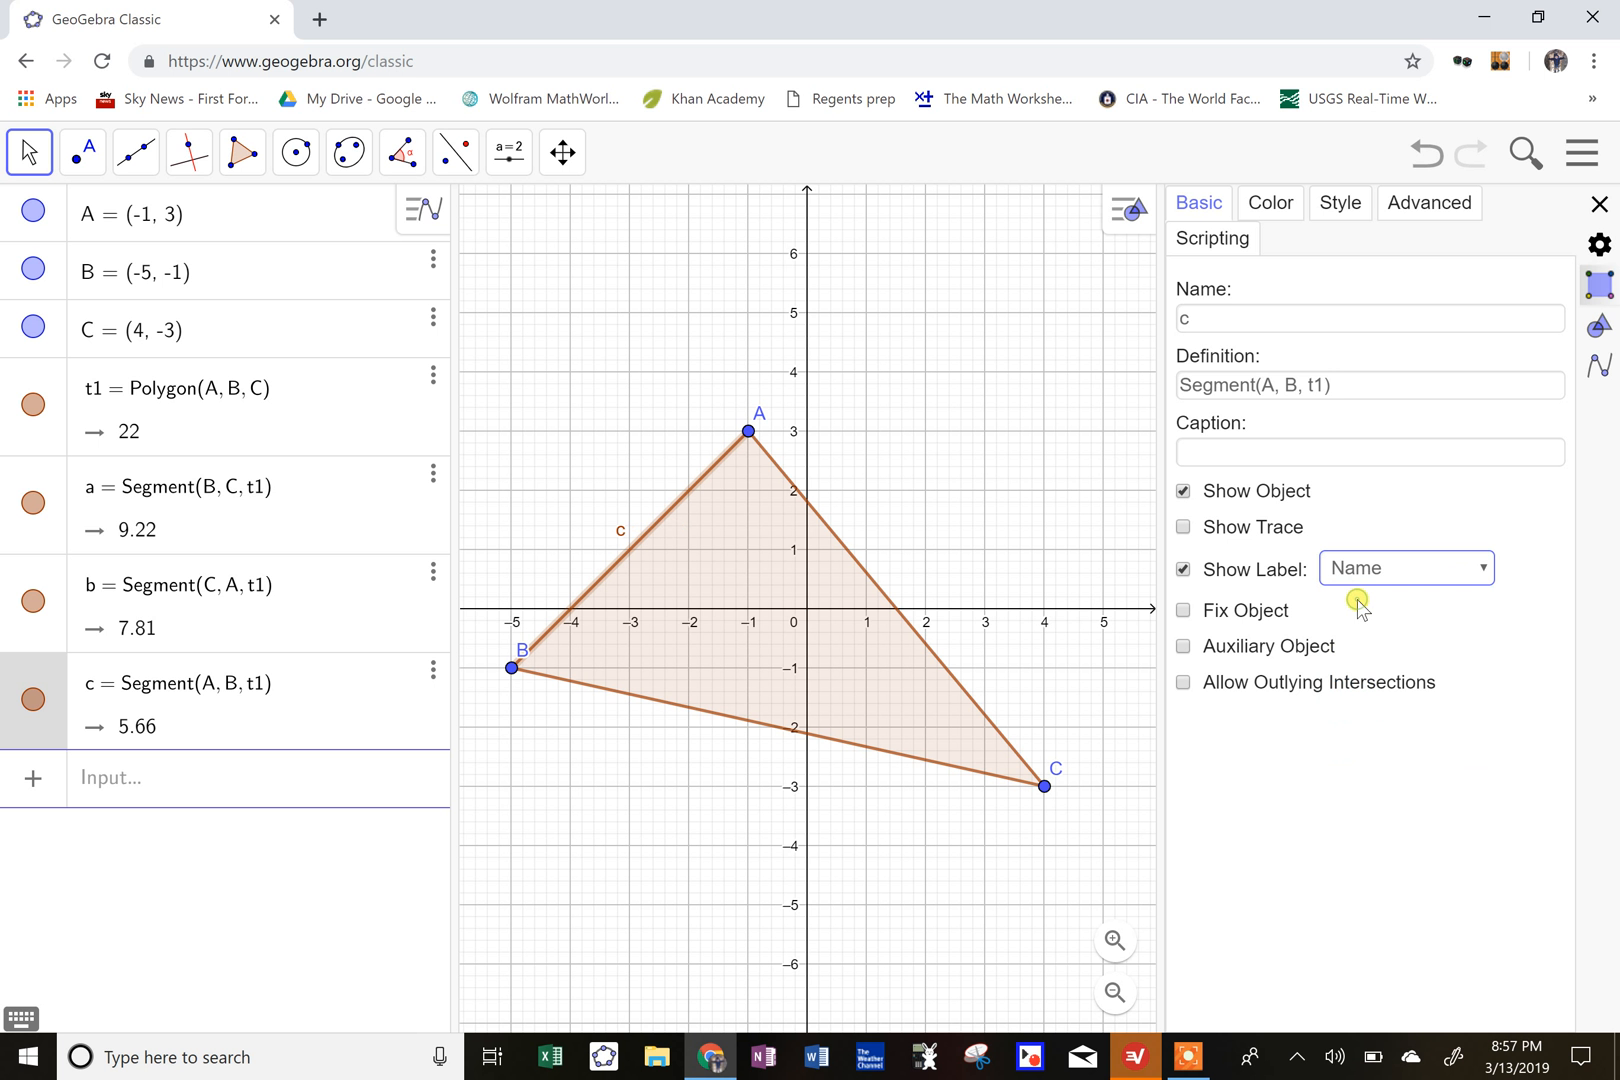
- Hide the label of side c and move vertex B's label outside the triangle, just below its point
click(1182, 569)
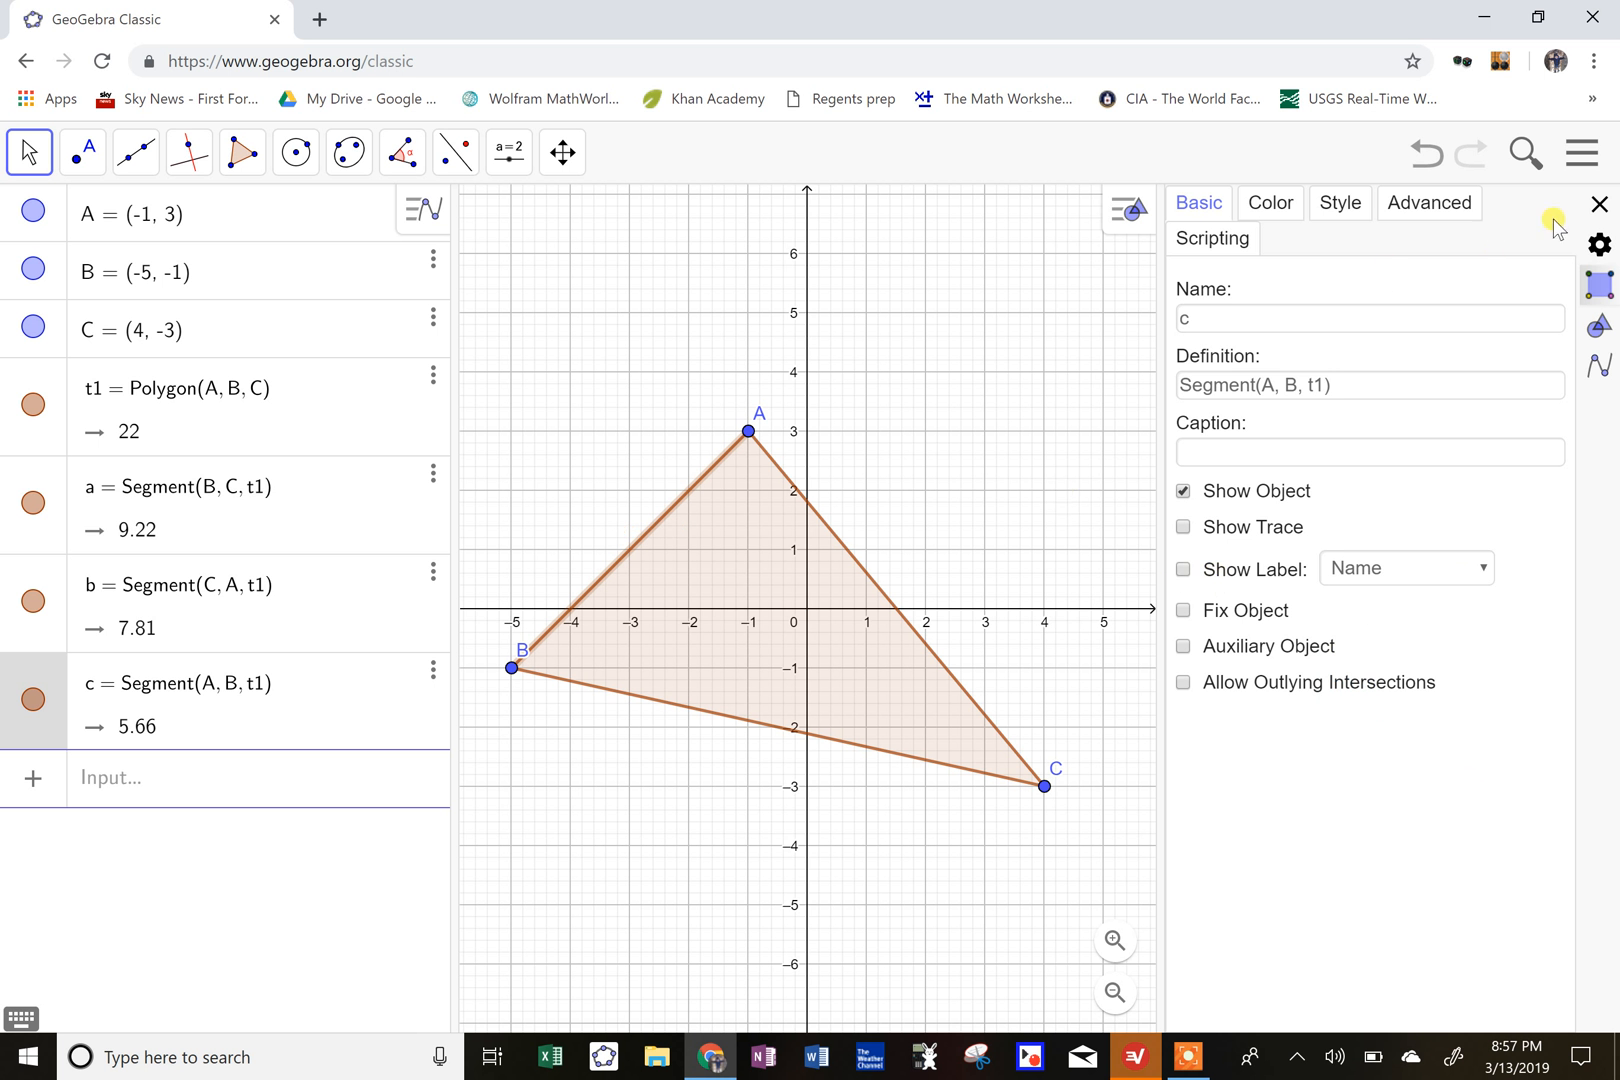
click(1598, 206)
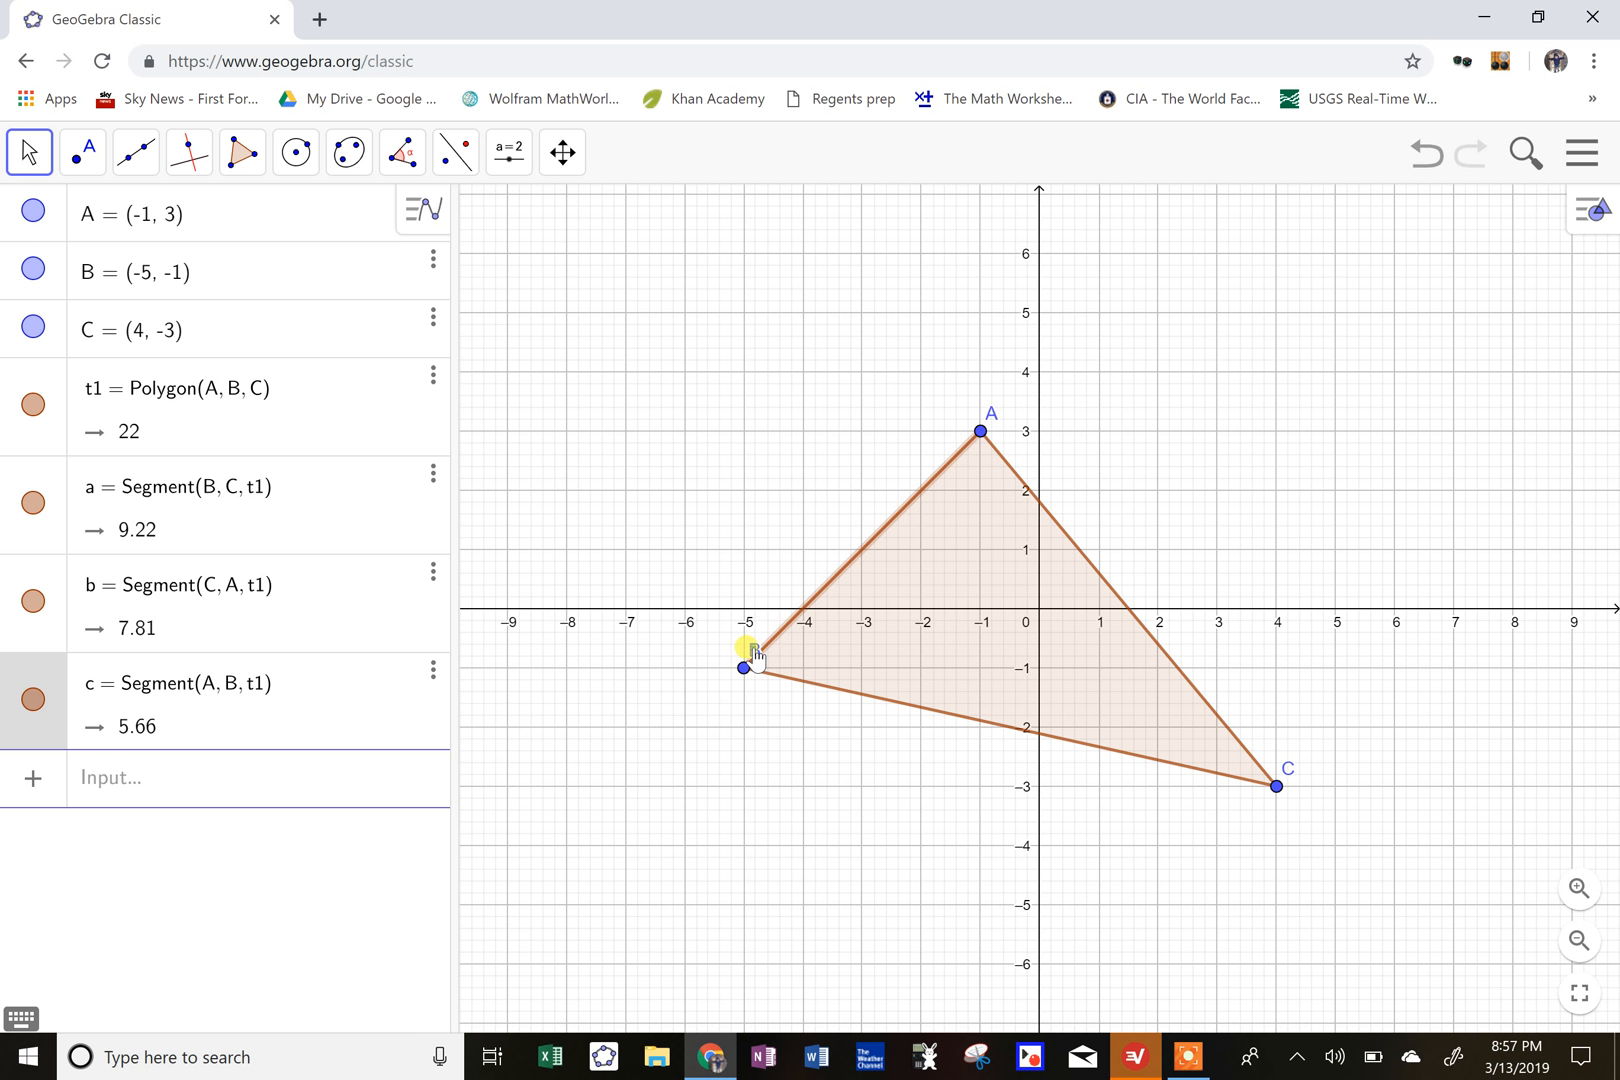
drag(752, 650, 727, 693)
click(500, 230)
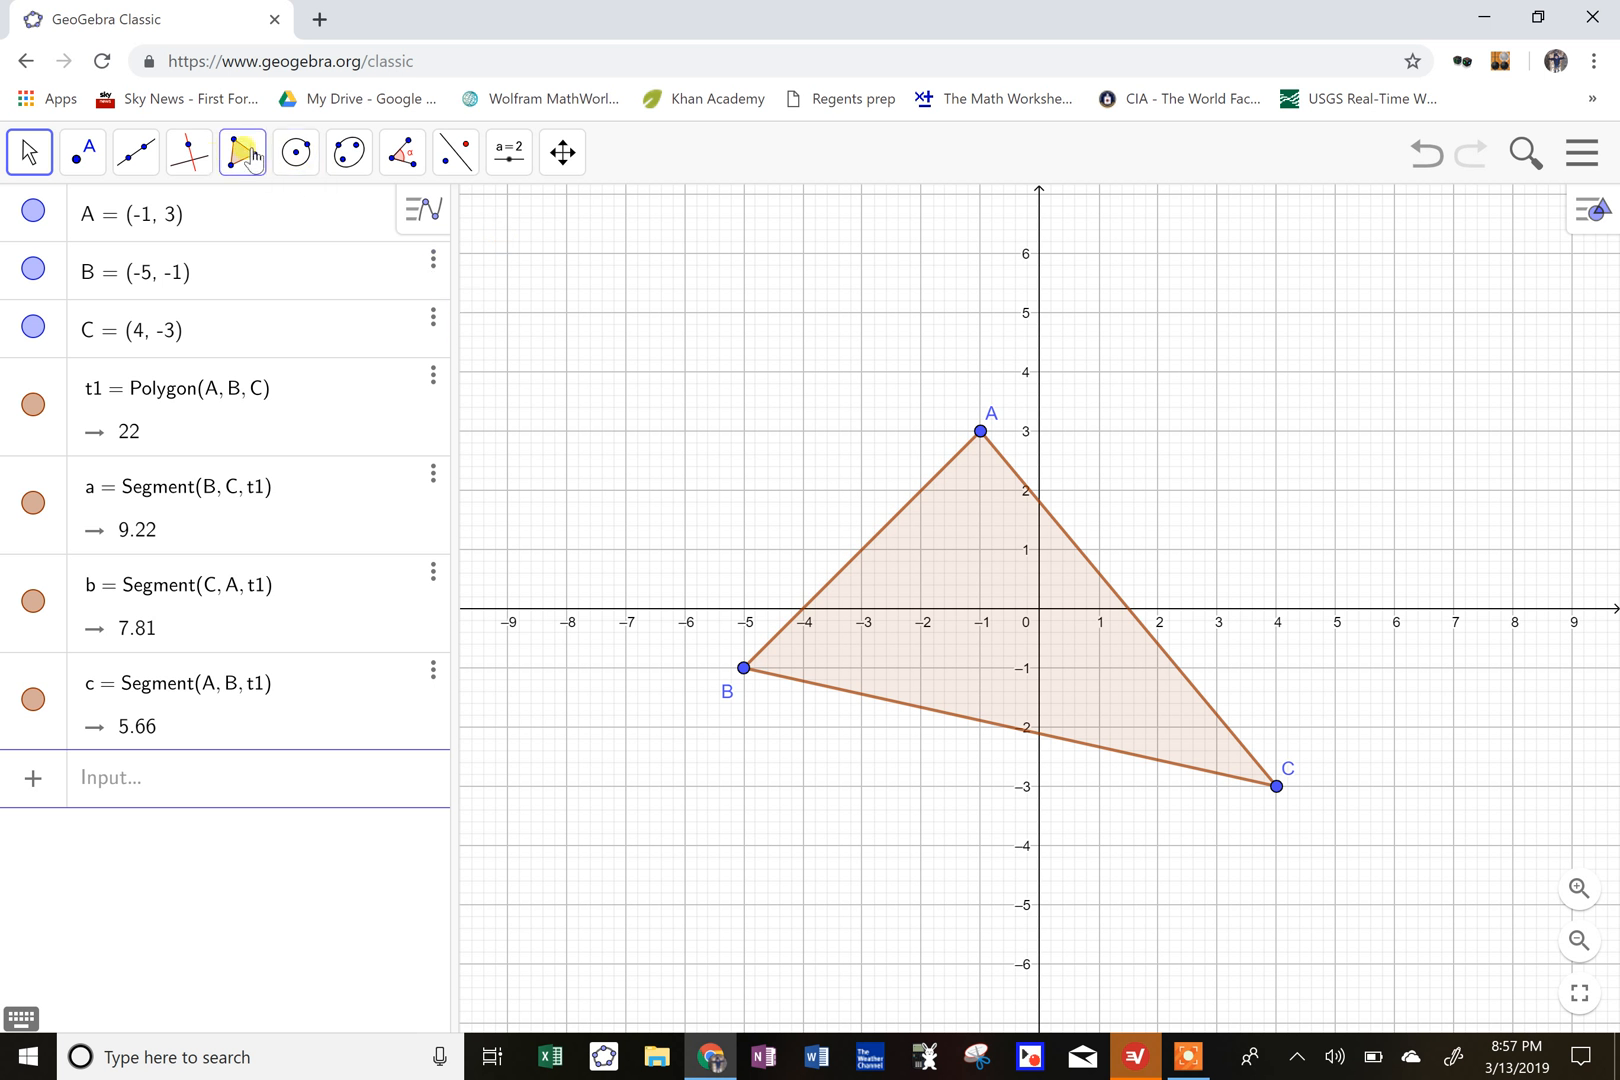
- Construct the midpoints of sides AB, BC and AC with the Midpoint or Center tool
click(136, 152)
click(164, 294)
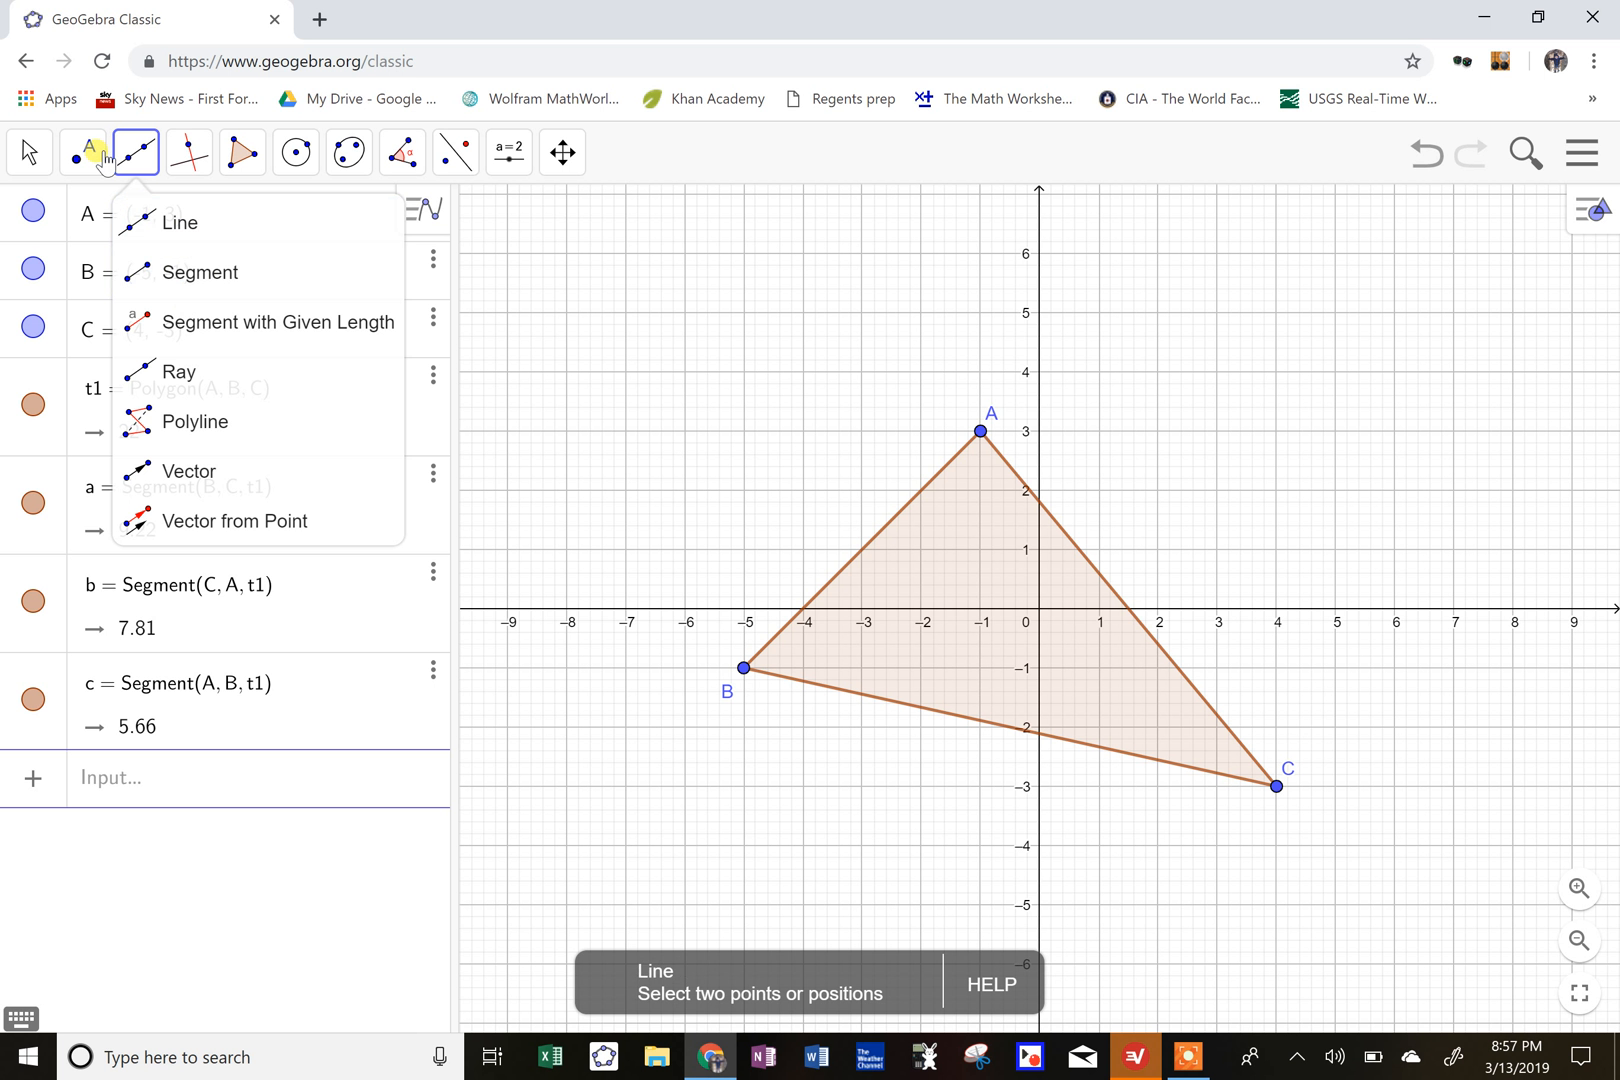
mouse_move(85, 158)
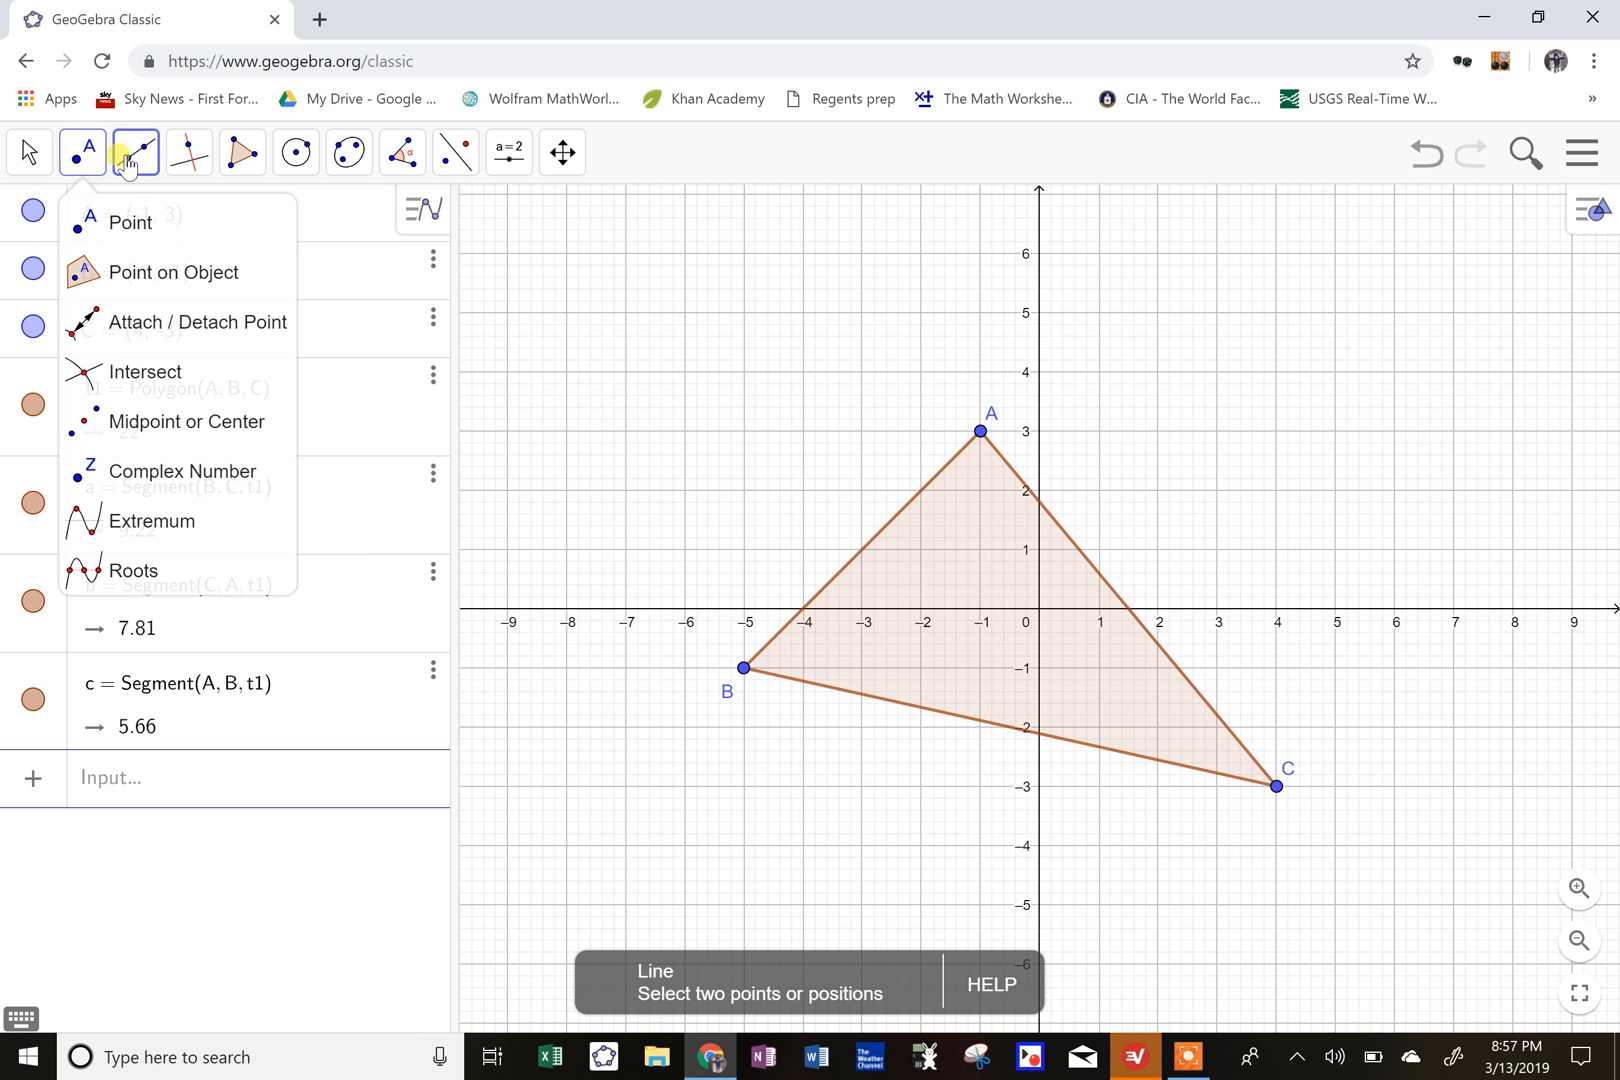
click(160, 423)
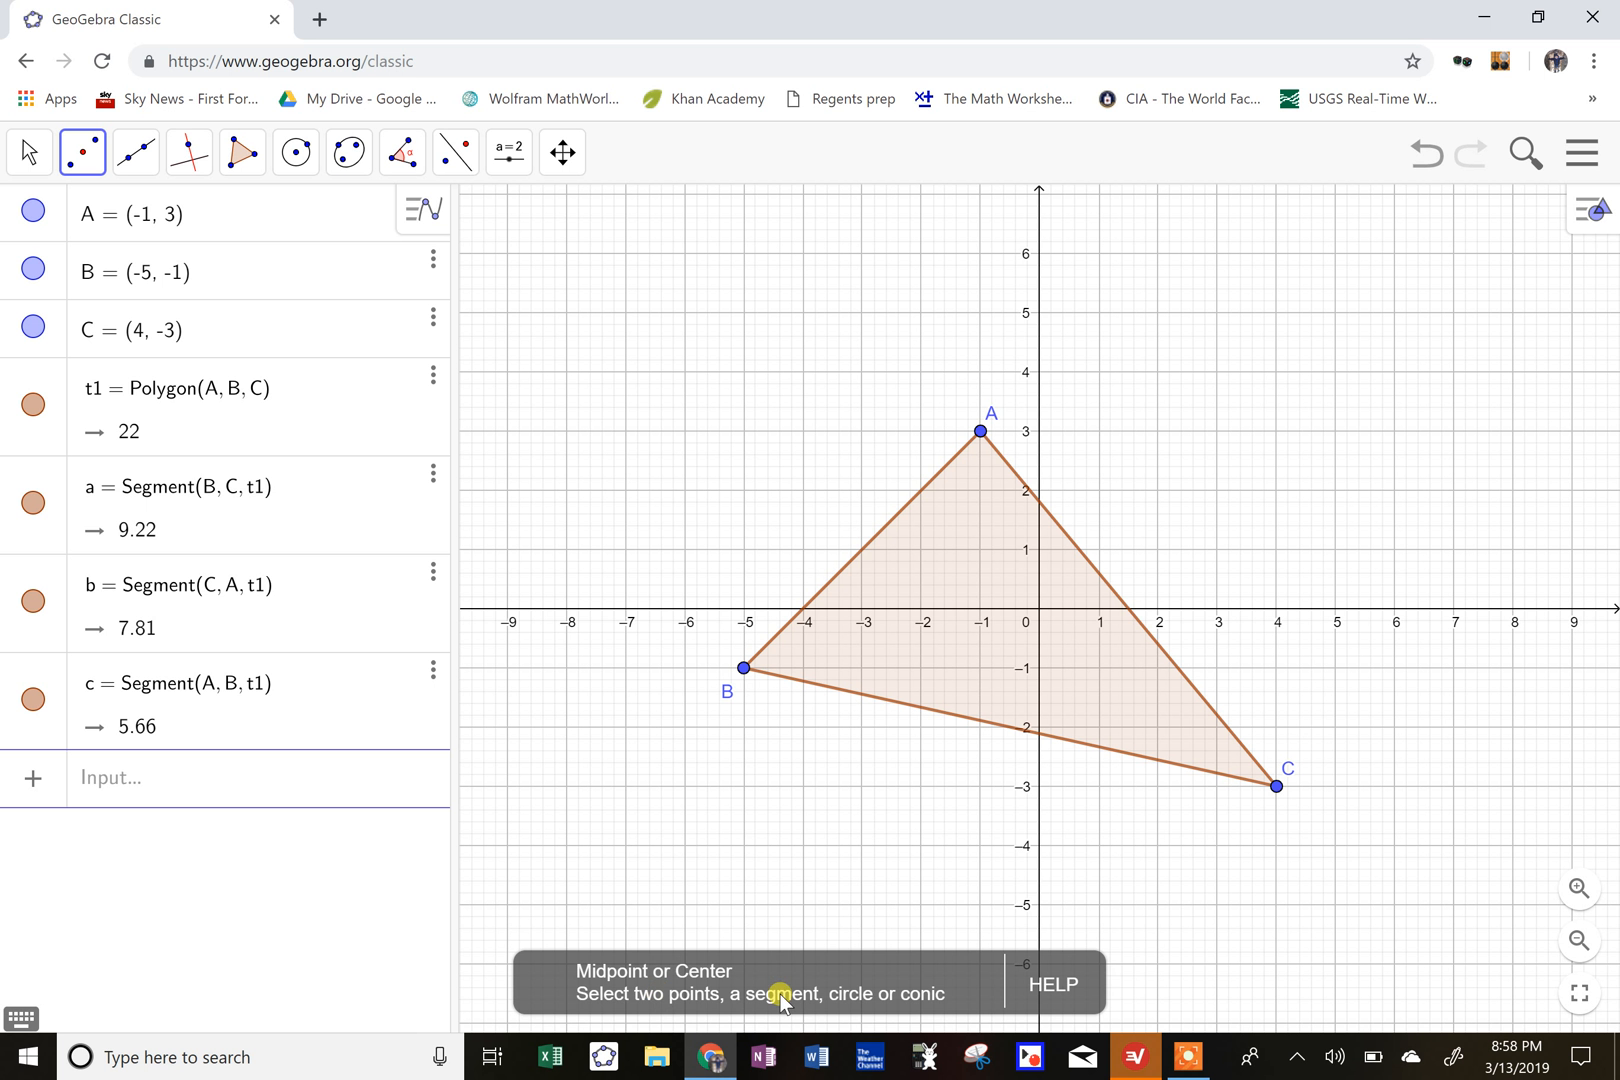
click(834, 580)
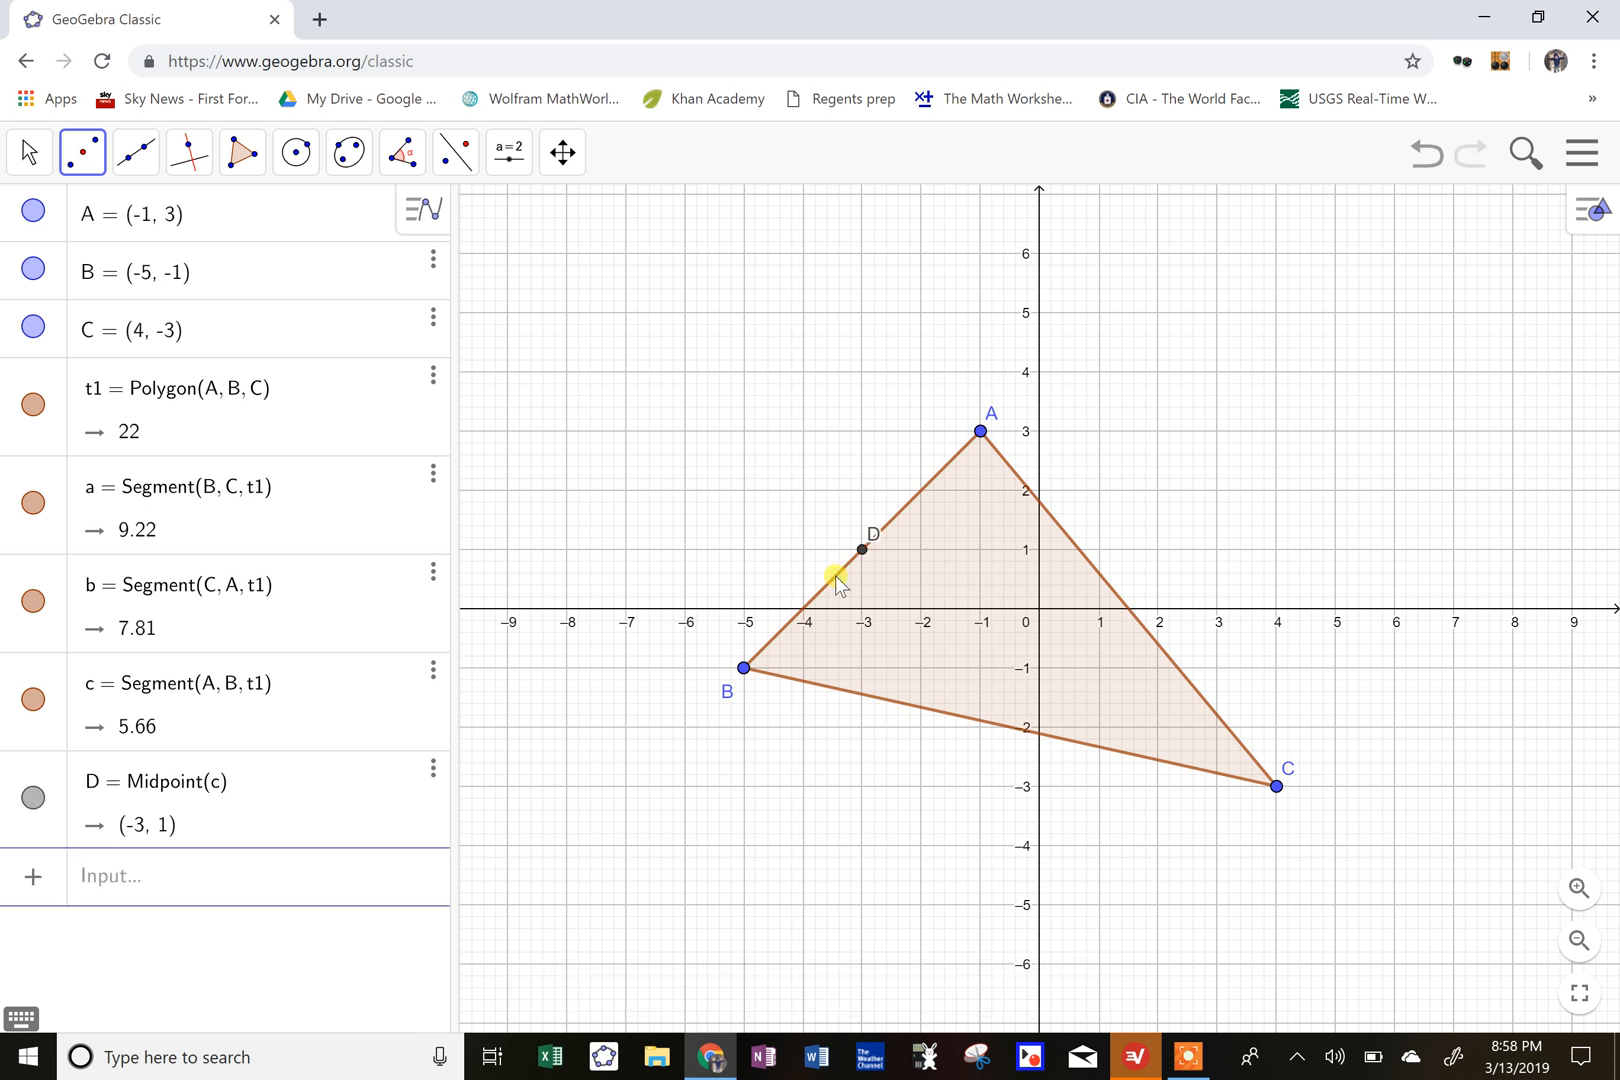
click(927, 714)
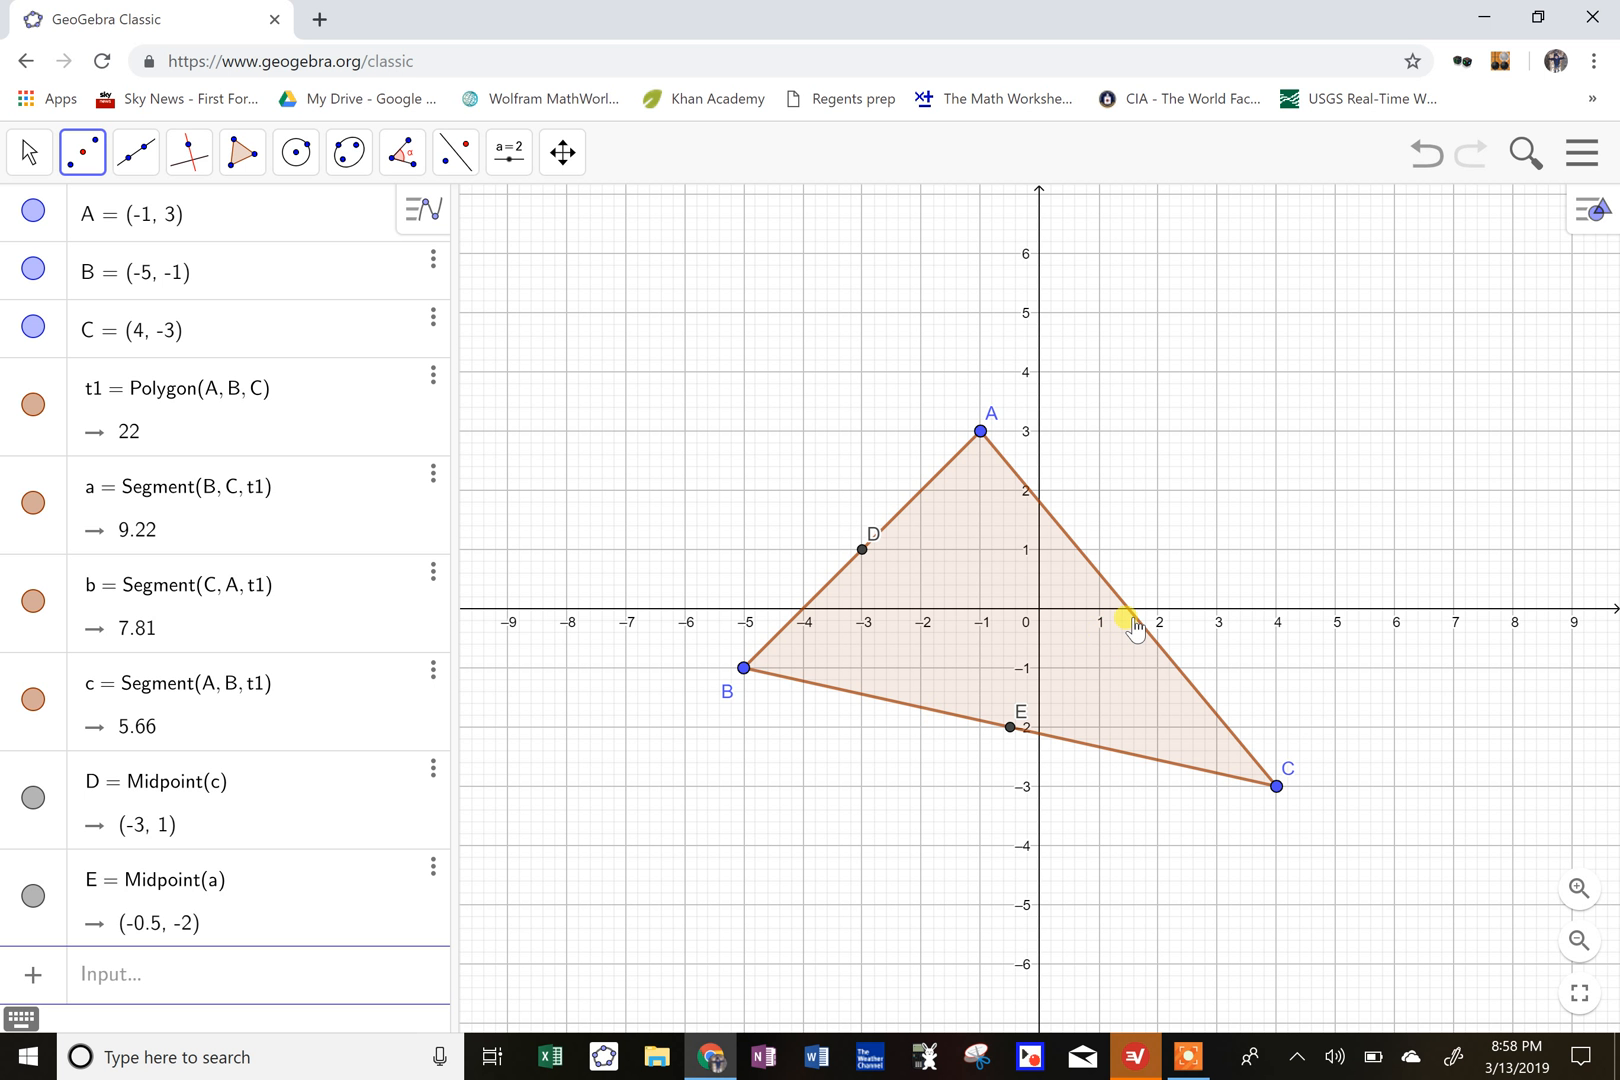
click(1134, 620)
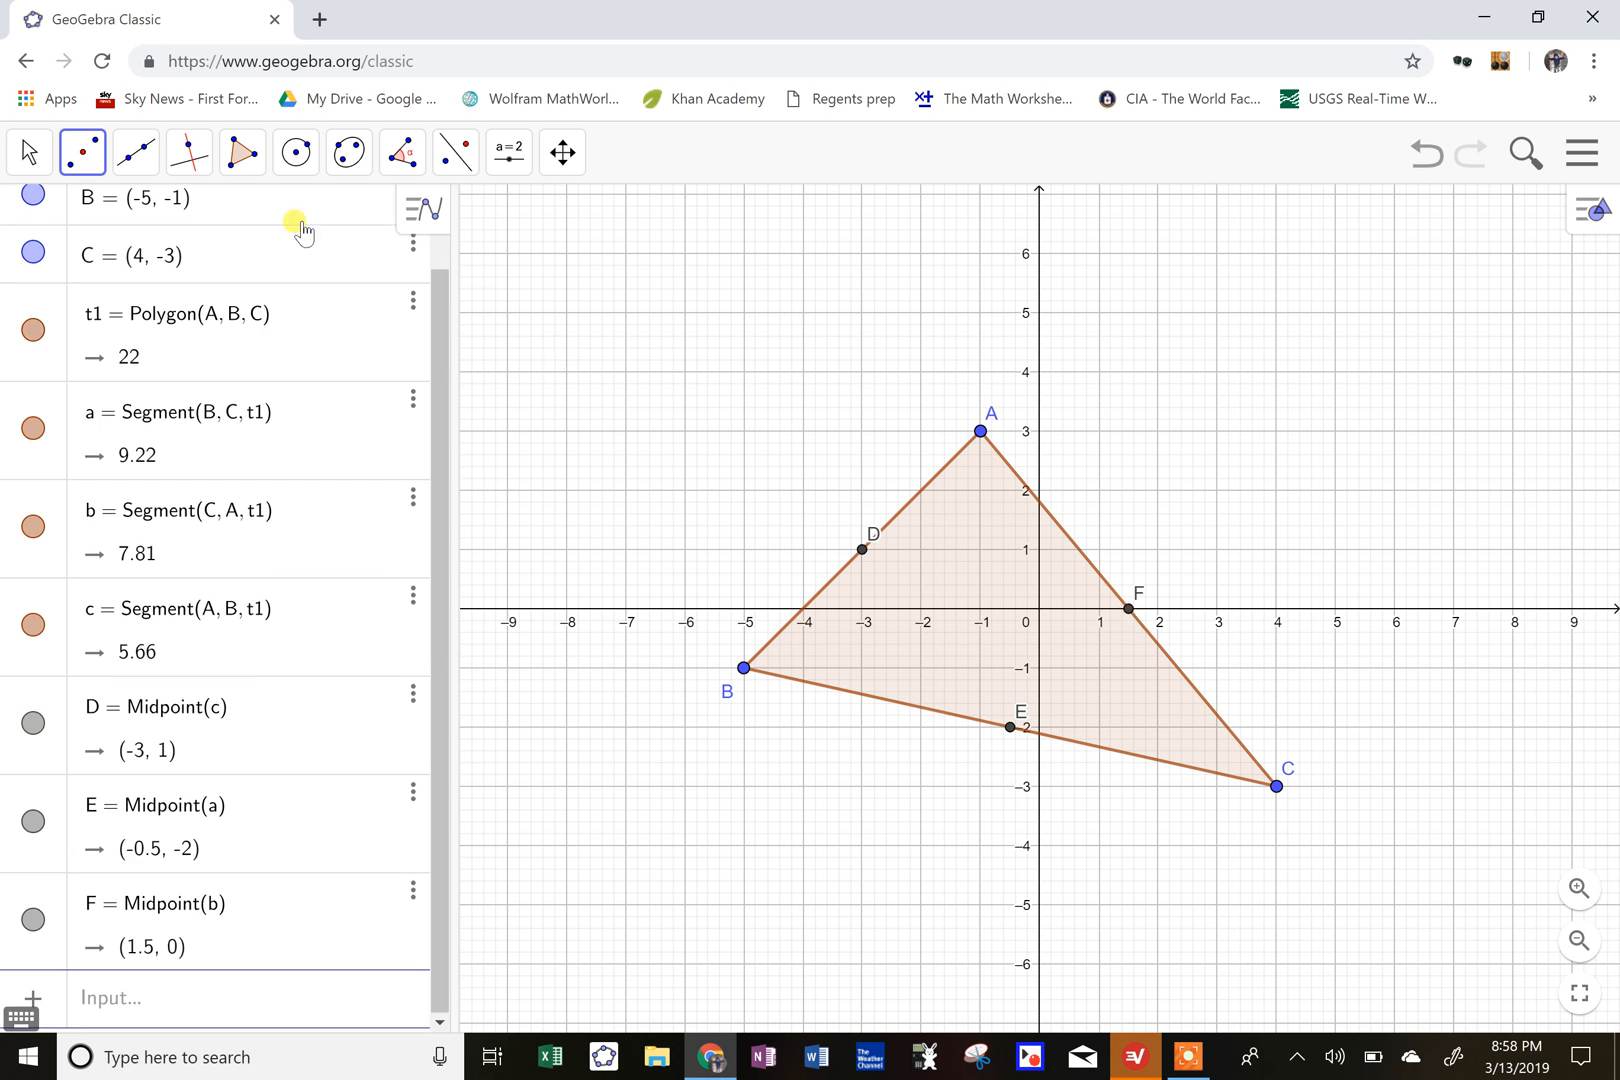
- Draw the three medians as segments joining the midpoint of AB to C, the midpoint of AC to B, and A to the midpoint of BC
click(145, 168)
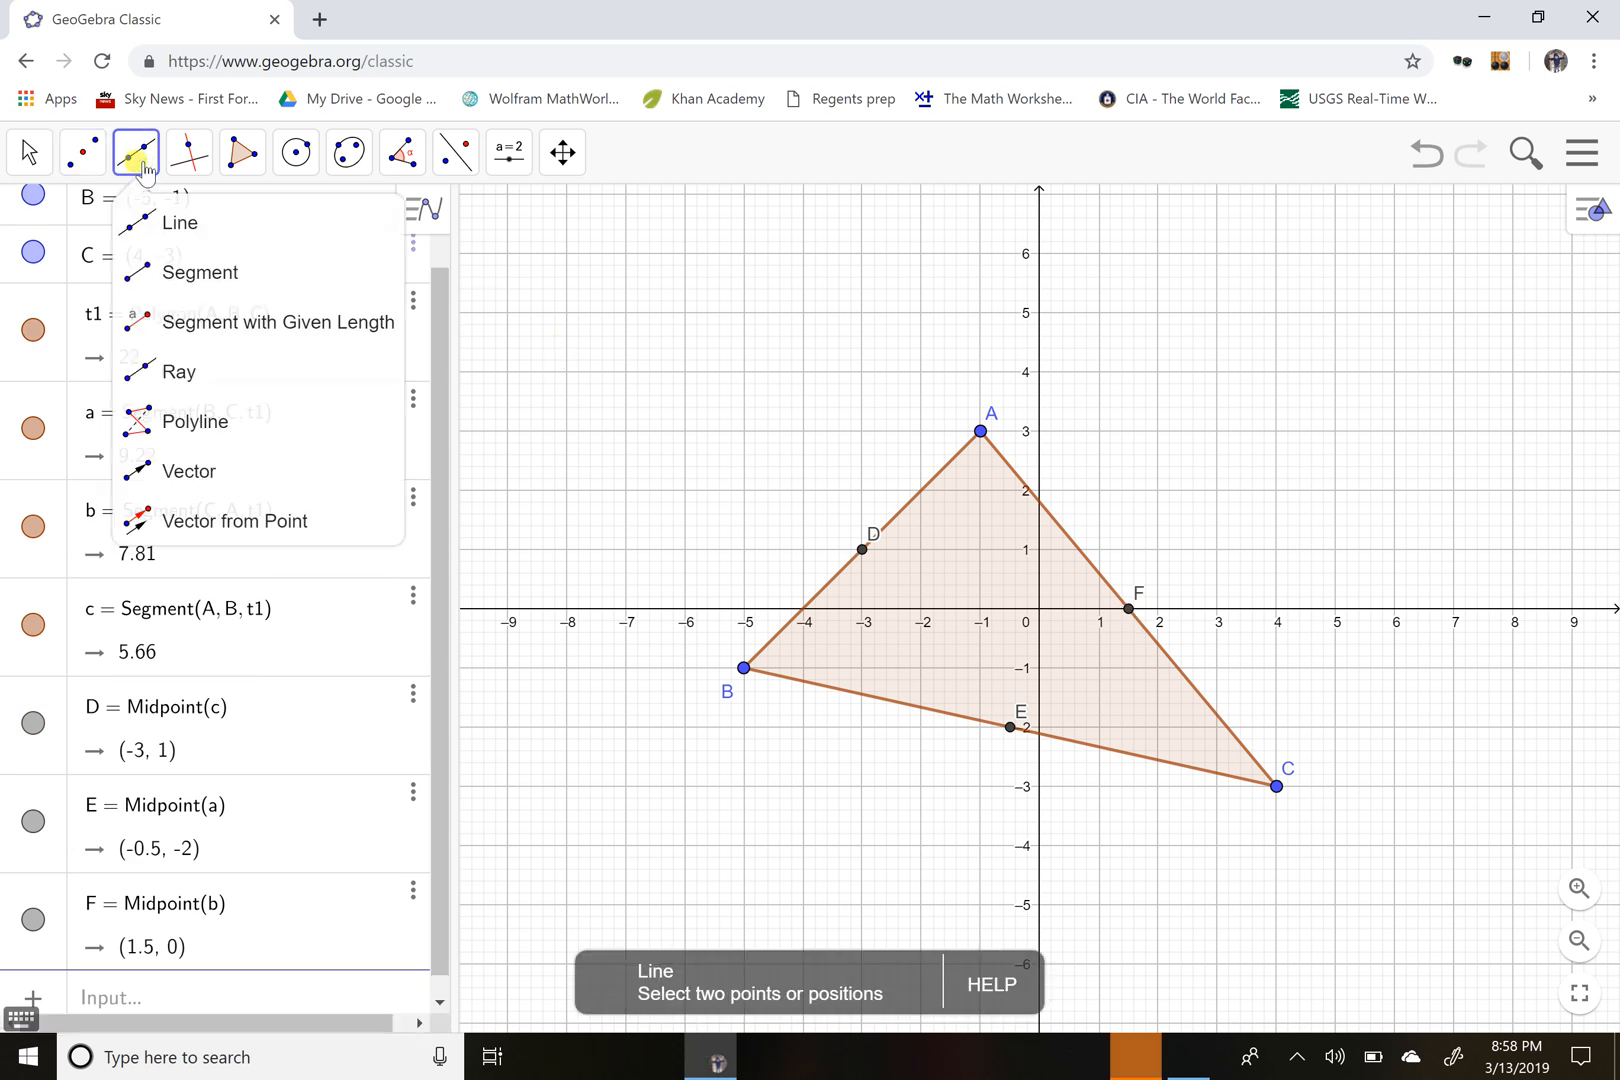
click(195, 279)
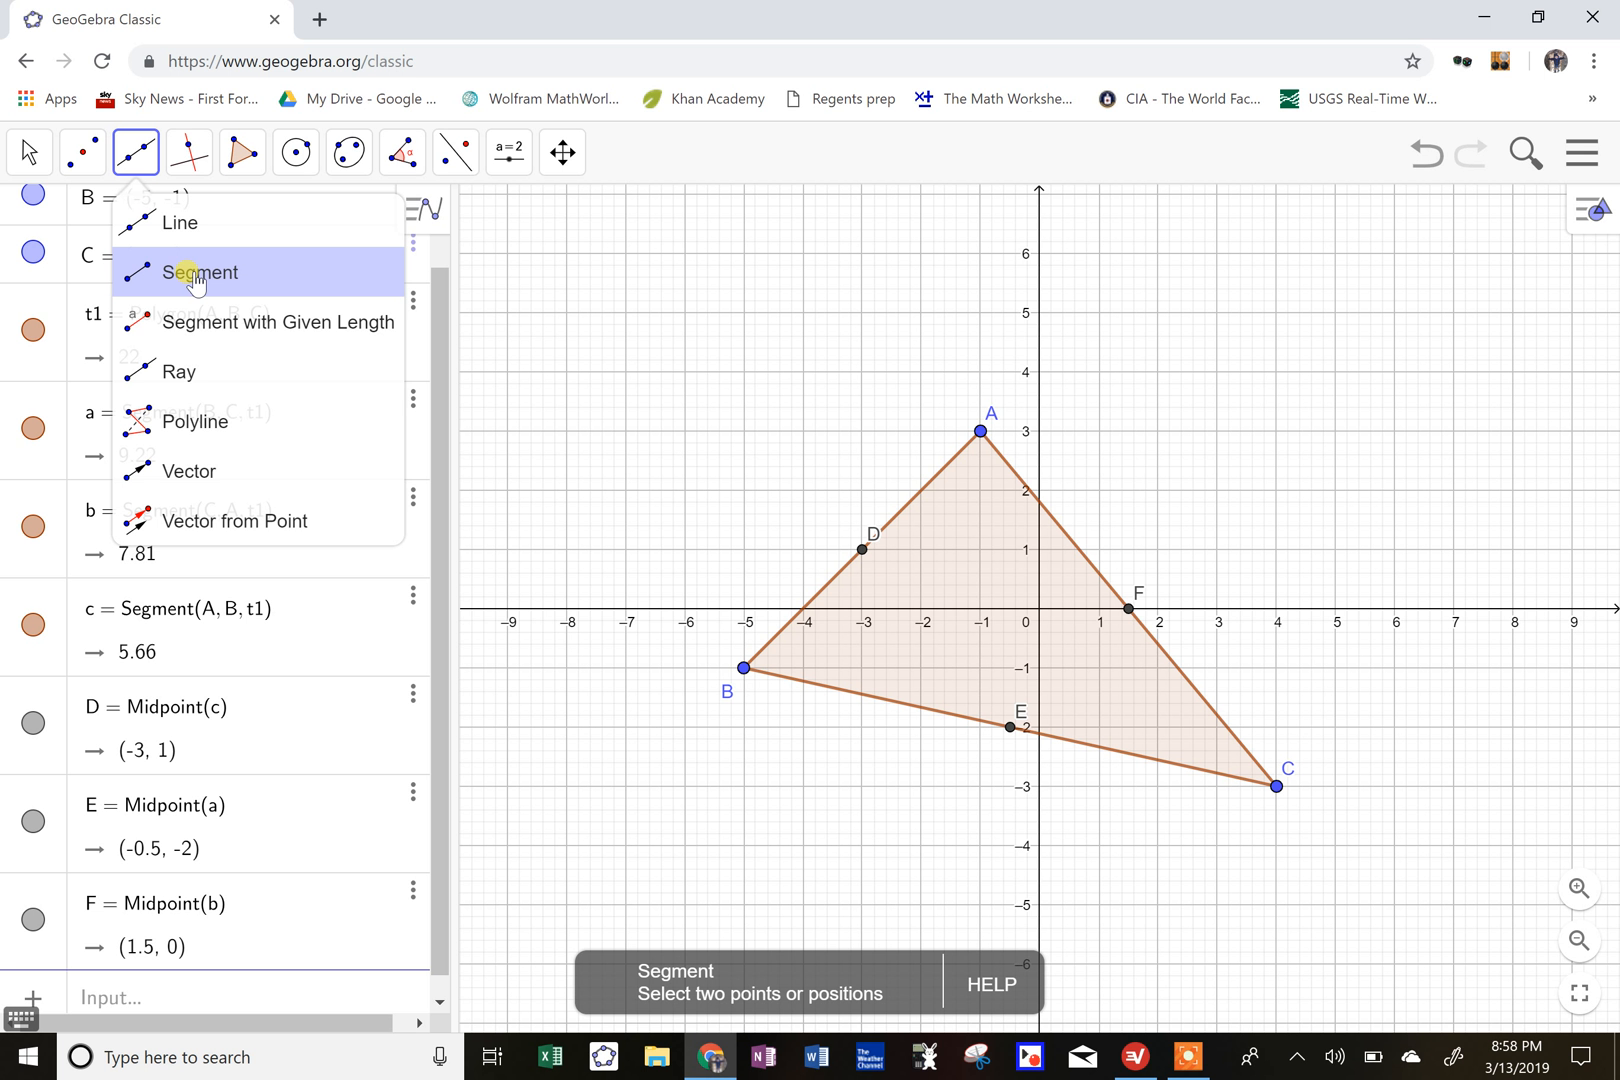
click(195, 279)
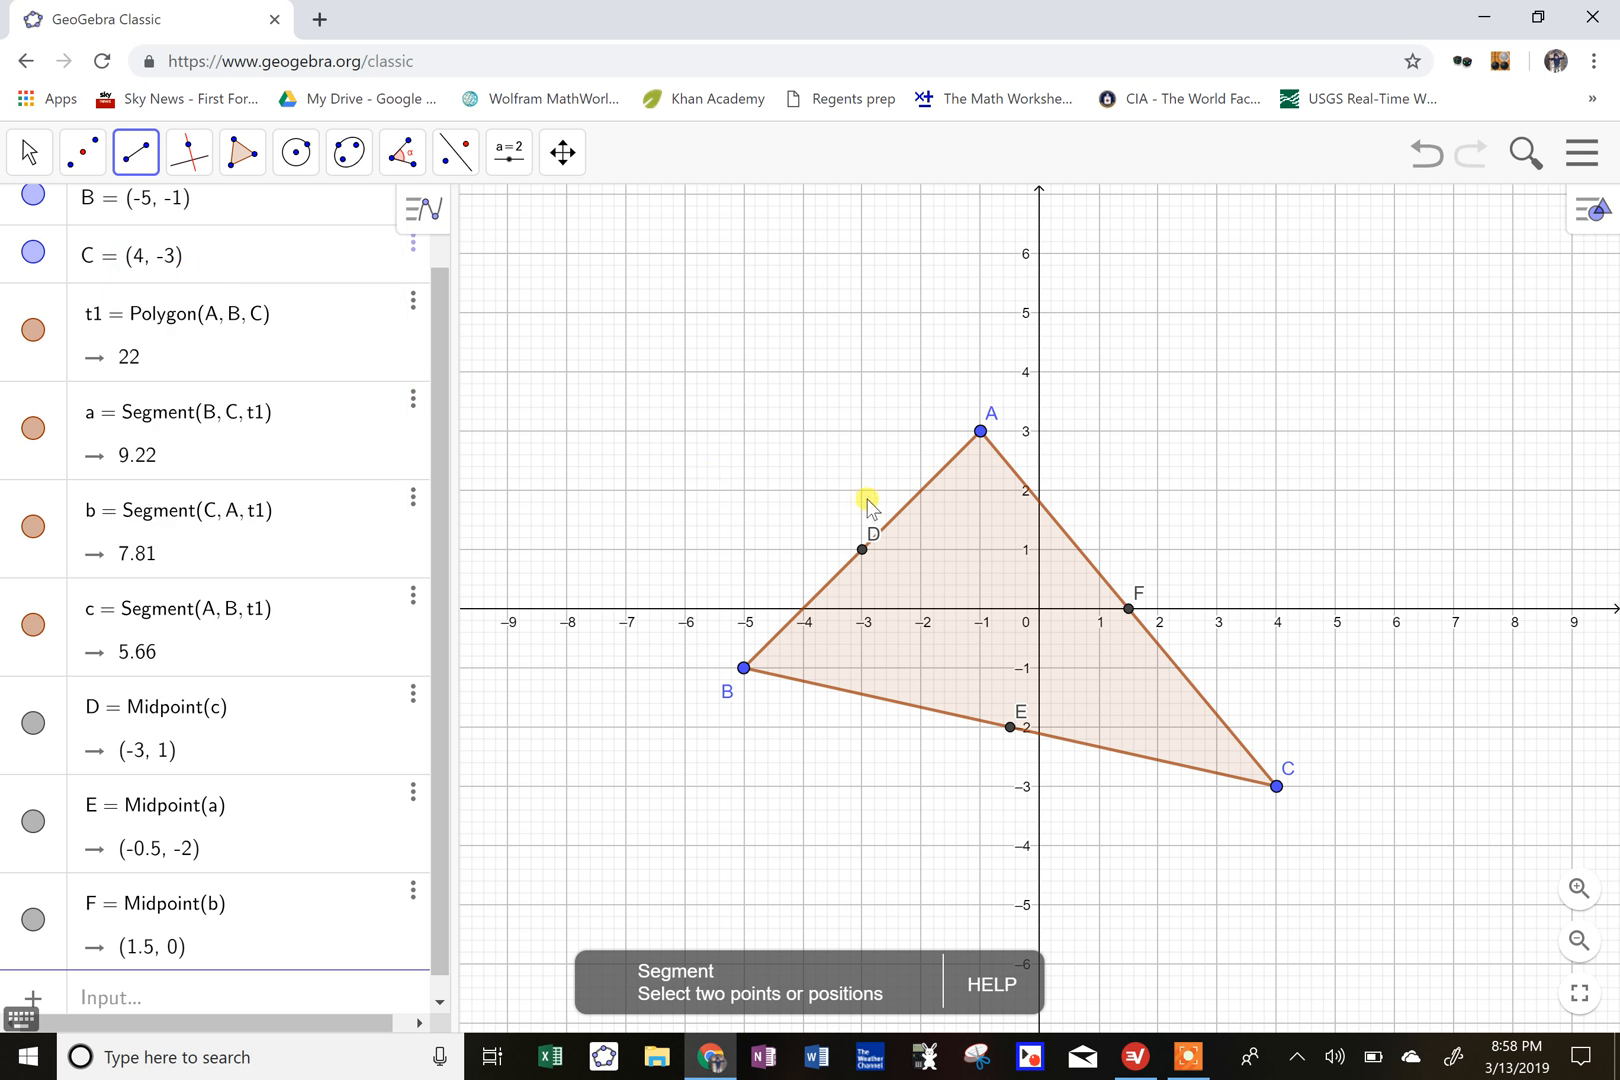
click(862, 552)
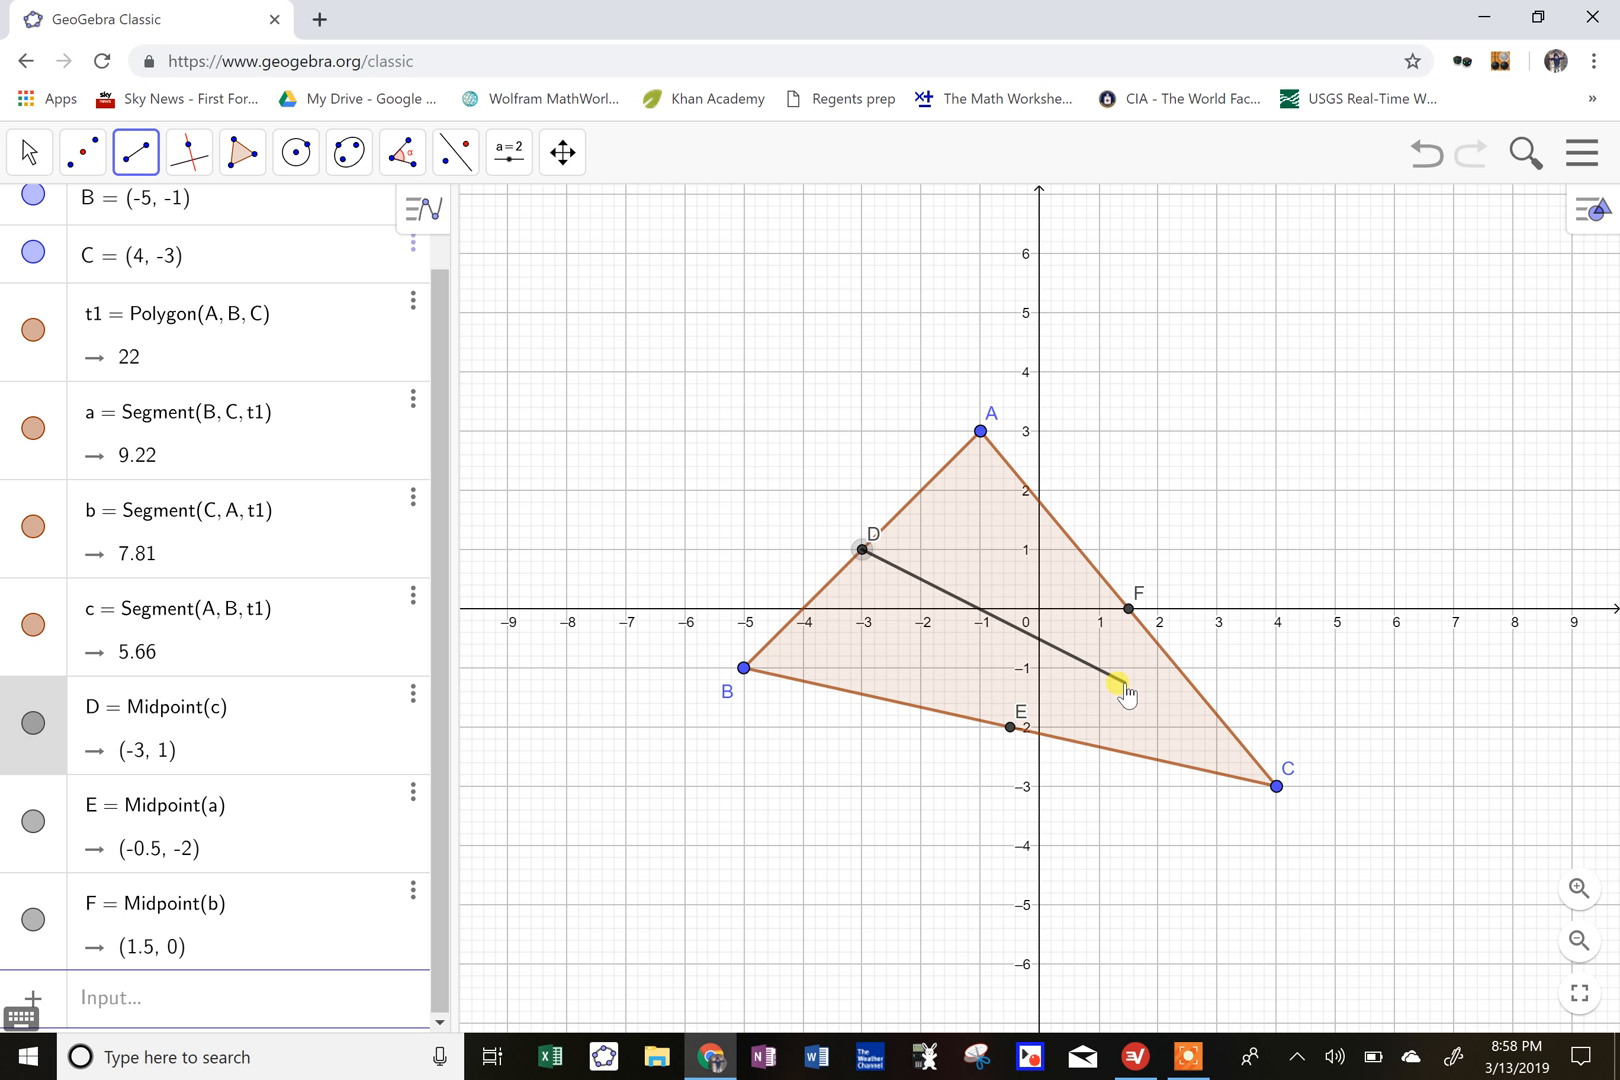
click(1276, 786)
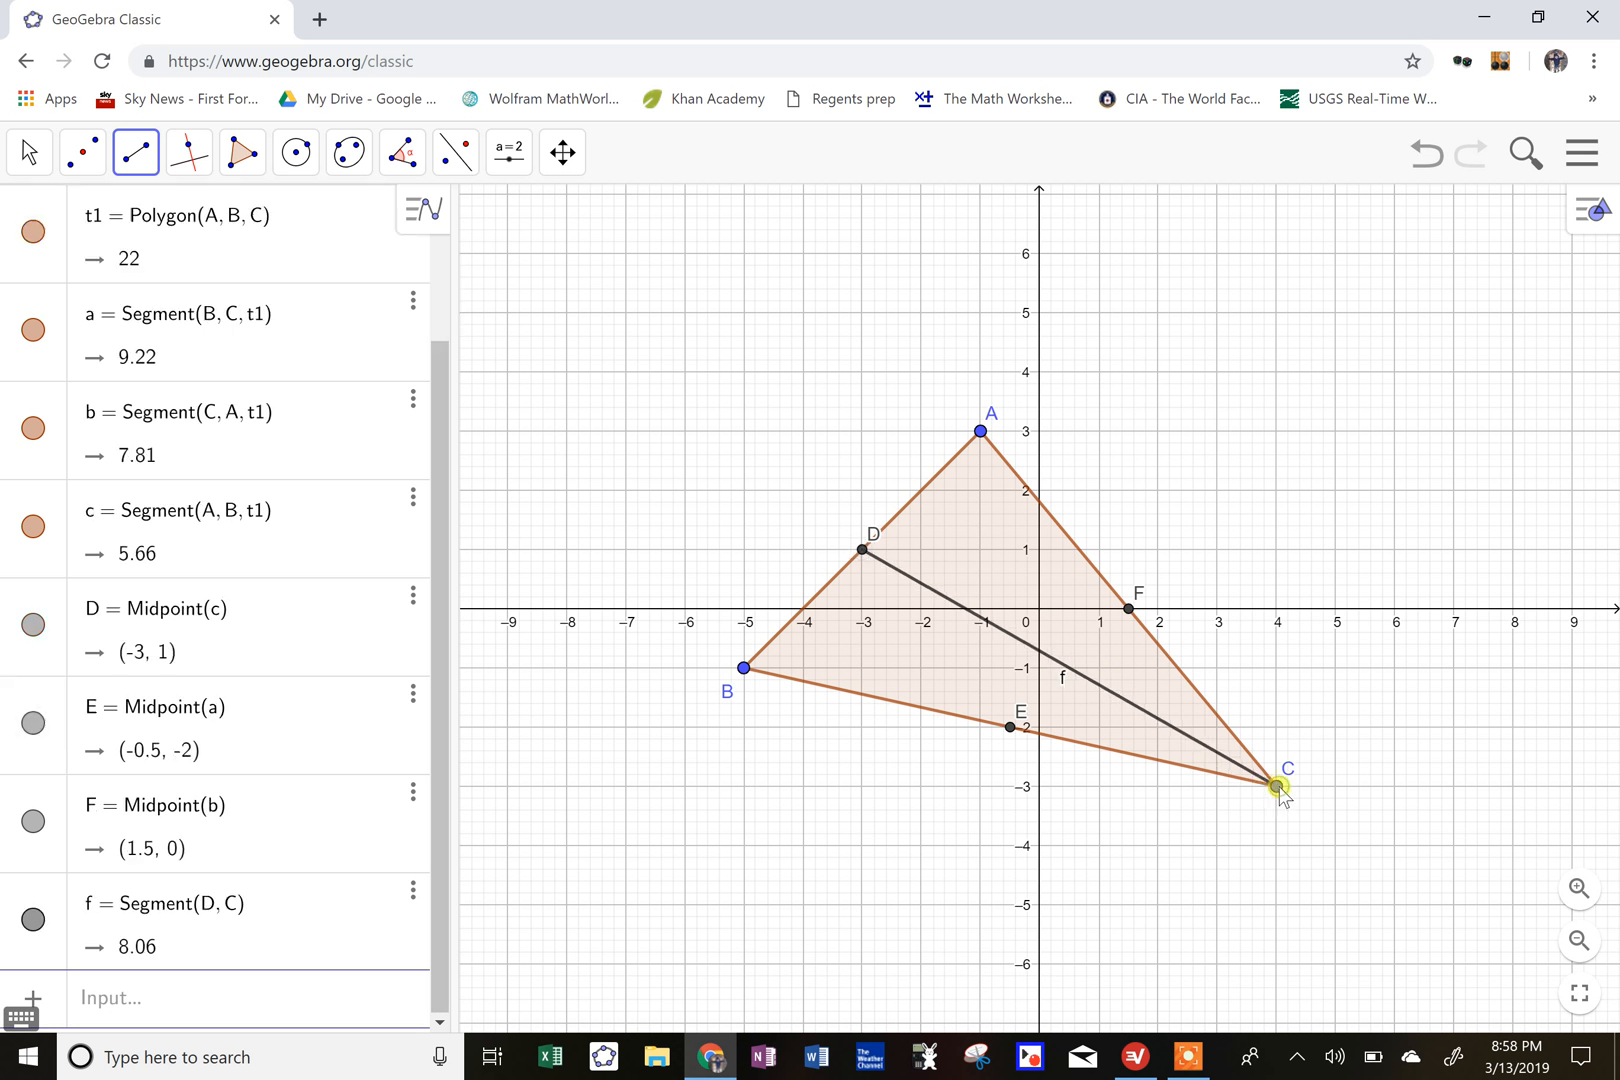
click(1128, 610)
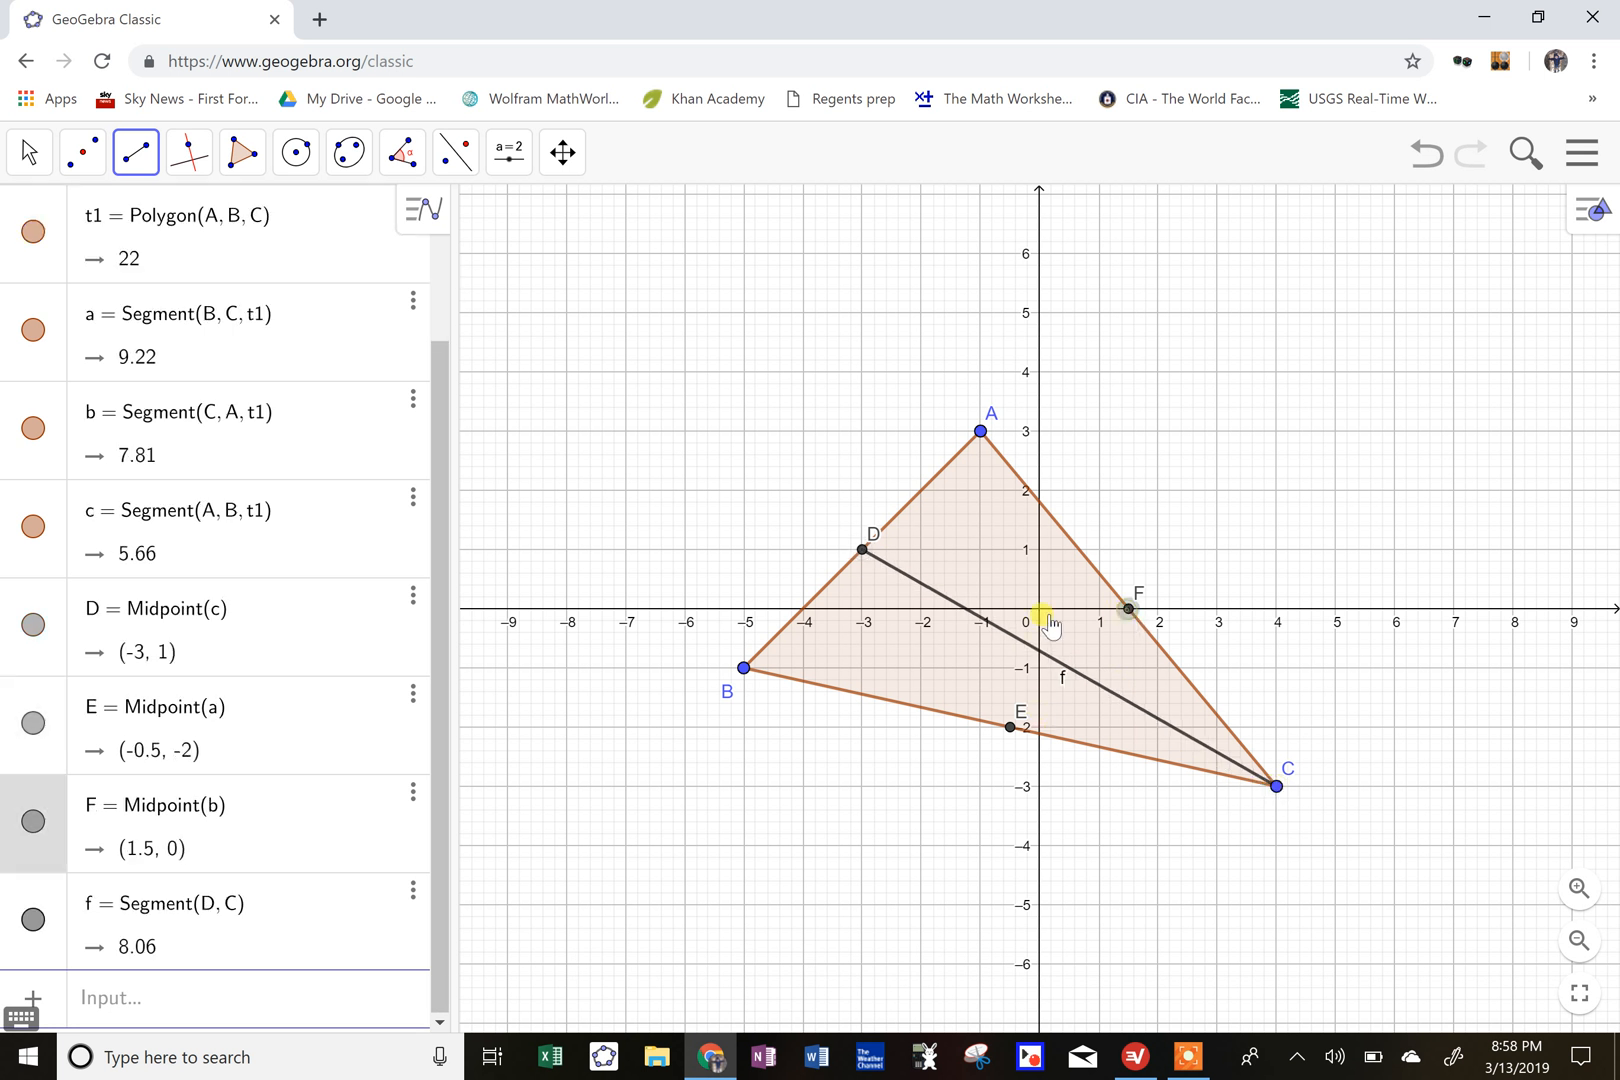
click(746, 669)
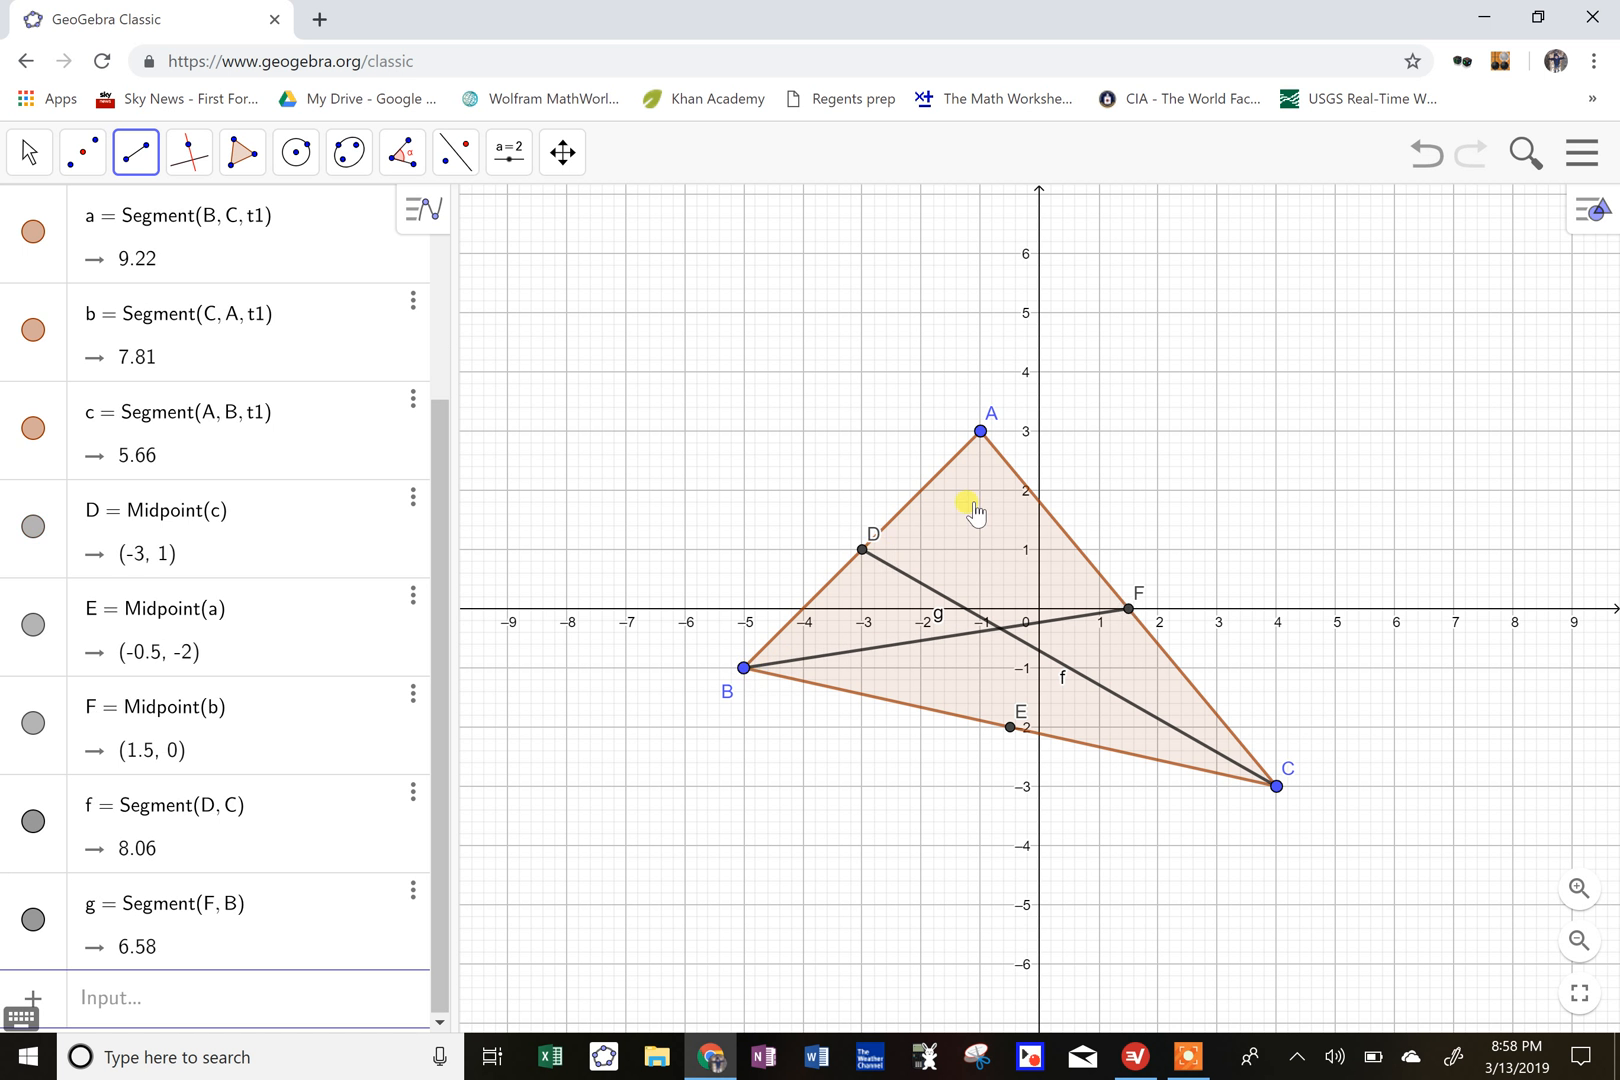
click(980, 431)
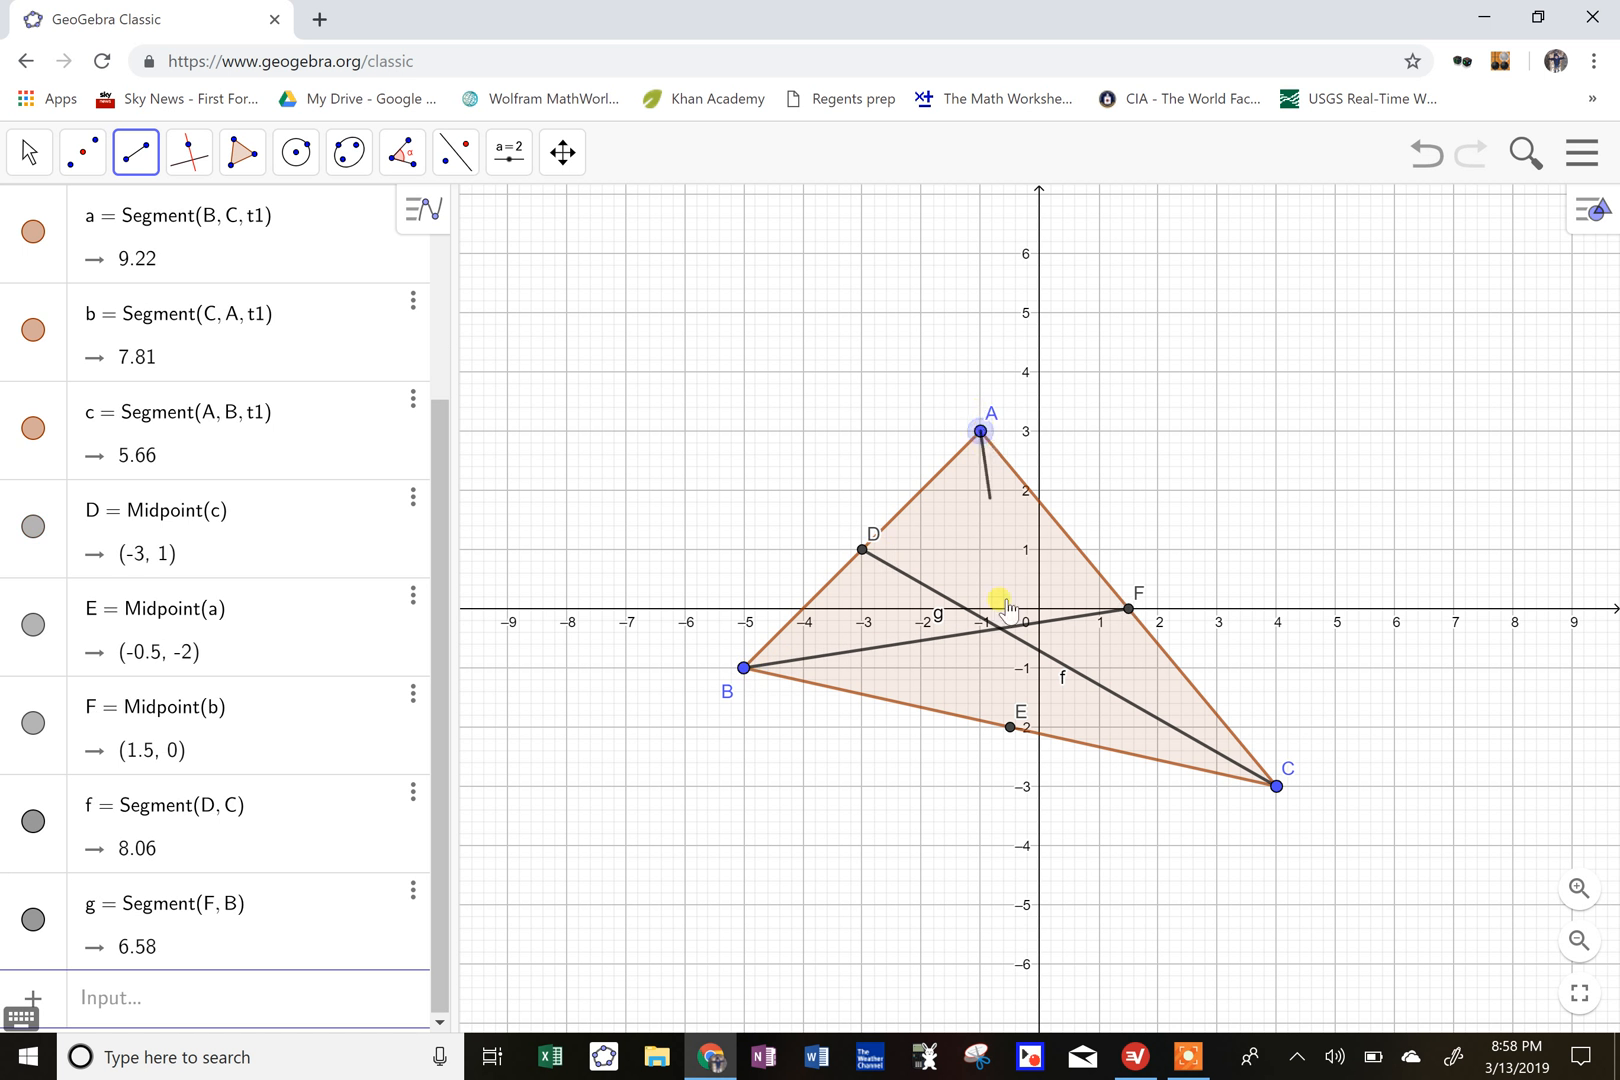
click(1010, 729)
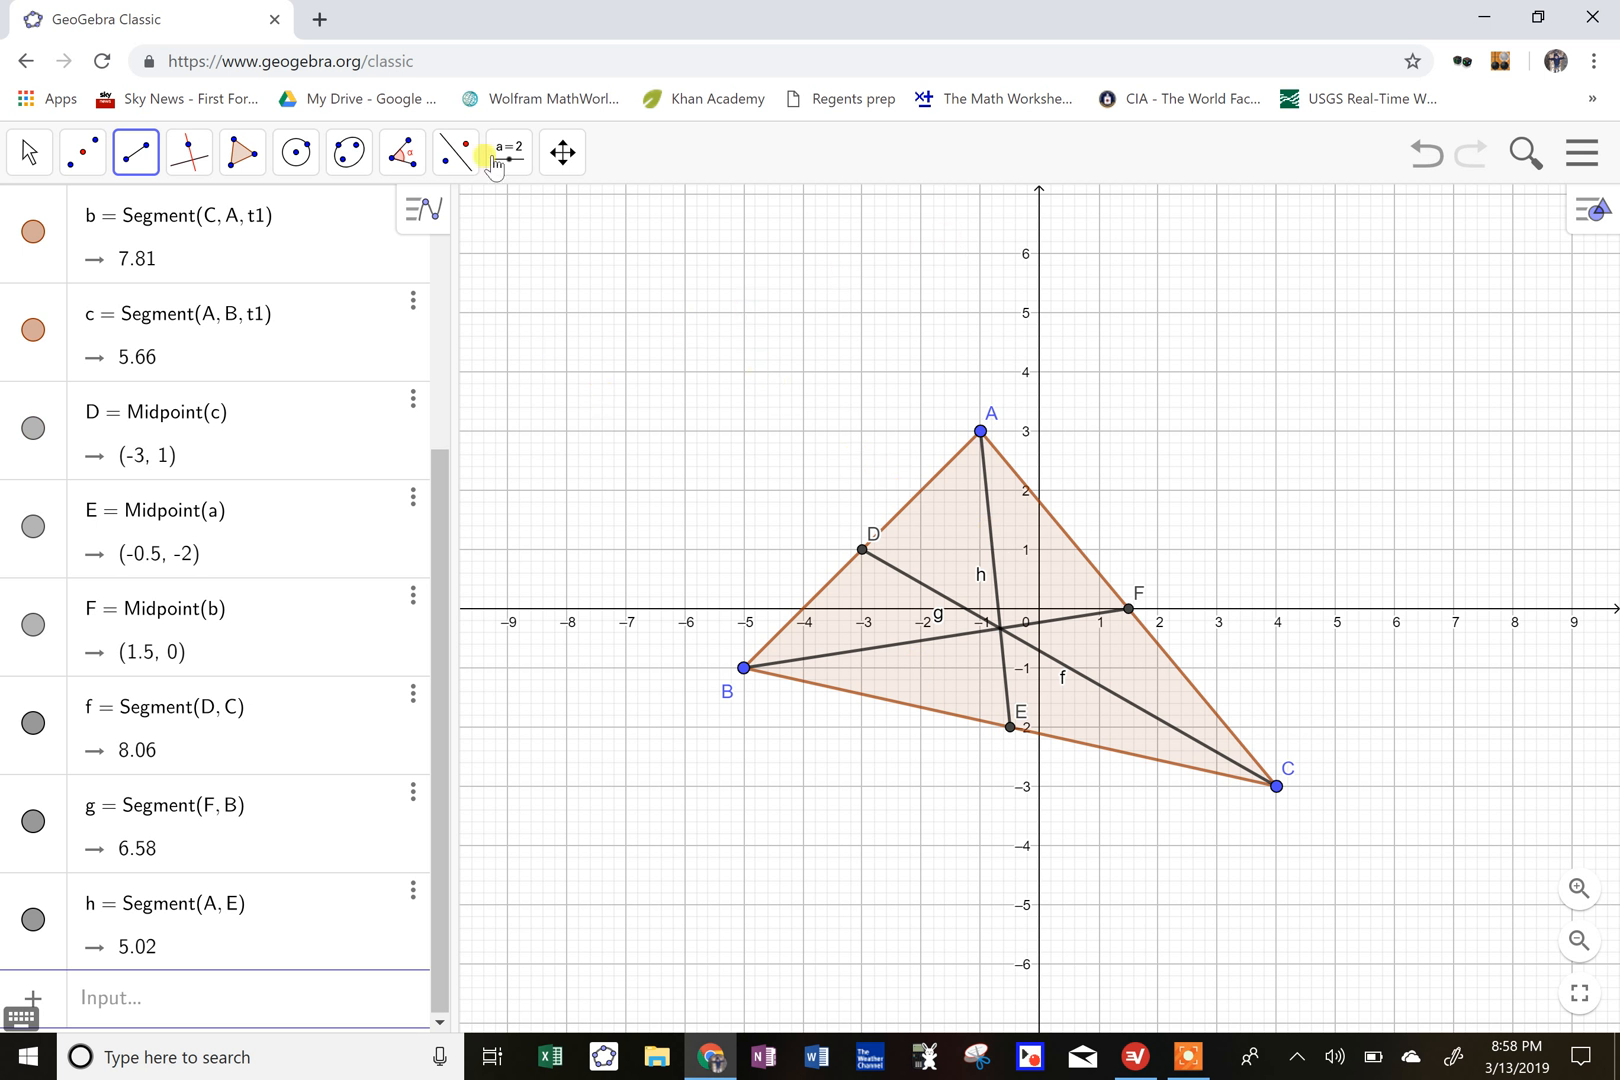
- Place a point on the median from A to E and move it to where the three medians cross
click(82, 162)
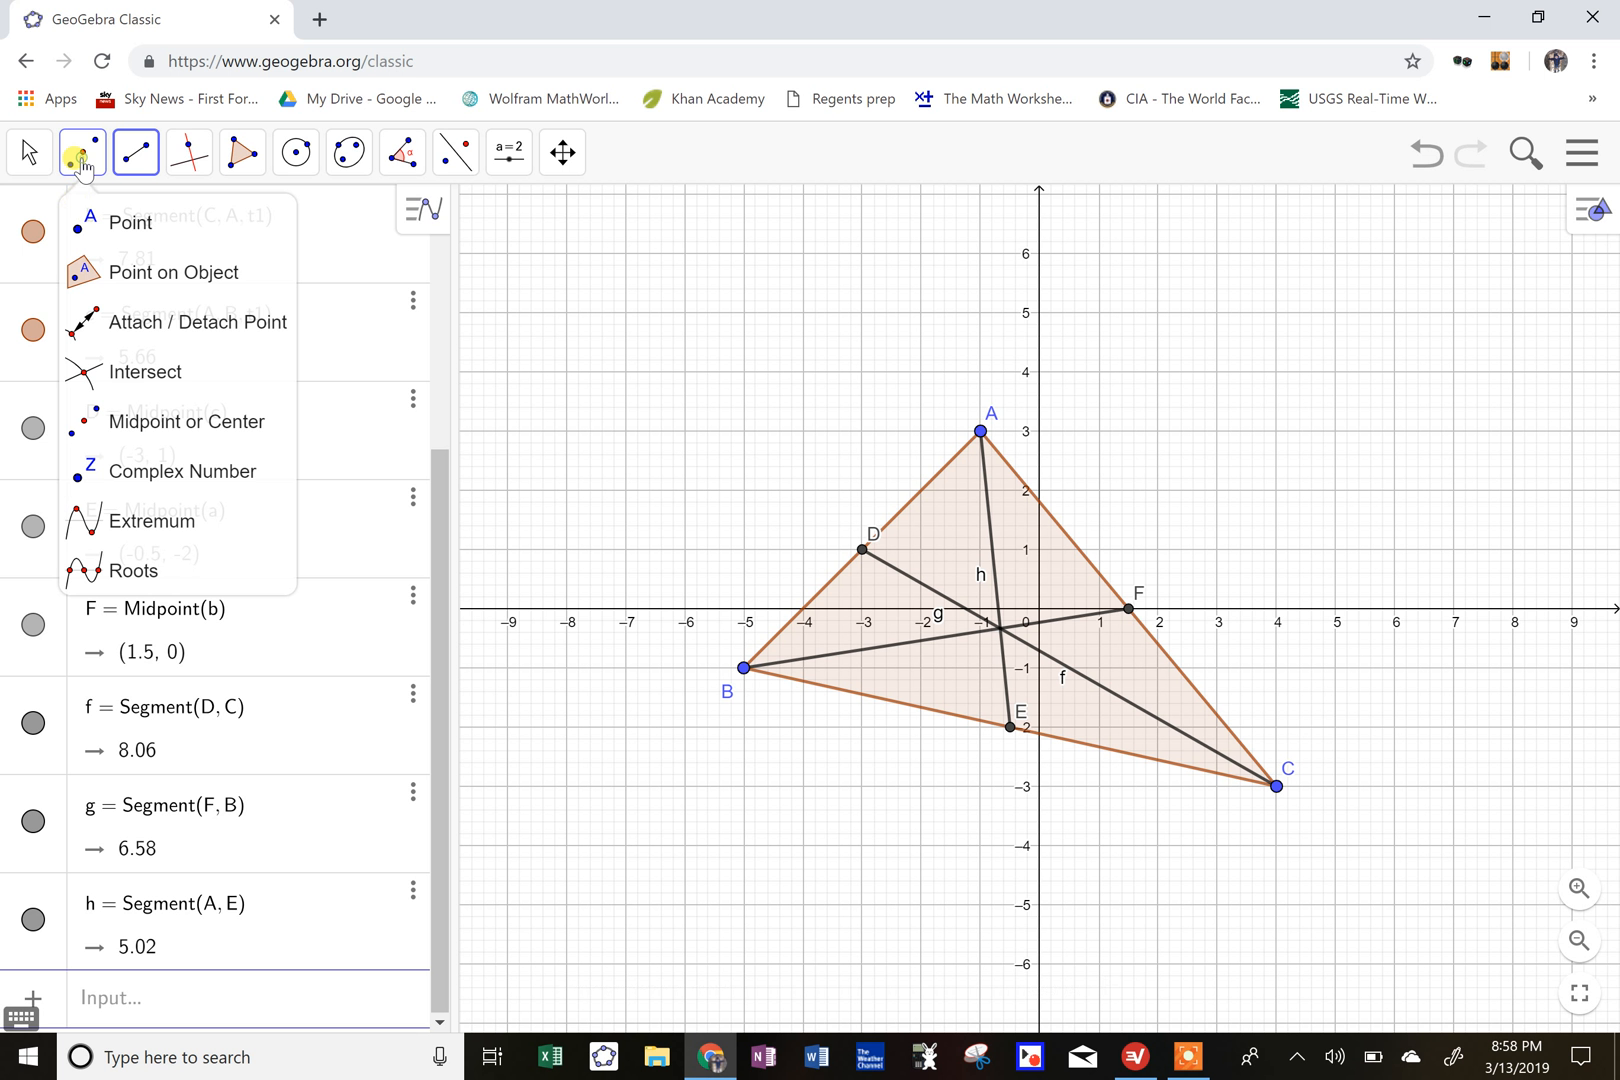
click(121, 230)
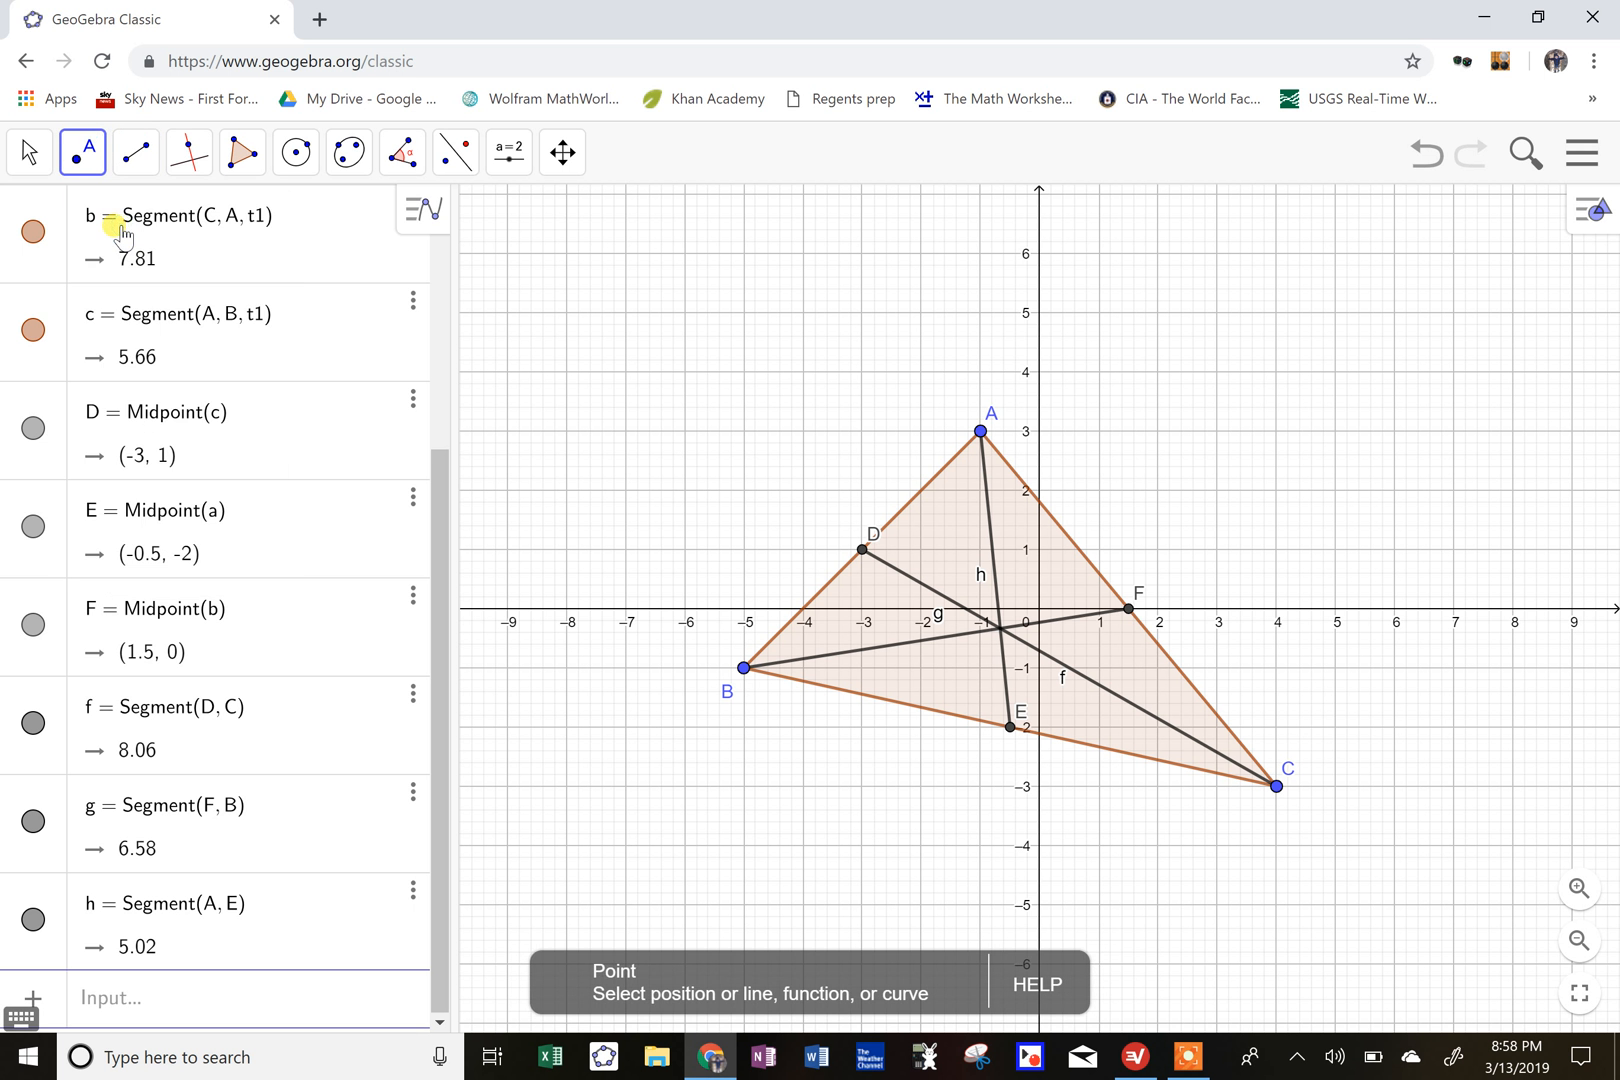
click(995, 625)
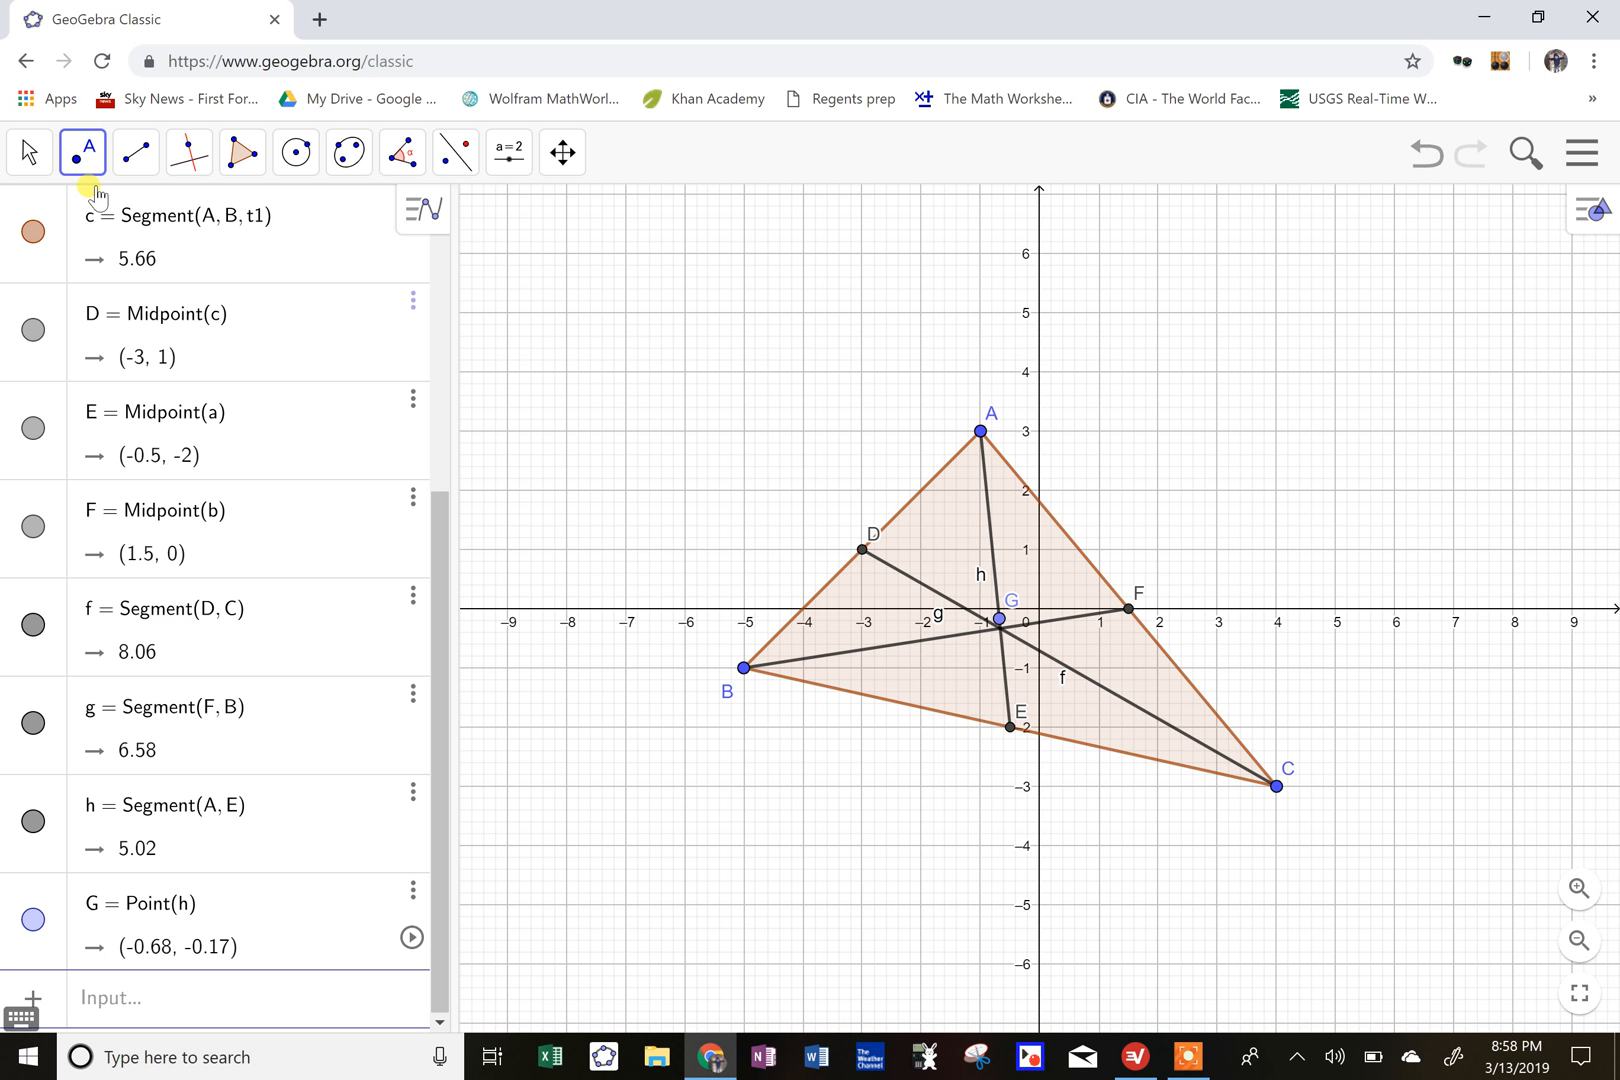
click(28, 152)
click(65, 228)
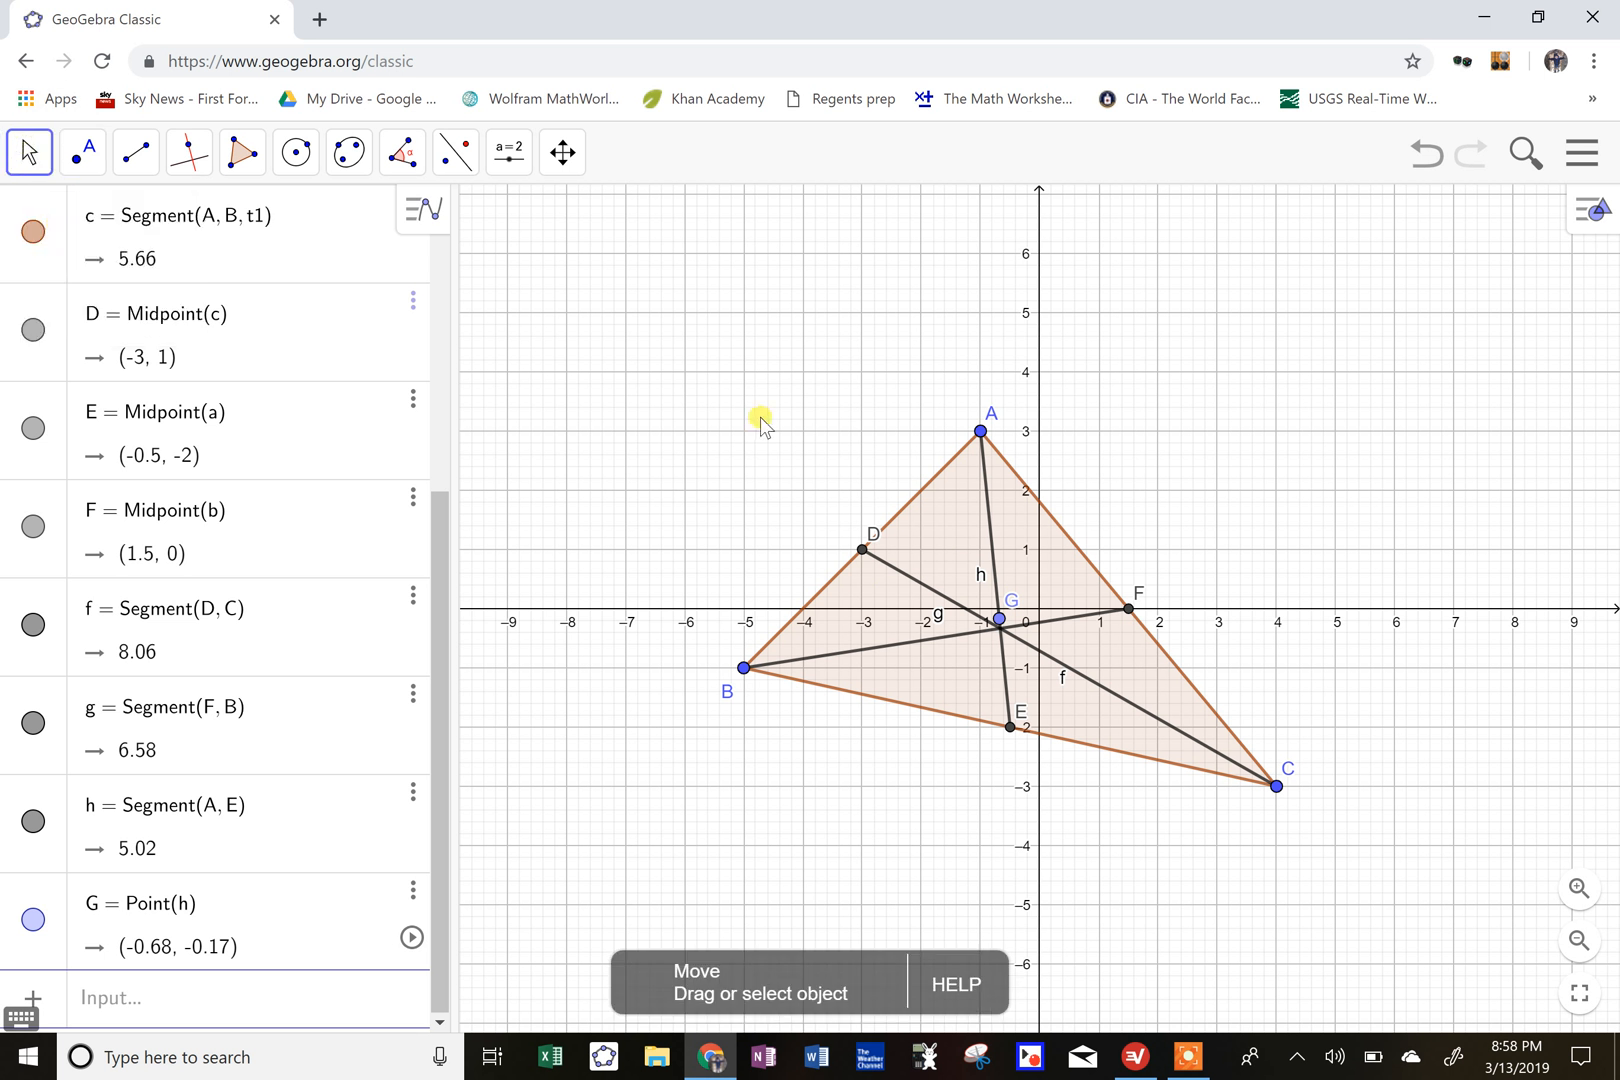
drag(1003, 622, 1001, 640)
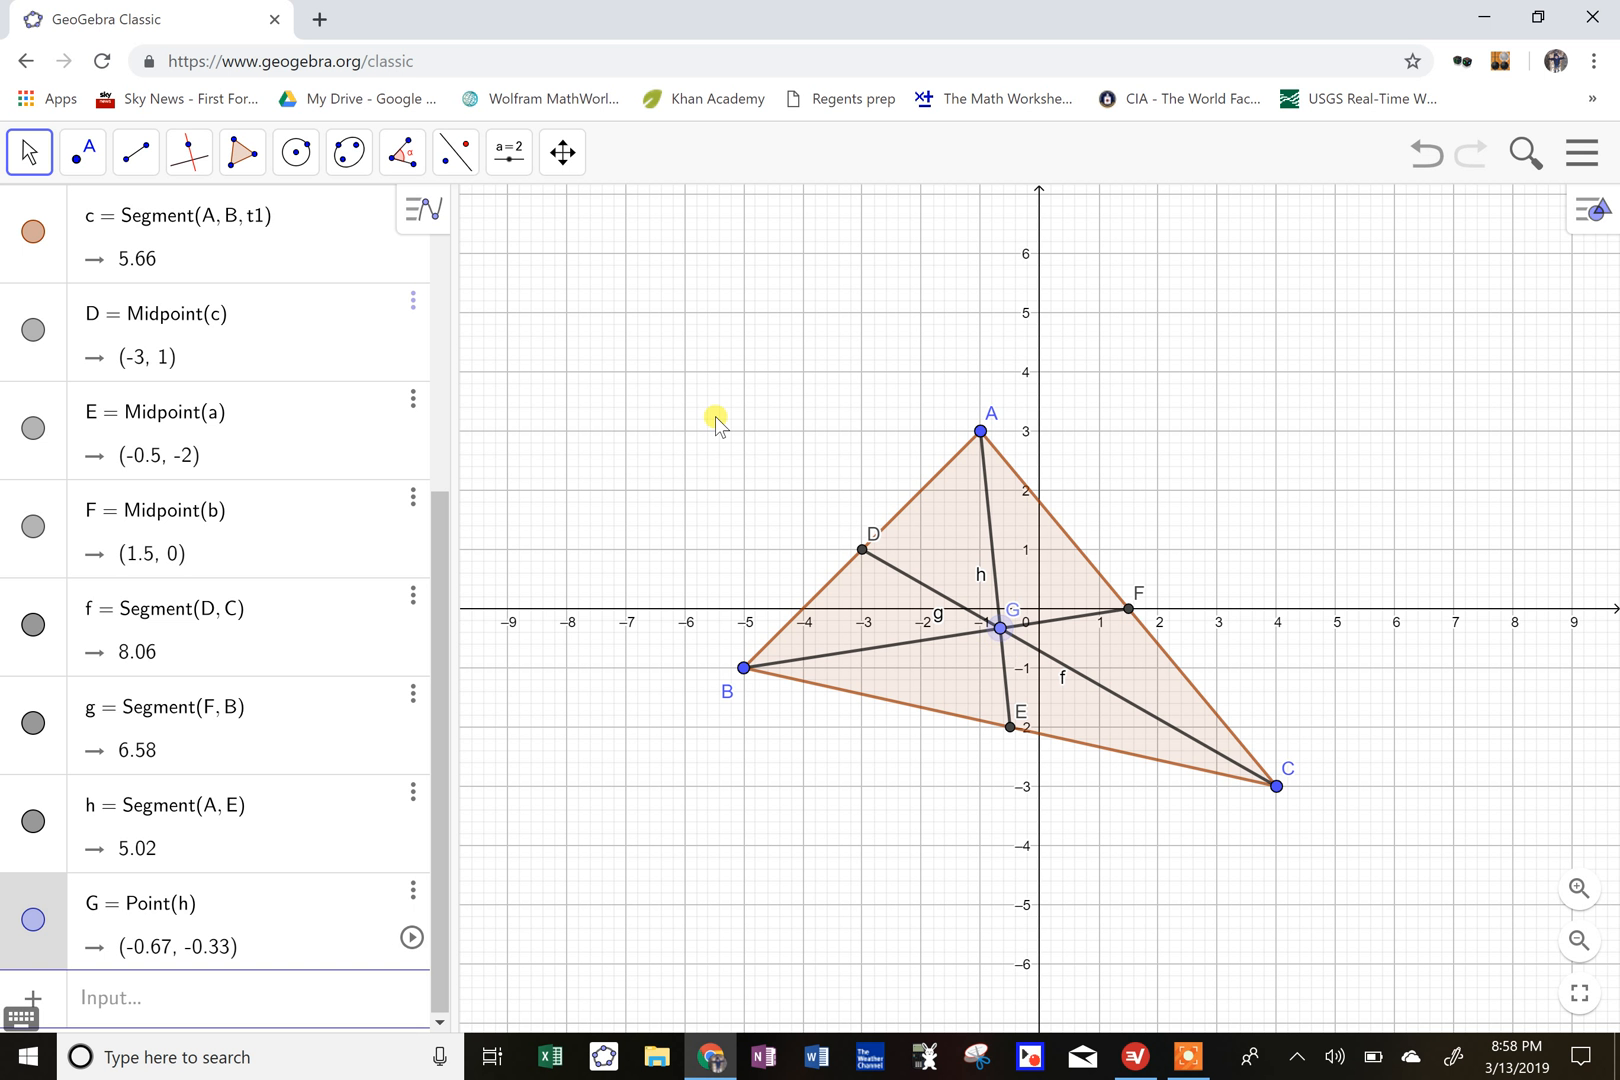
- Detach point G from median AE with Attach / Detach Point and attach it to median DC at the medians' crossing
click(28, 153)
mouse_move(84, 182)
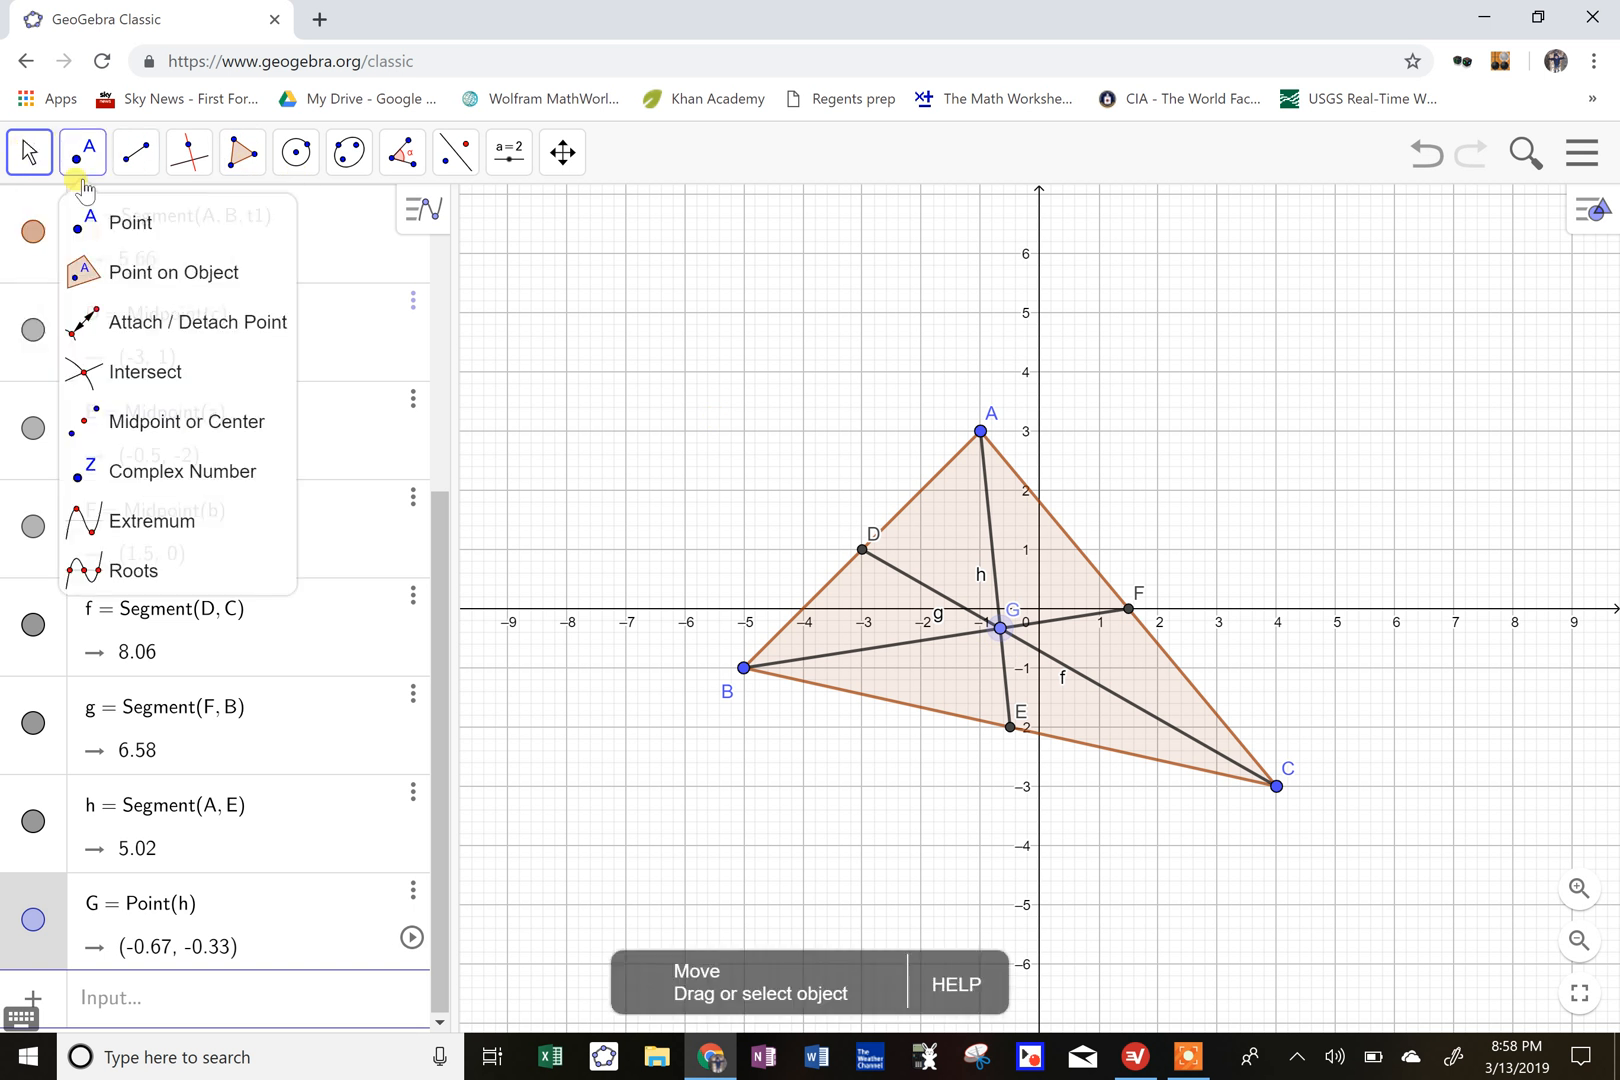
click(140, 321)
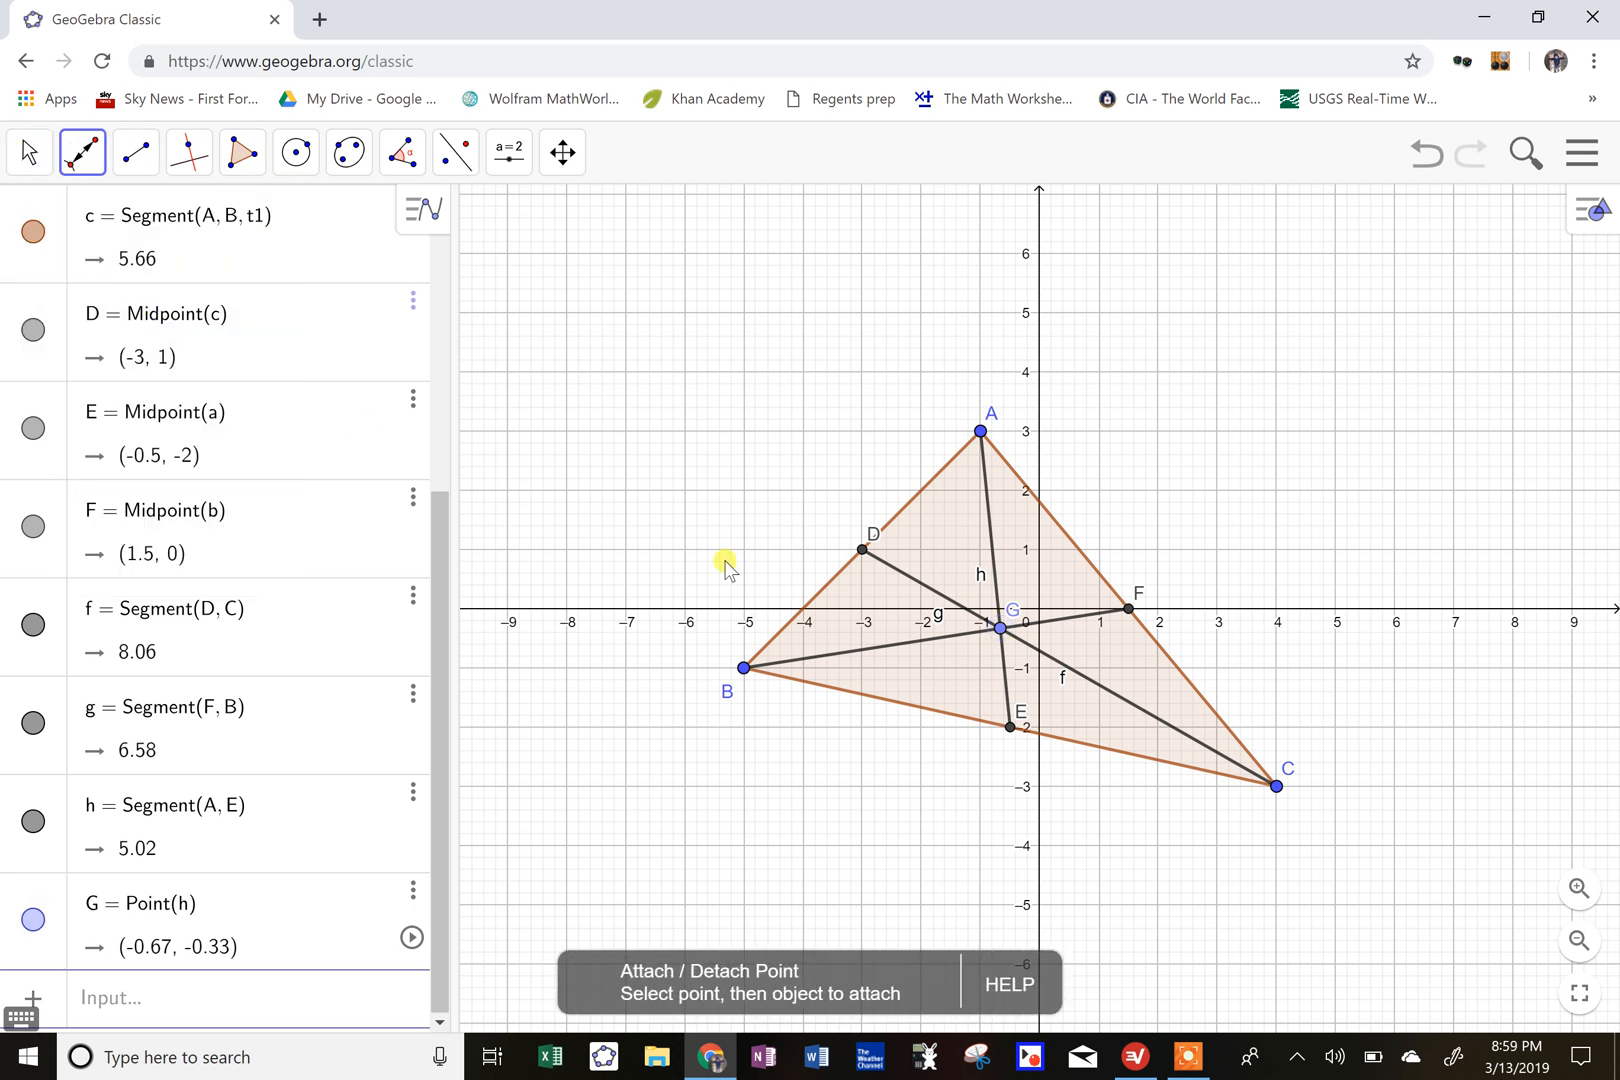
click(1000, 630)
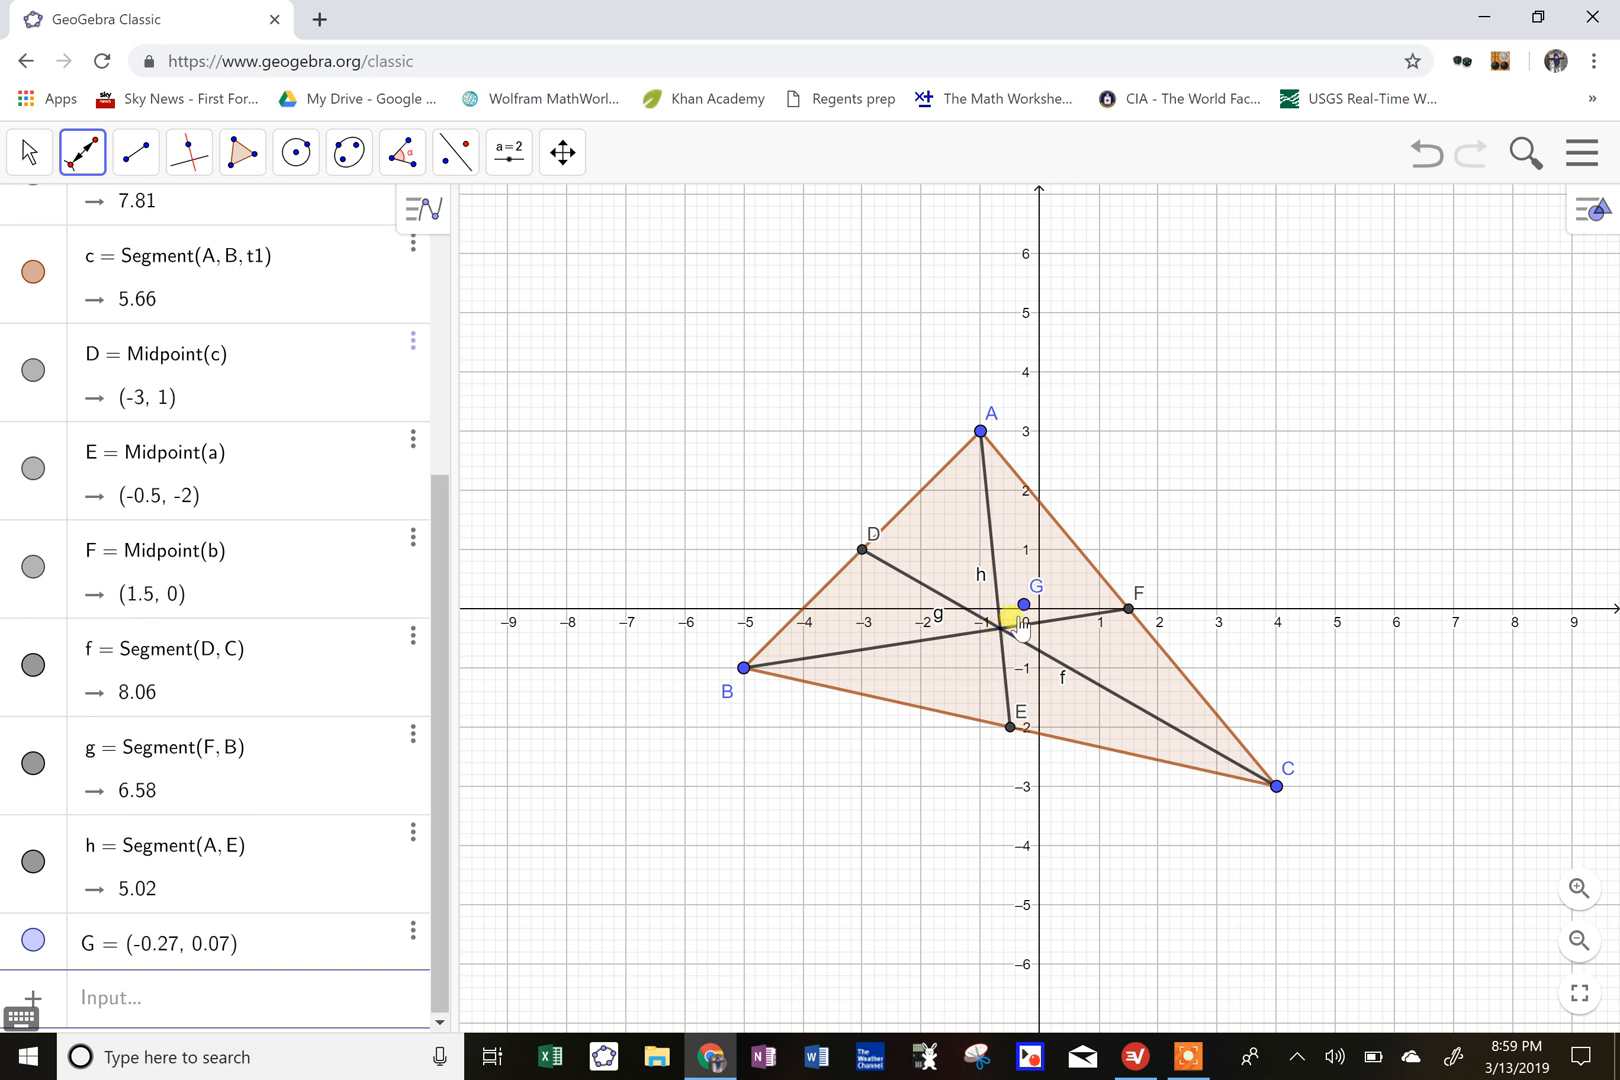
click(1023, 607)
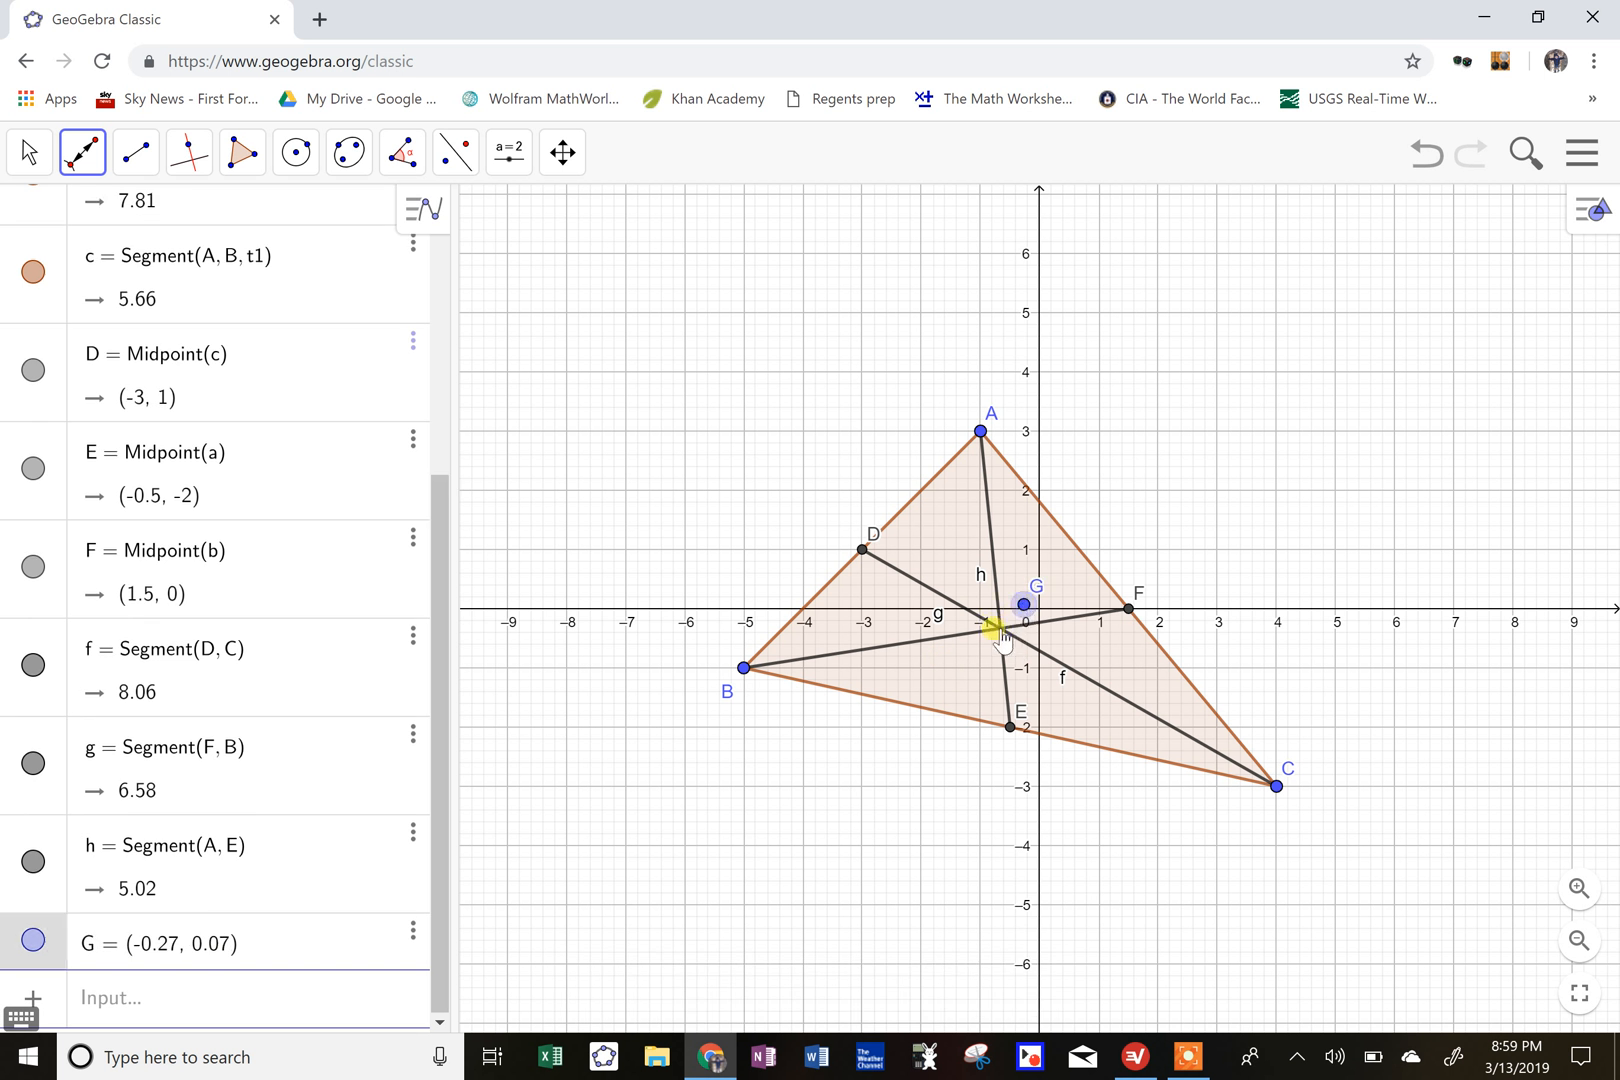
click(997, 628)
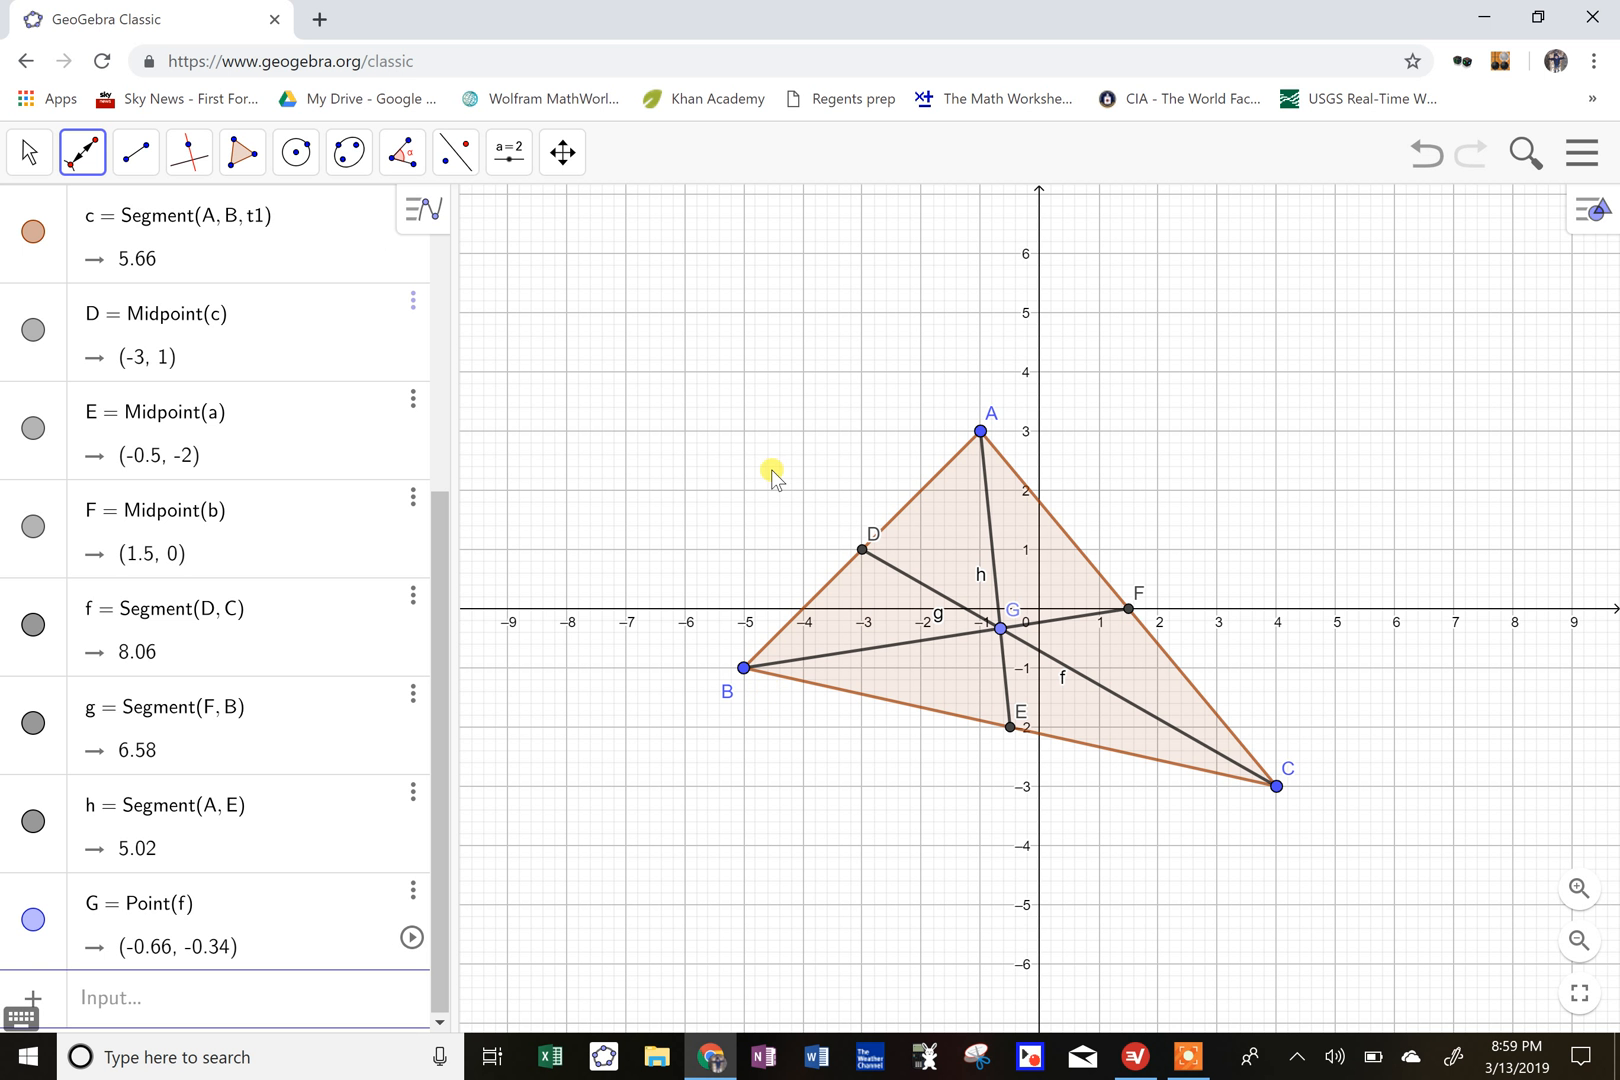
- Measure the distances from A to G and from G to E with the Distance or Length tool
click(505, 153)
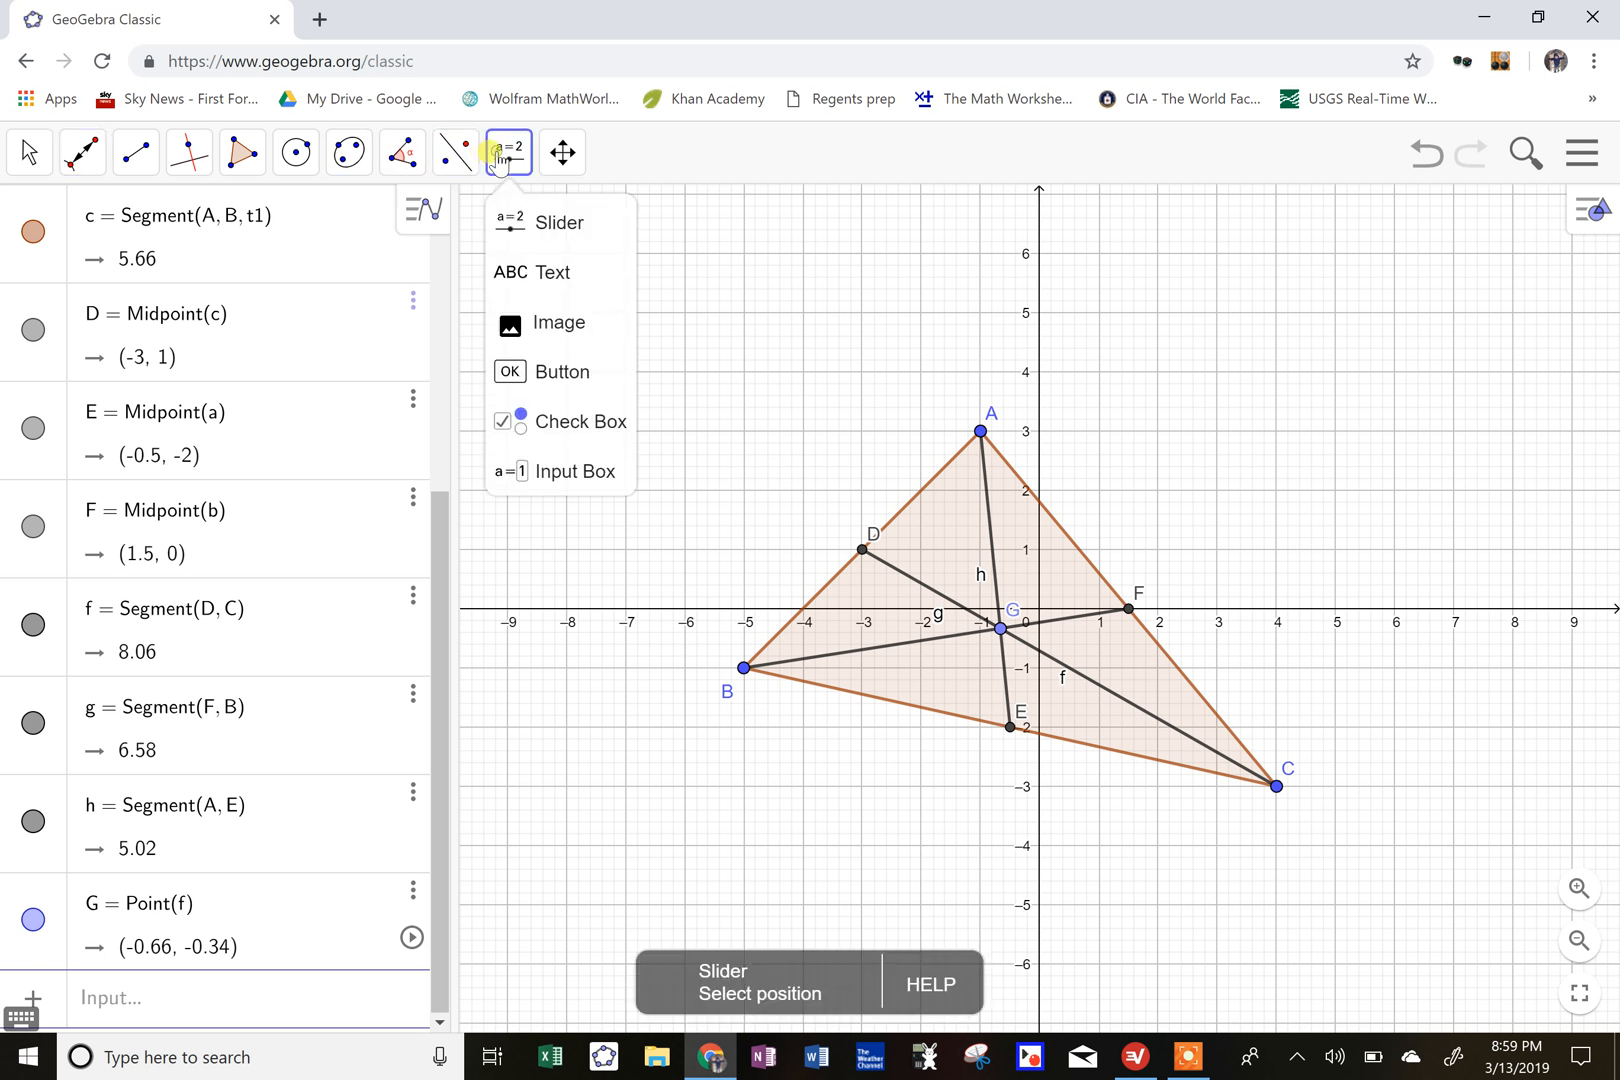
mouse_move(403, 165)
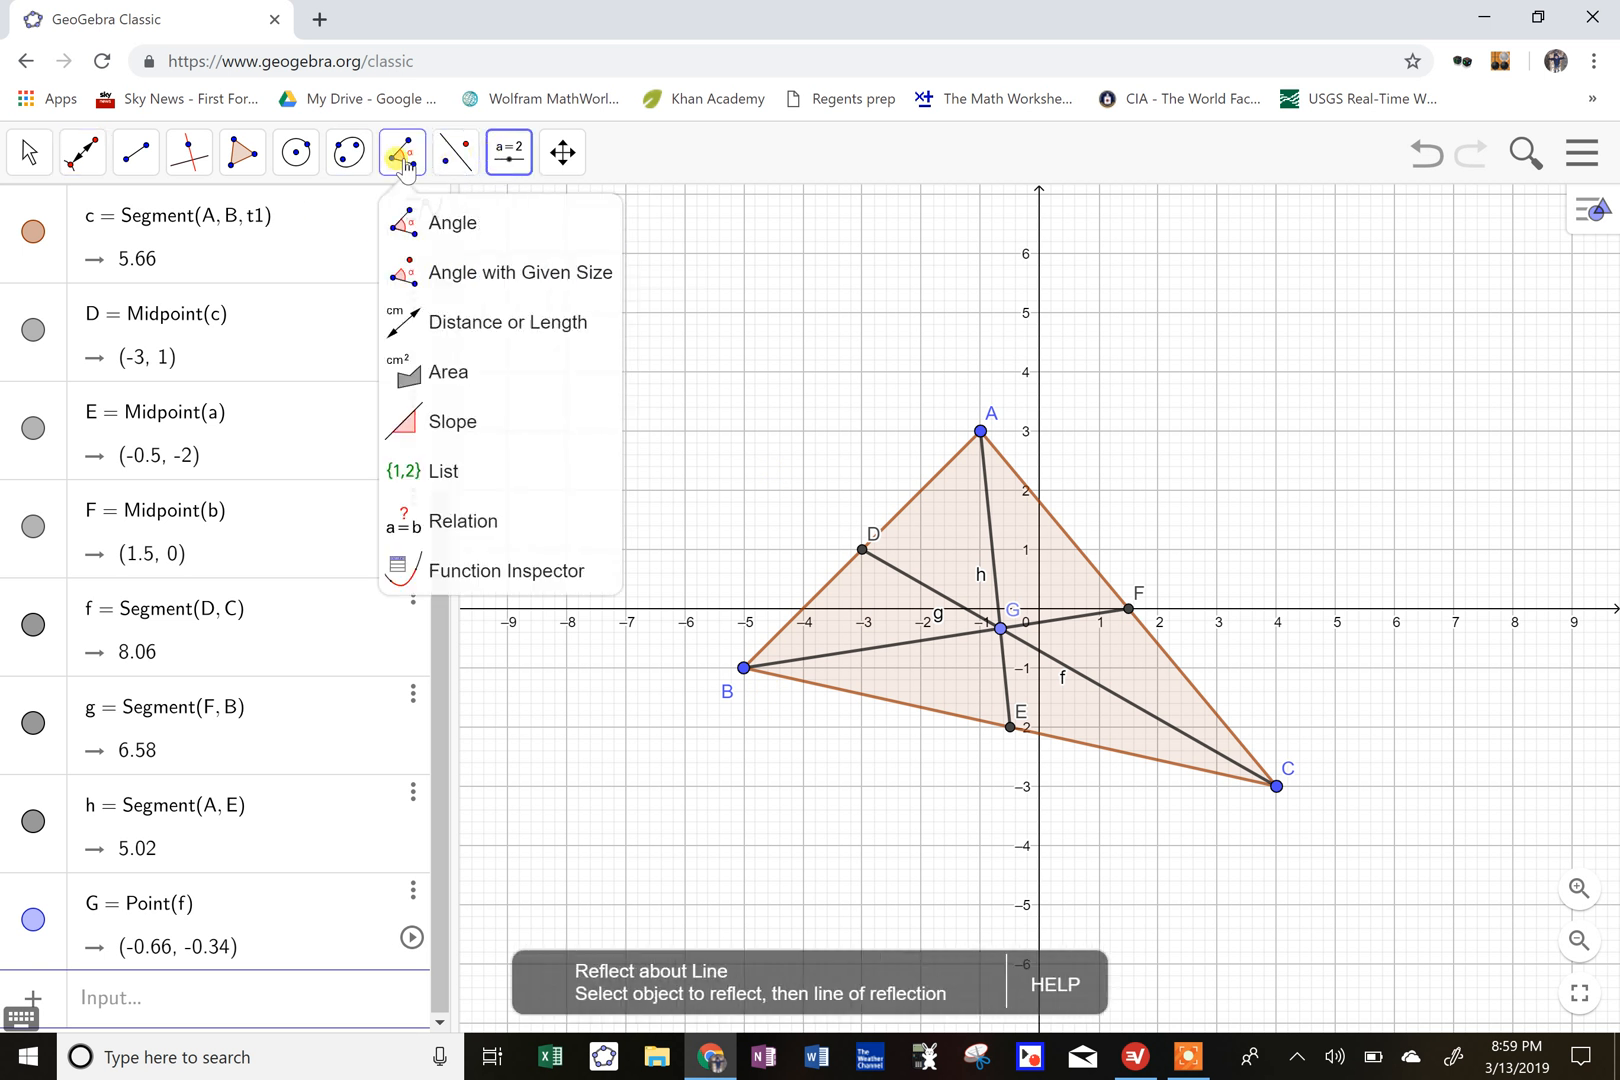
click(447, 333)
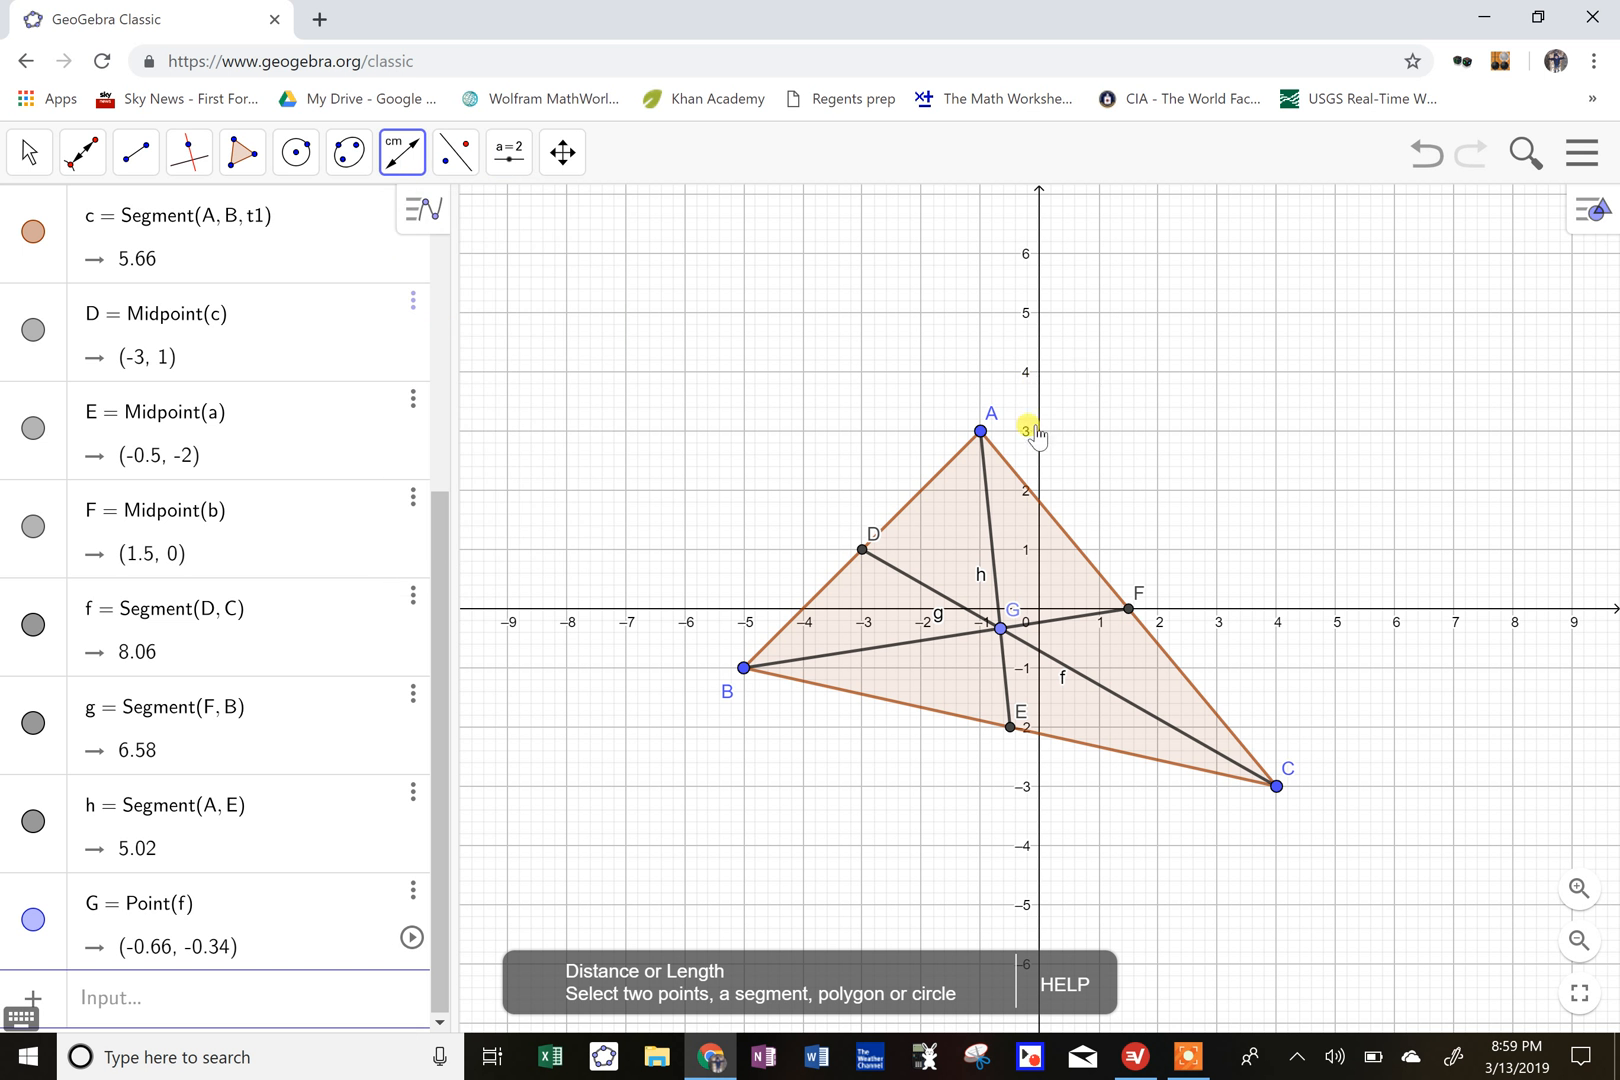
click(980, 432)
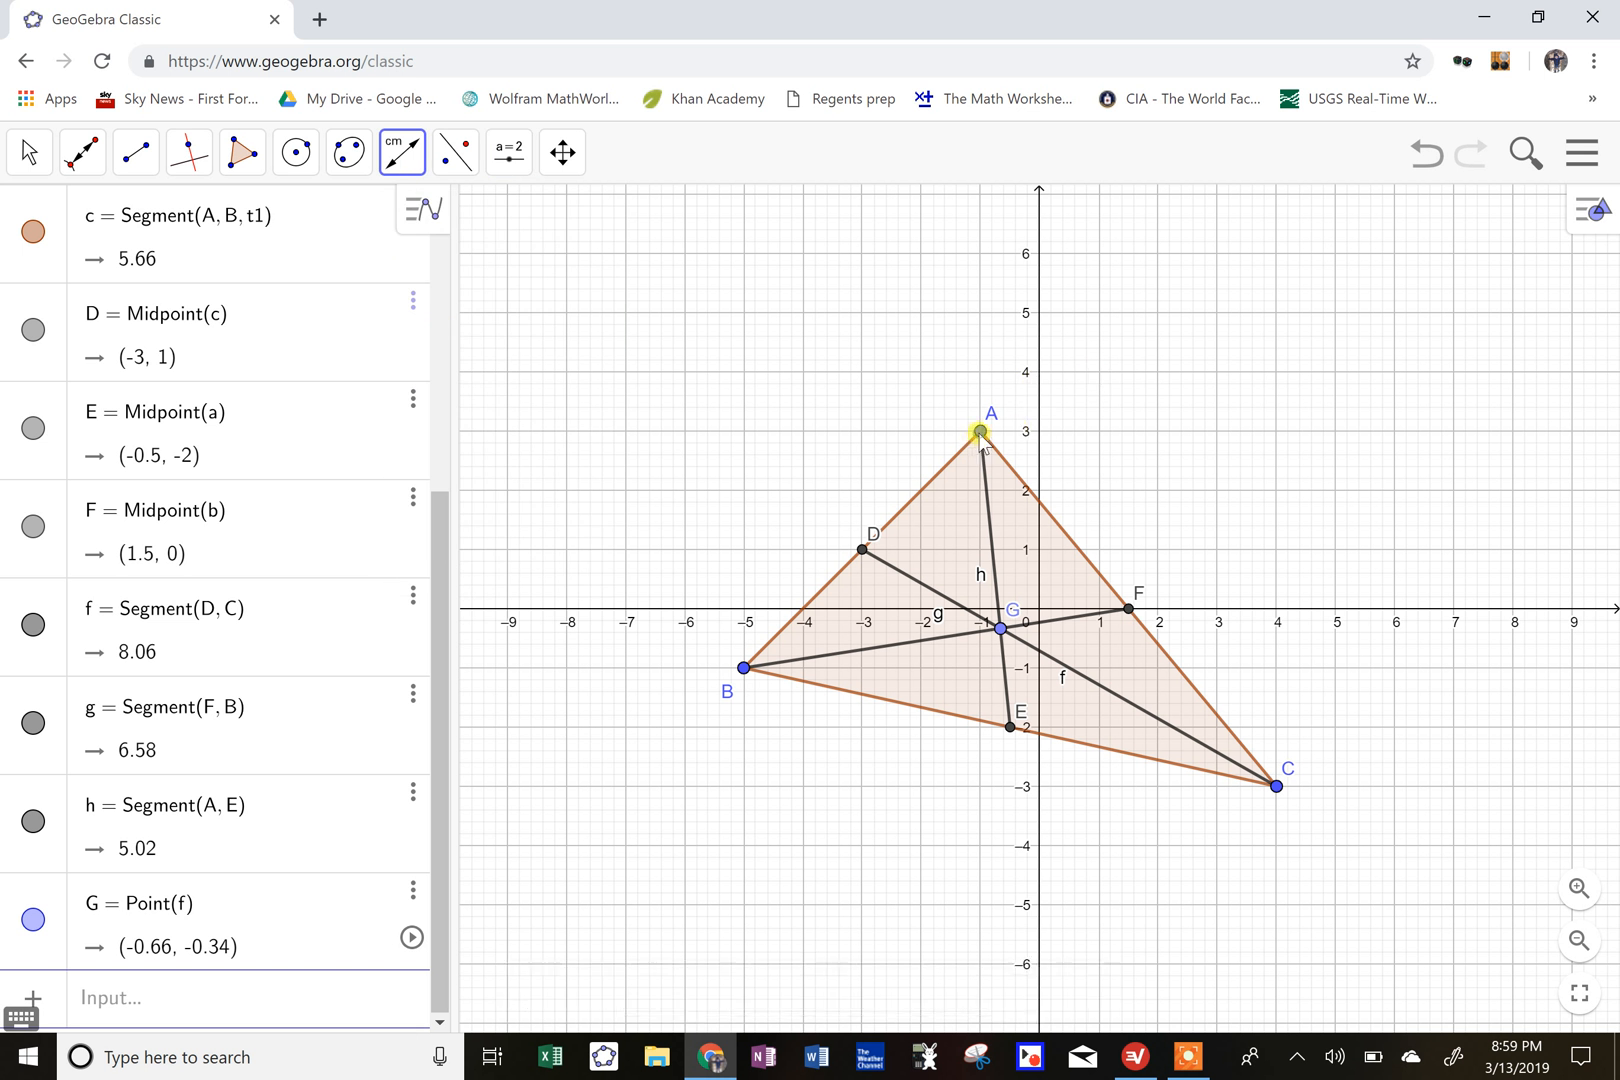
click(998, 630)
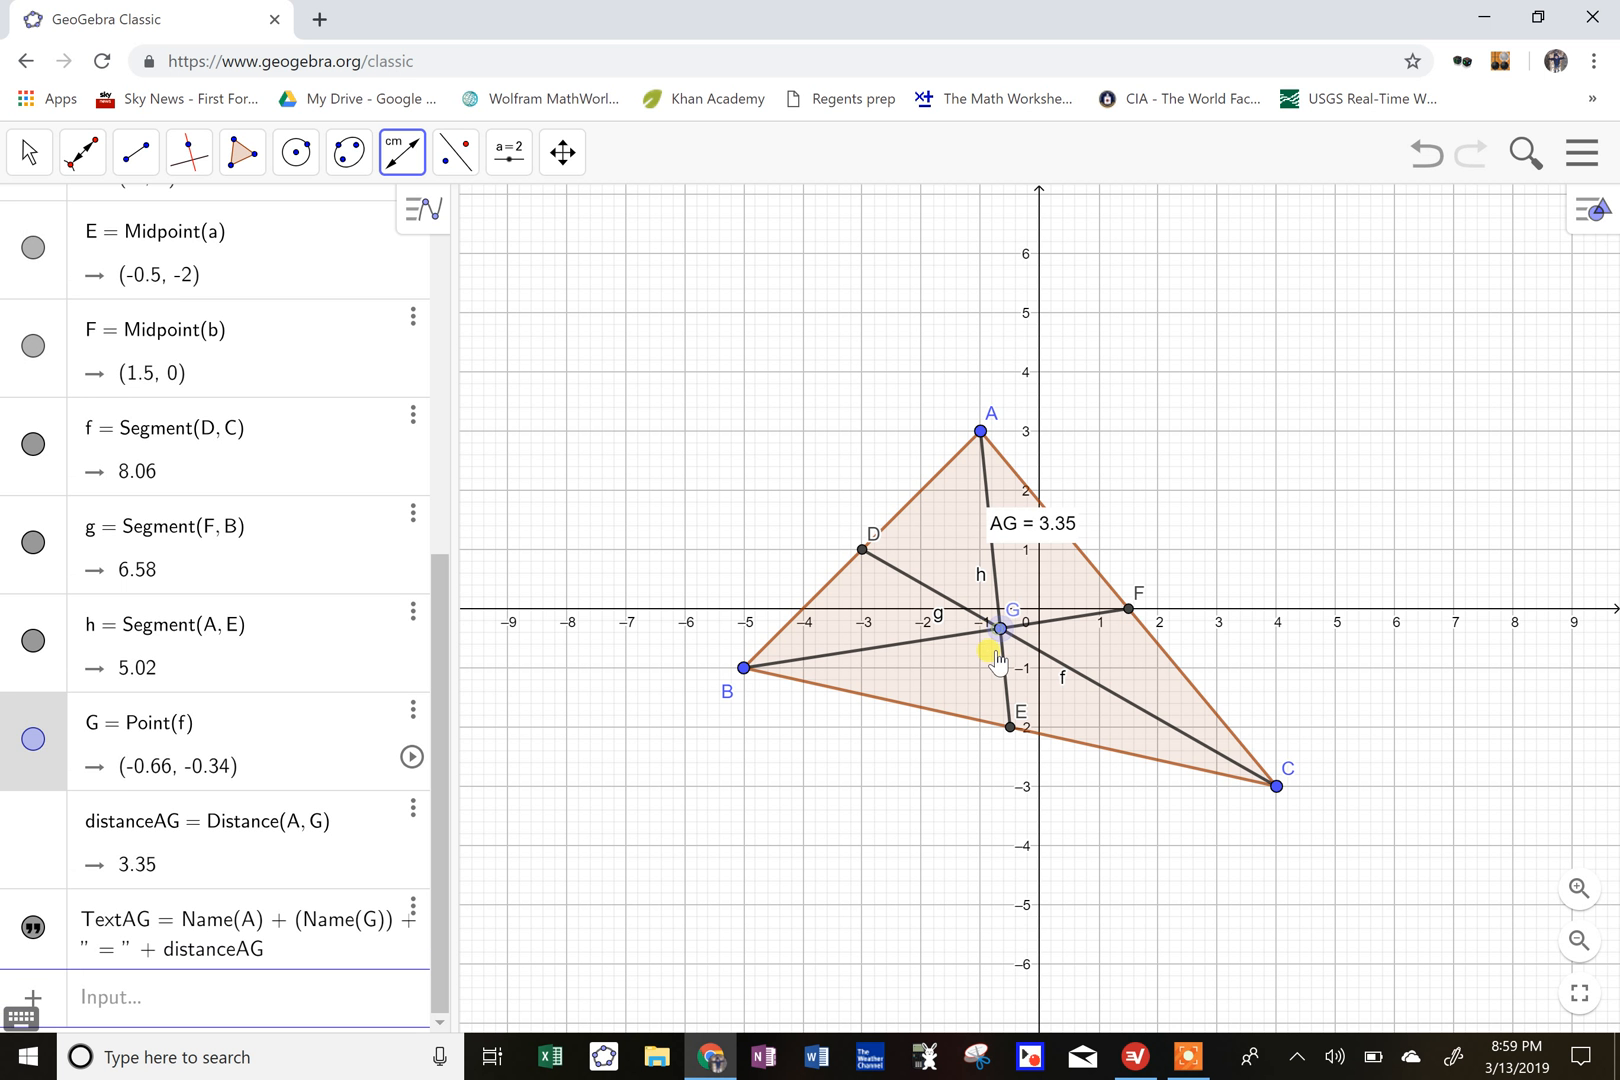
click(1010, 729)
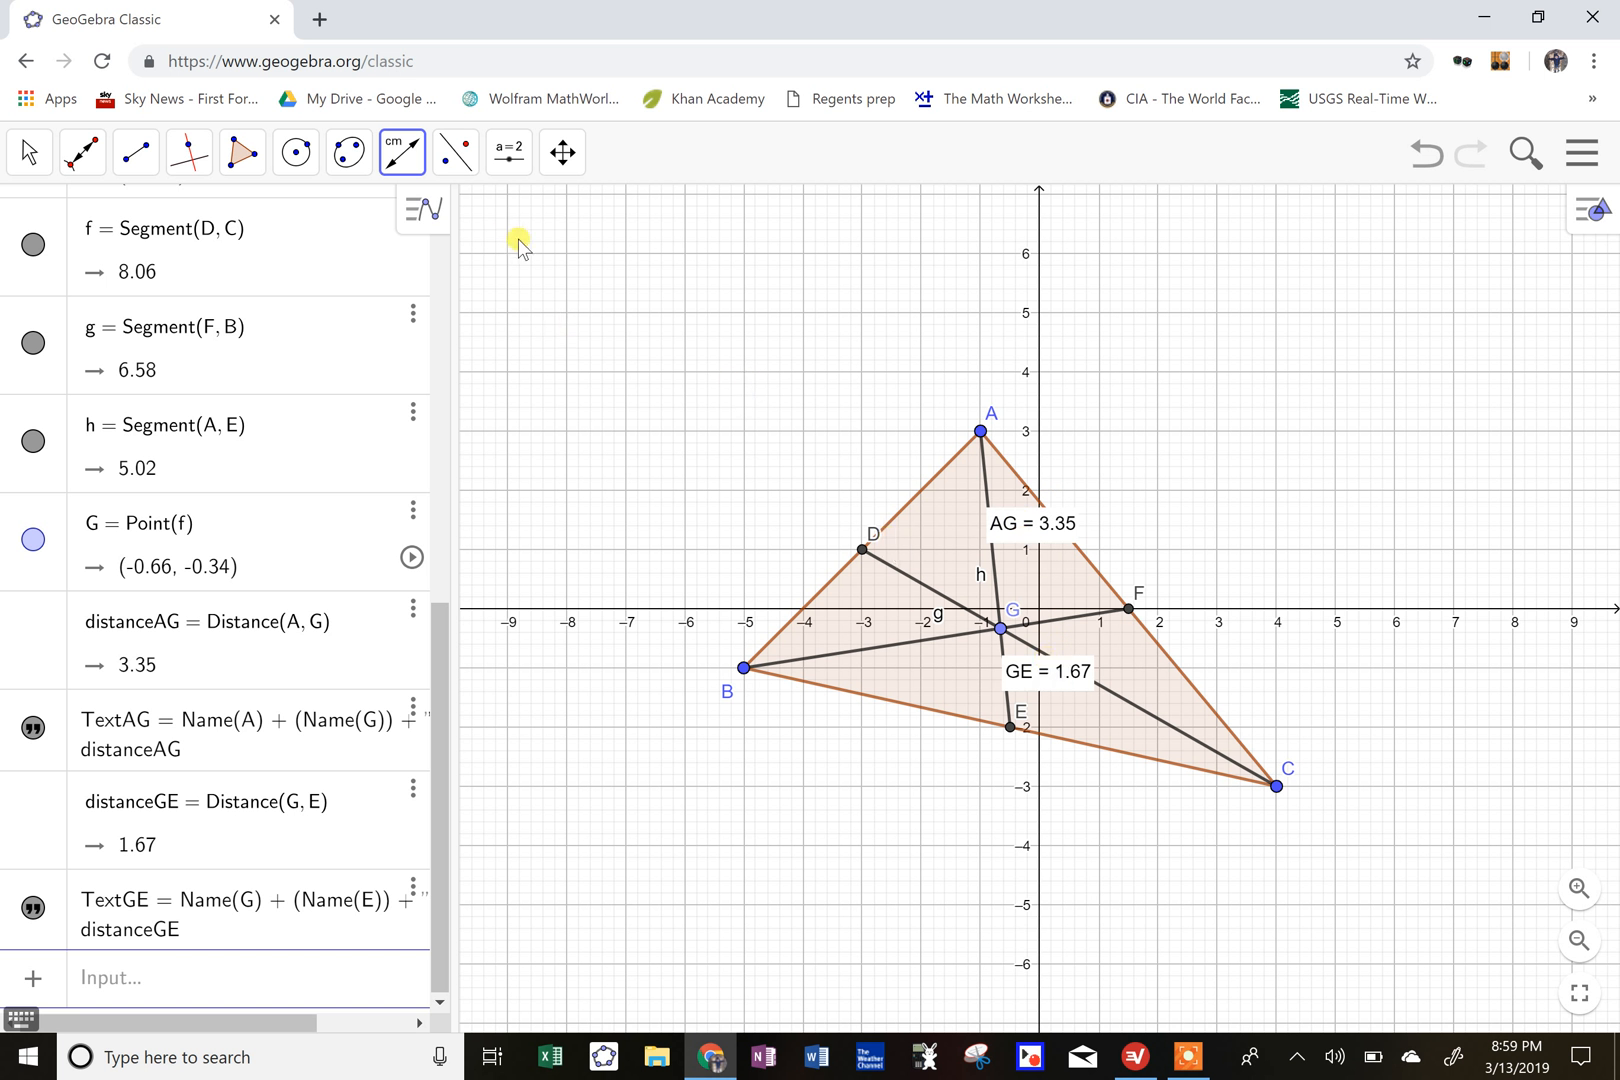
- Undo the AG and GE distance measurements, keeping point G attached to median DC
click(1426, 157)
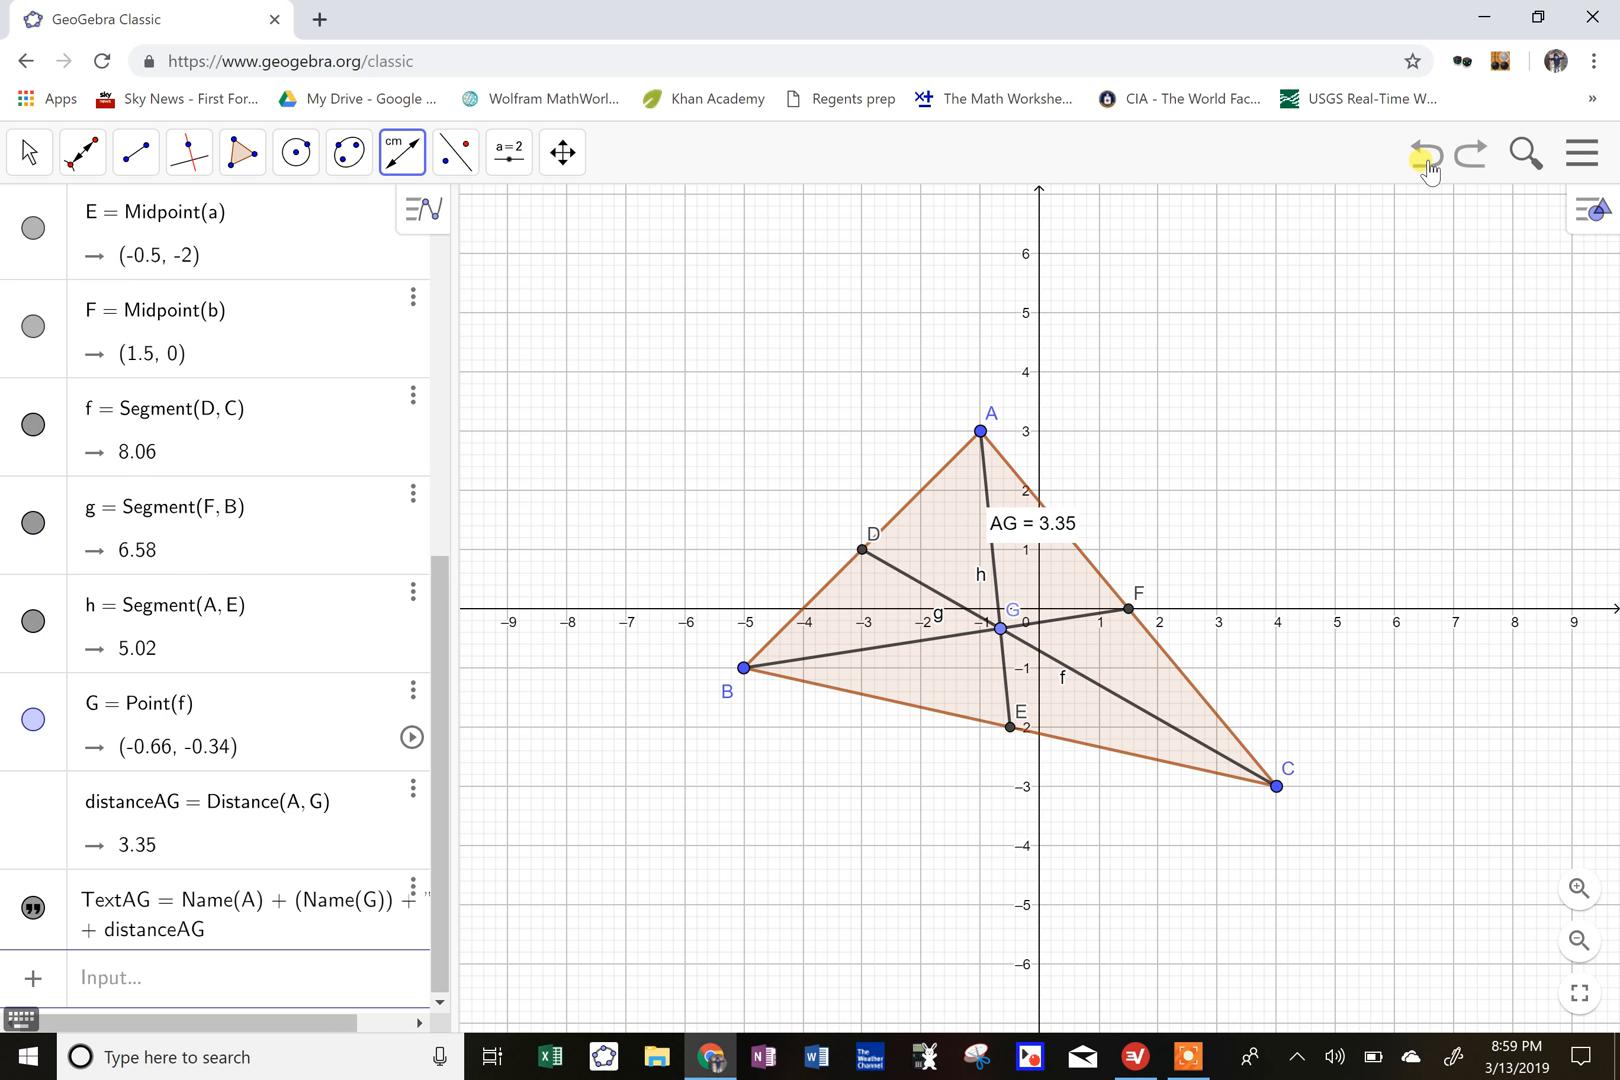
click(1426, 158)
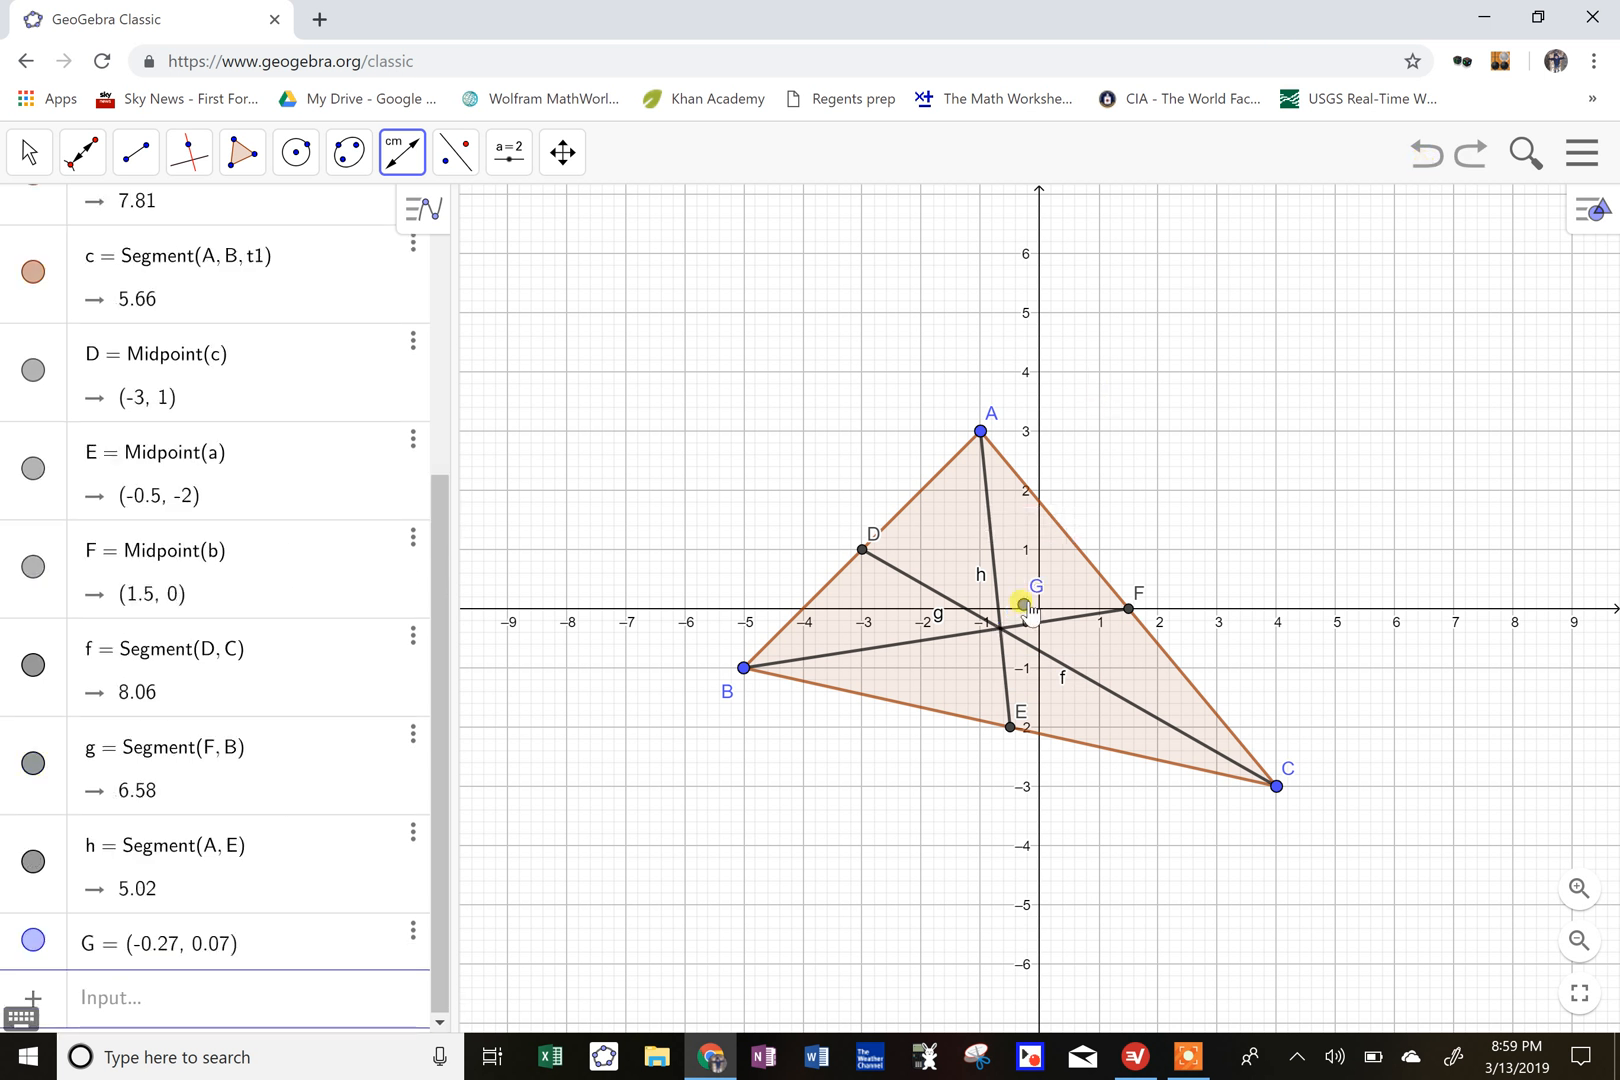
click(1468, 153)
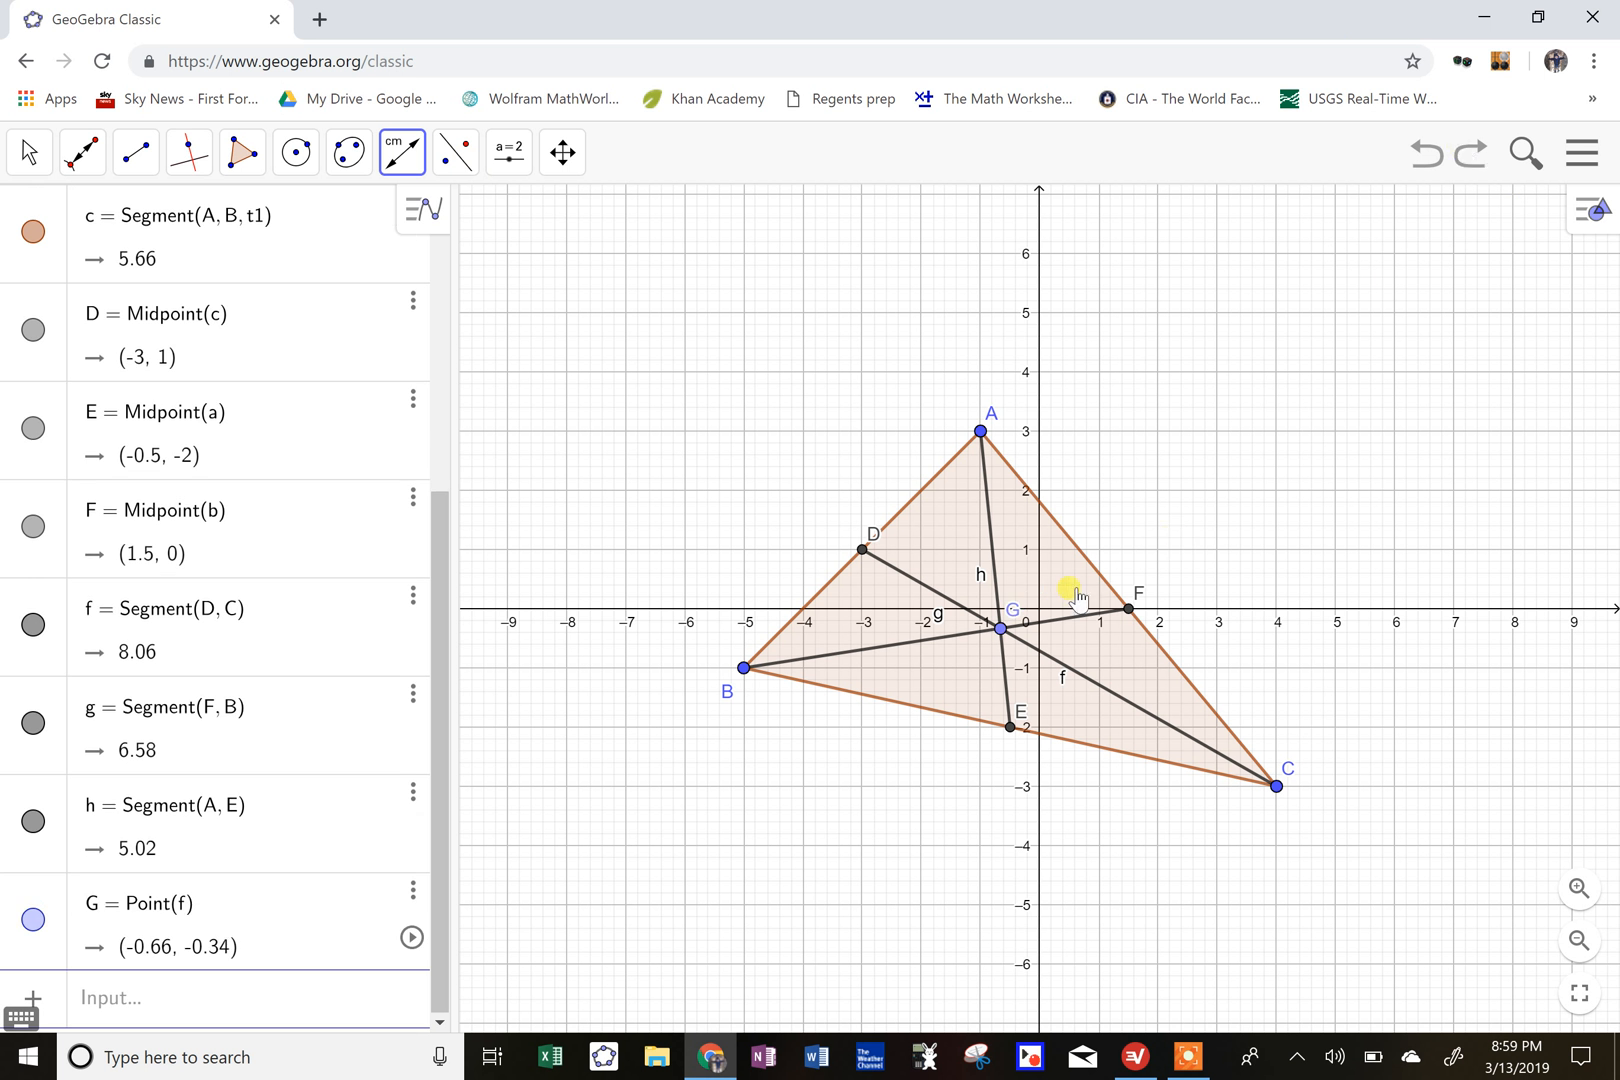
- Show the length of the median from A to E on the drawing, and delete that median
click(991, 568)
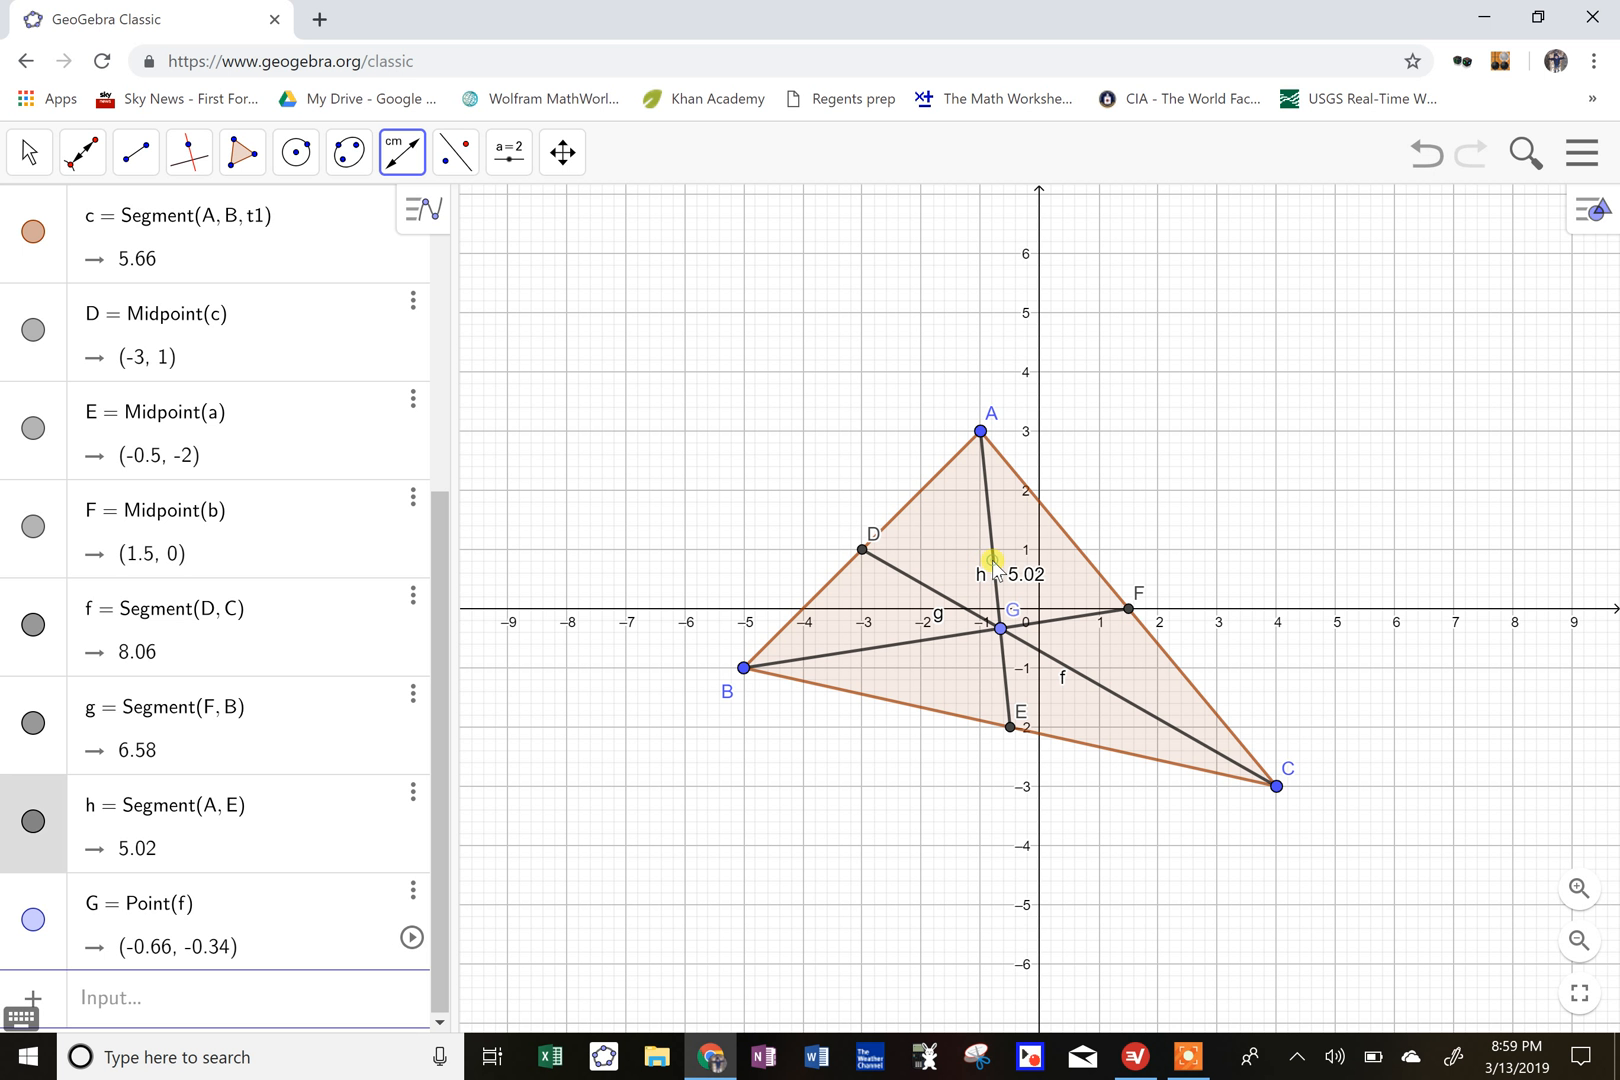
double_click(992, 567)
click(1036, 650)
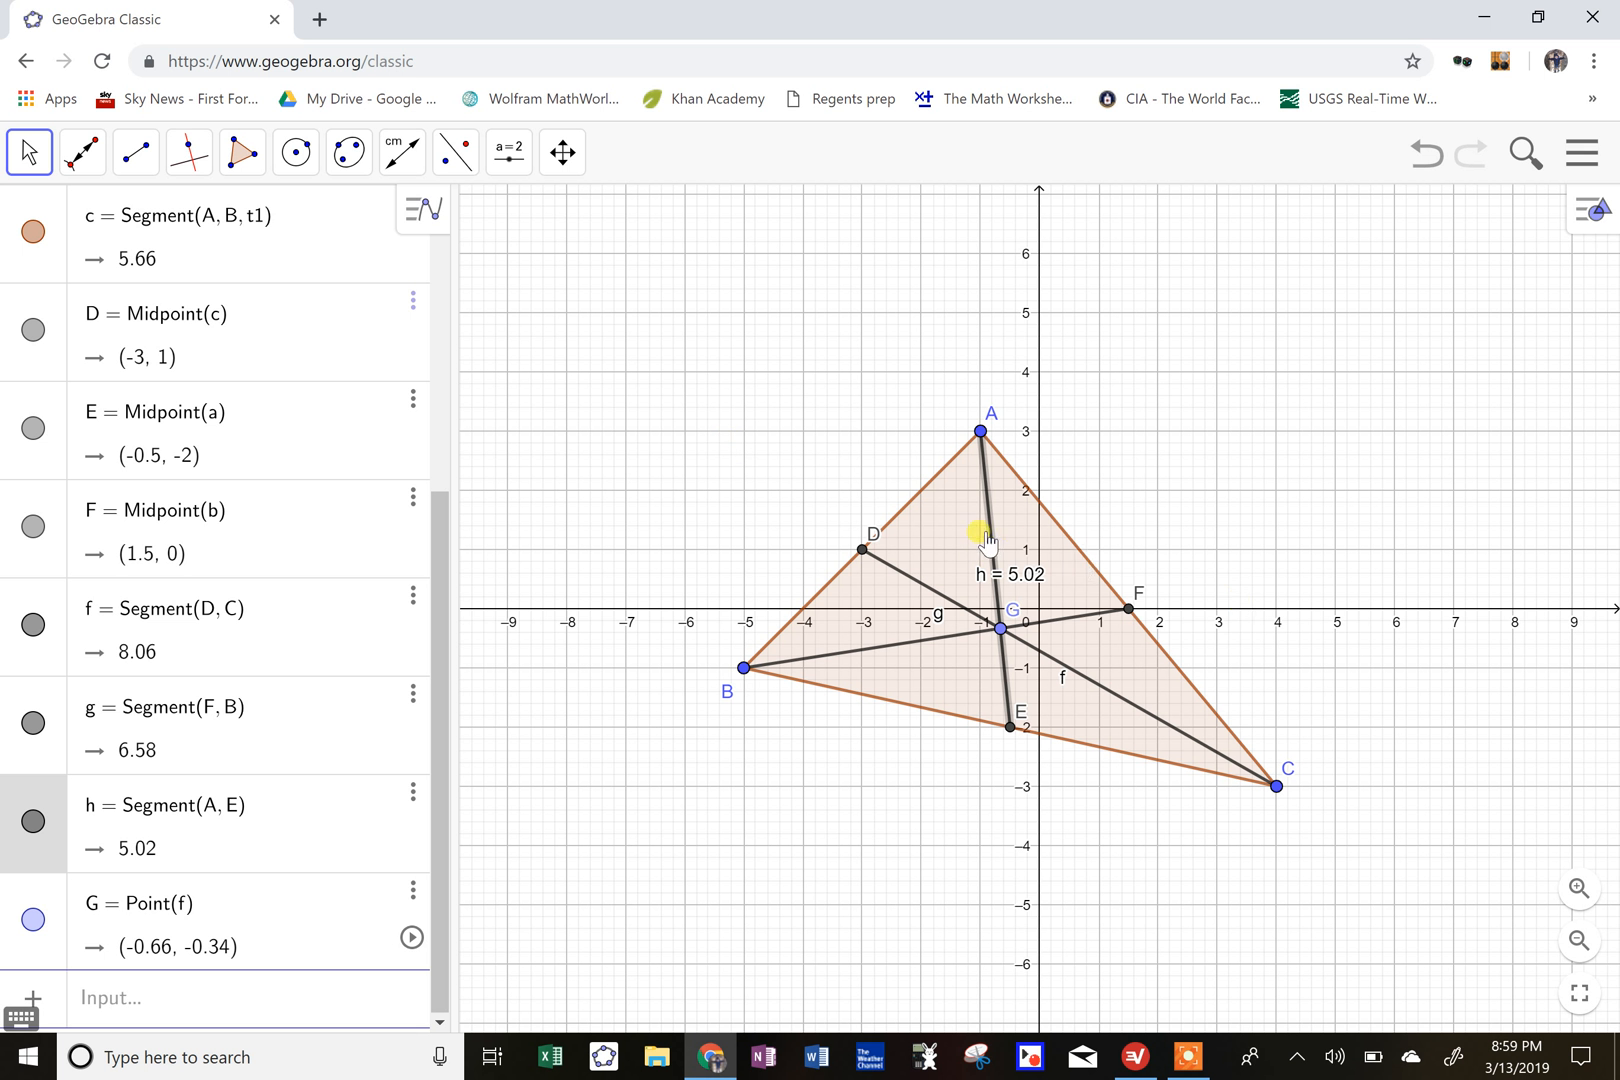
key(Delete)
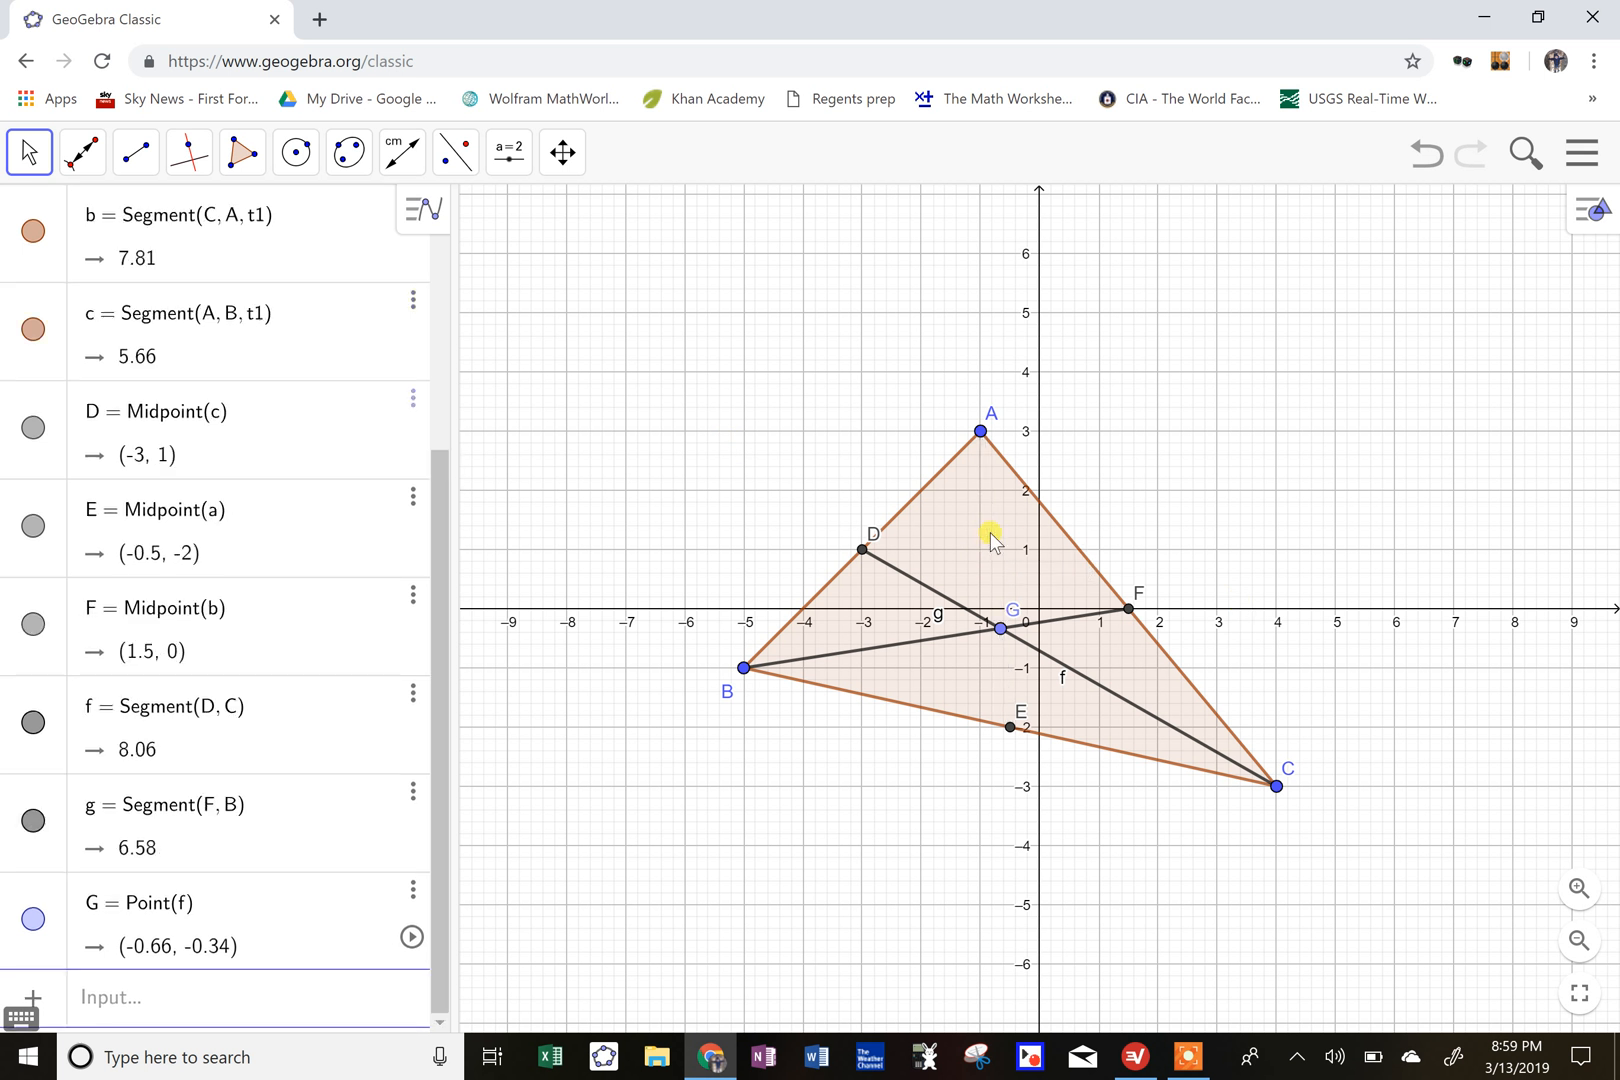
- Try deleting the median from D to C, and undo the deletion
click(946, 598)
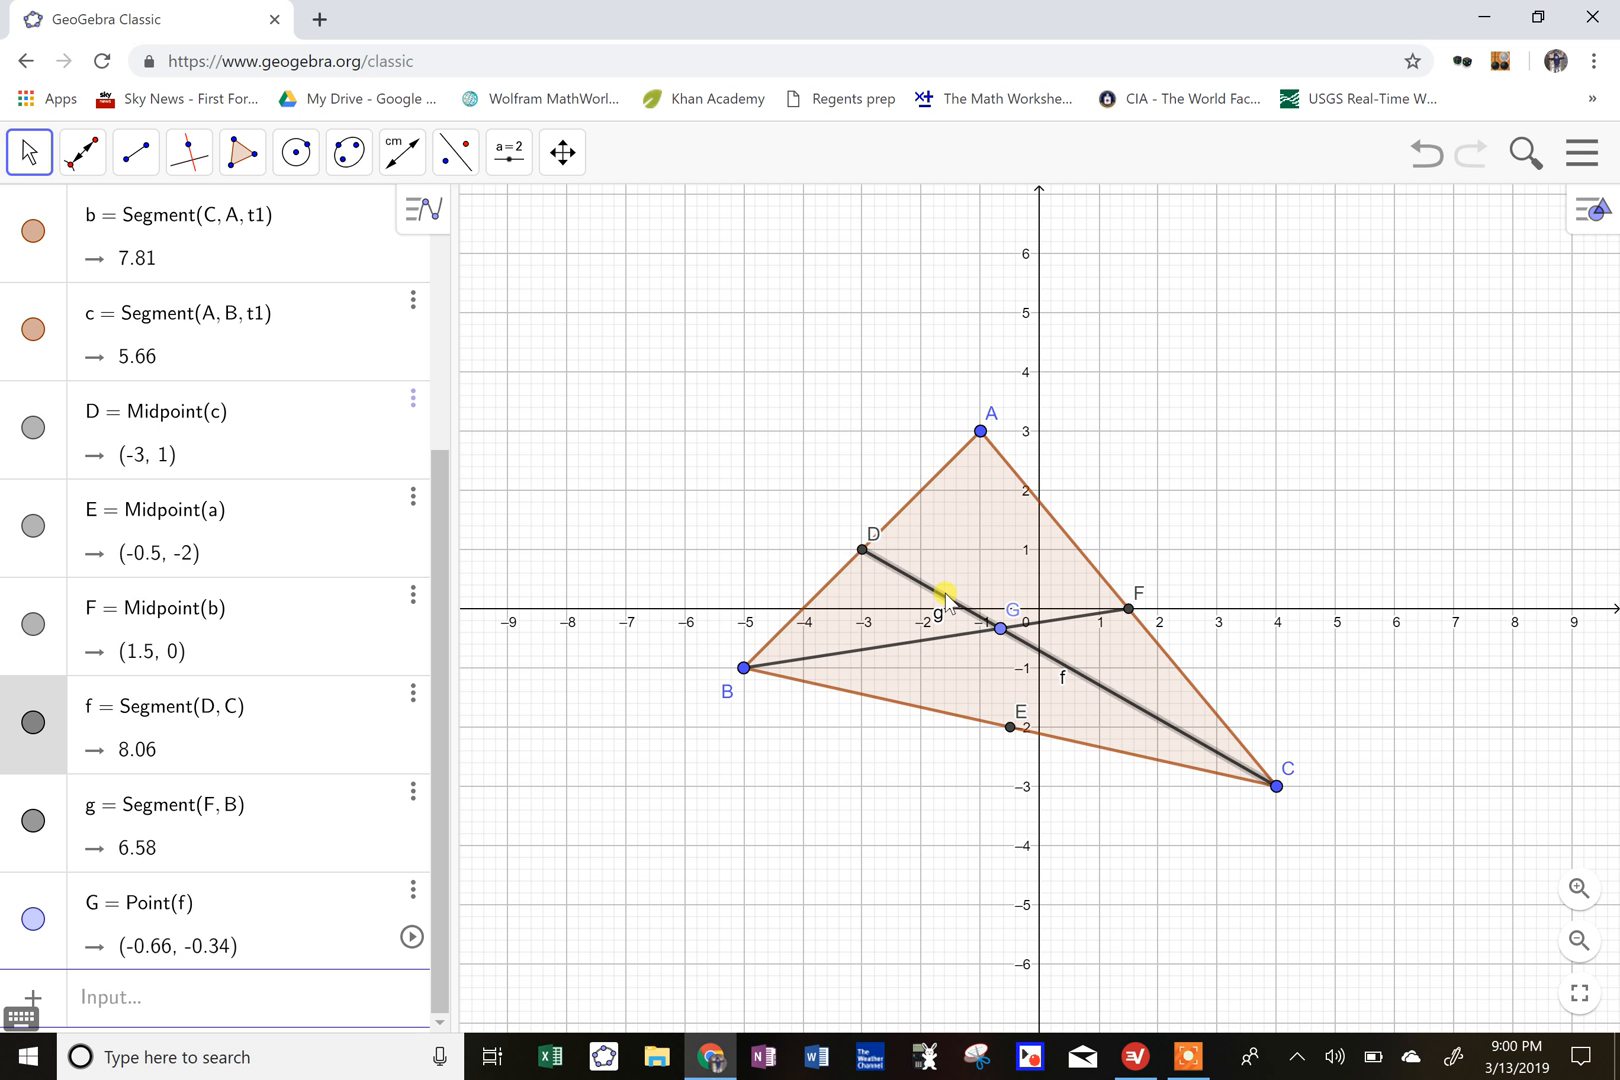
key(Delete)
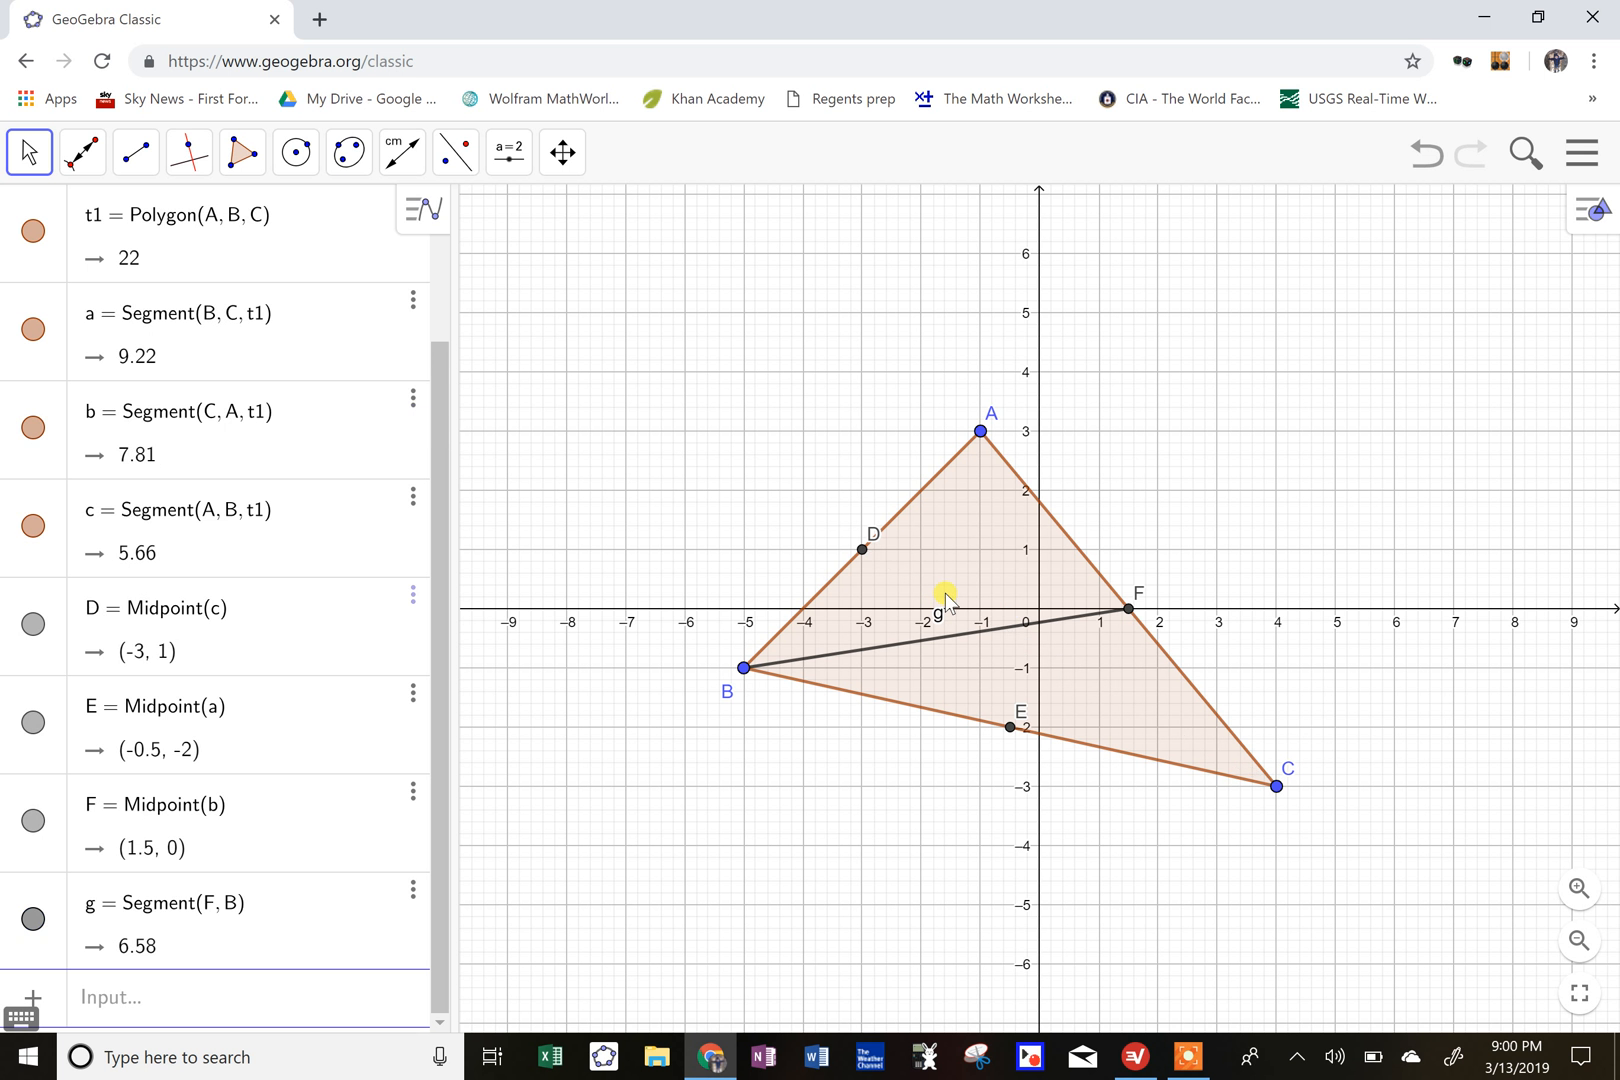
key(ctrl+z)
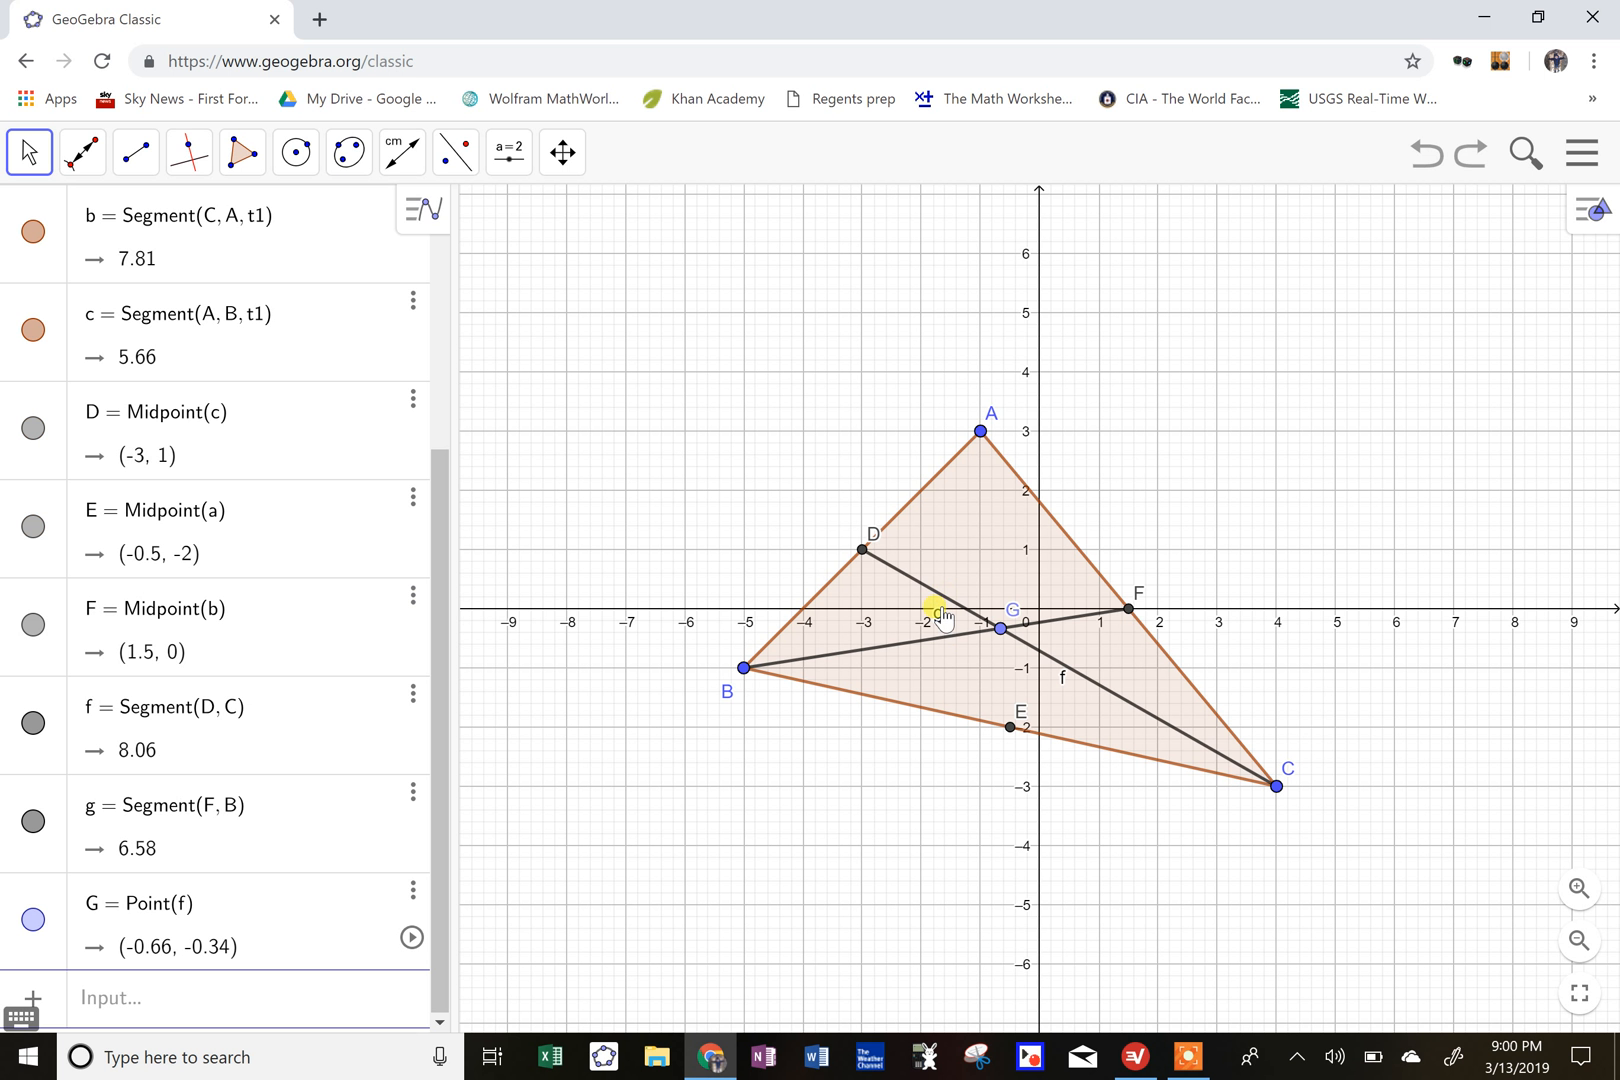
- Hide the two remaining medians, the segments from D to C and from F to B
click(999, 628)
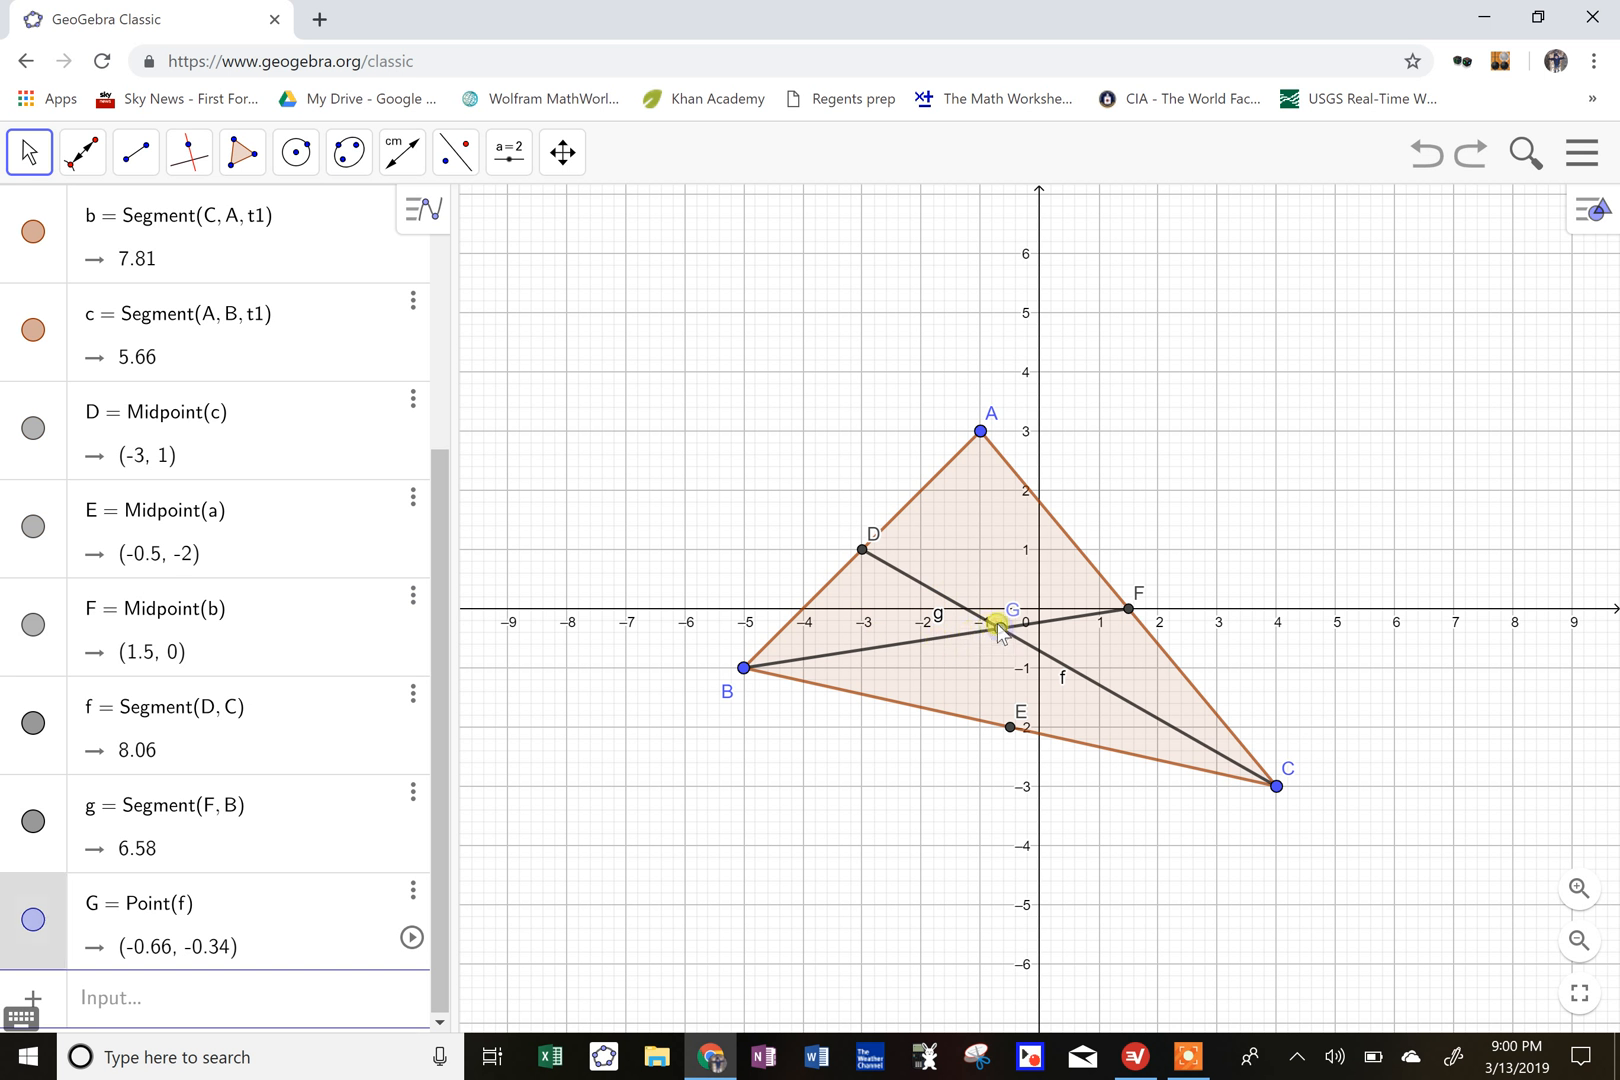
click(950, 604)
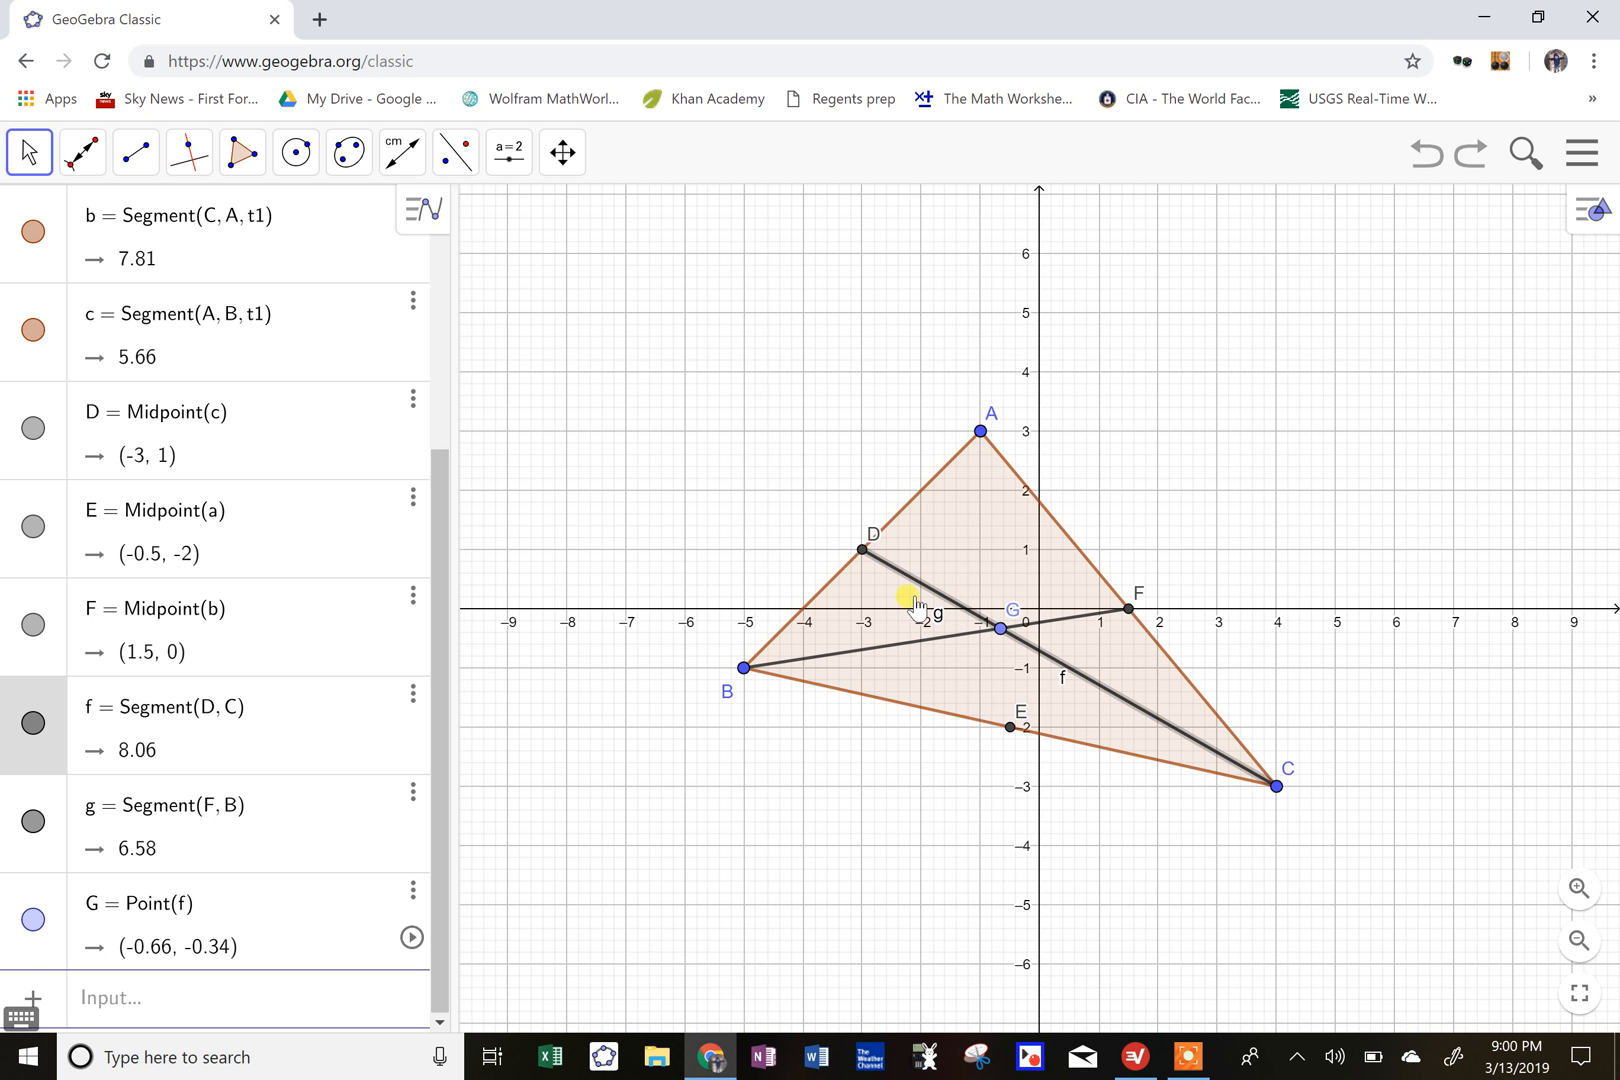
click(32, 724)
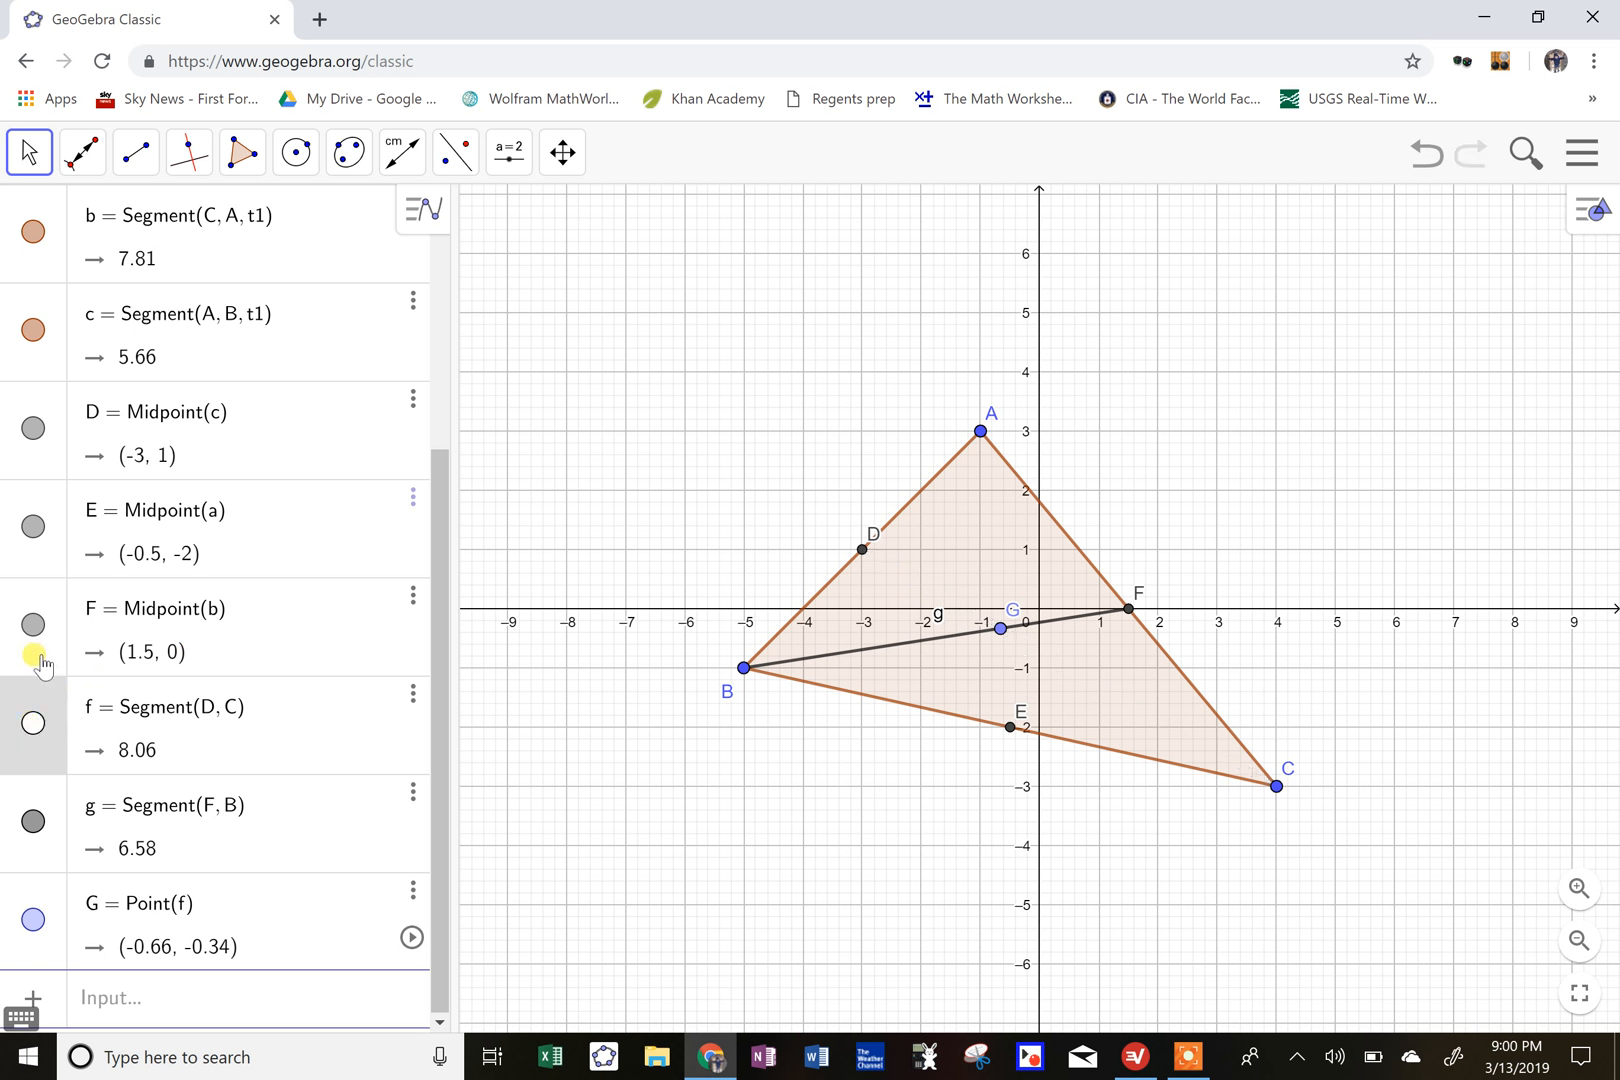
click(32, 820)
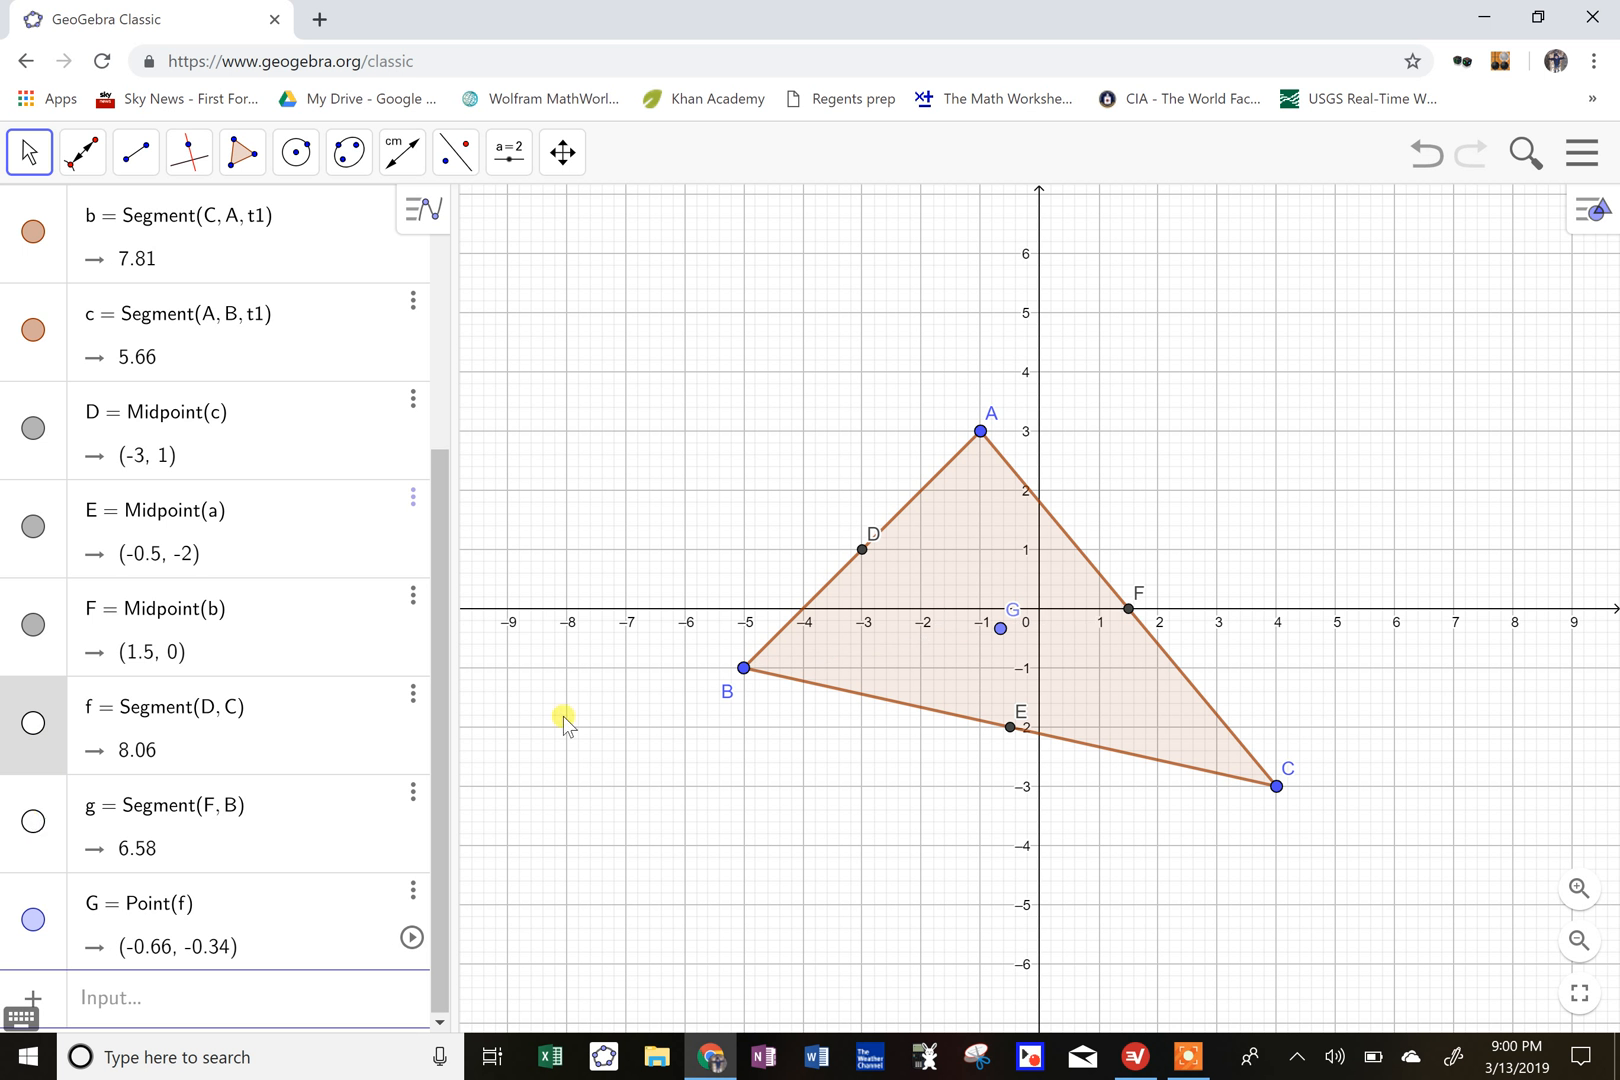
click(32, 821)
click(32, 821)
click(32, 821)
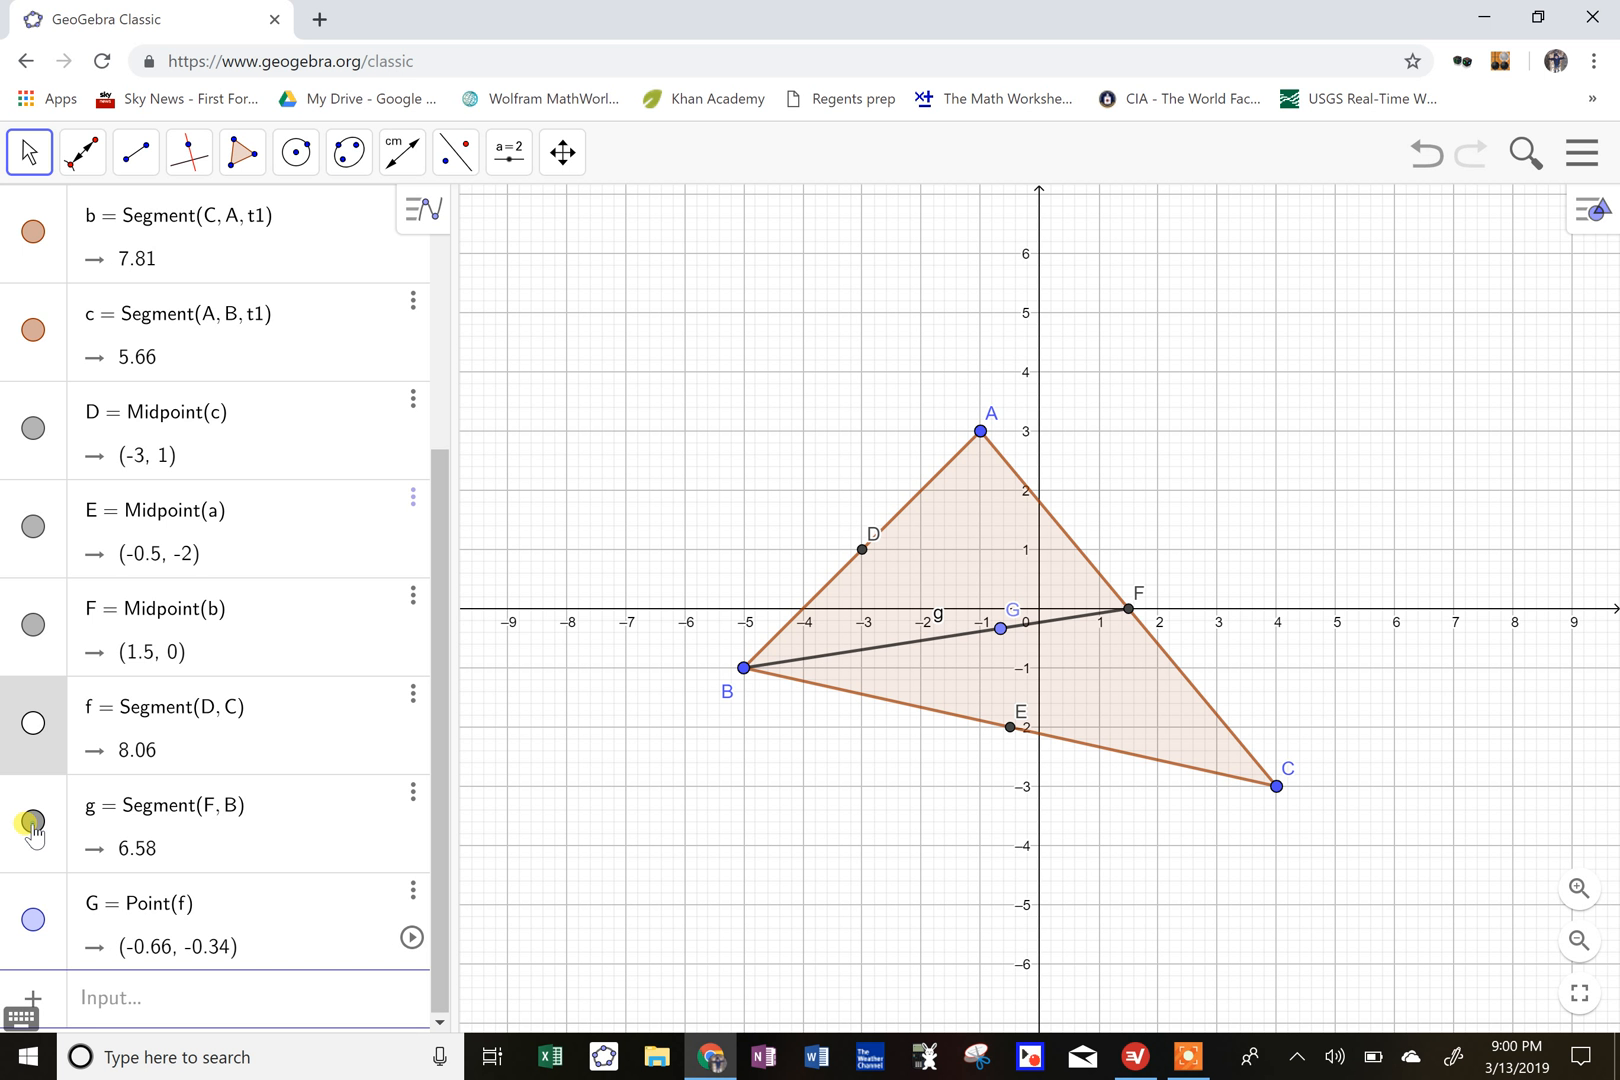
click(32, 821)
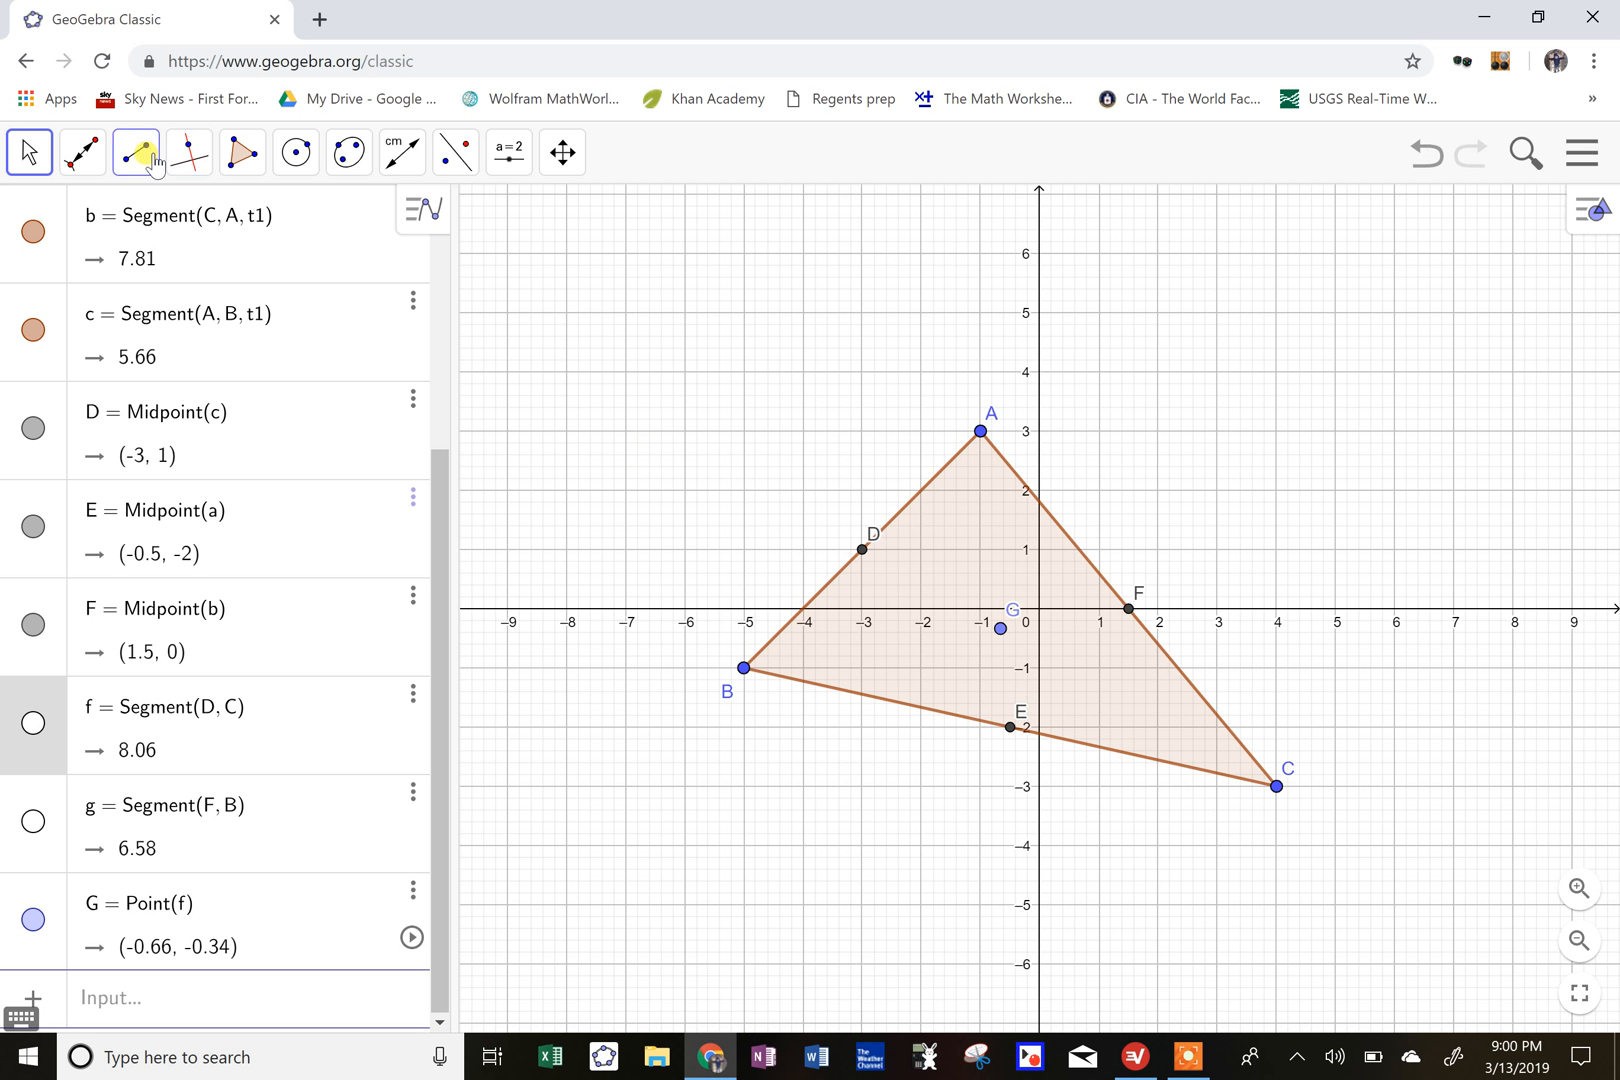
- Construct the line through vertex A perpendicular to side BC with the Perpendicular Line tool
click(187, 156)
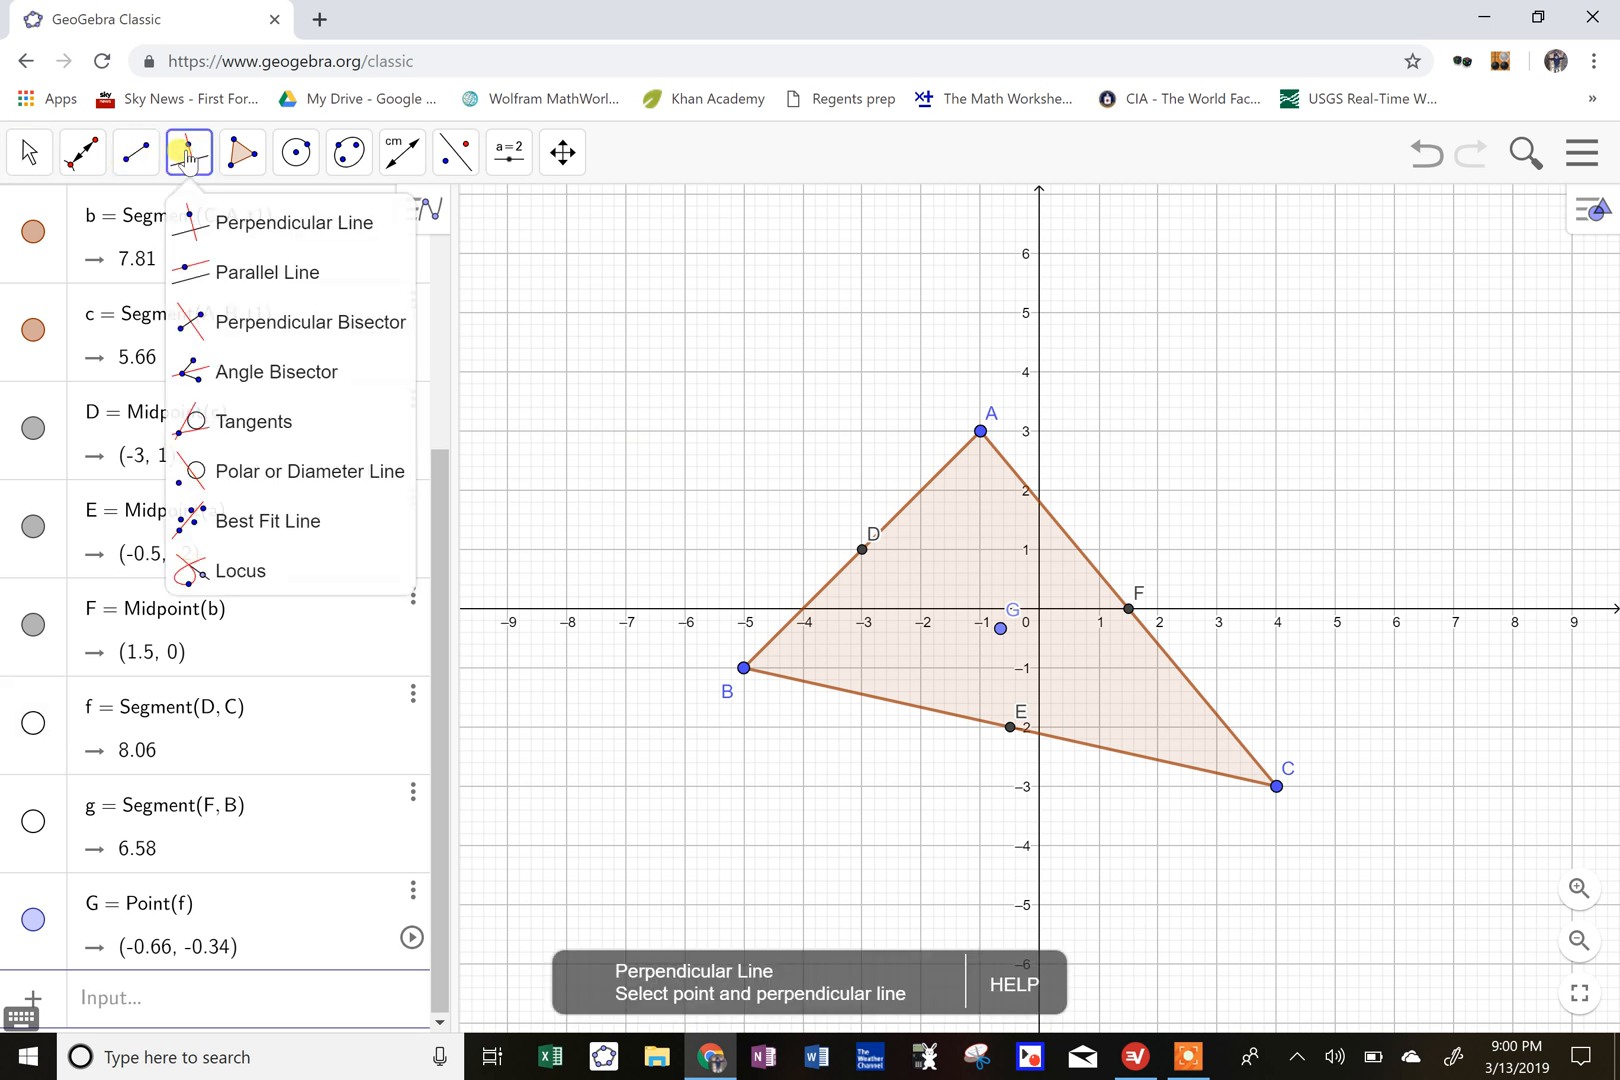
click(229, 226)
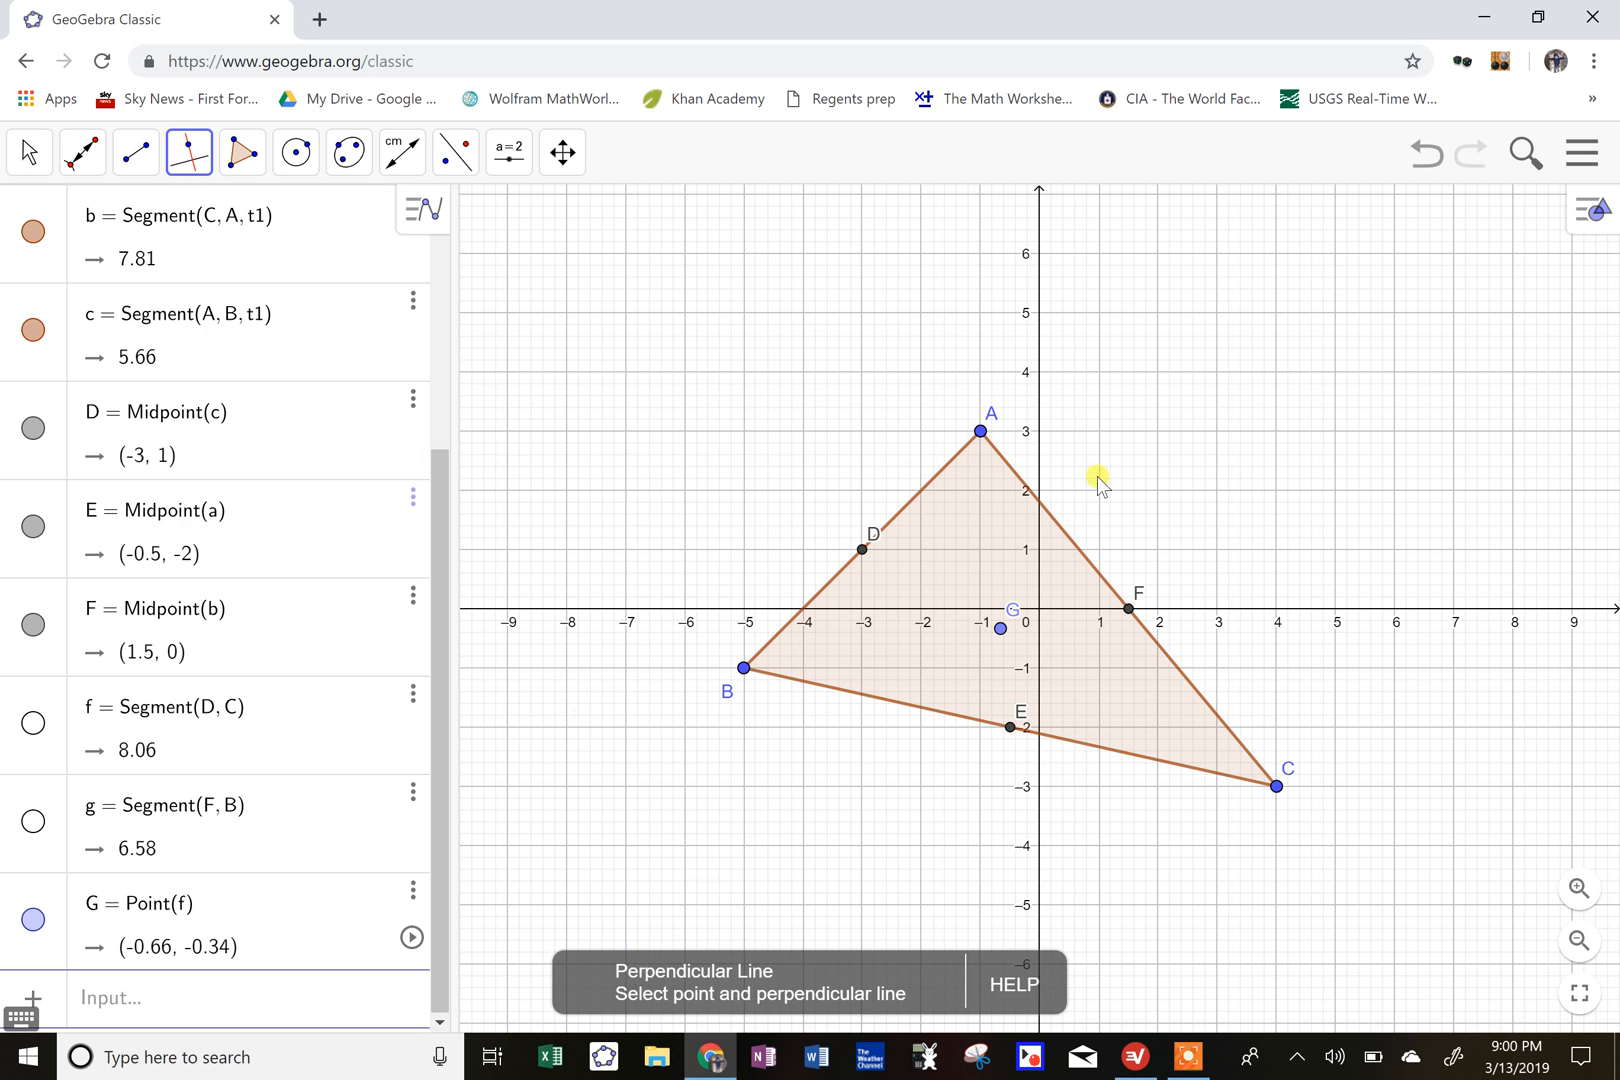
click(979, 431)
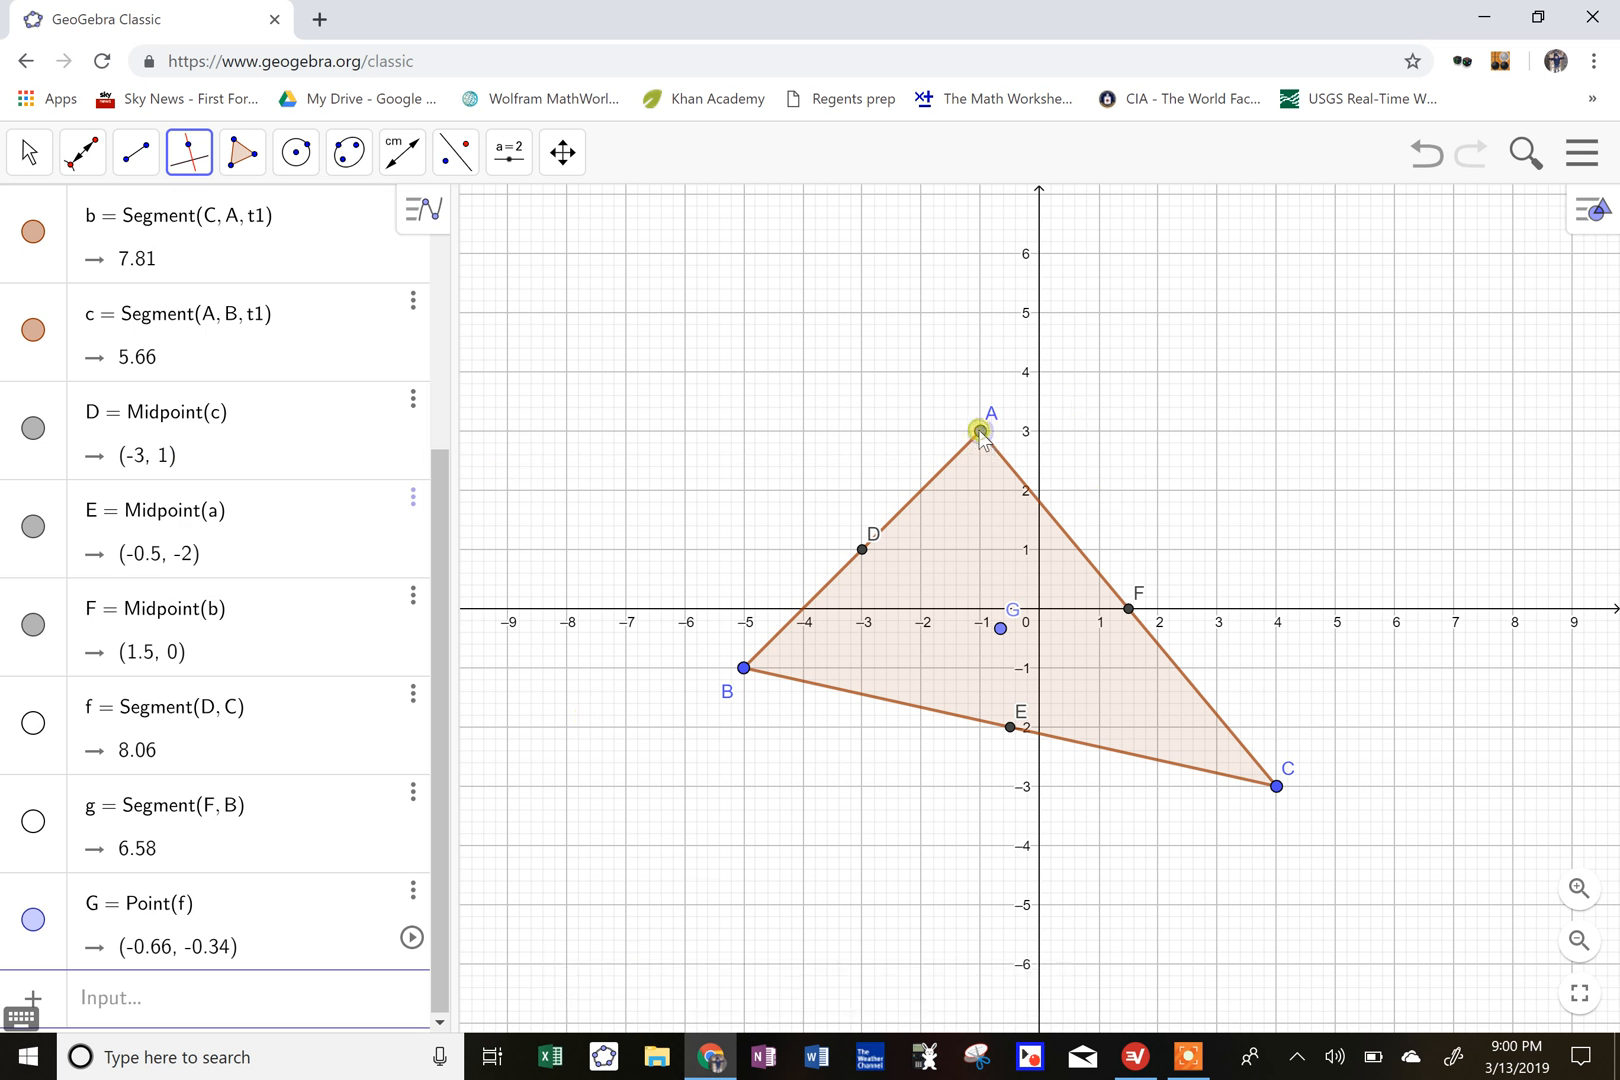
click(955, 715)
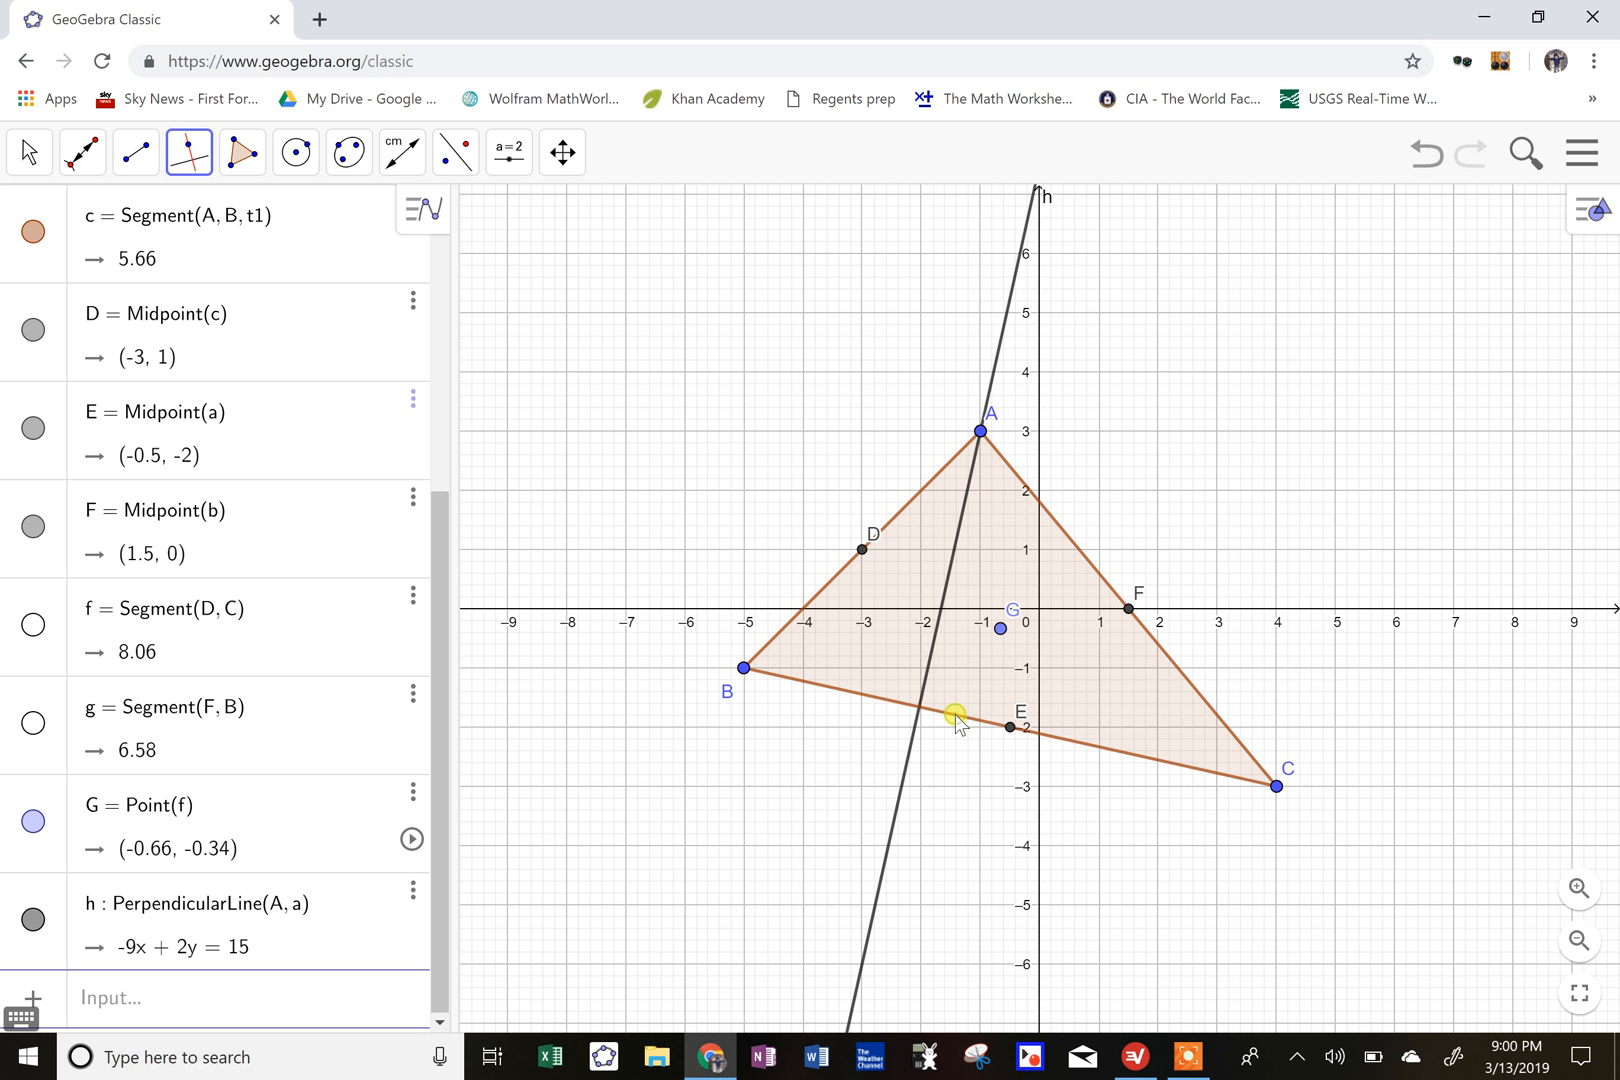
- Construct the line through vertex B perpendicular to side AC
click(744, 668)
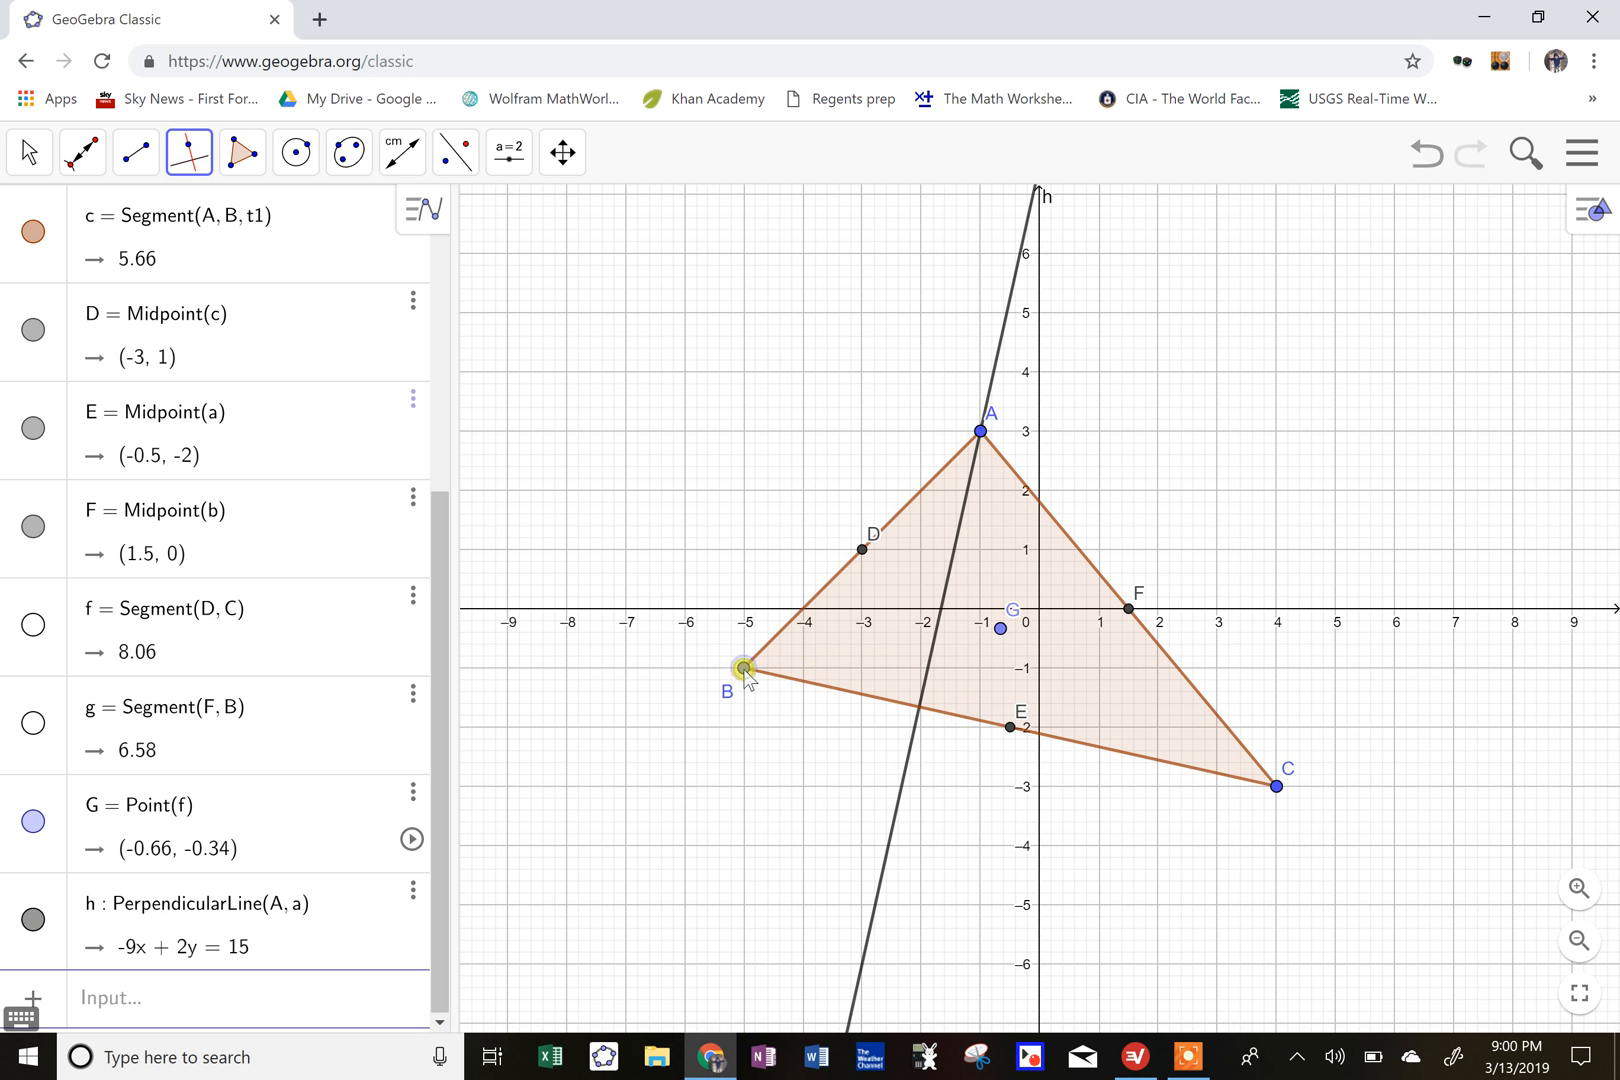
click(1097, 570)
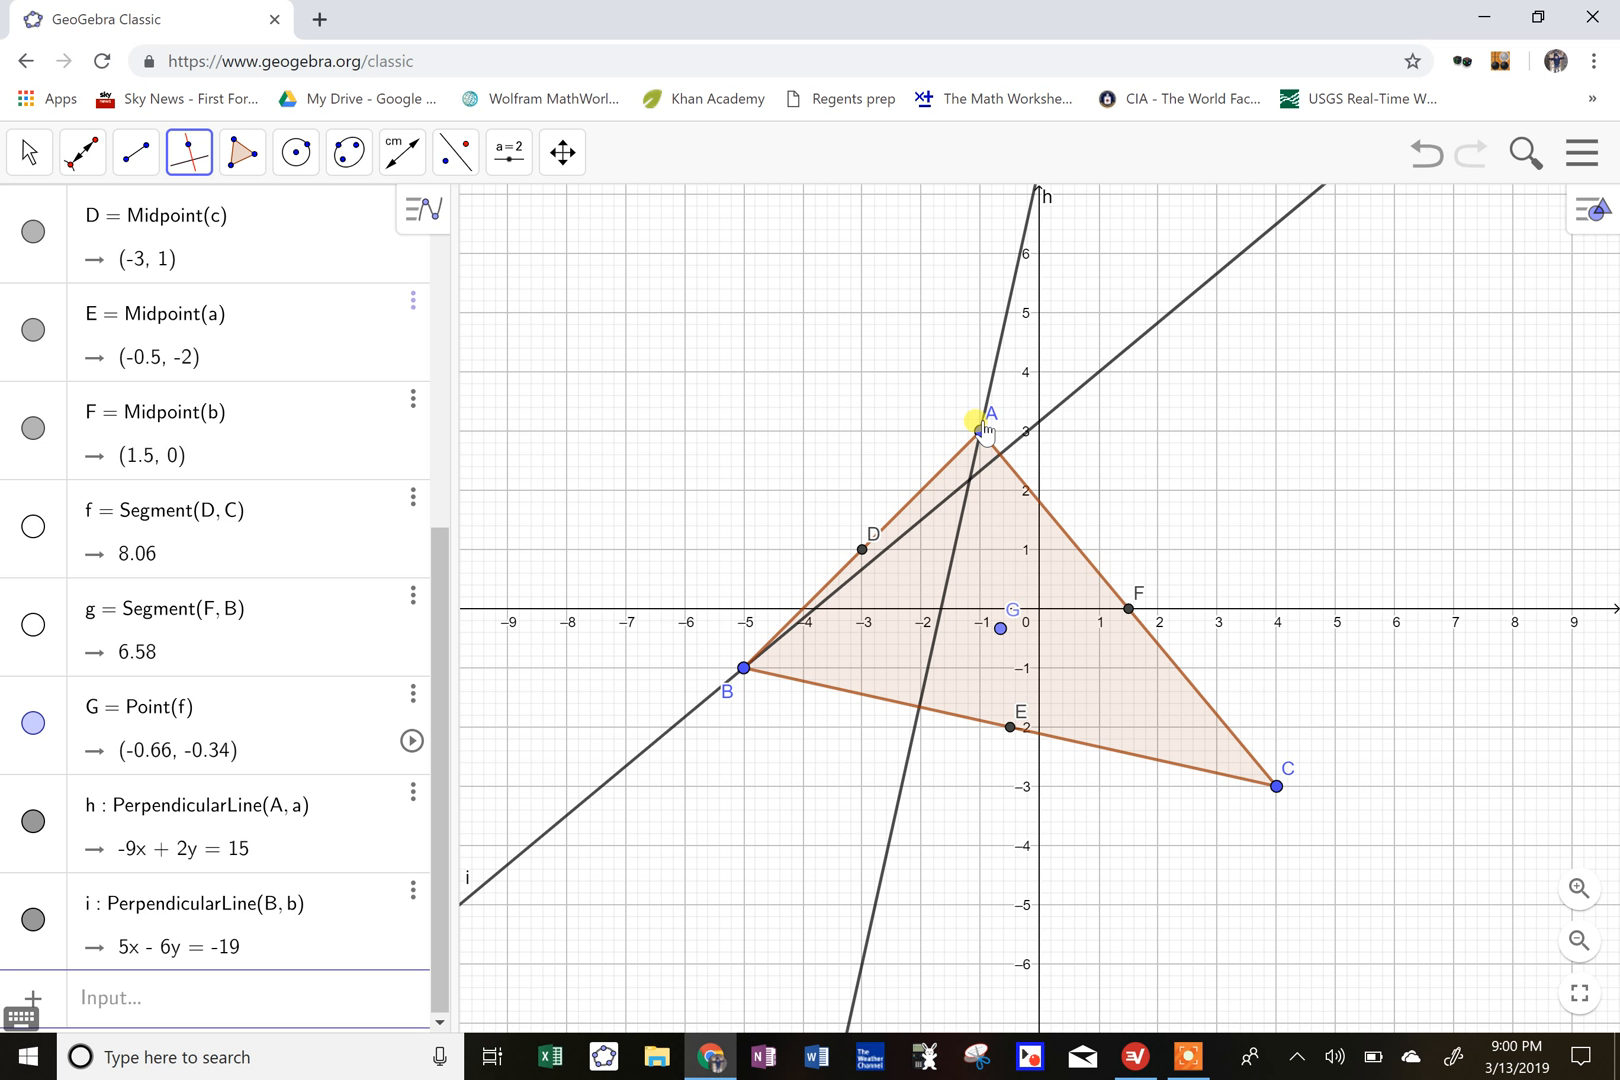
click(1277, 787)
click(911, 491)
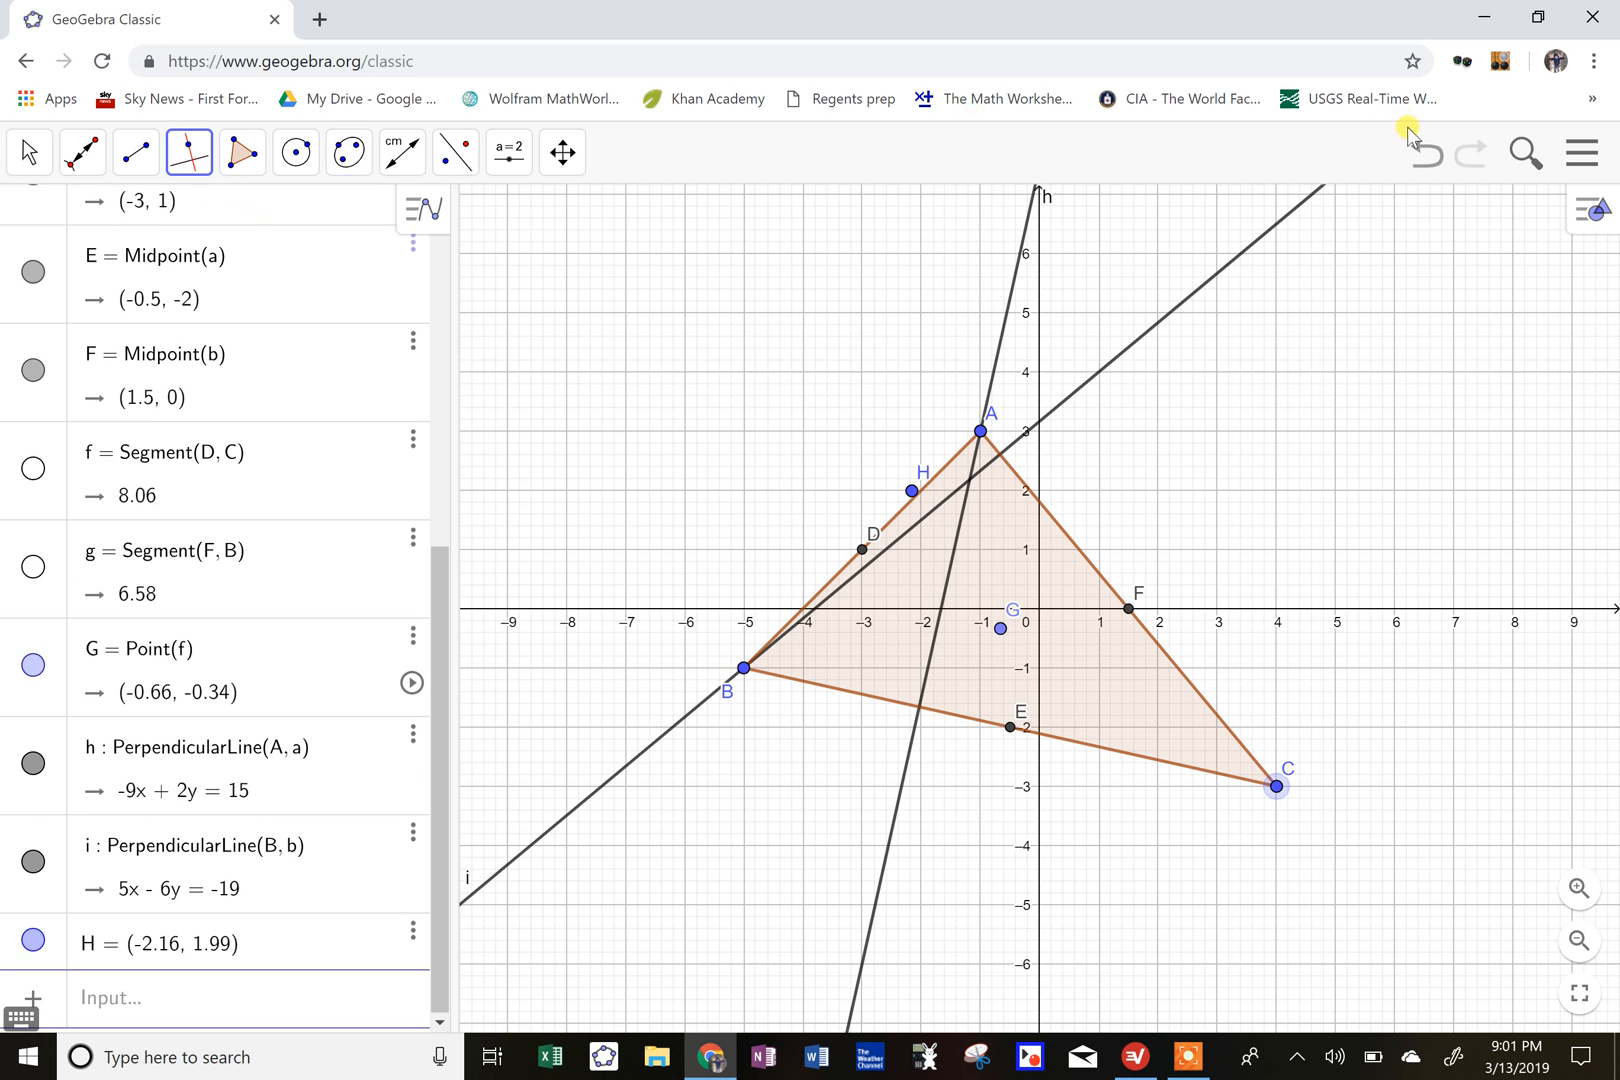
click(1427, 157)
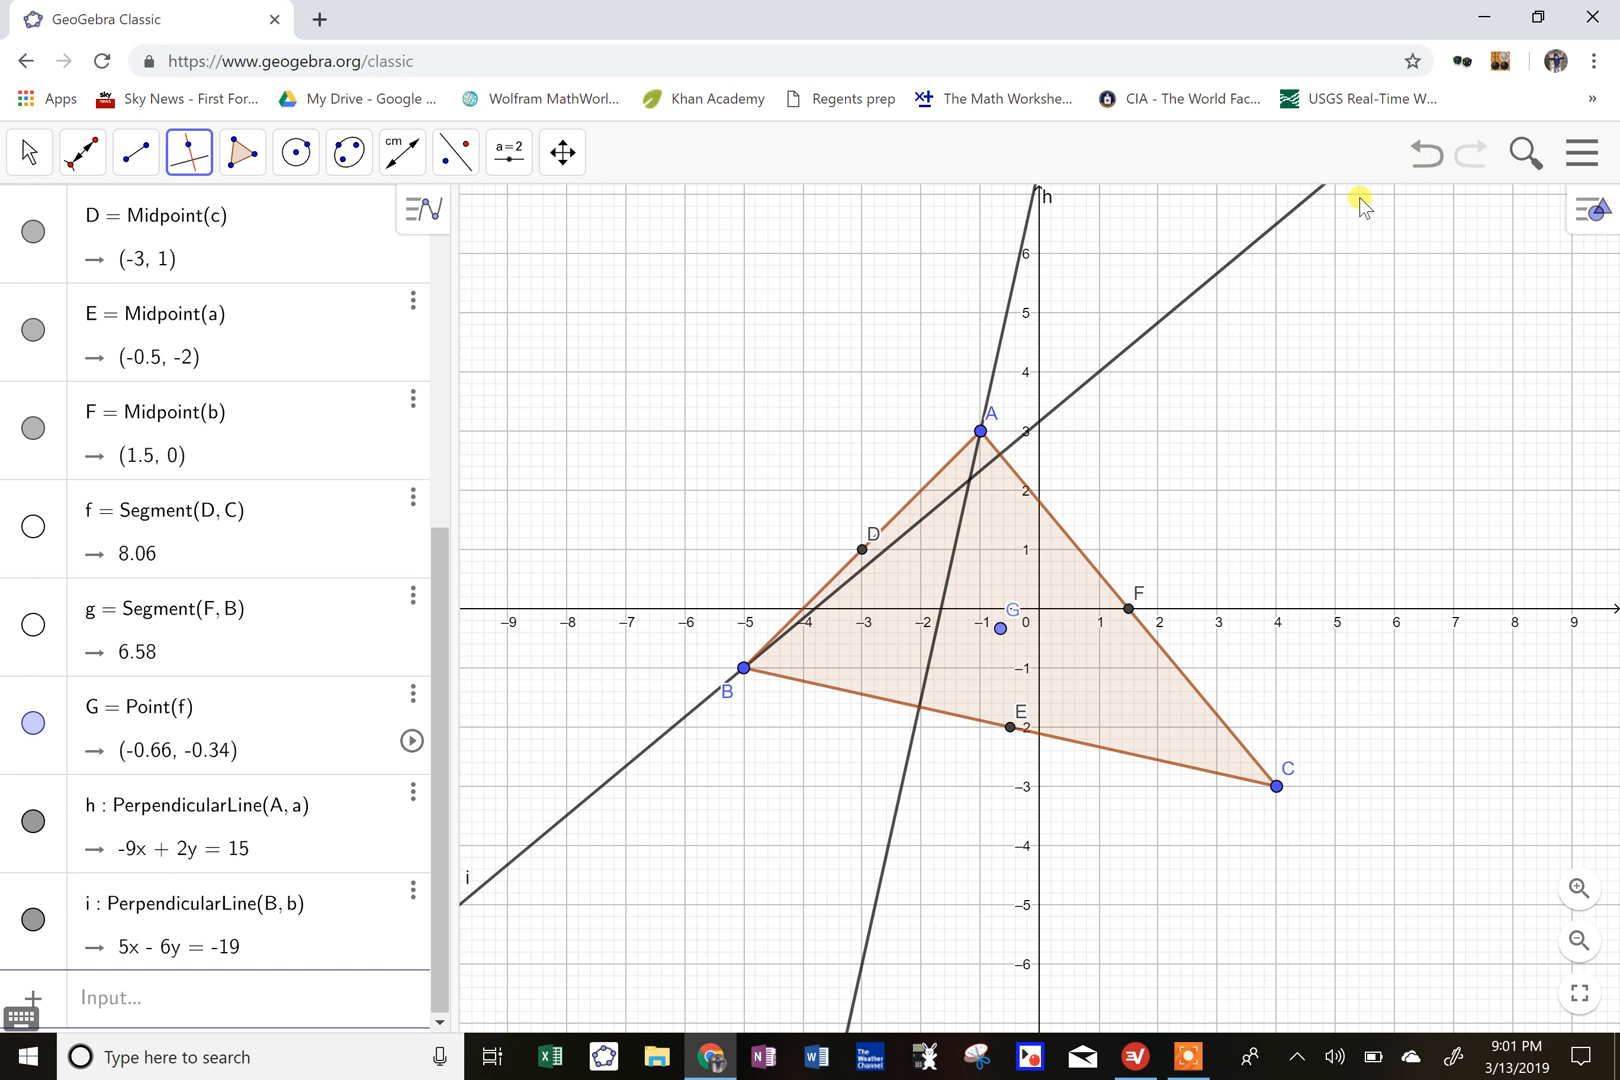
- Construct the line through vertex C perpendicular to side AB
click(1278, 788)
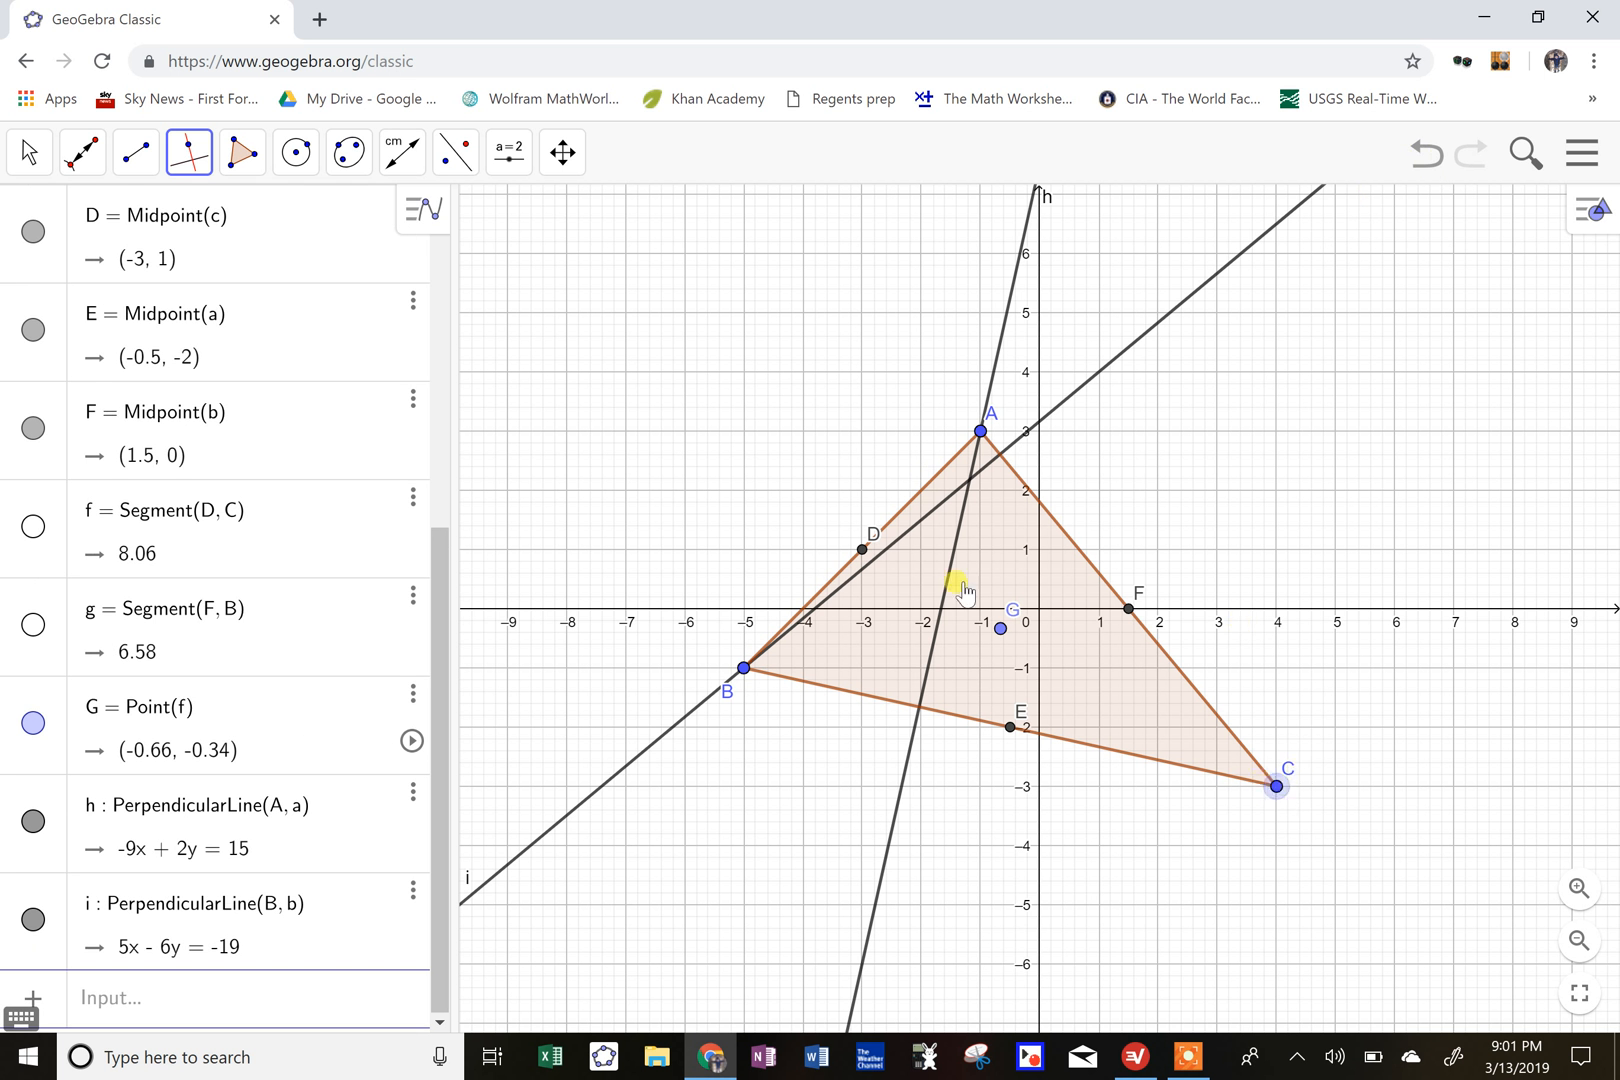
click(903, 512)
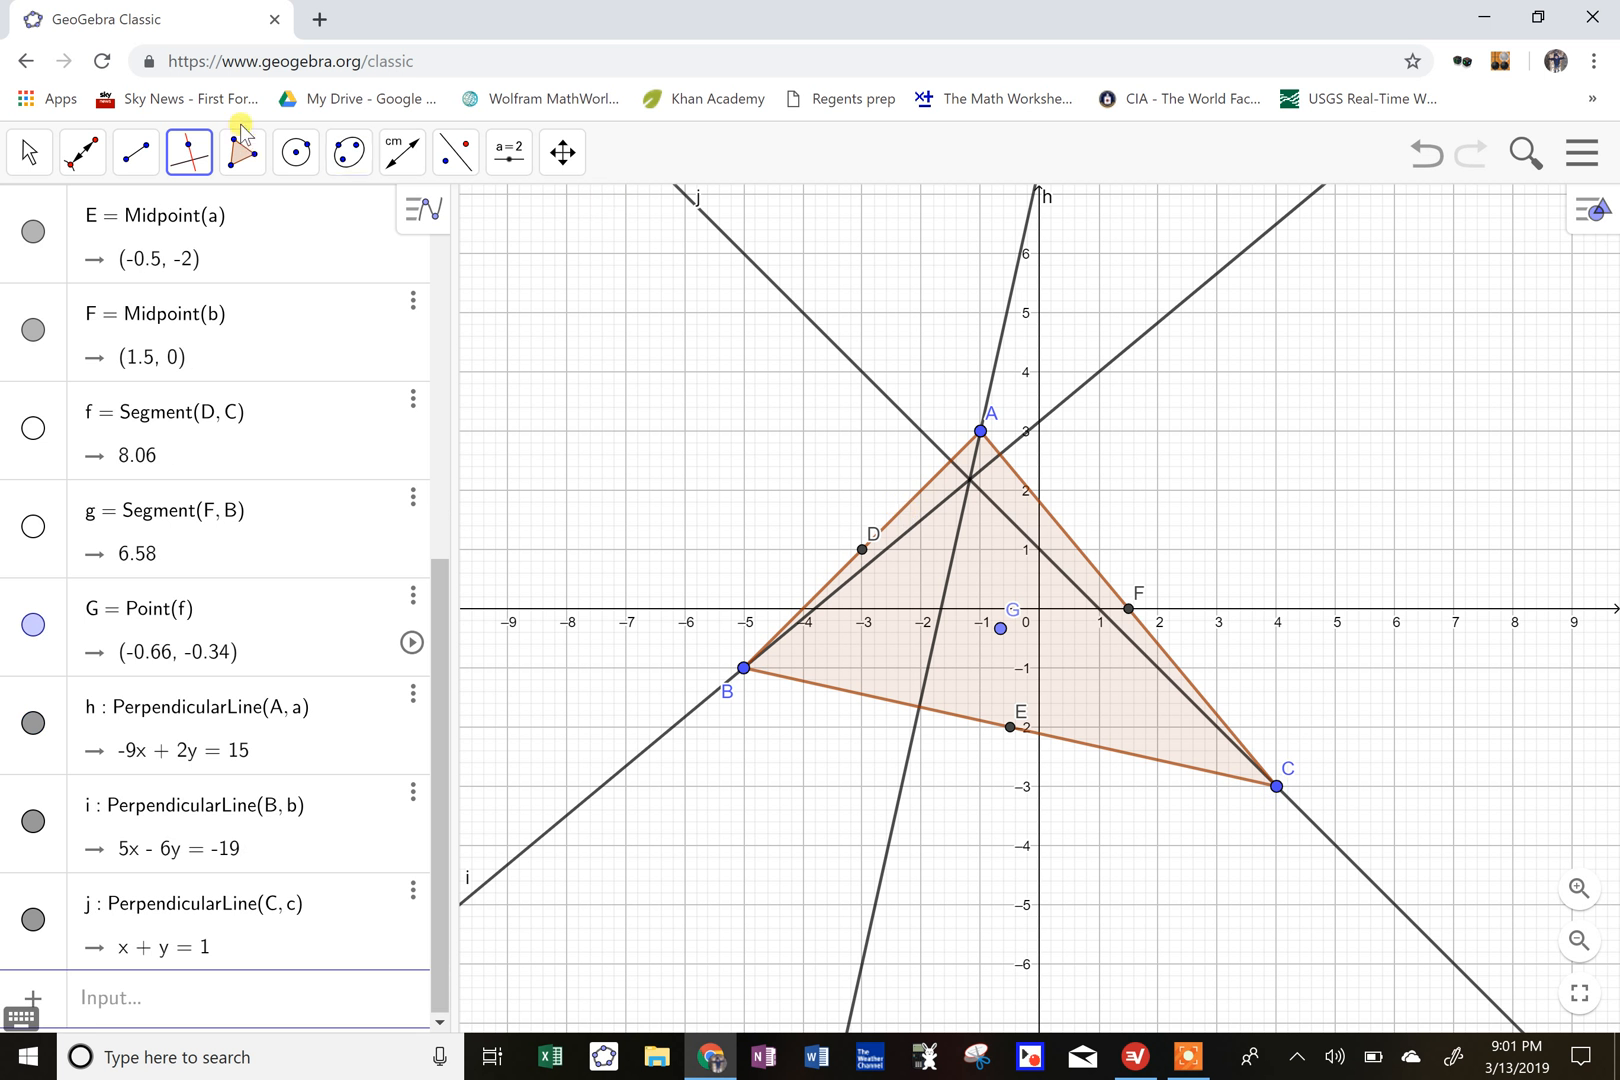
- Place a point with the Point tool where the three altitude lines intersect
click(90, 157)
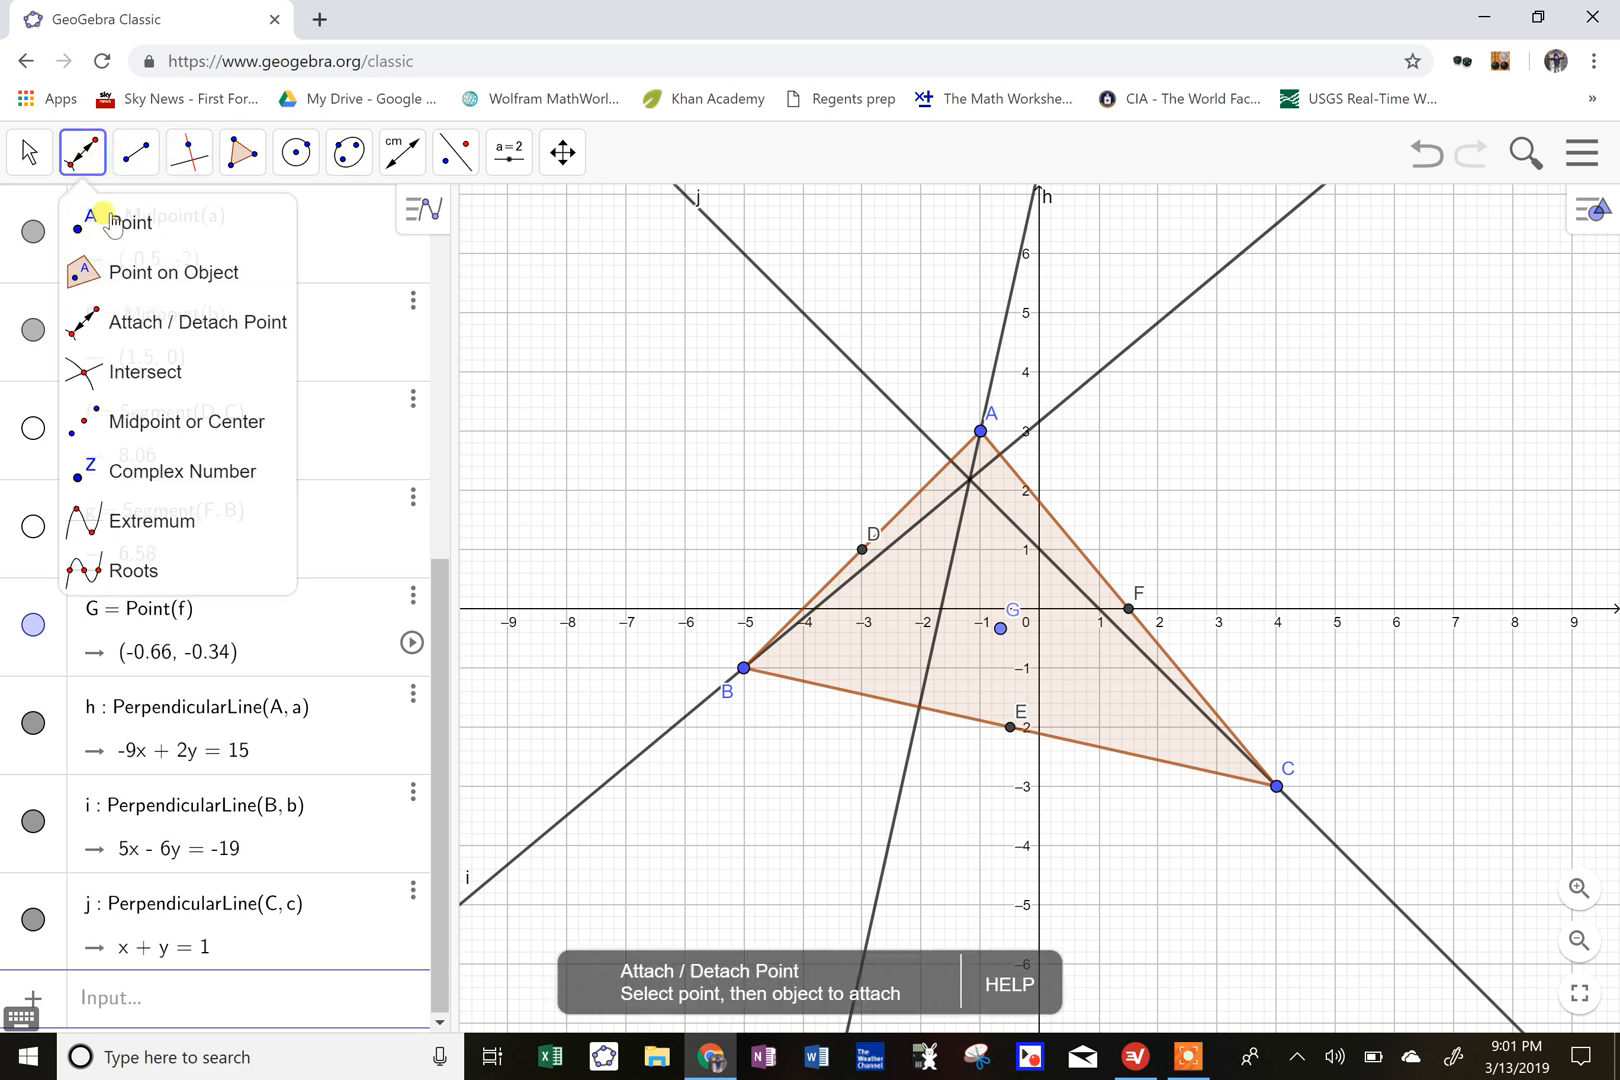
click(107, 216)
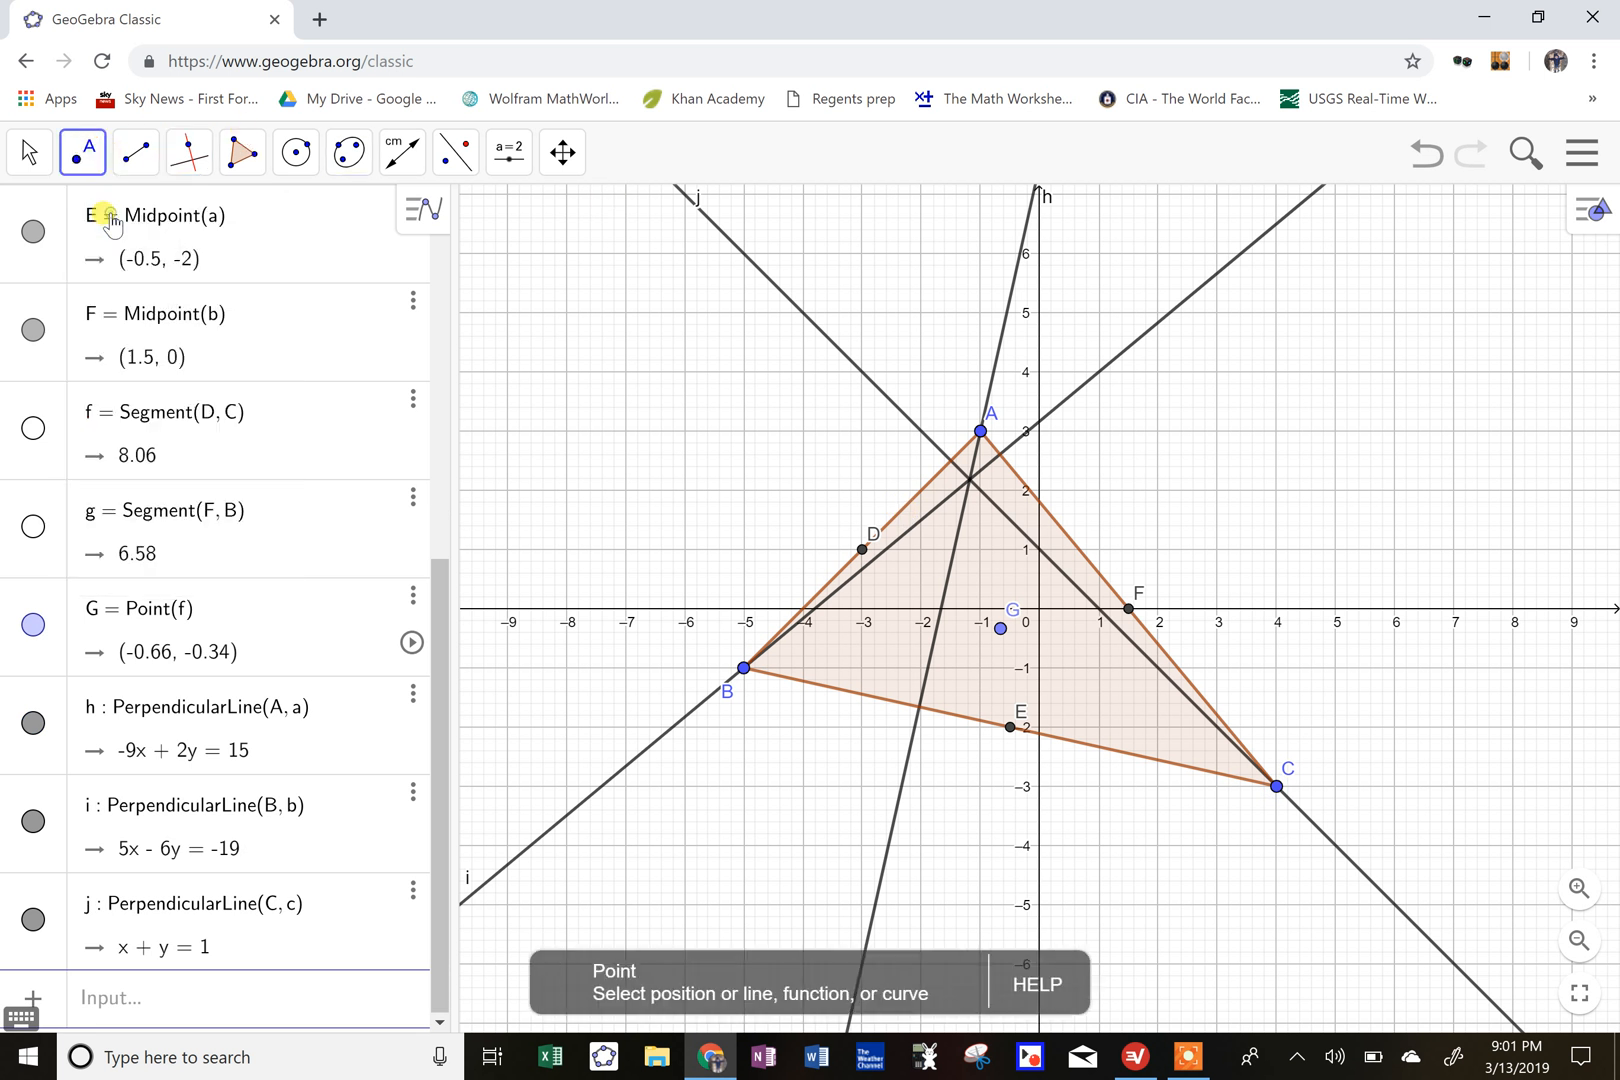
click(82, 153)
click(82, 160)
click(968, 481)
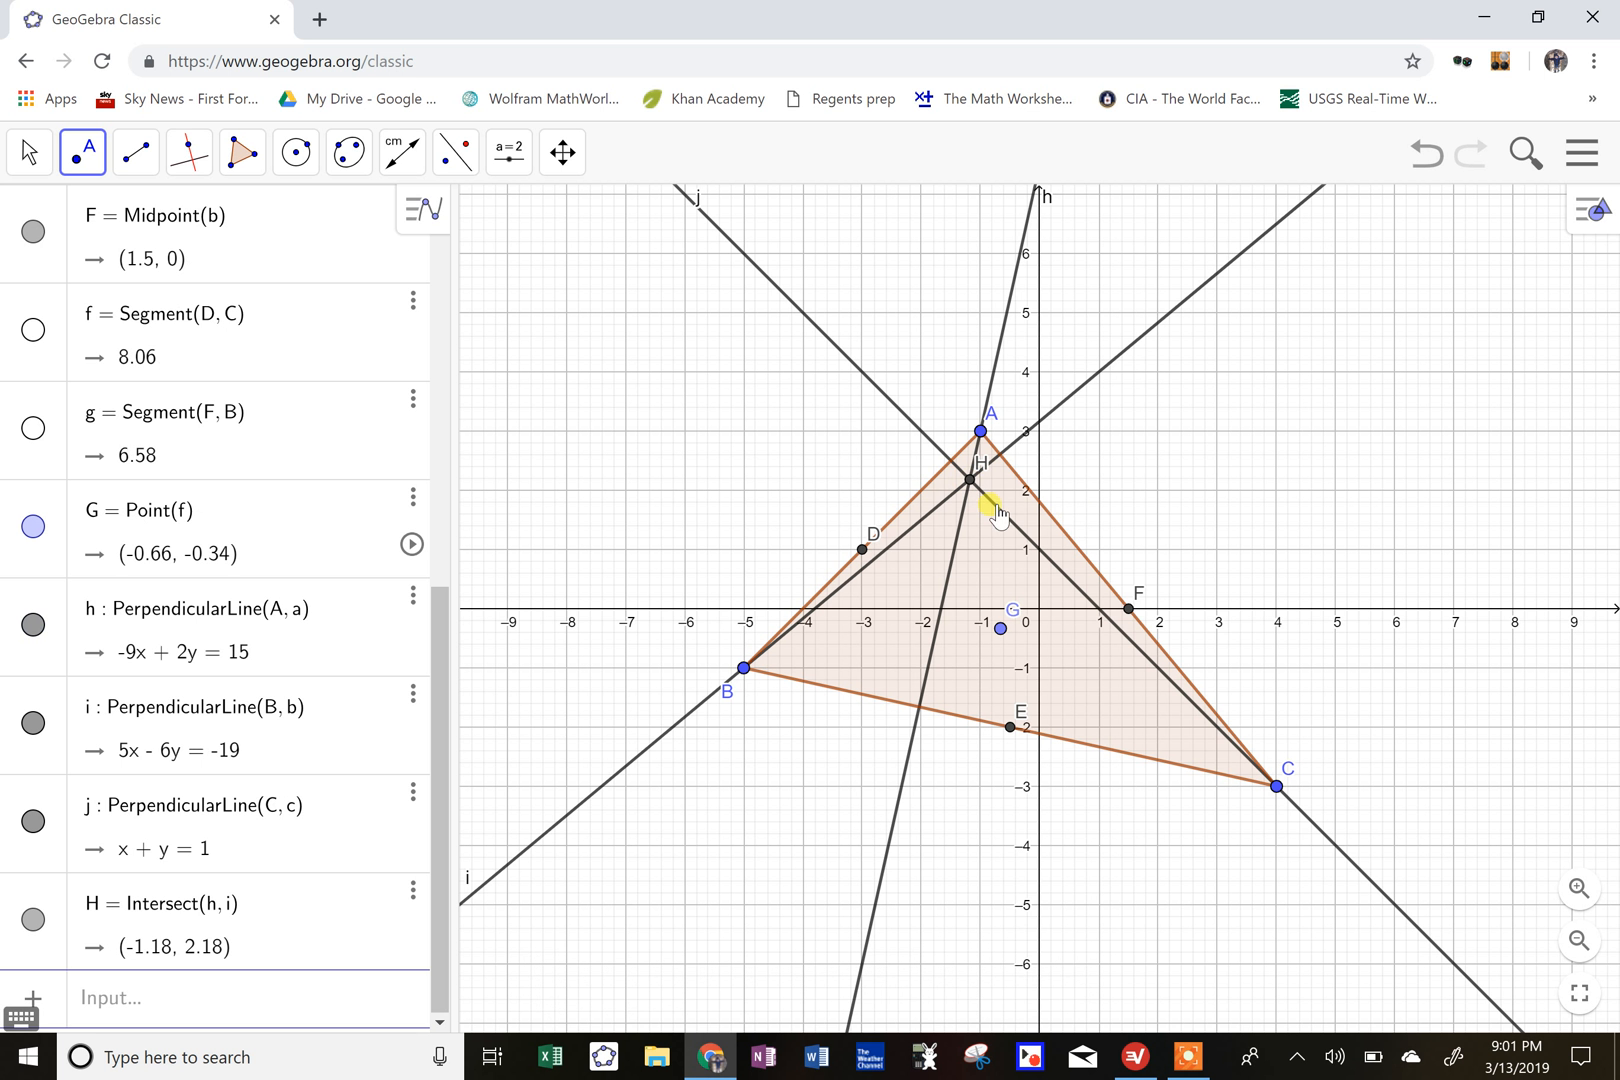
- Hide the three altitude lines h, i and j, keeping their intersection point on the drawing
click(32, 625)
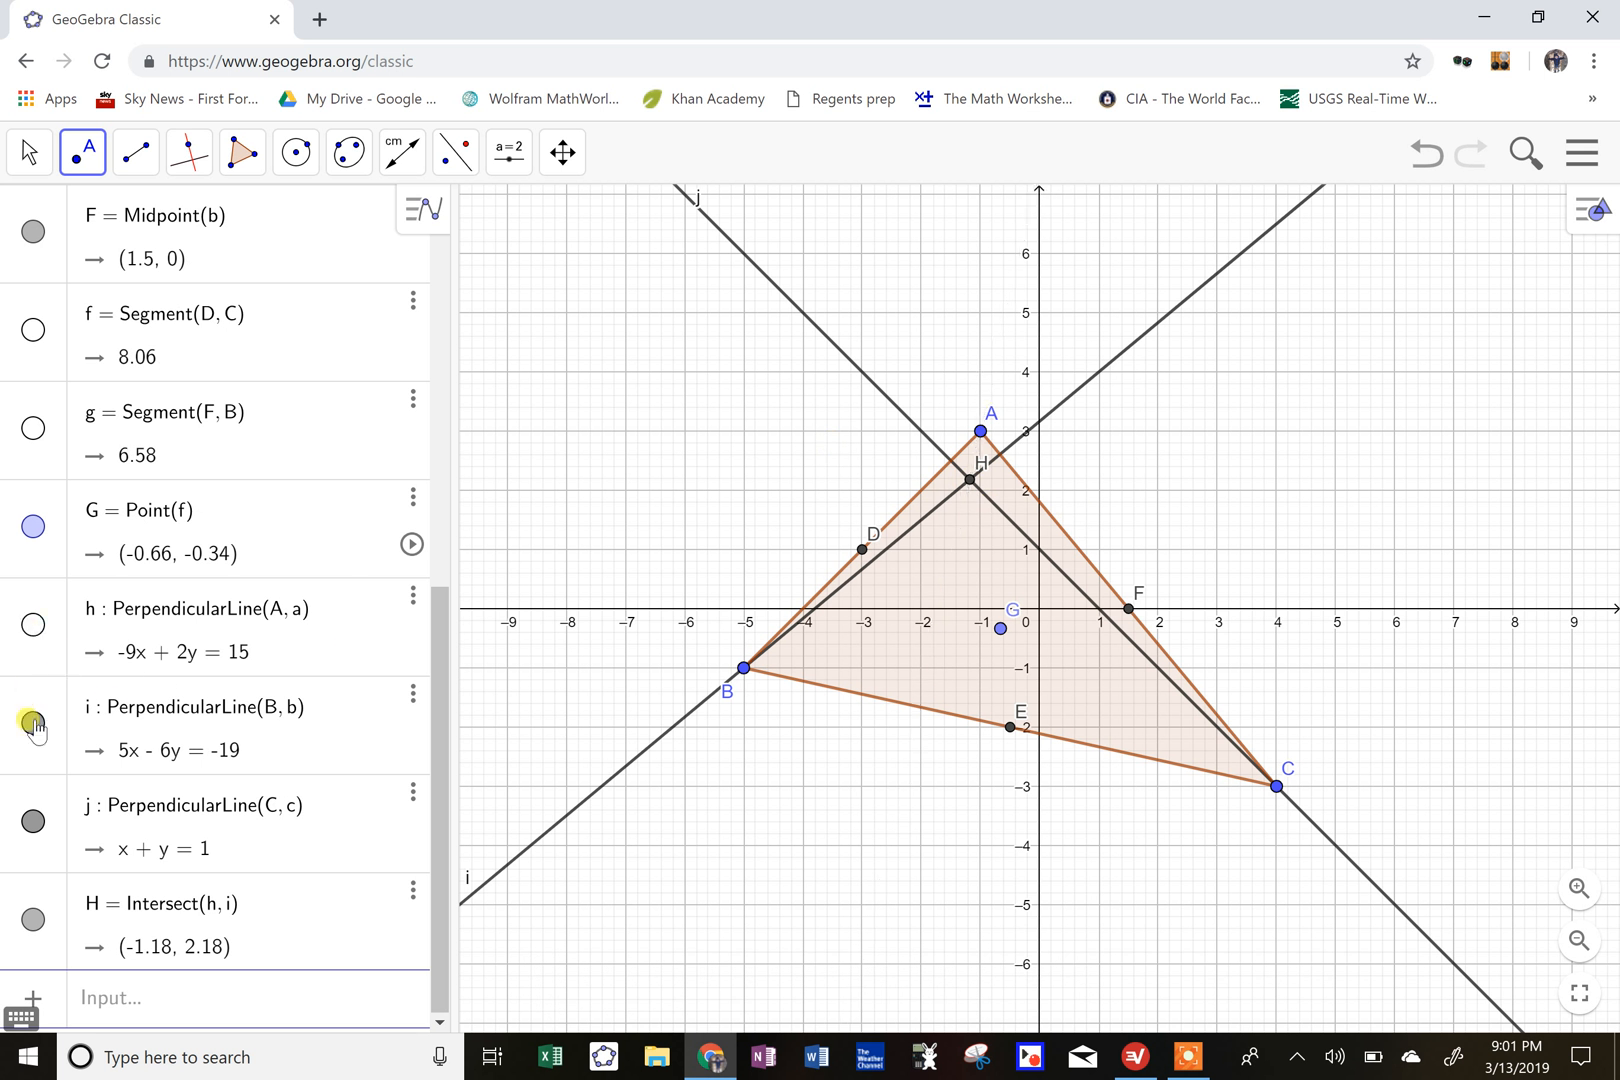
click(32, 721)
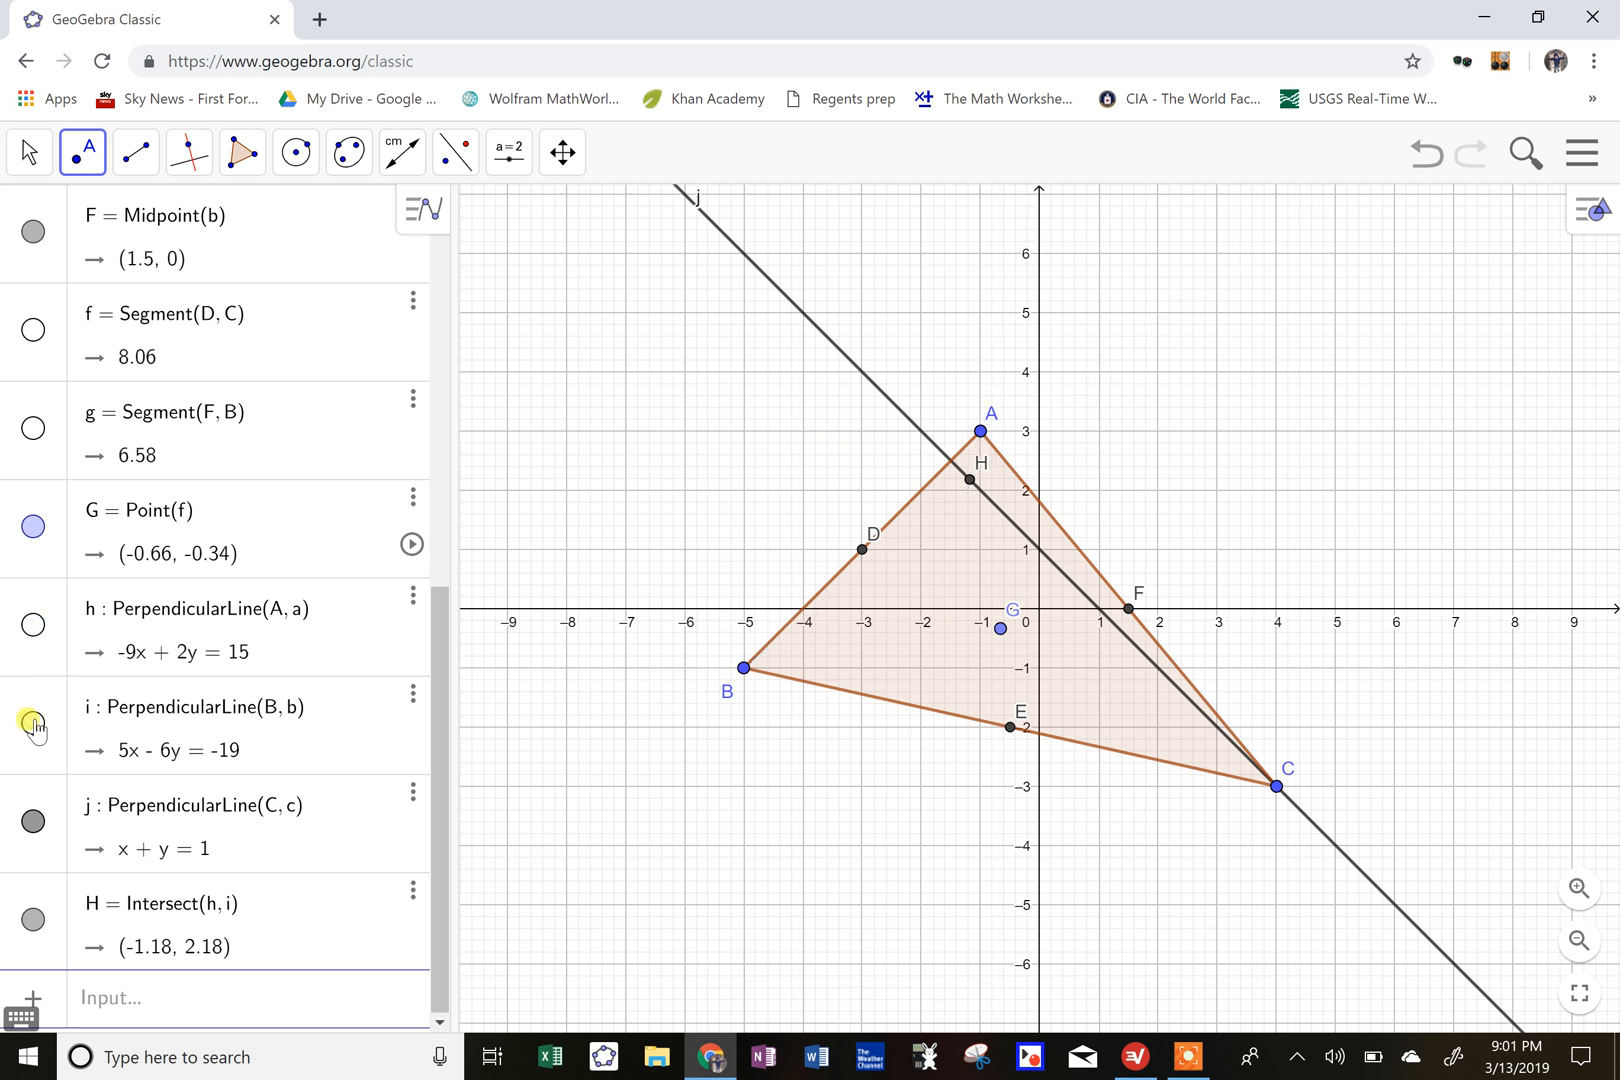
click(32, 821)
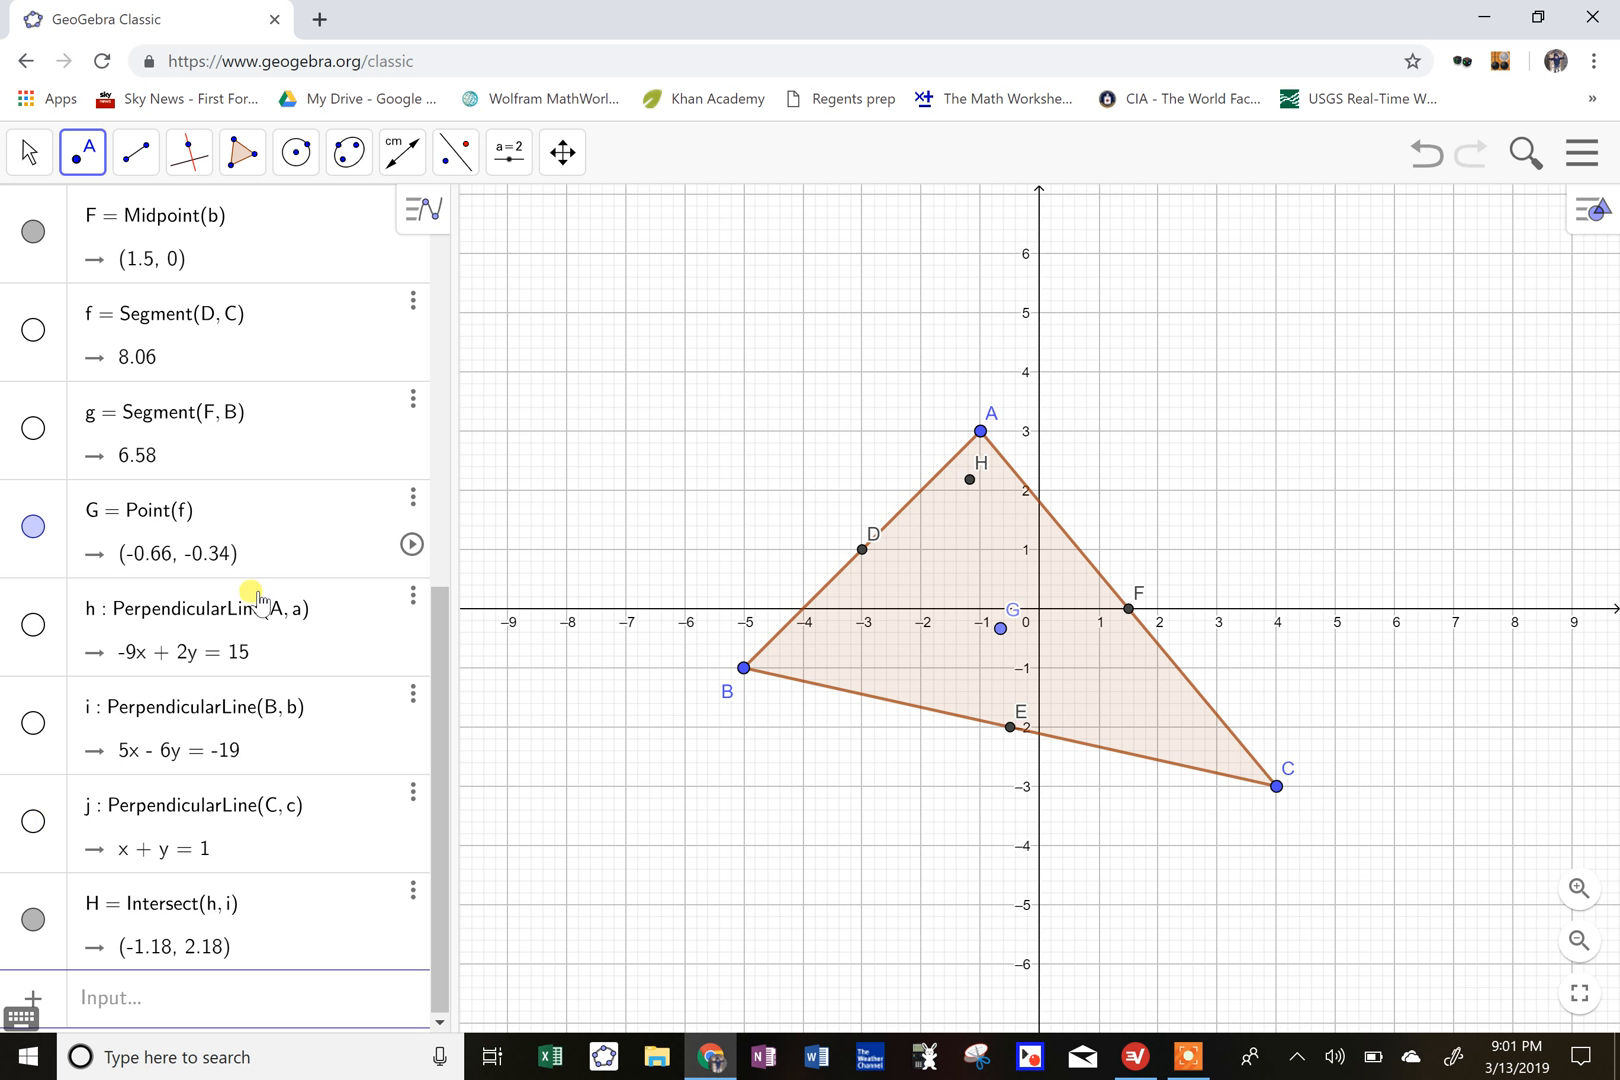
- Construct the perpendicular bisectors of sides BC, AB and AC with the Perpendicular Bisector tool
click(187, 172)
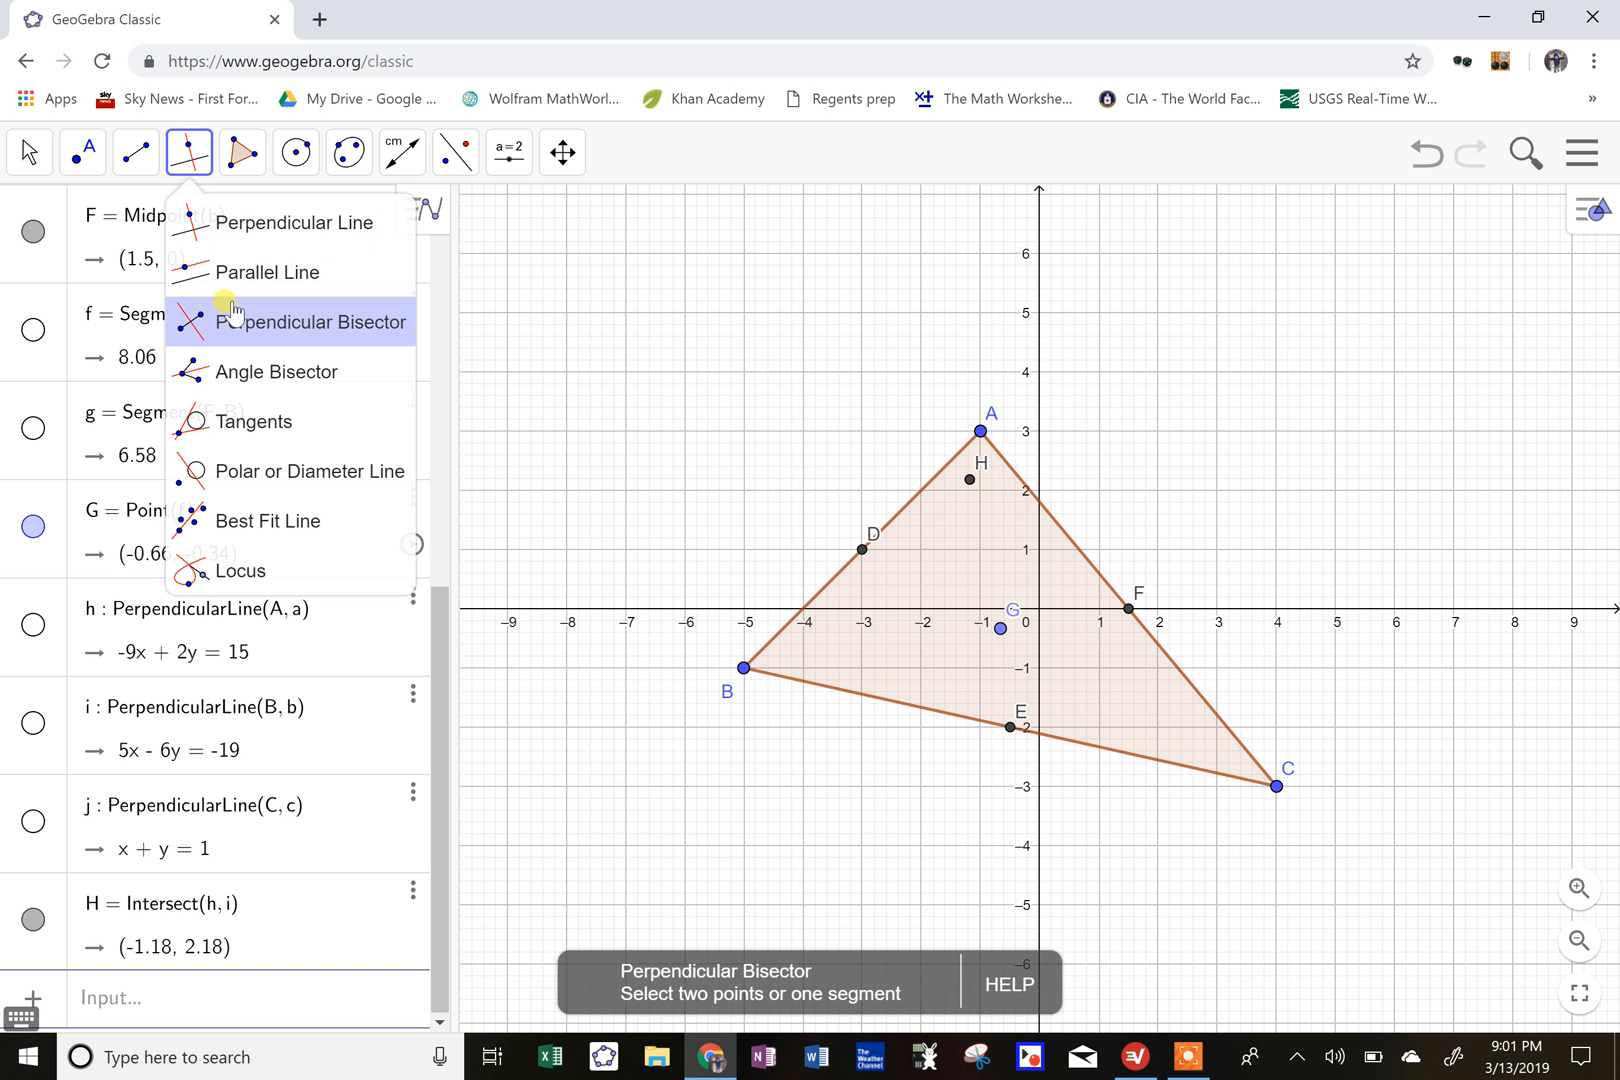
click(234, 324)
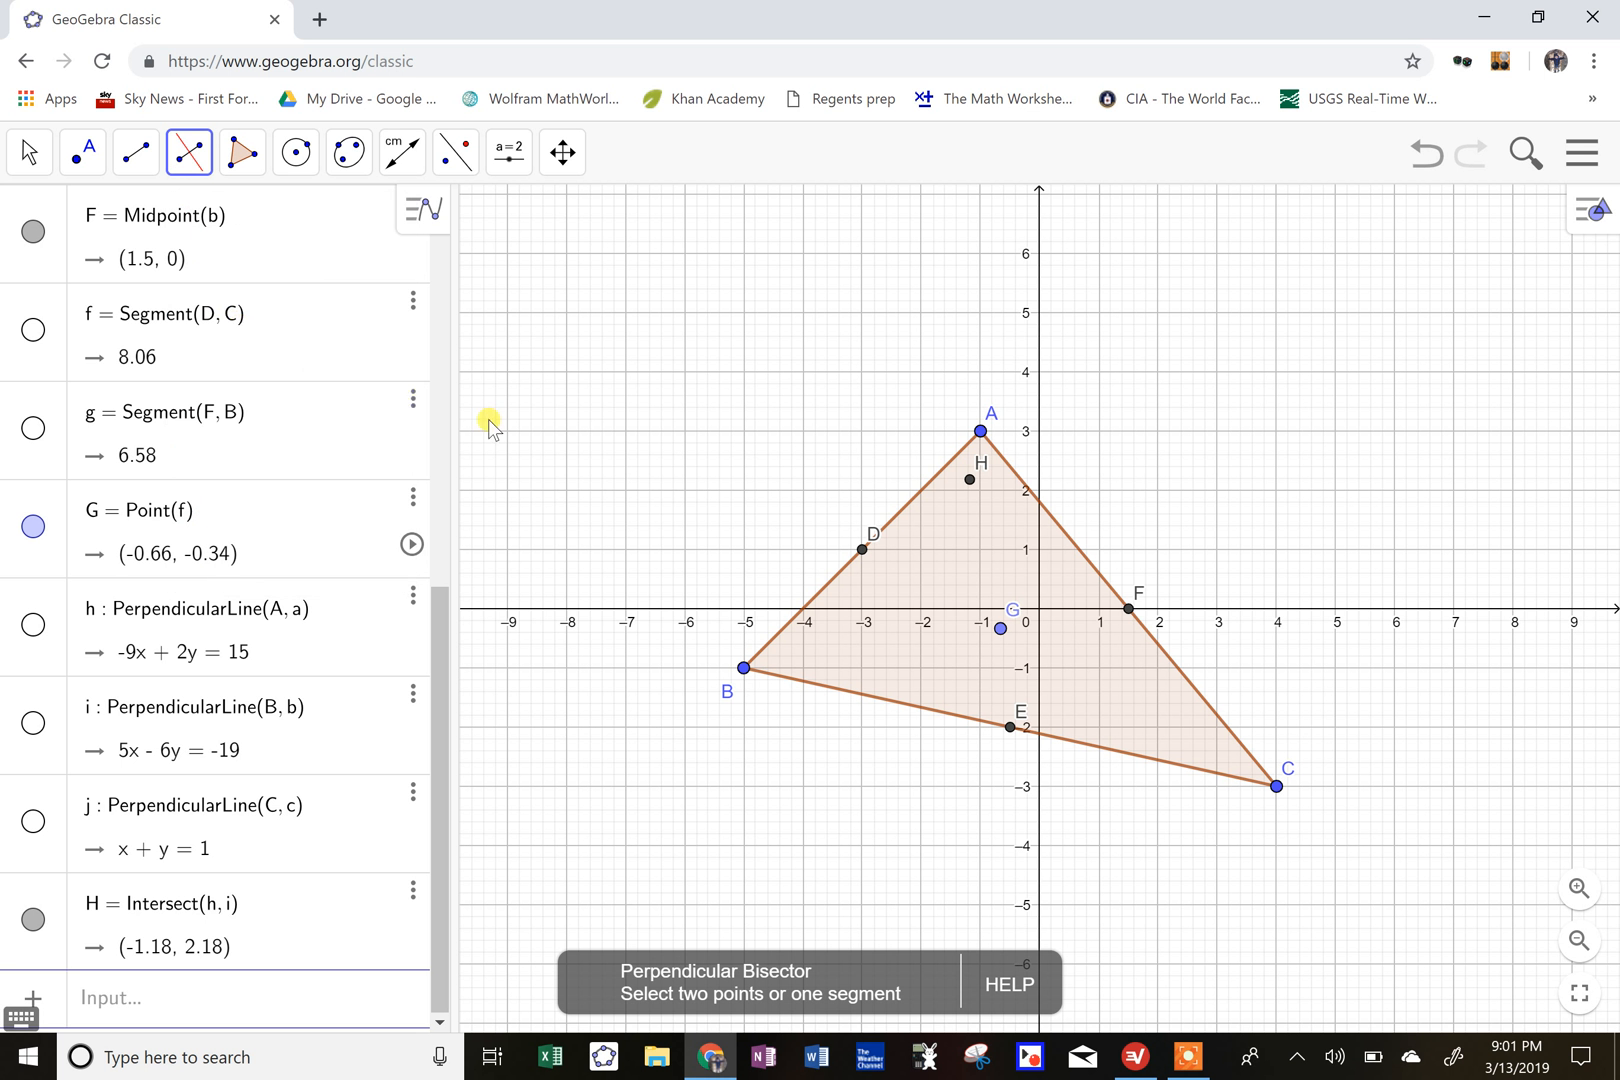
click(920, 714)
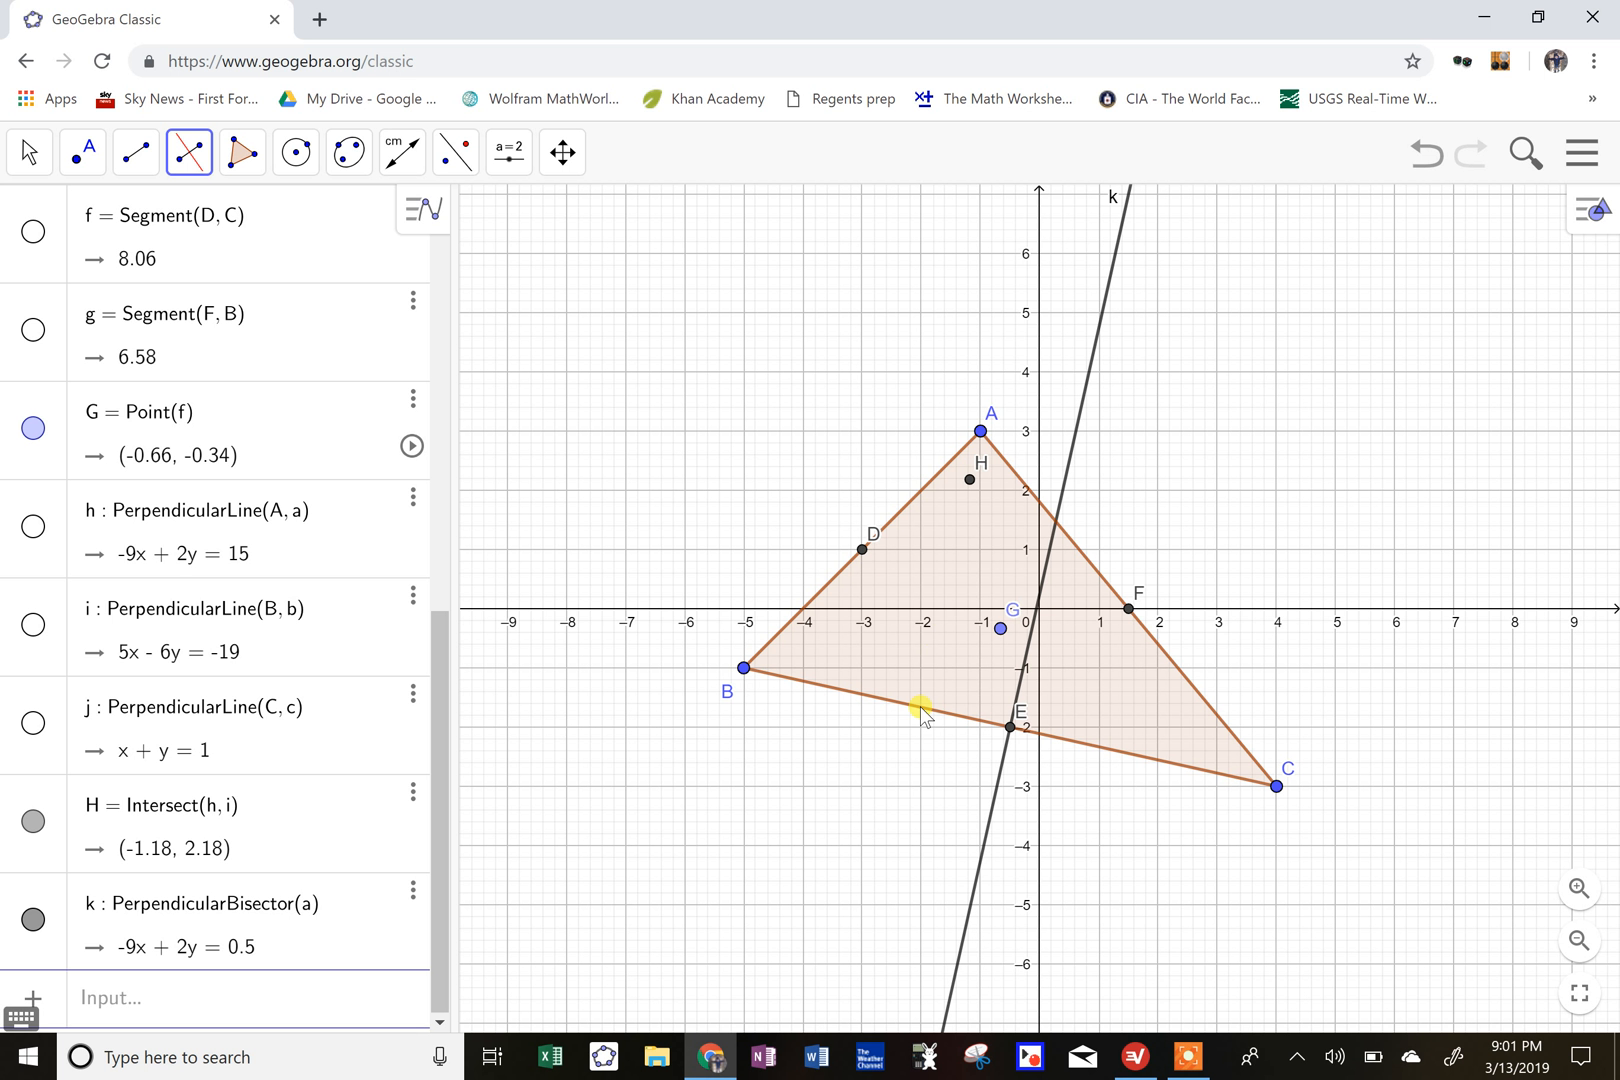
click(900, 518)
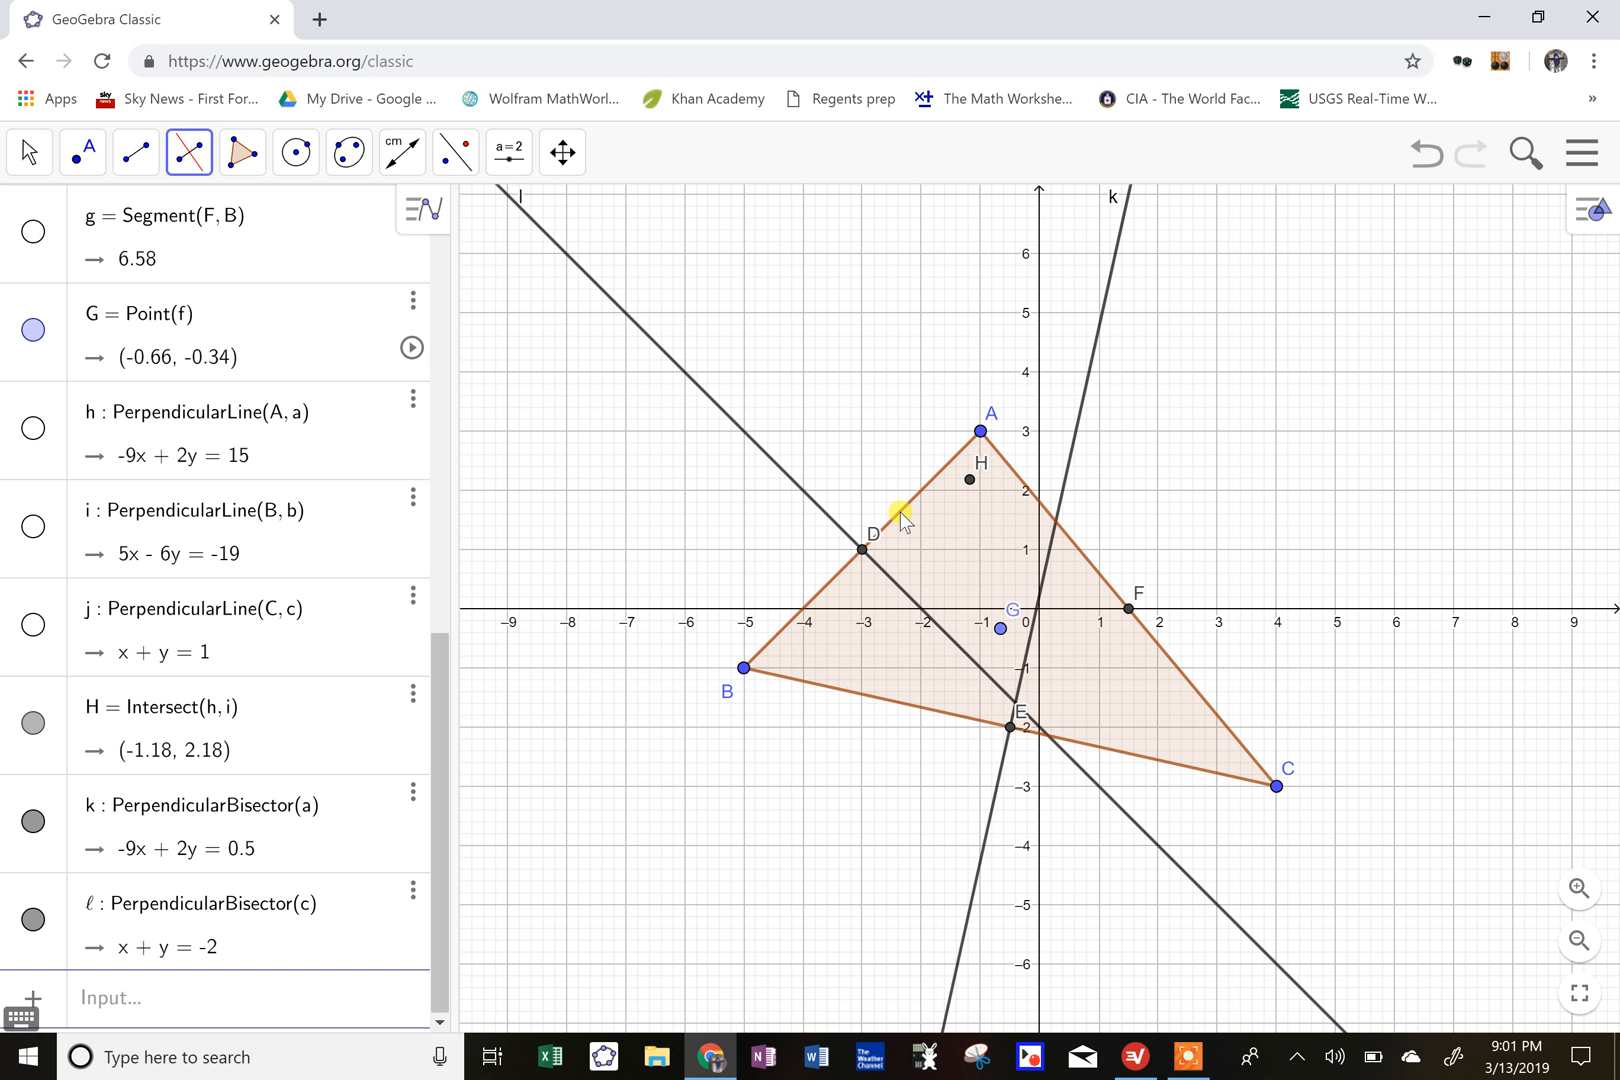
click(1143, 636)
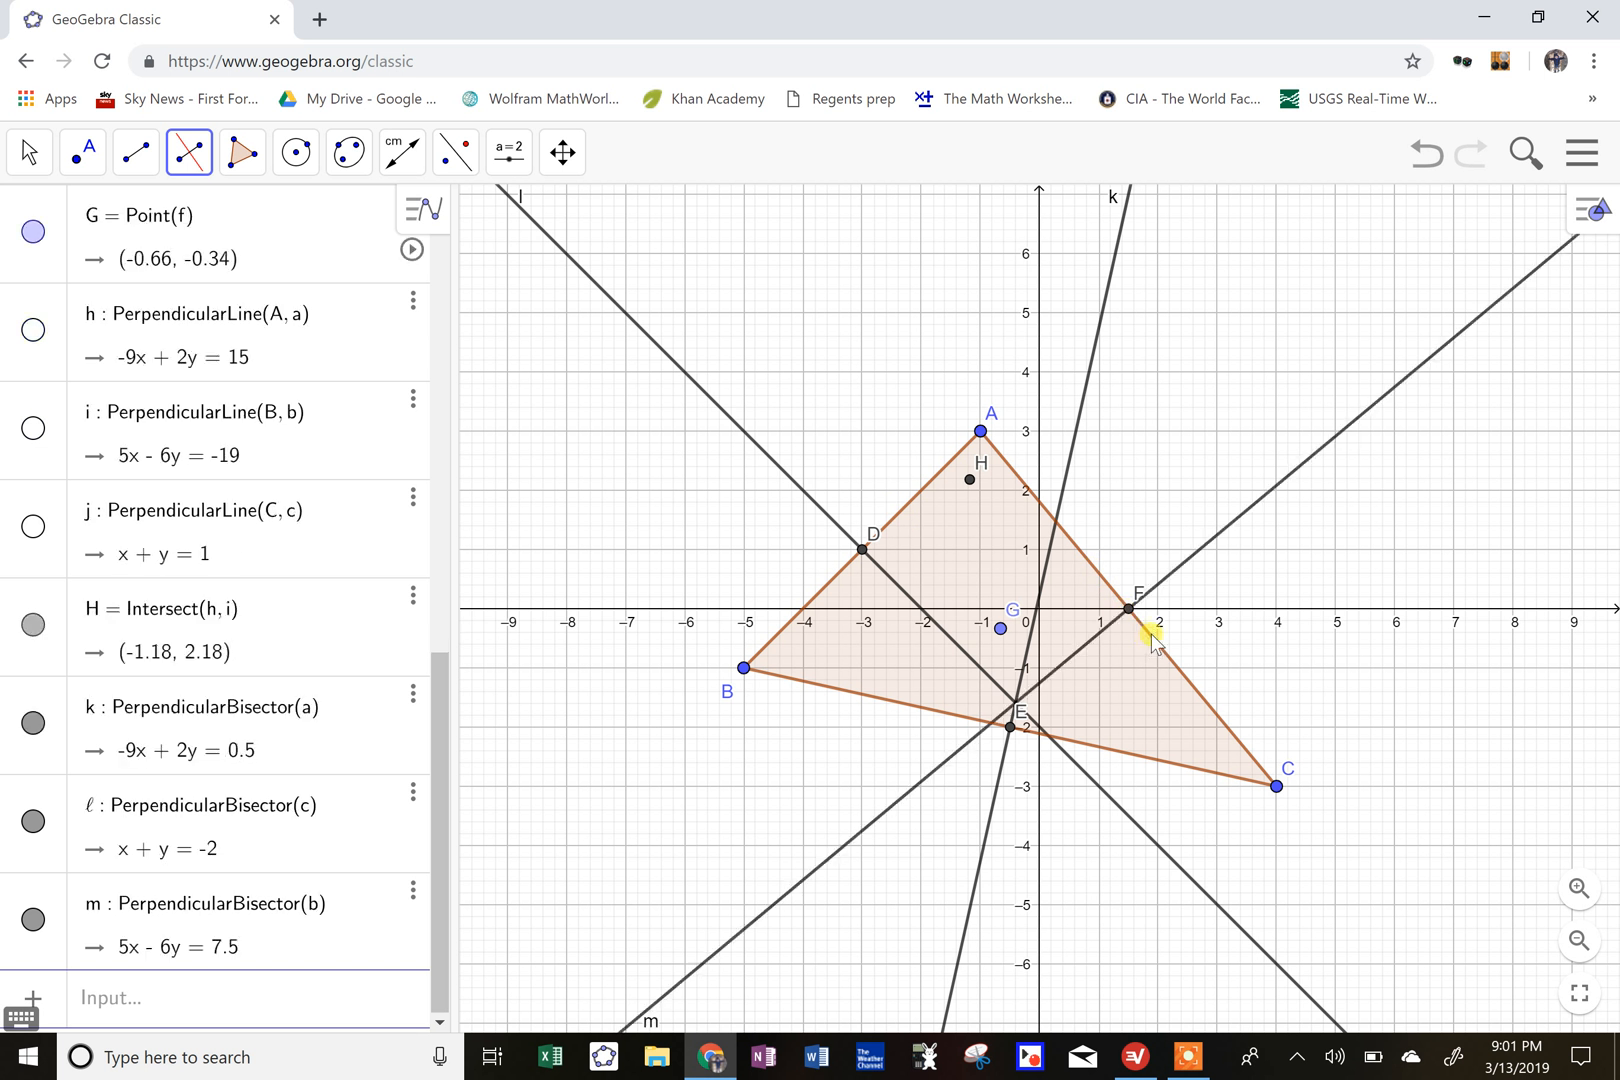
- Move the label of midpoint E below its point, away from the intersection of the bisectors
click(65, 168)
click(118, 218)
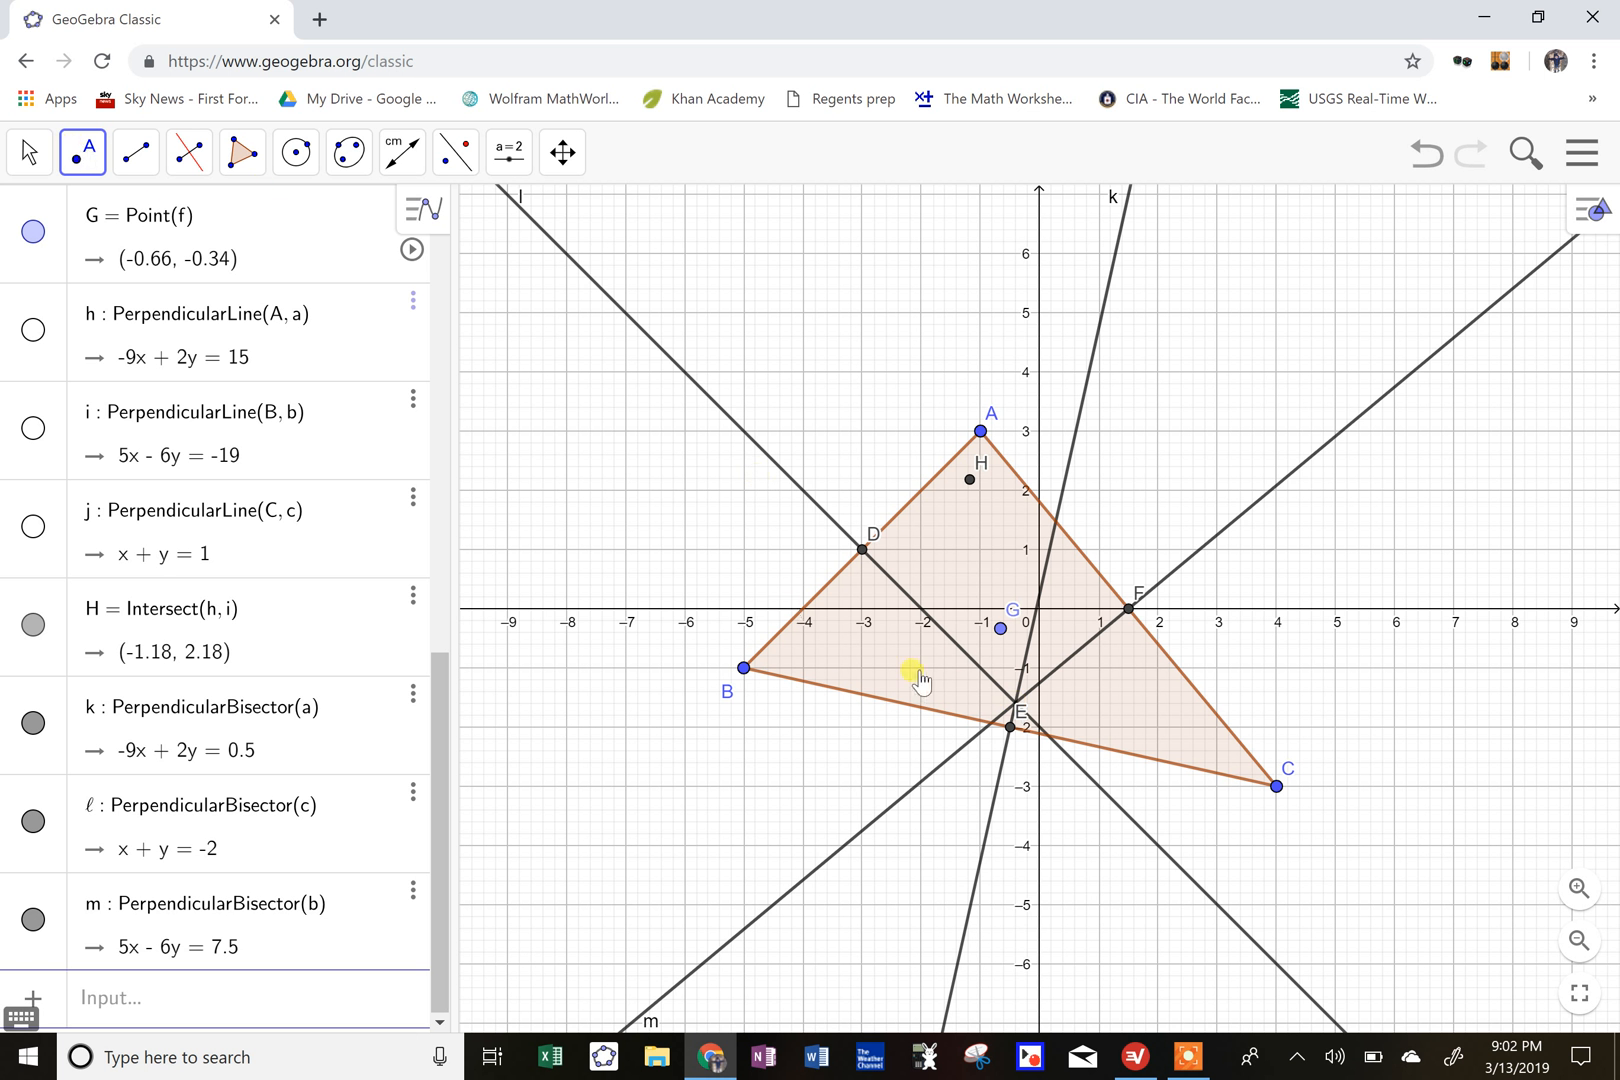
click(25, 152)
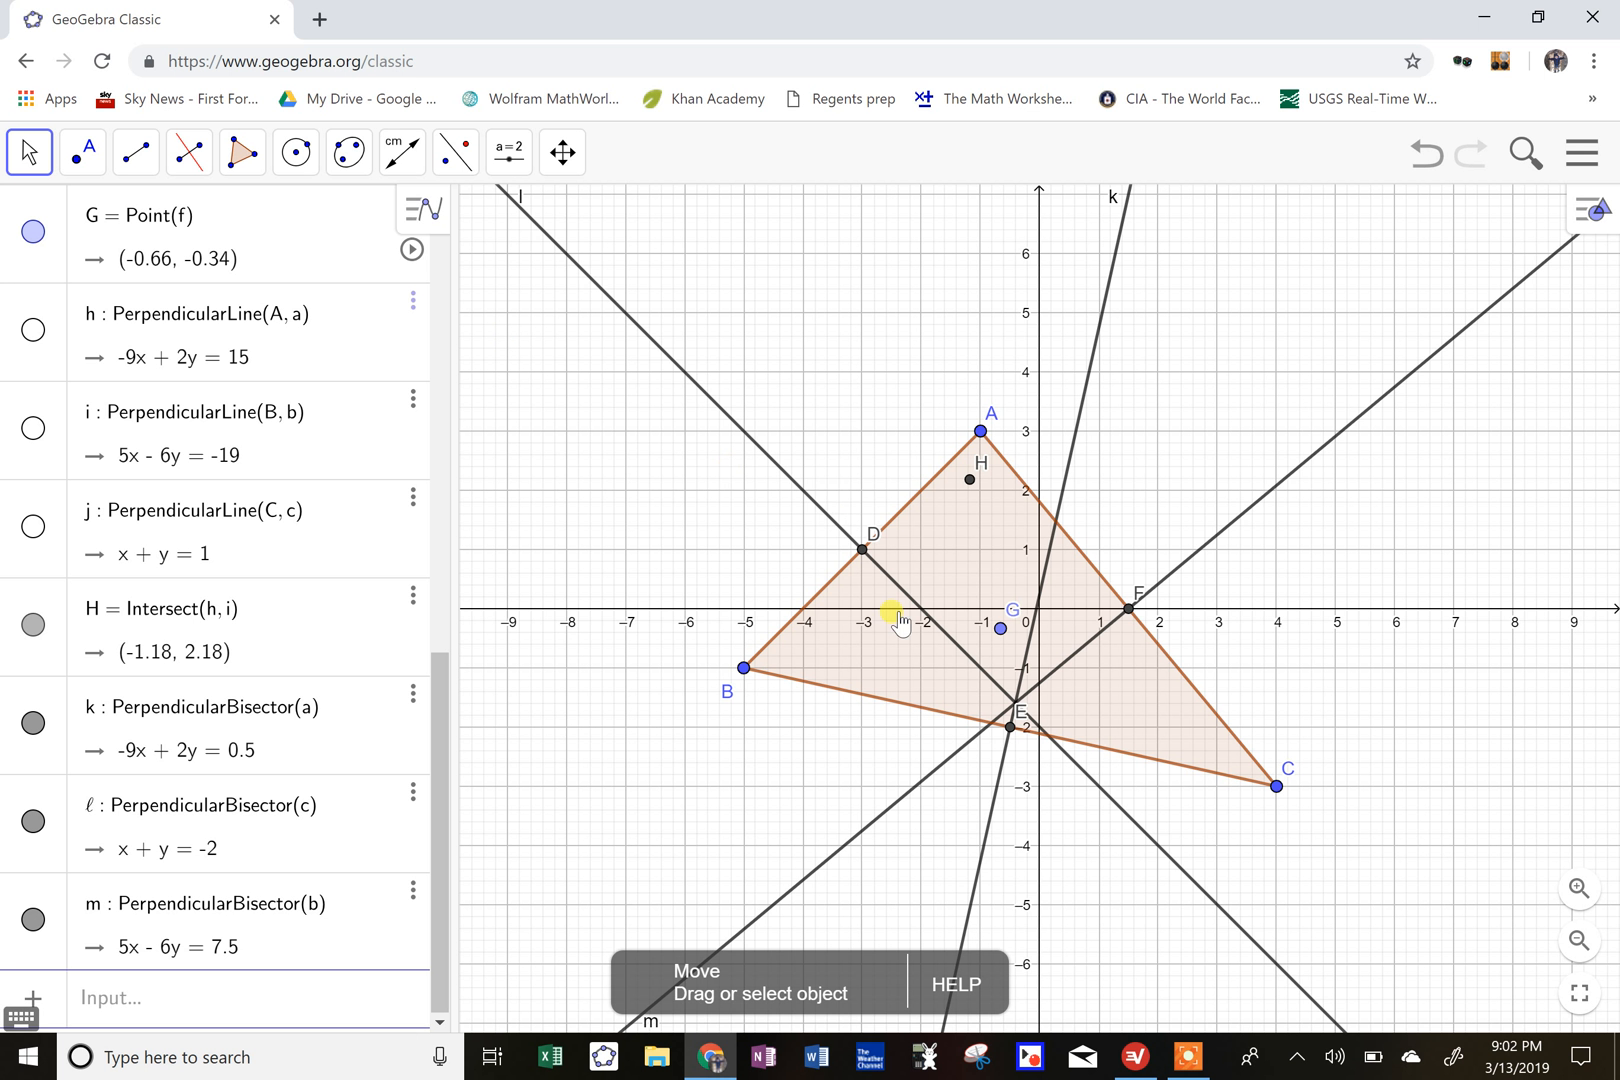
drag(1005, 713, 1021, 750)
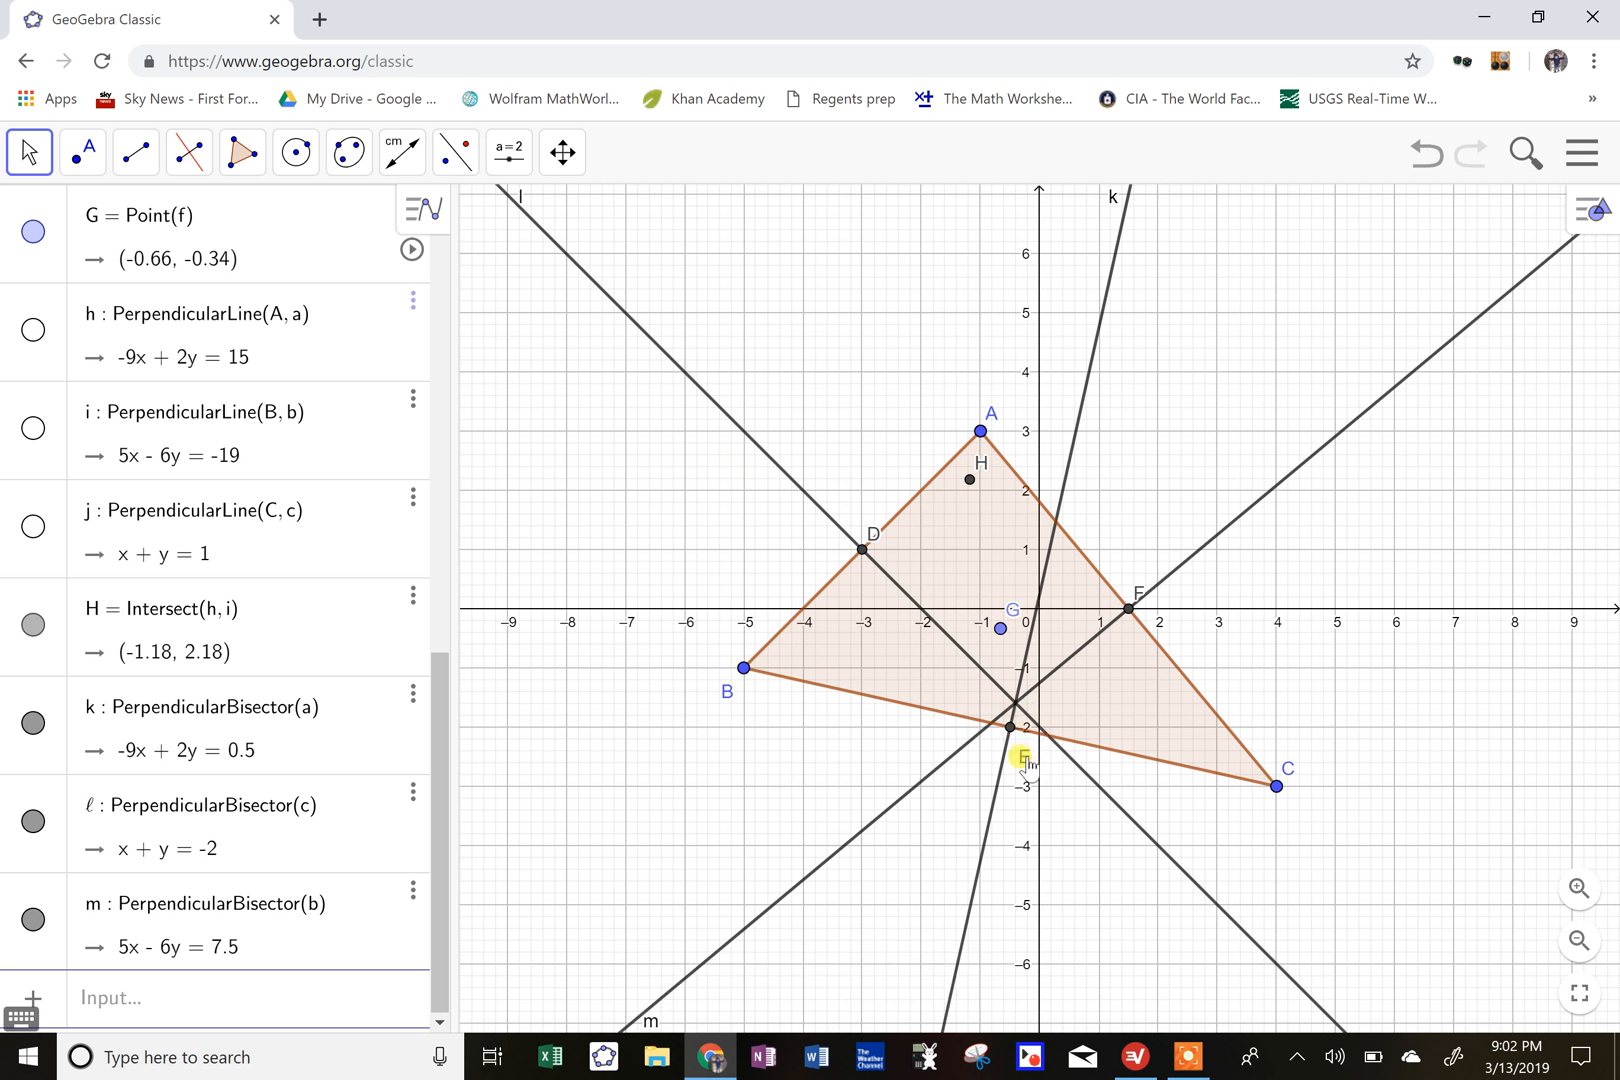
- Place a point with the Point tool where the three perpendicular bisectors intersect
click(85, 155)
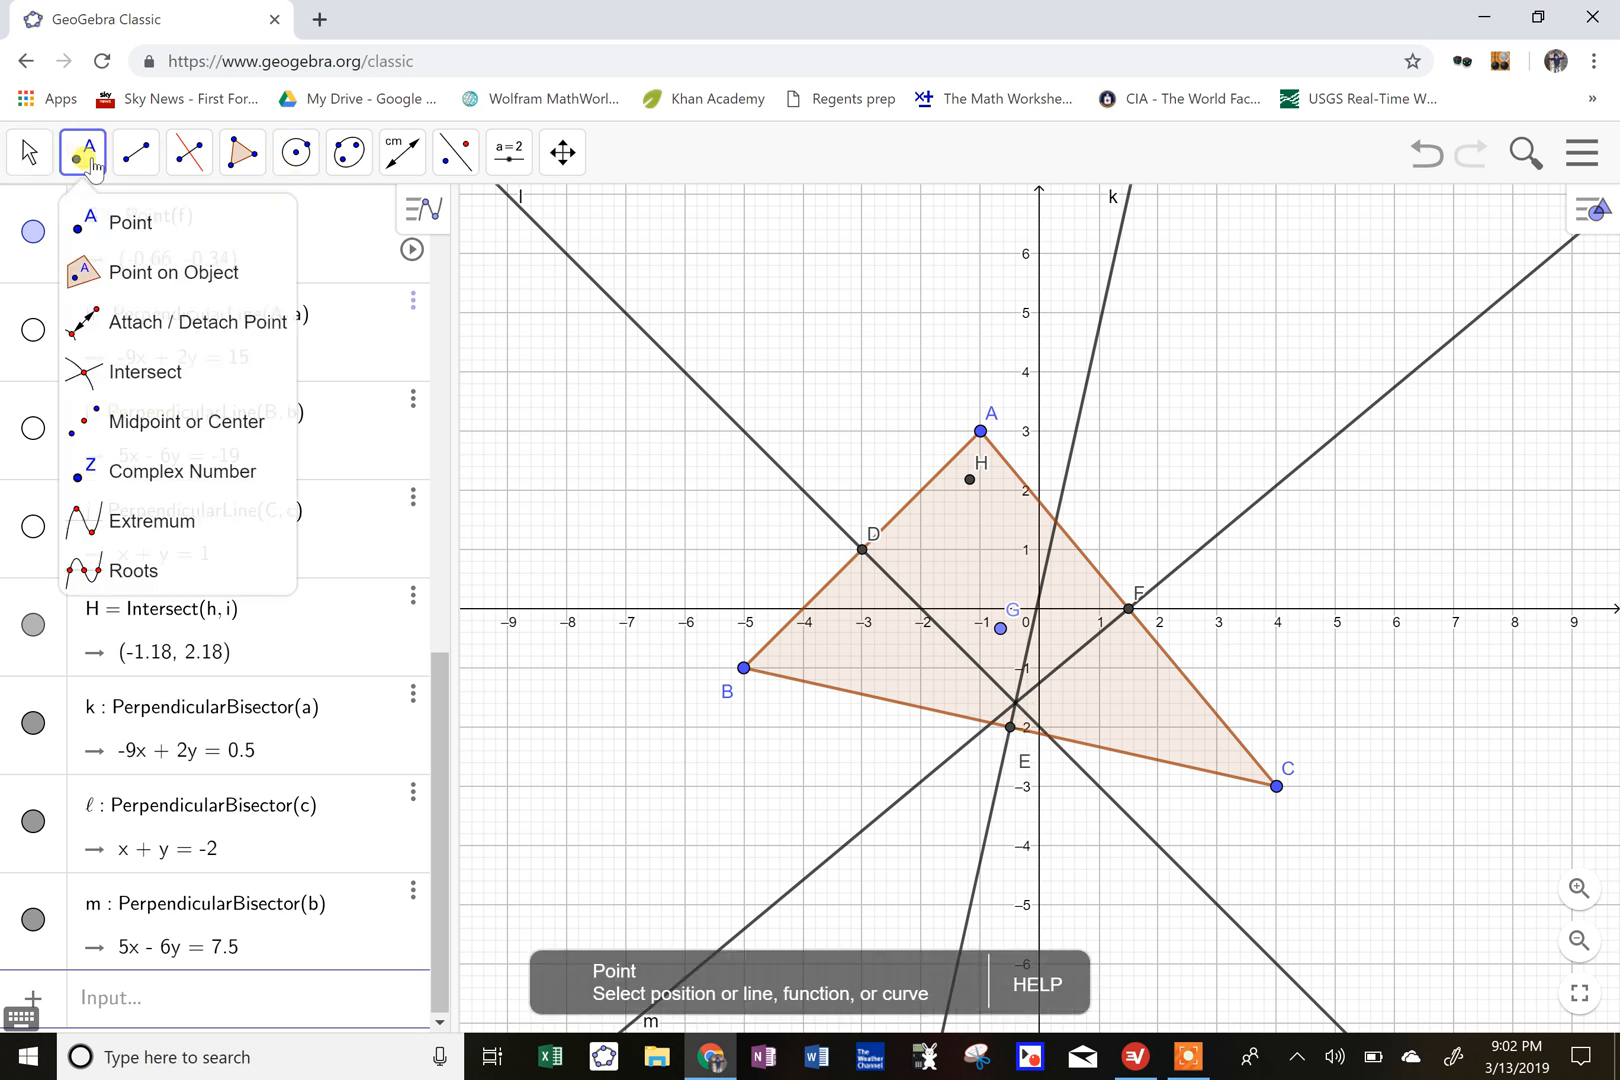
click(122, 220)
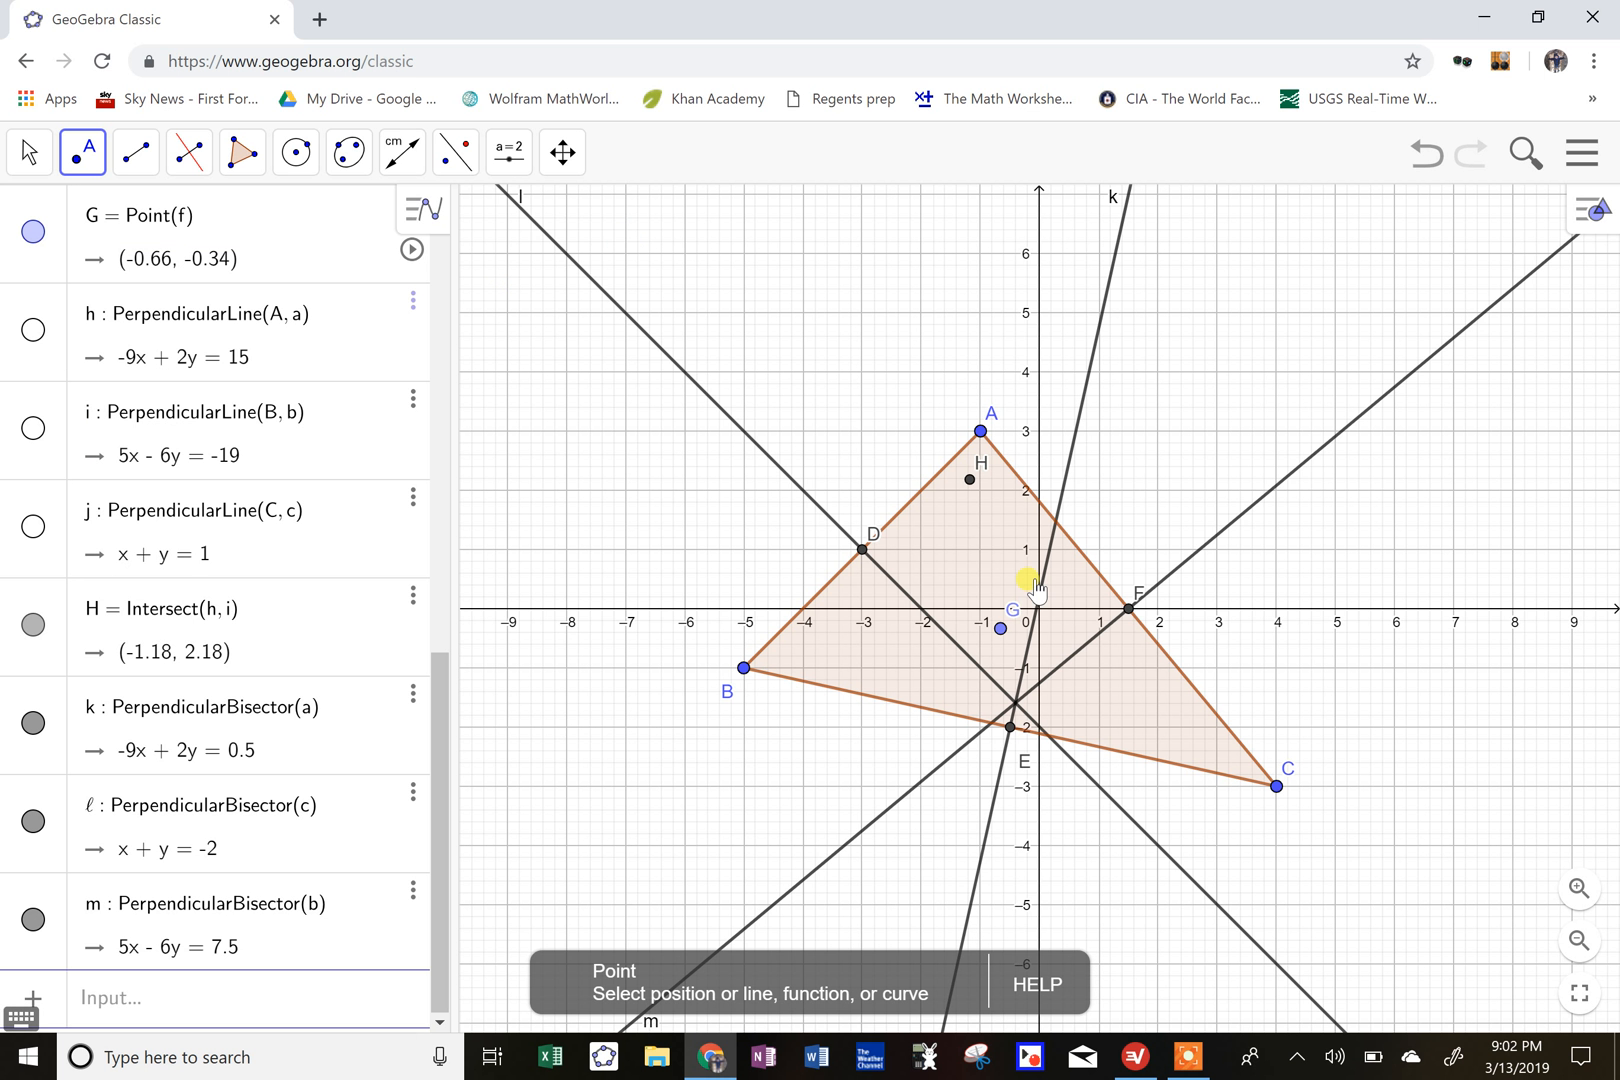
click(1014, 704)
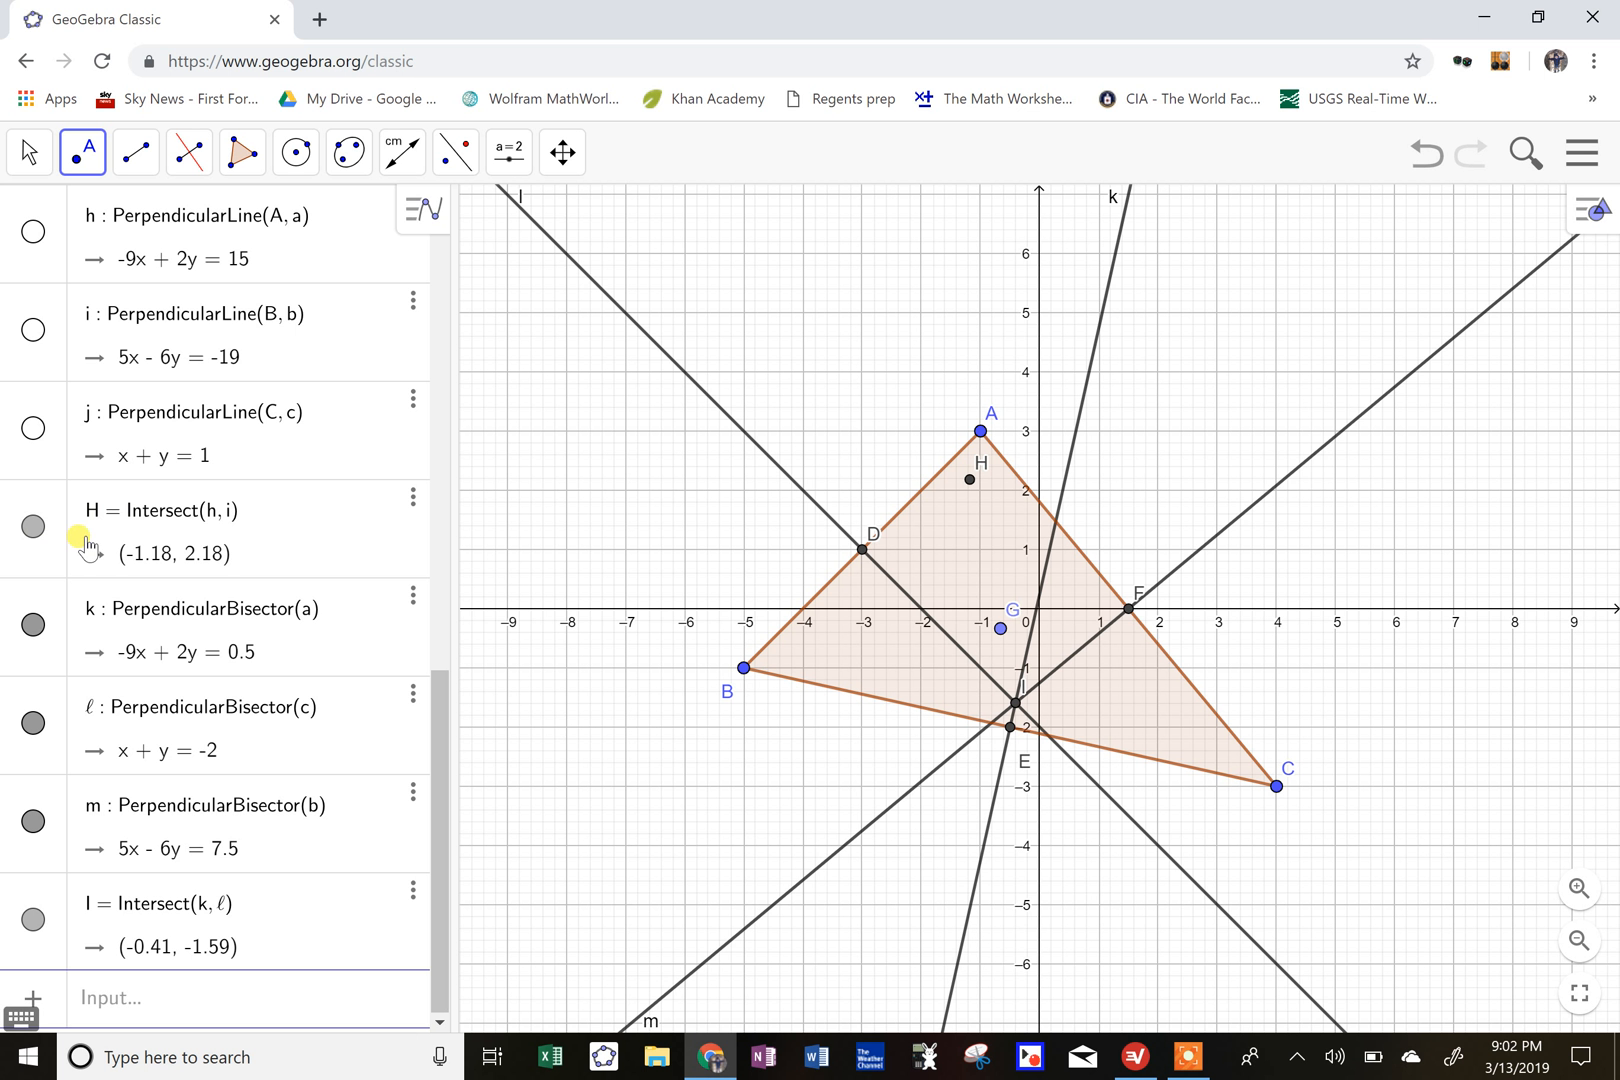
- Hide the three perpendicular bisectors k, l and m, keeping their intersection point on the drawing
click(33, 525)
click(33, 623)
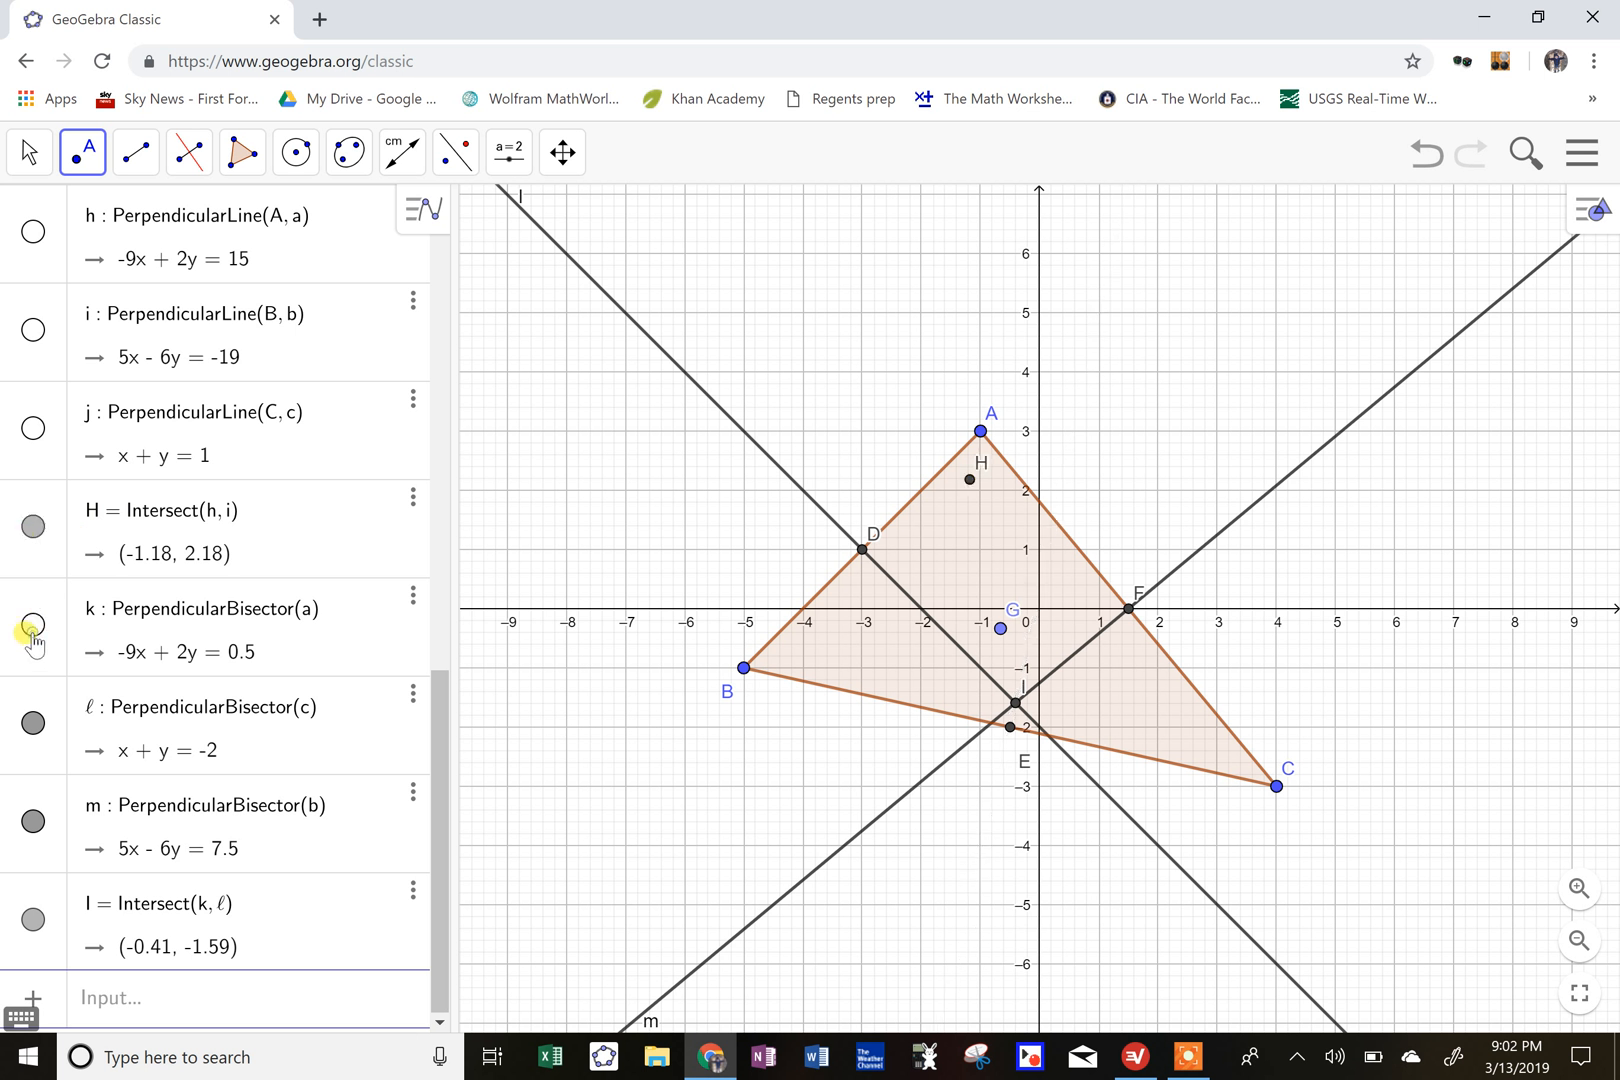
click(33, 722)
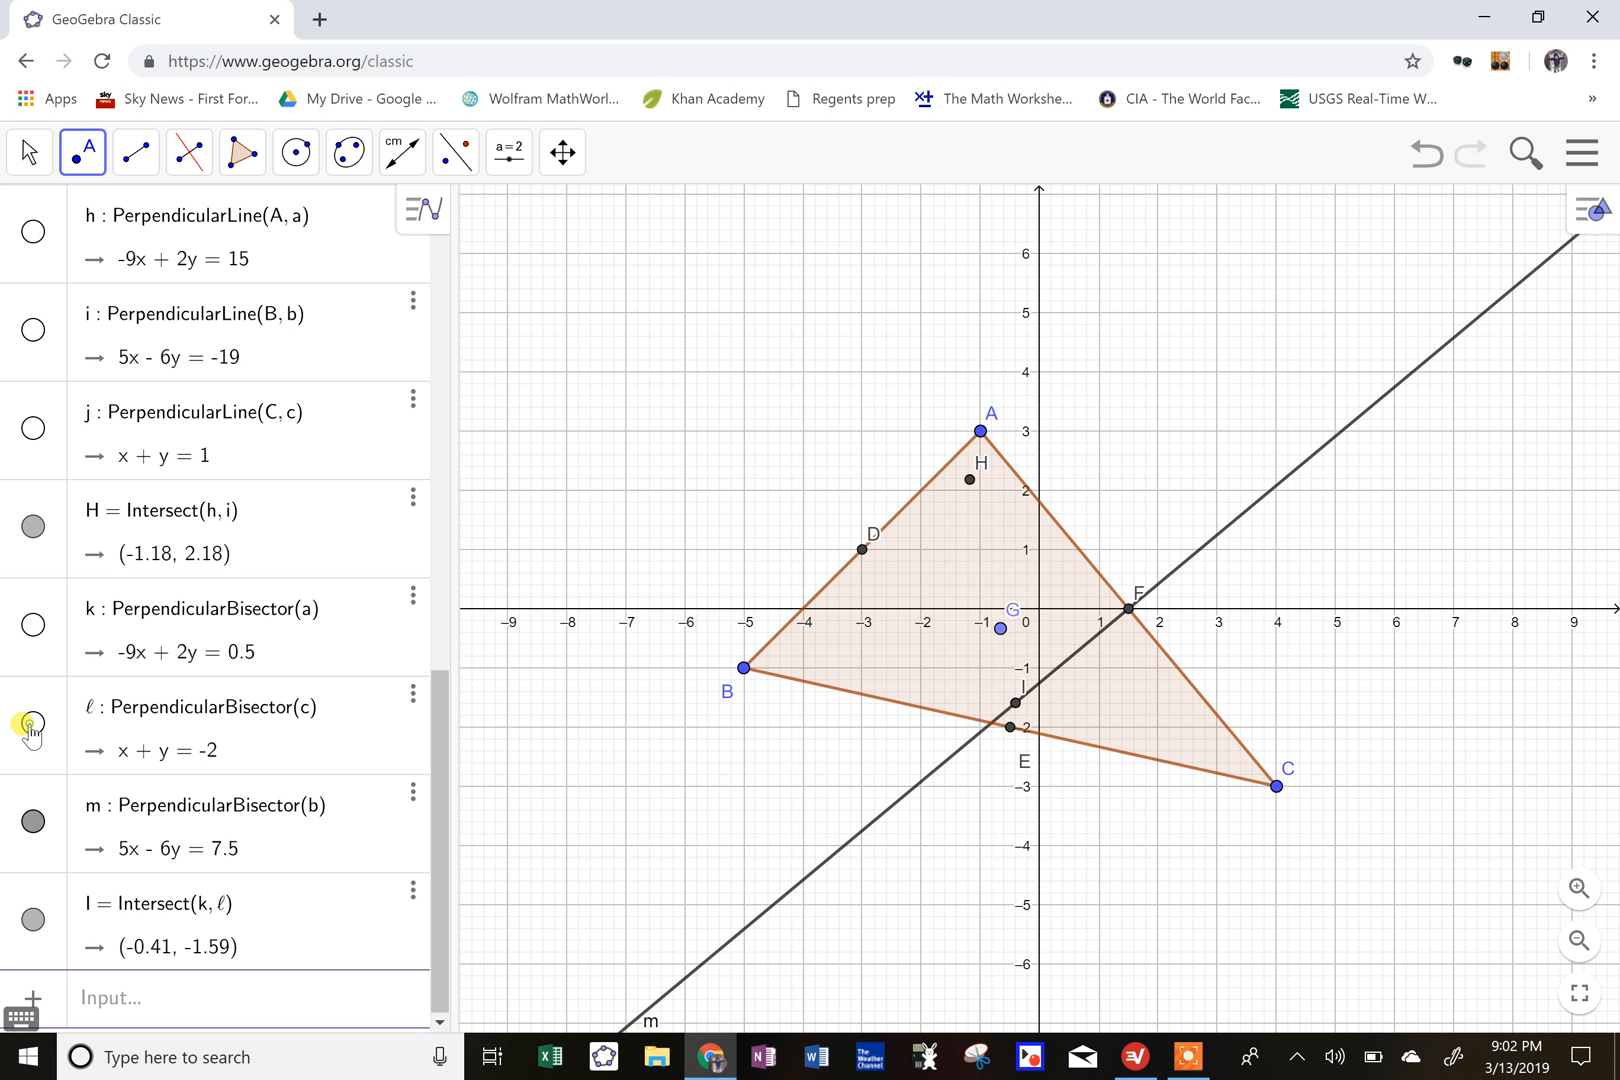
click(33, 815)
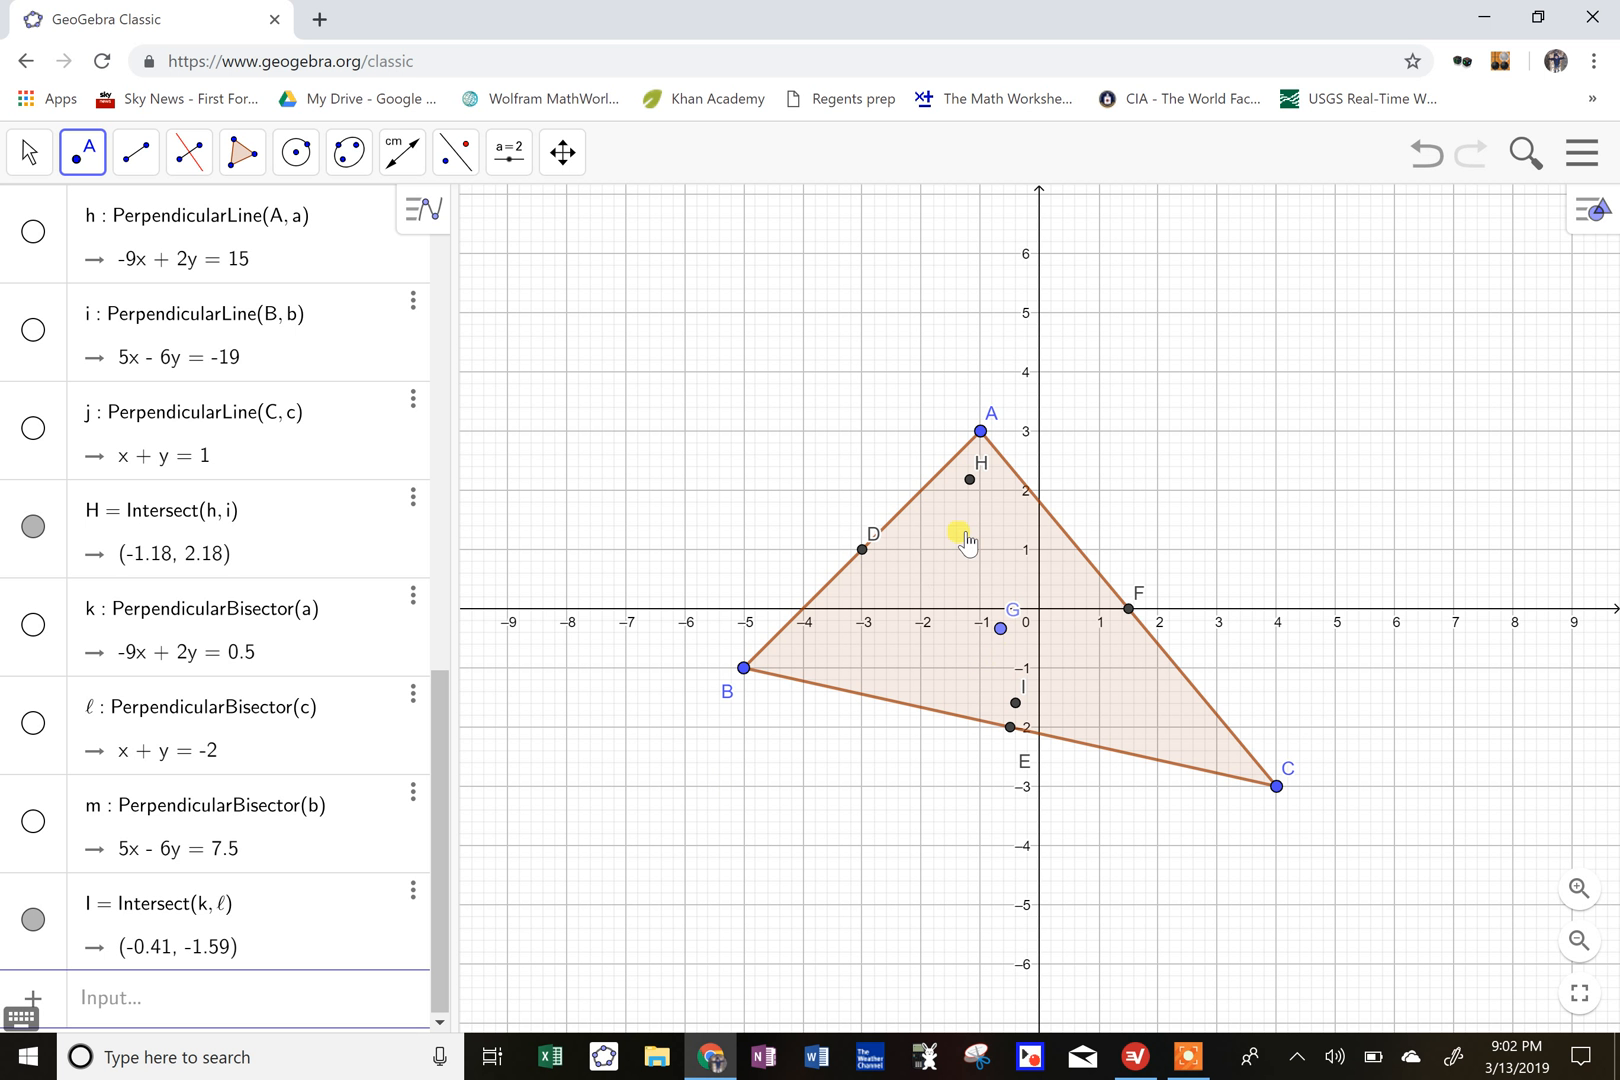
click(915, 573)
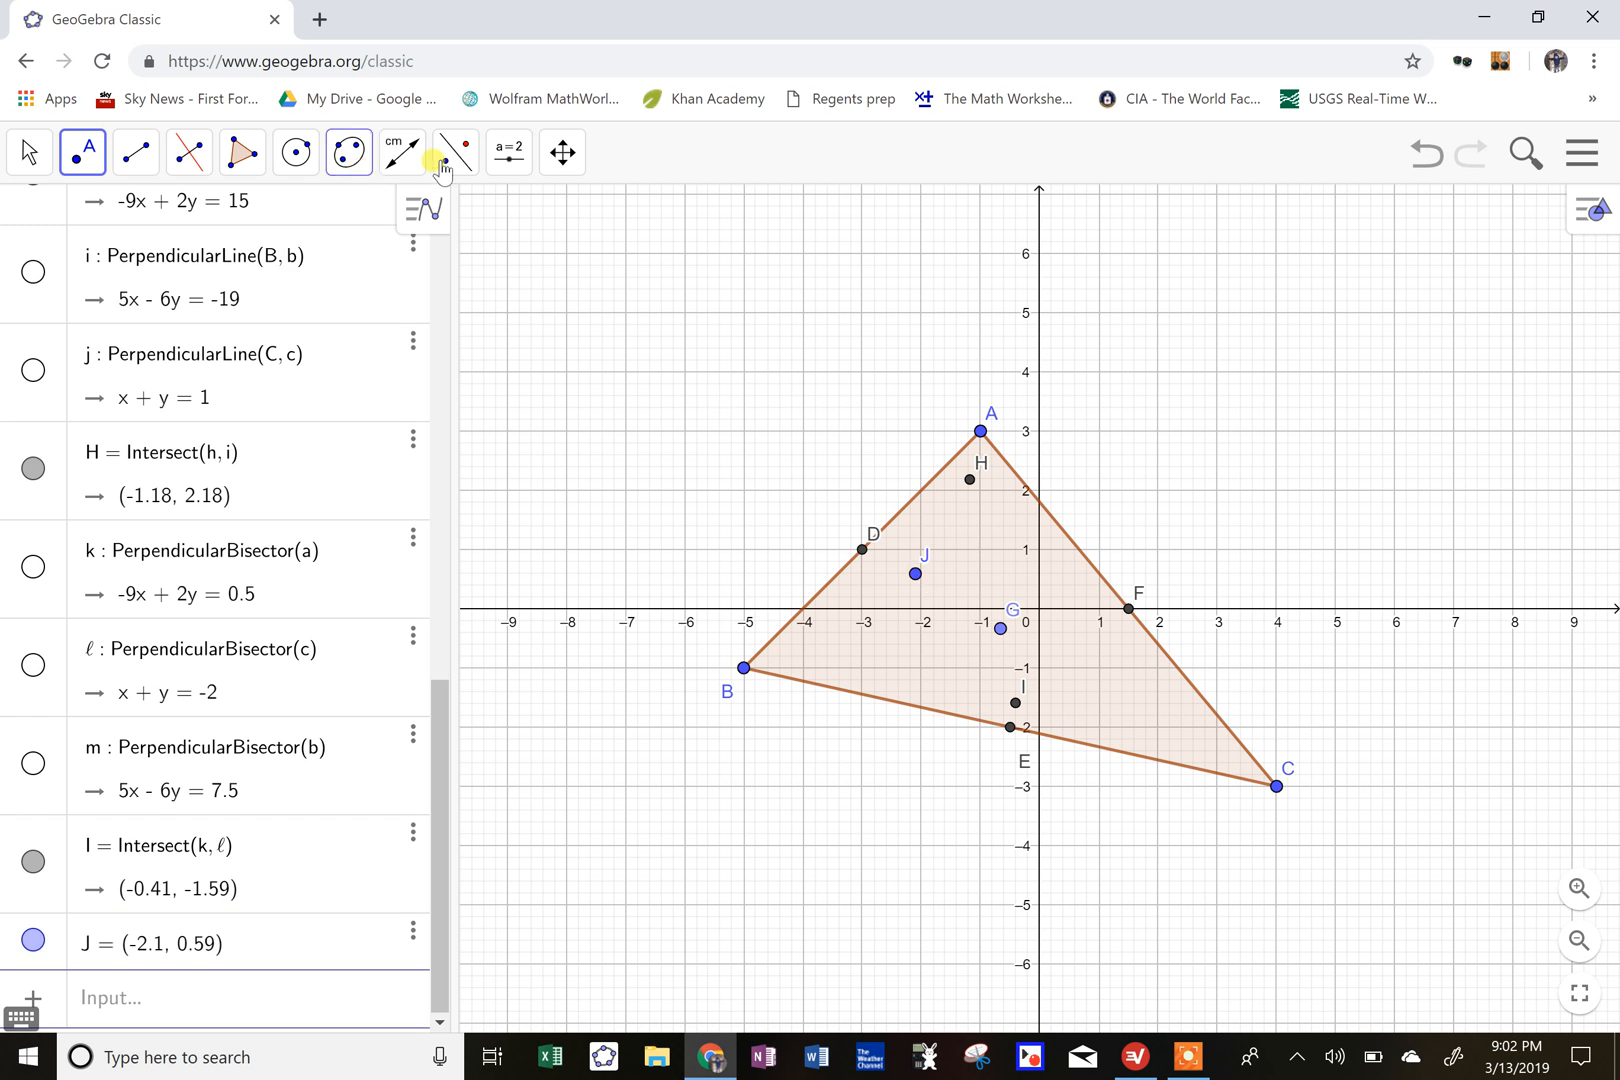
click(1422, 155)
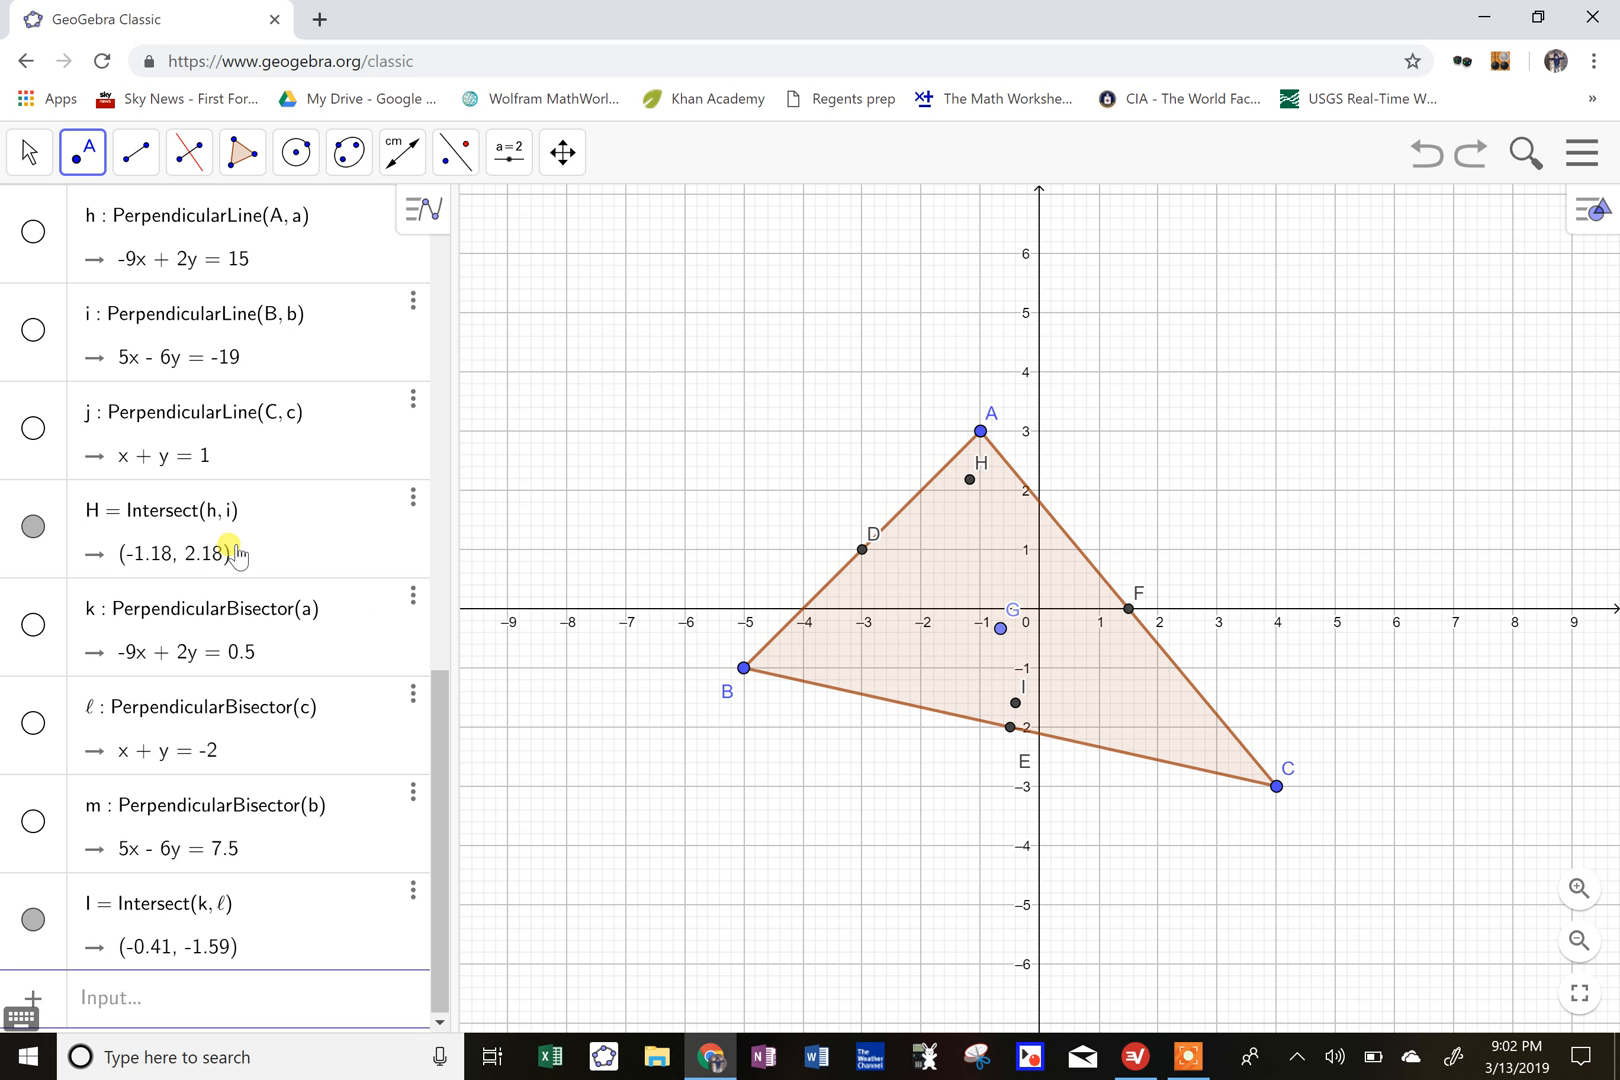
- Hide the midpoints D, E and F of the triangle's sides
scroll(232, 555, up, 4)
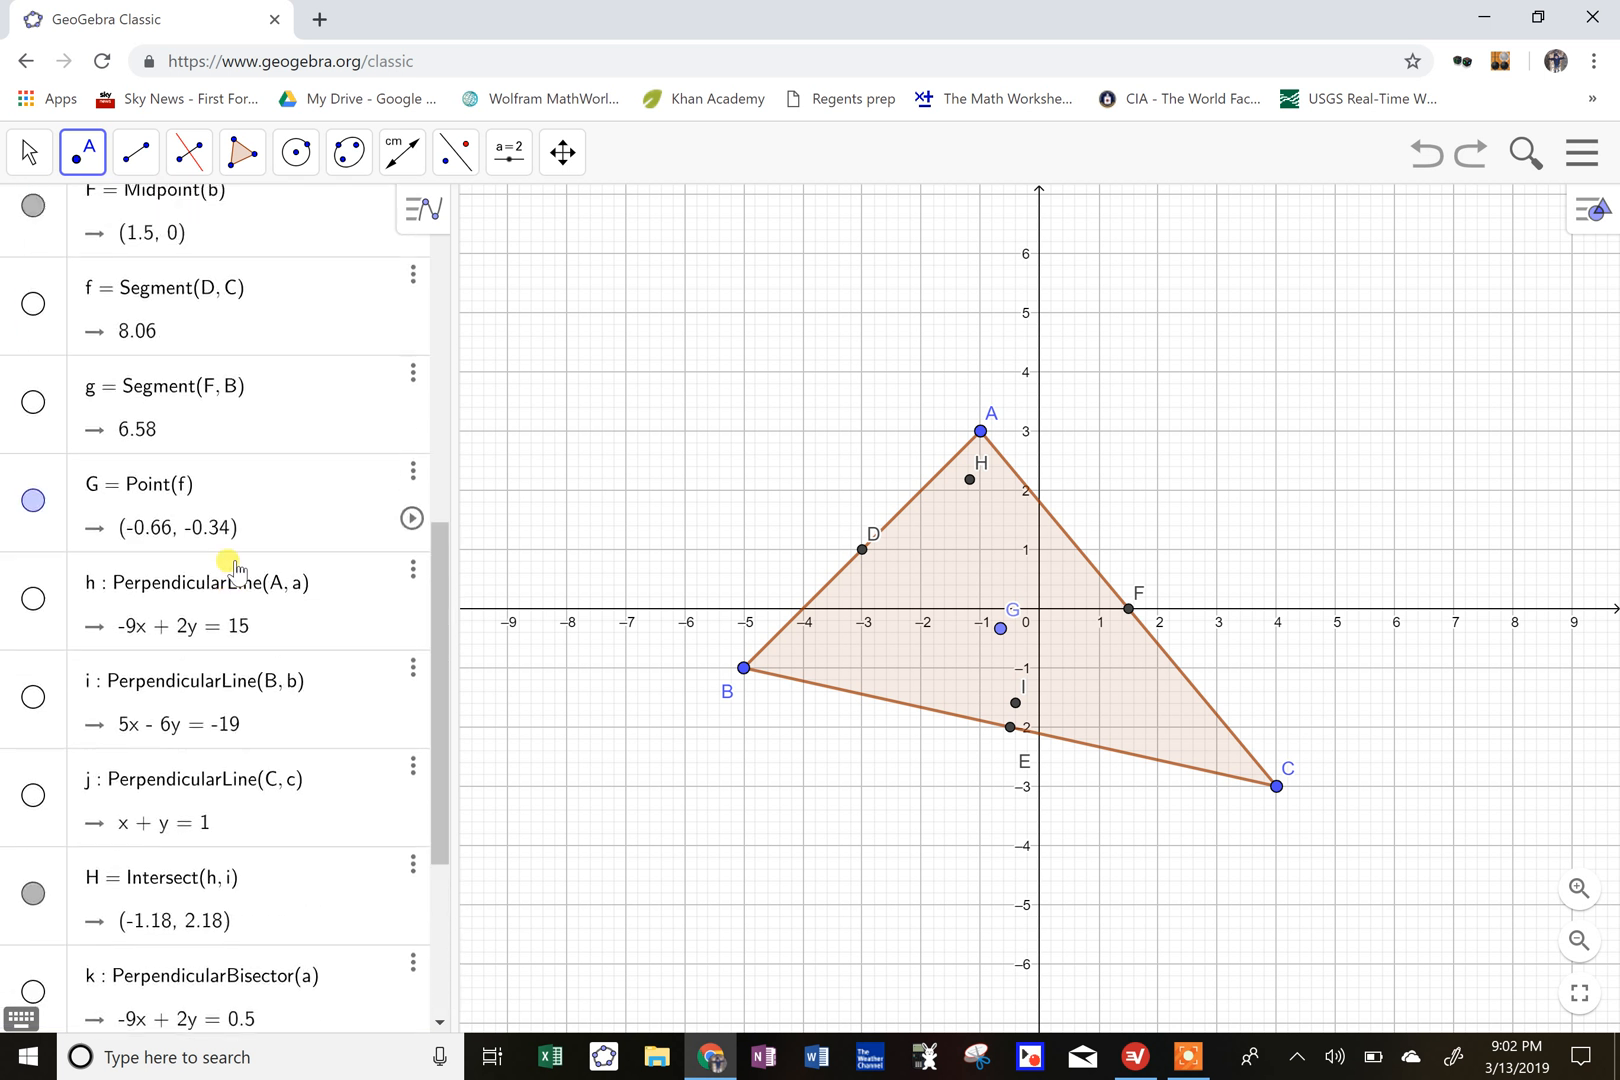
scroll(232, 565, up, 3)
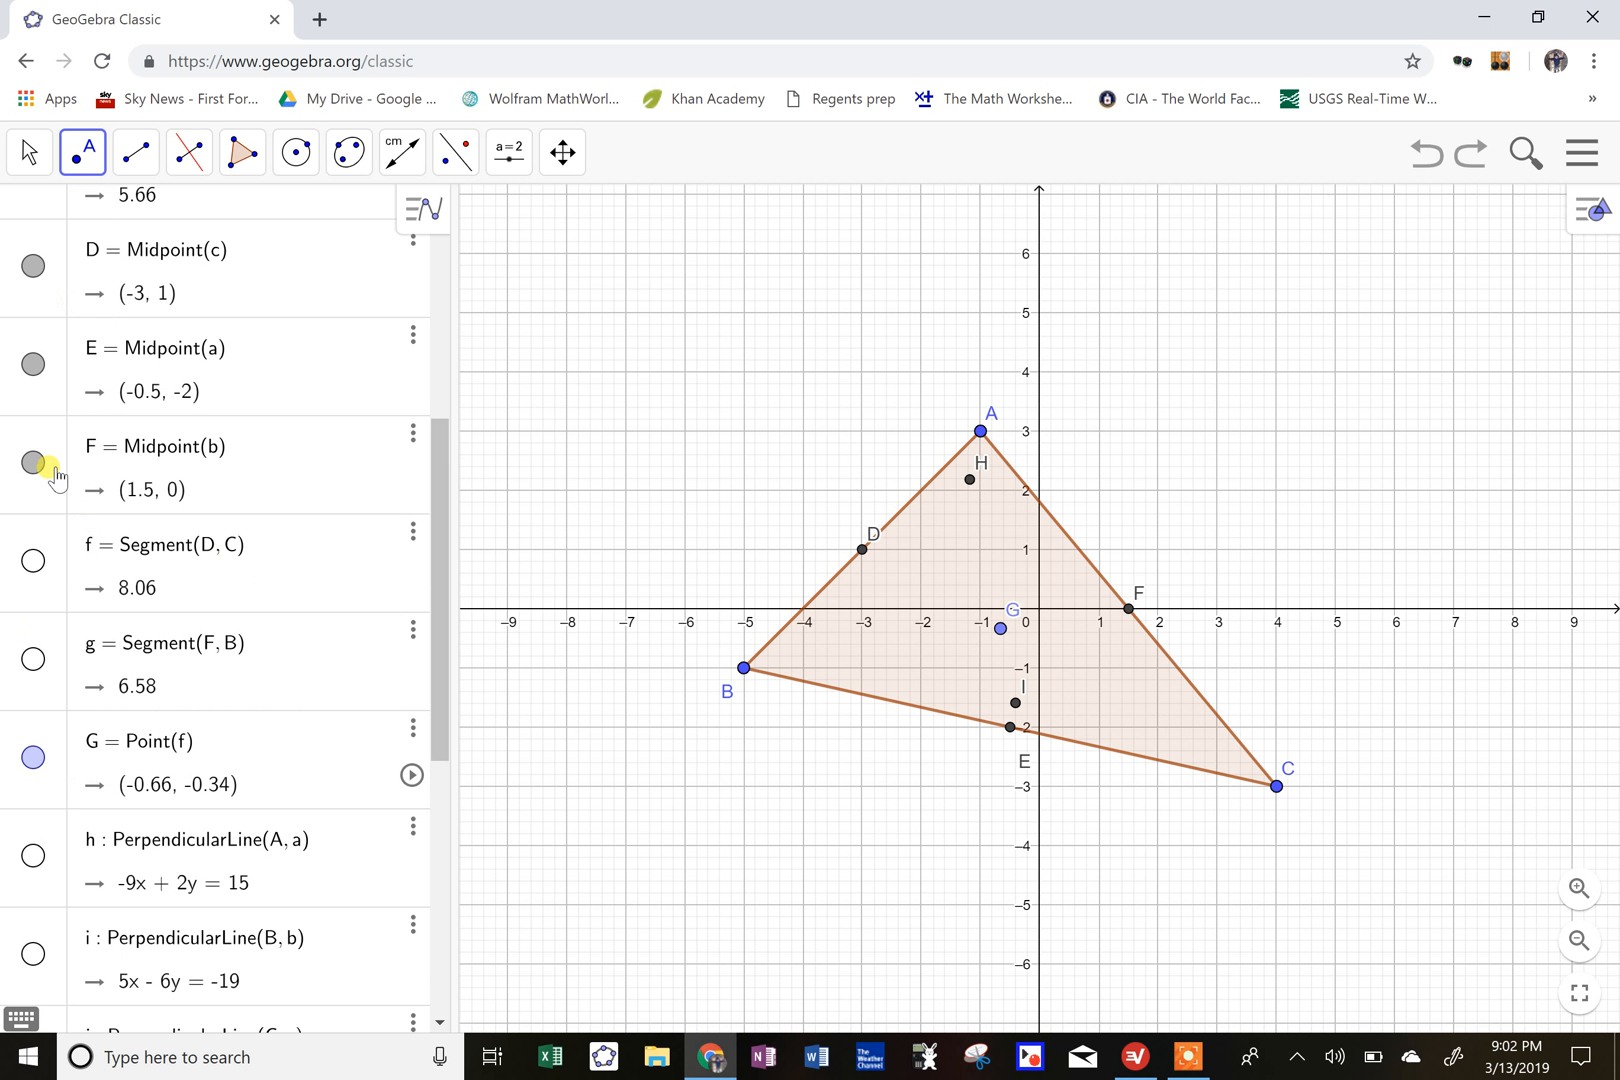
click(33, 265)
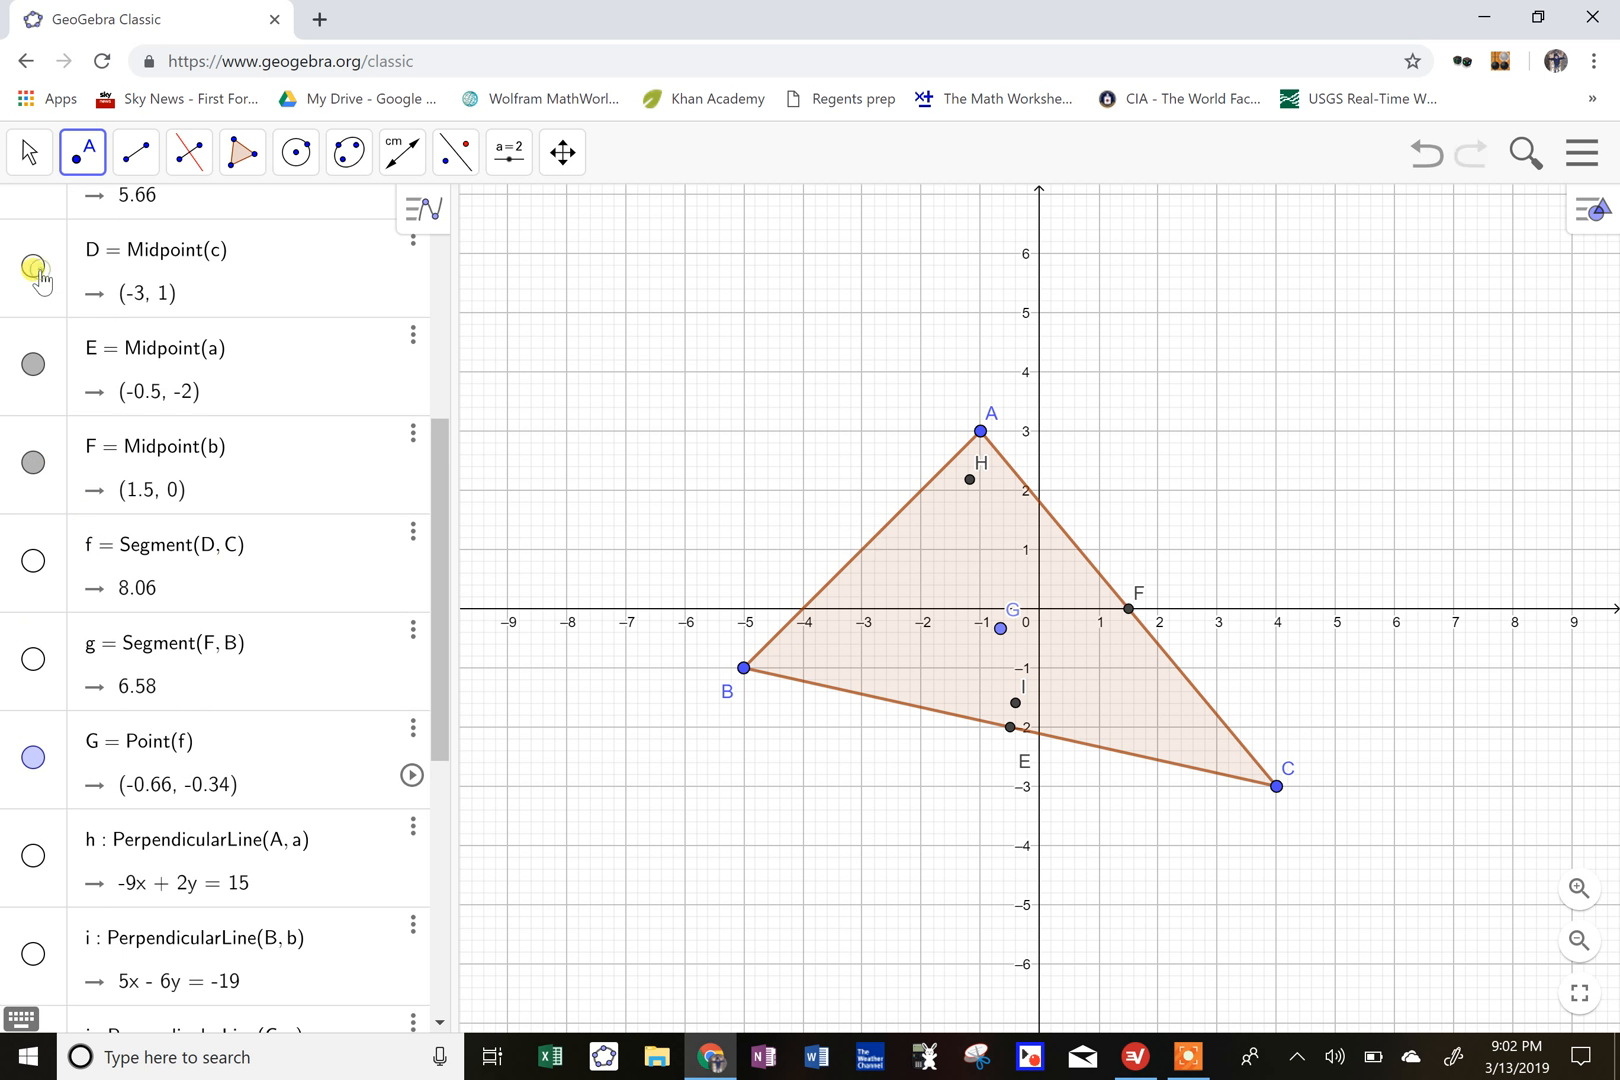
click(33, 365)
click(33, 463)
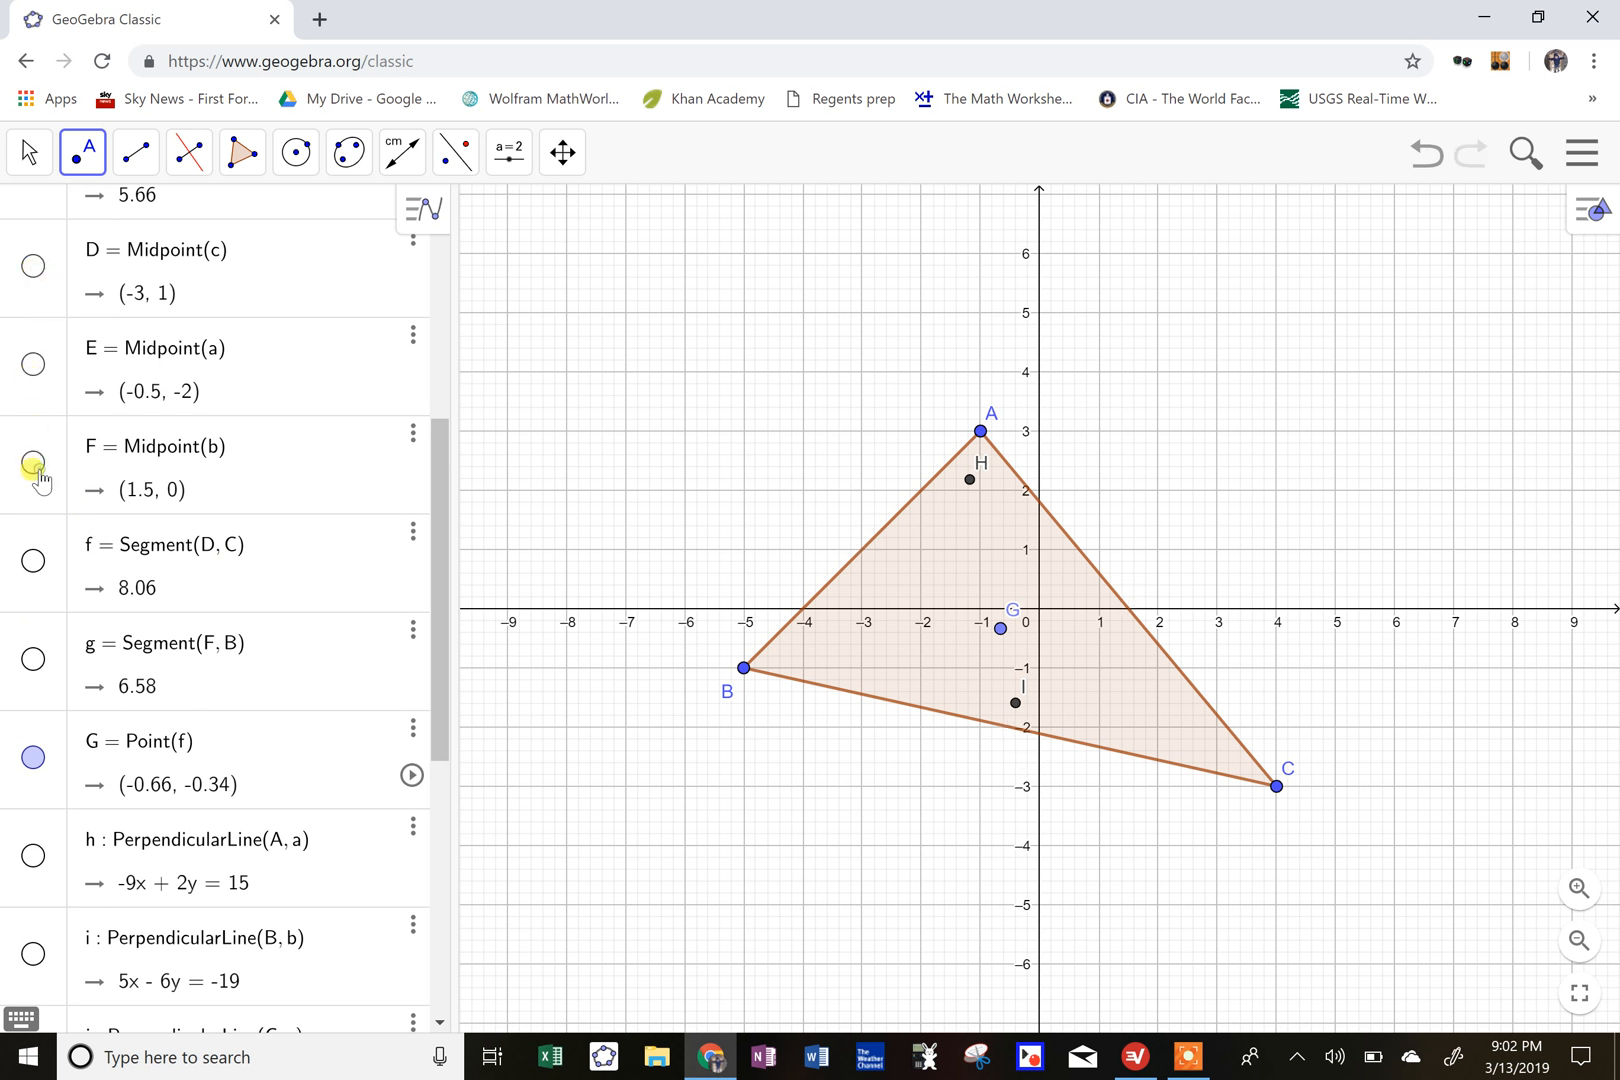
- Hide the triangle polygon t1 and its vertices A, B and C, keeping only the three centers G, H and I
scroll(176, 390, up, 6)
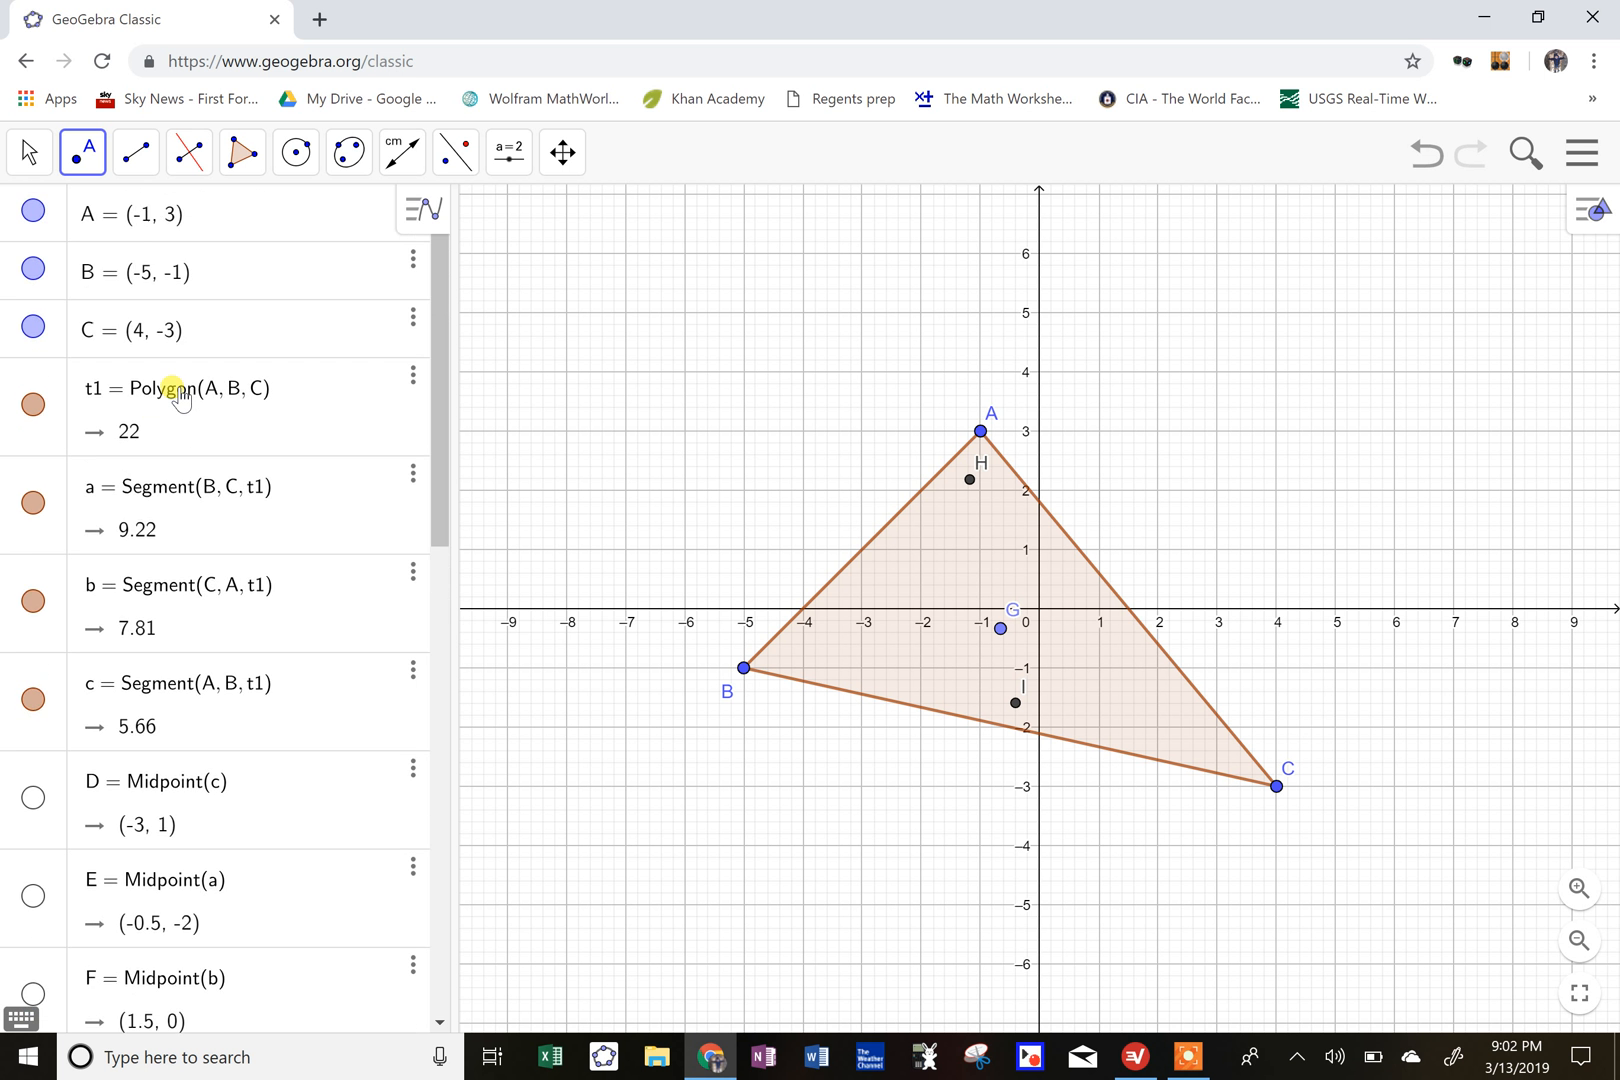
click(35, 405)
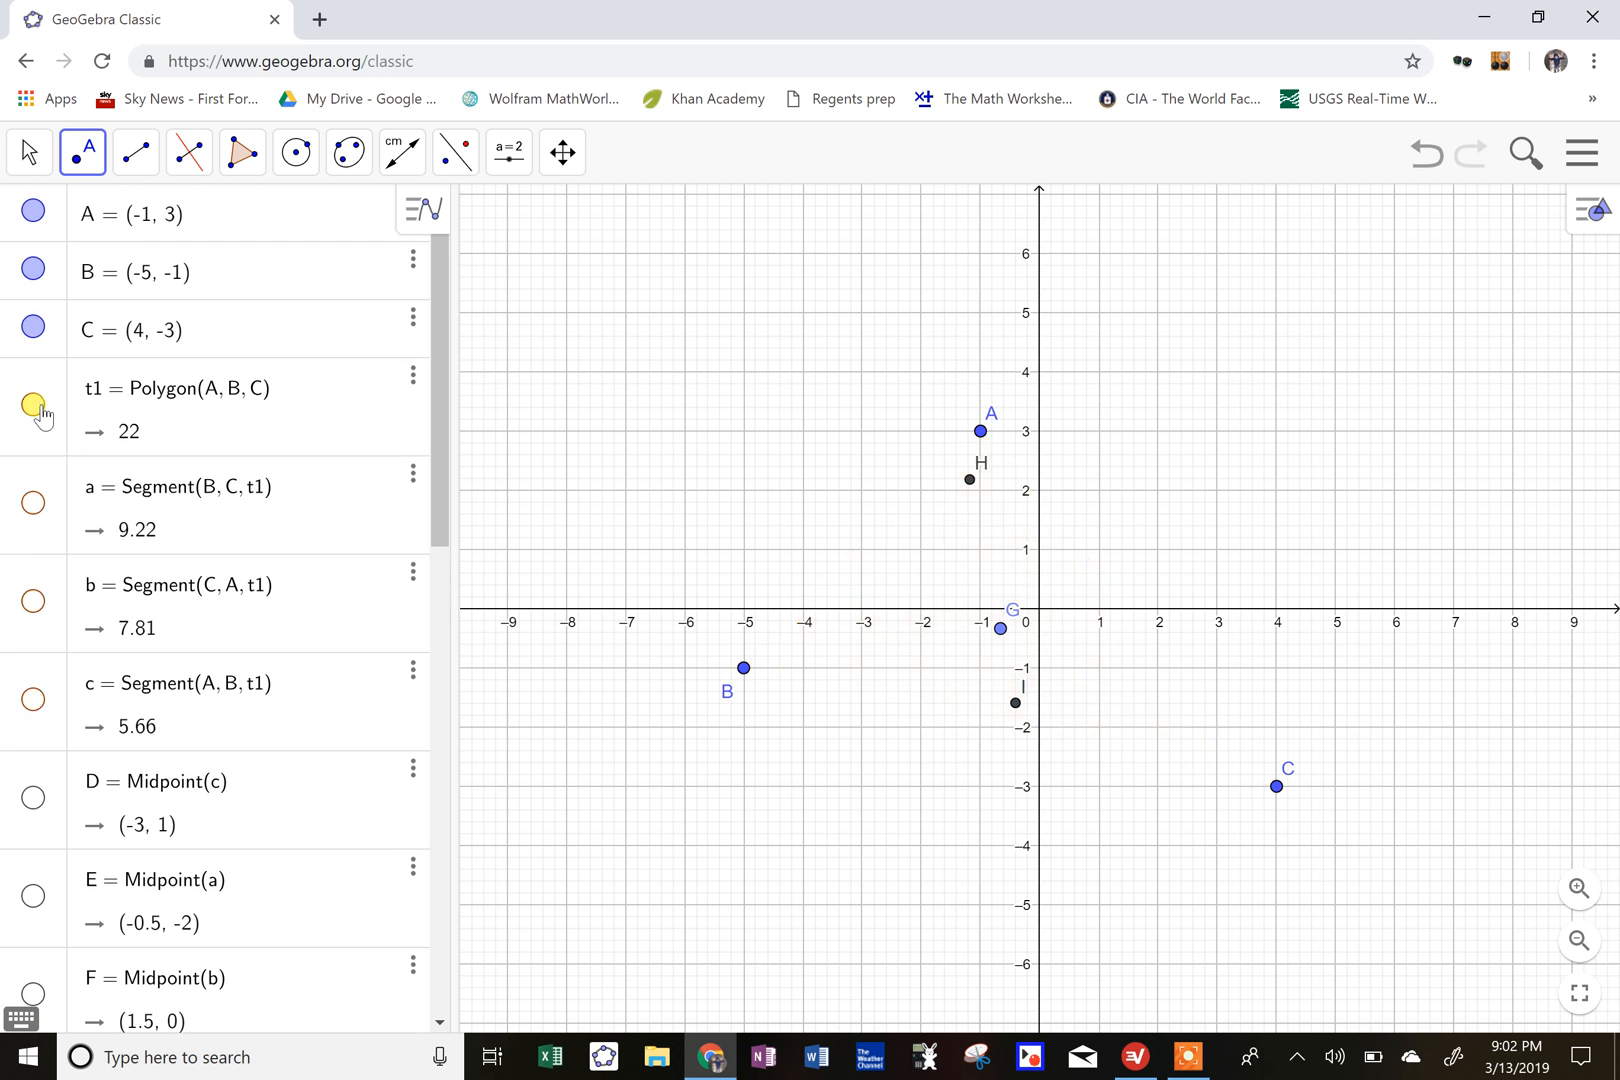
click(34, 214)
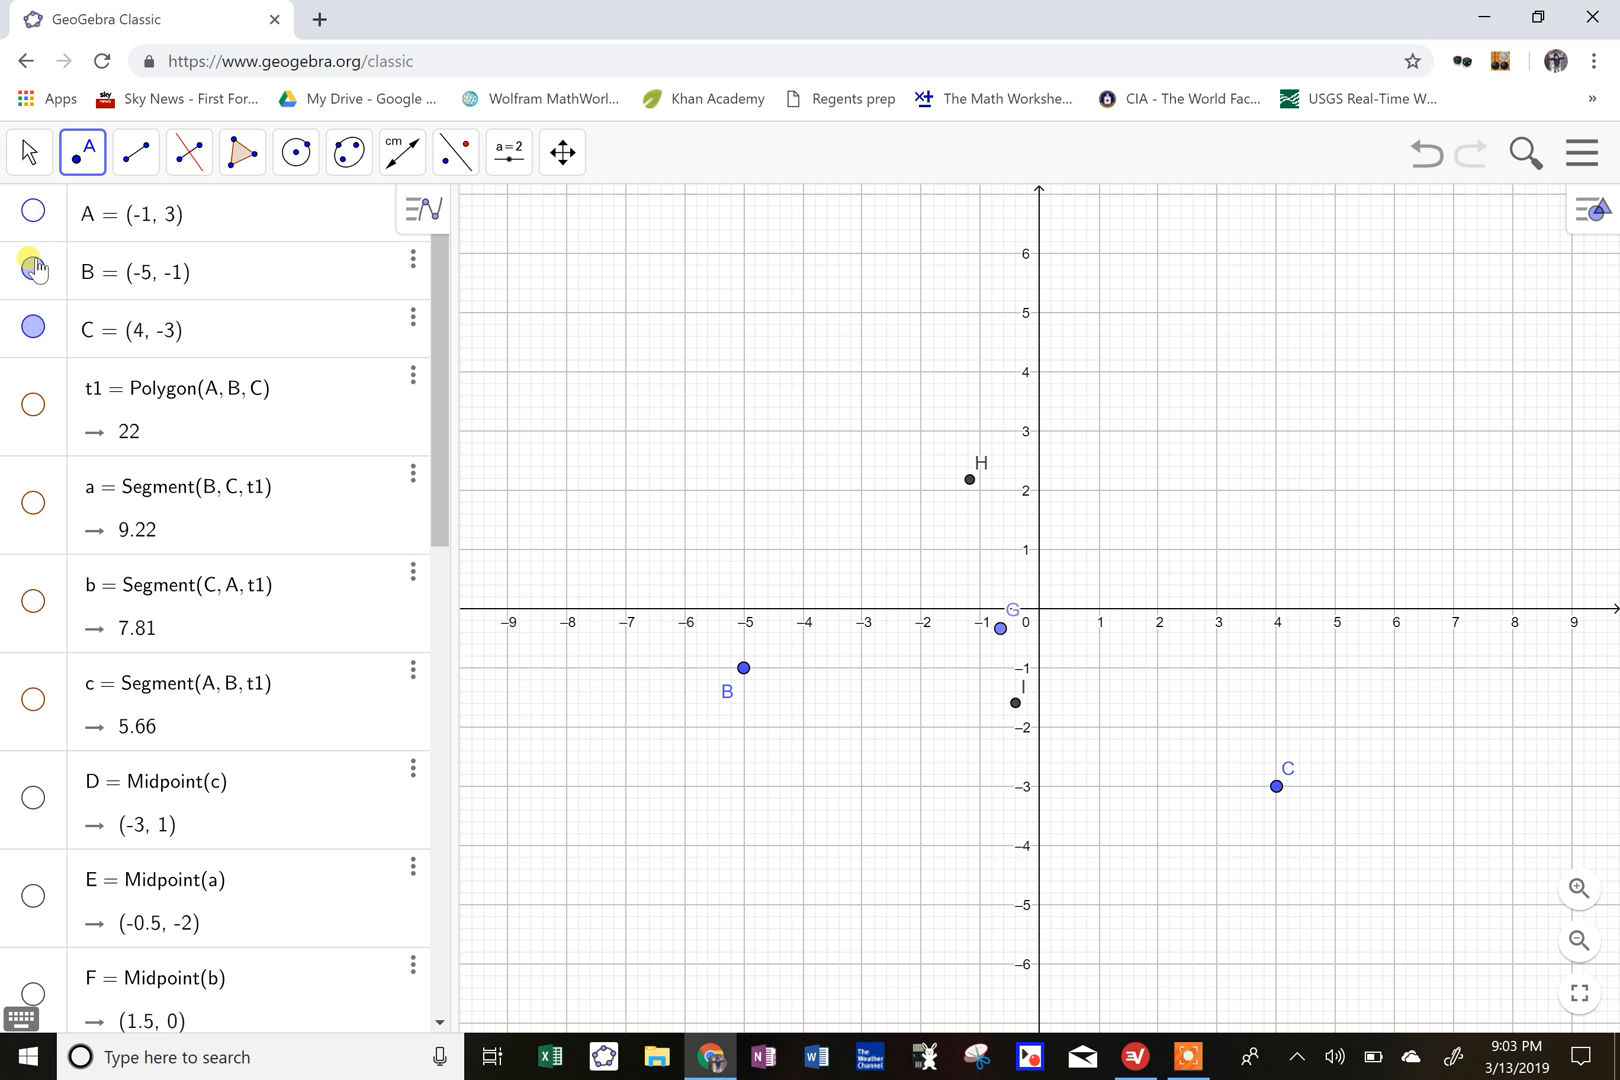
click(34, 270)
click(33, 330)
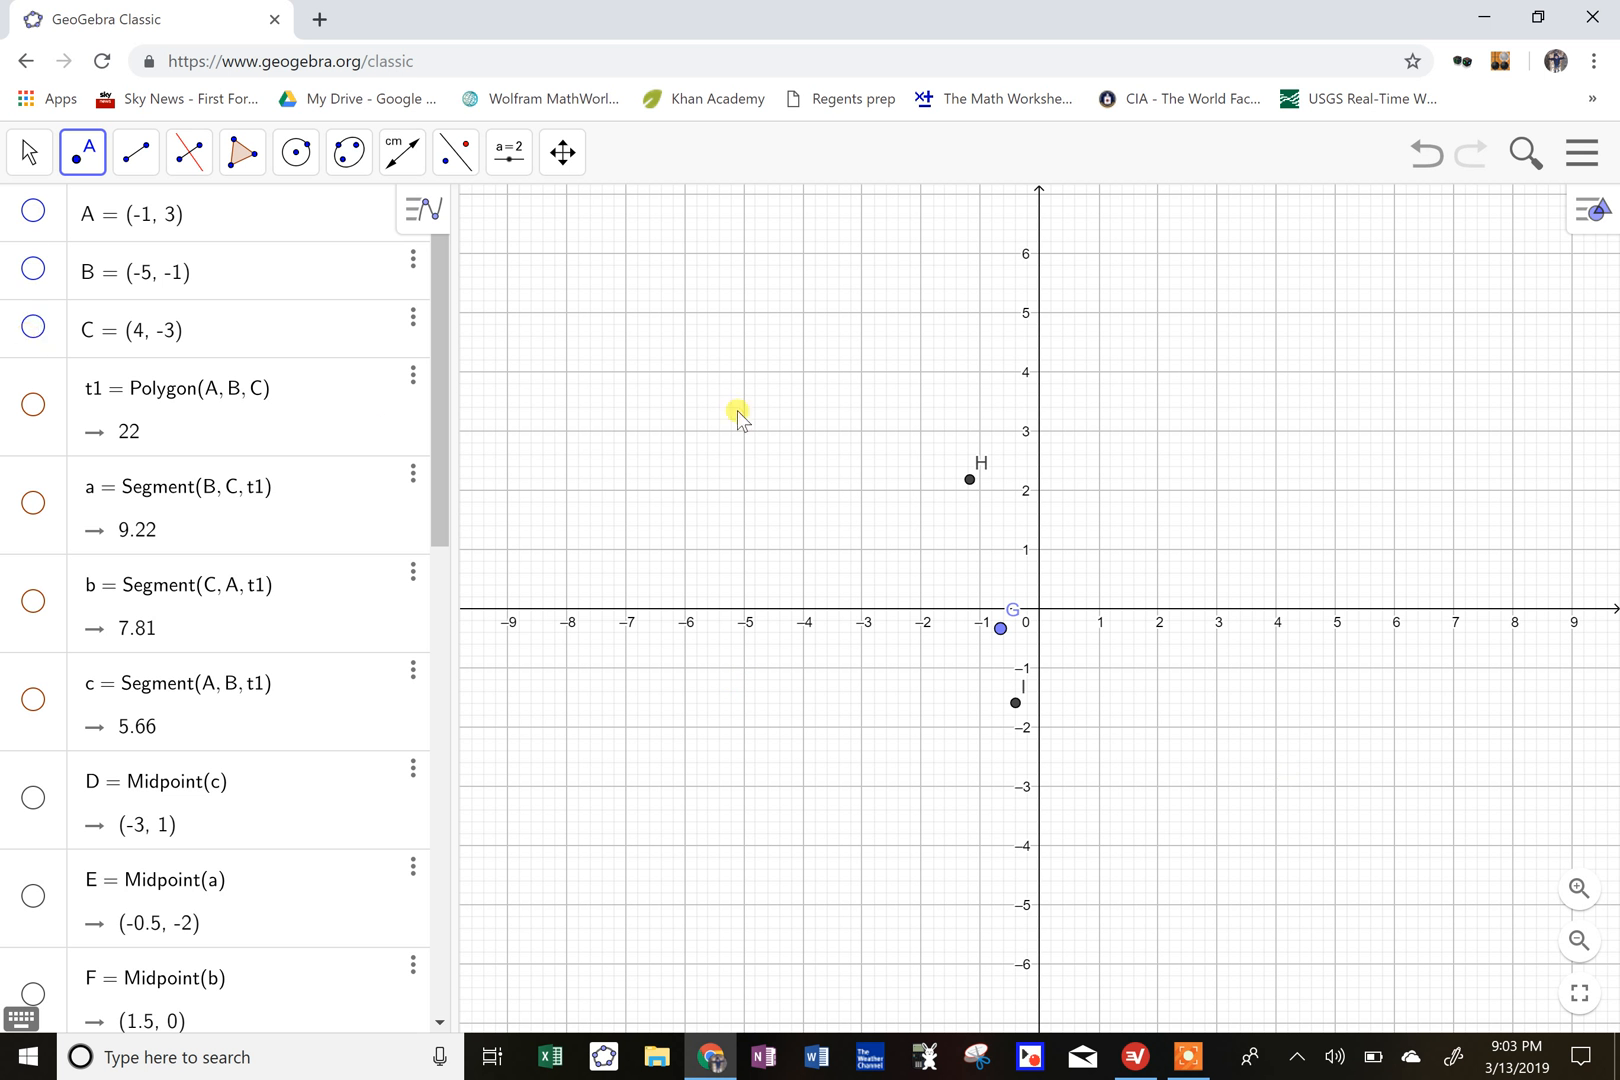
- Draw a best fit line through the three centers G, H and I
click(185, 160)
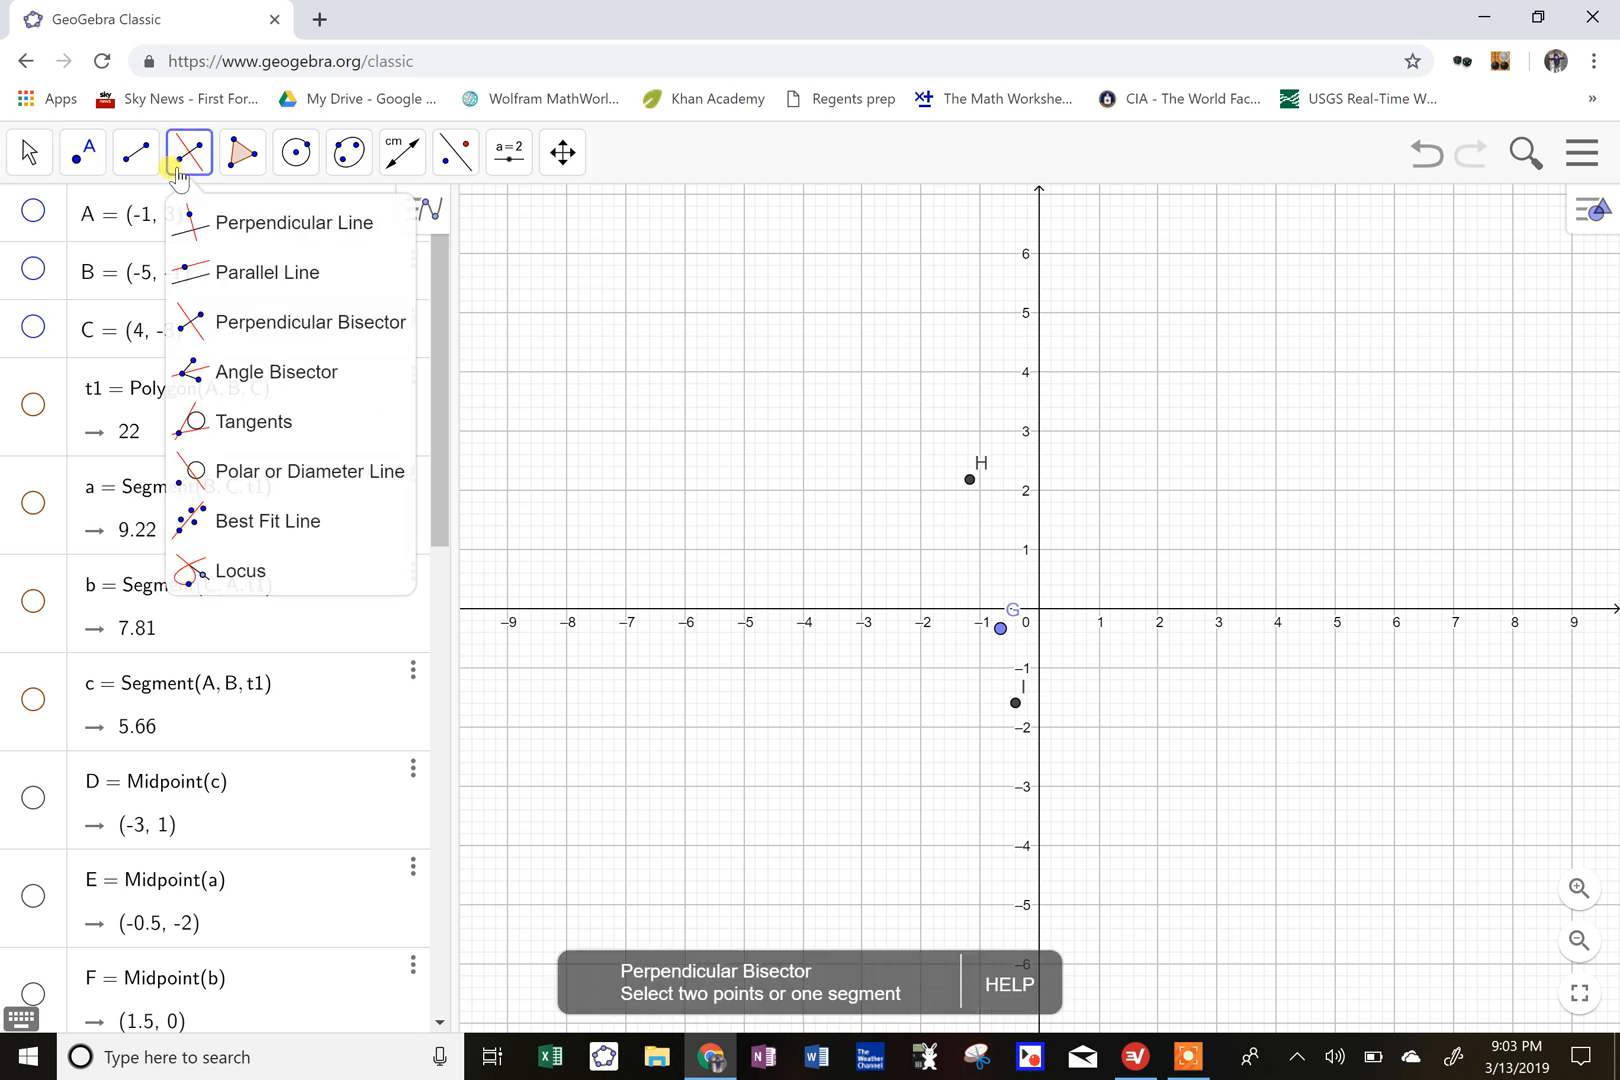
click(252, 528)
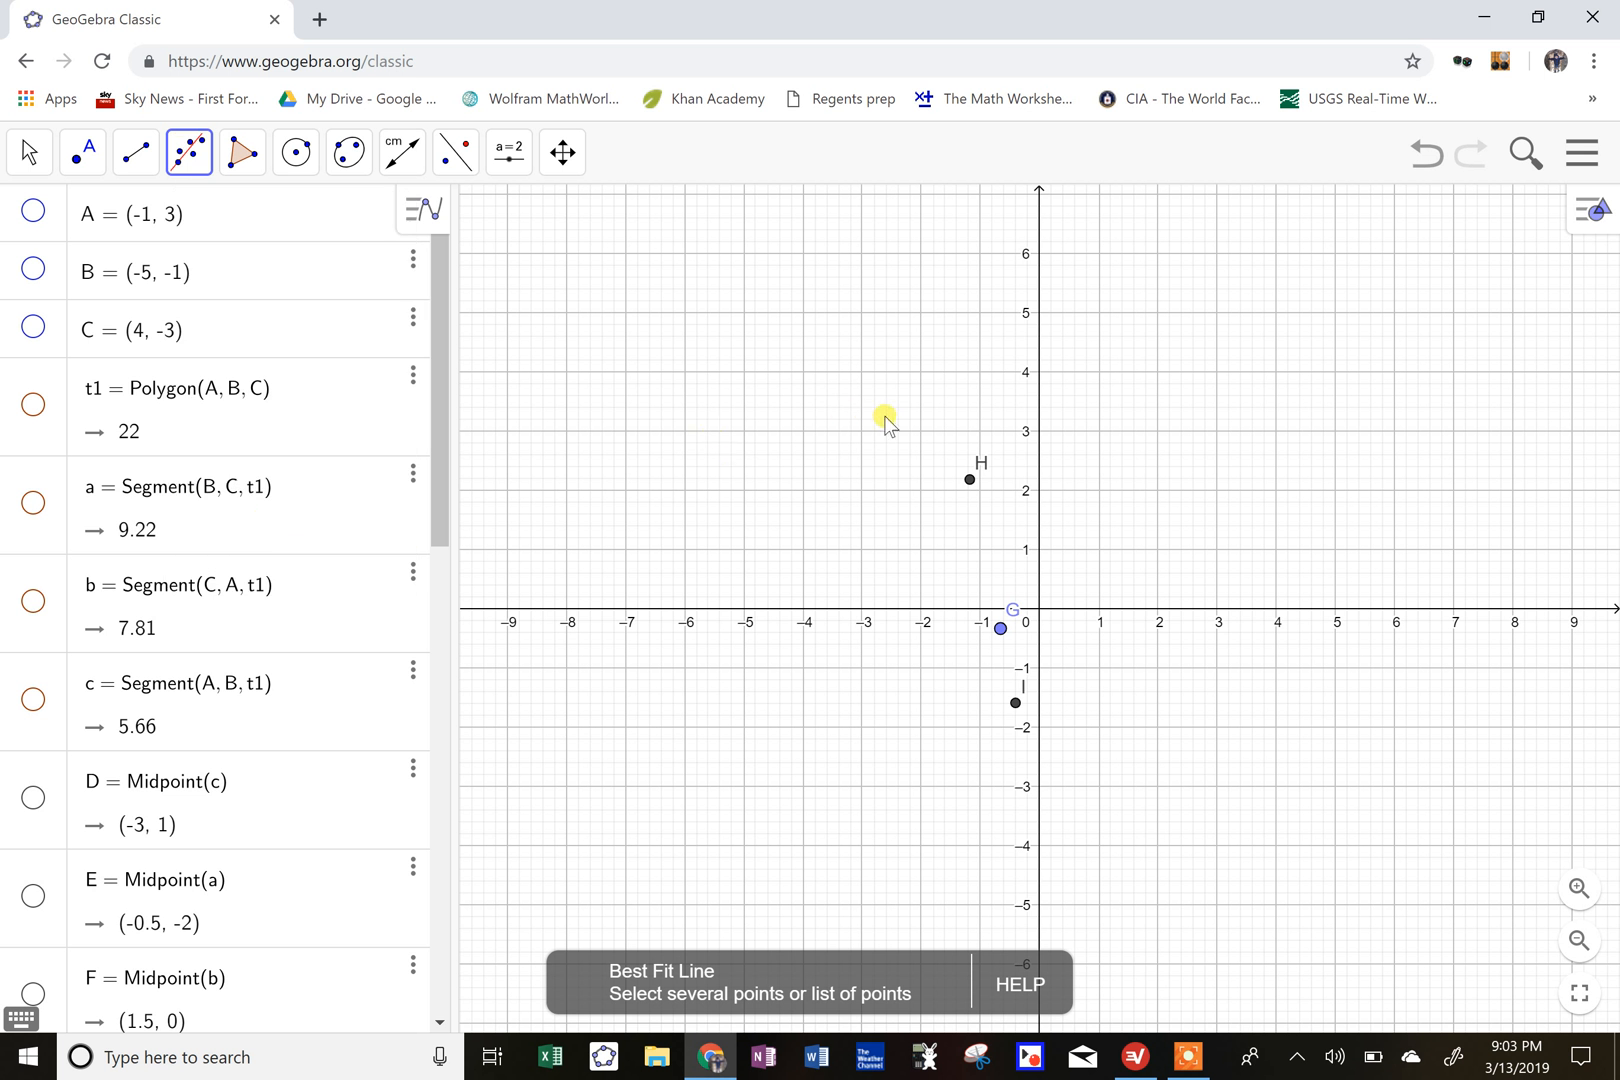
drag(884, 416, 1130, 760)
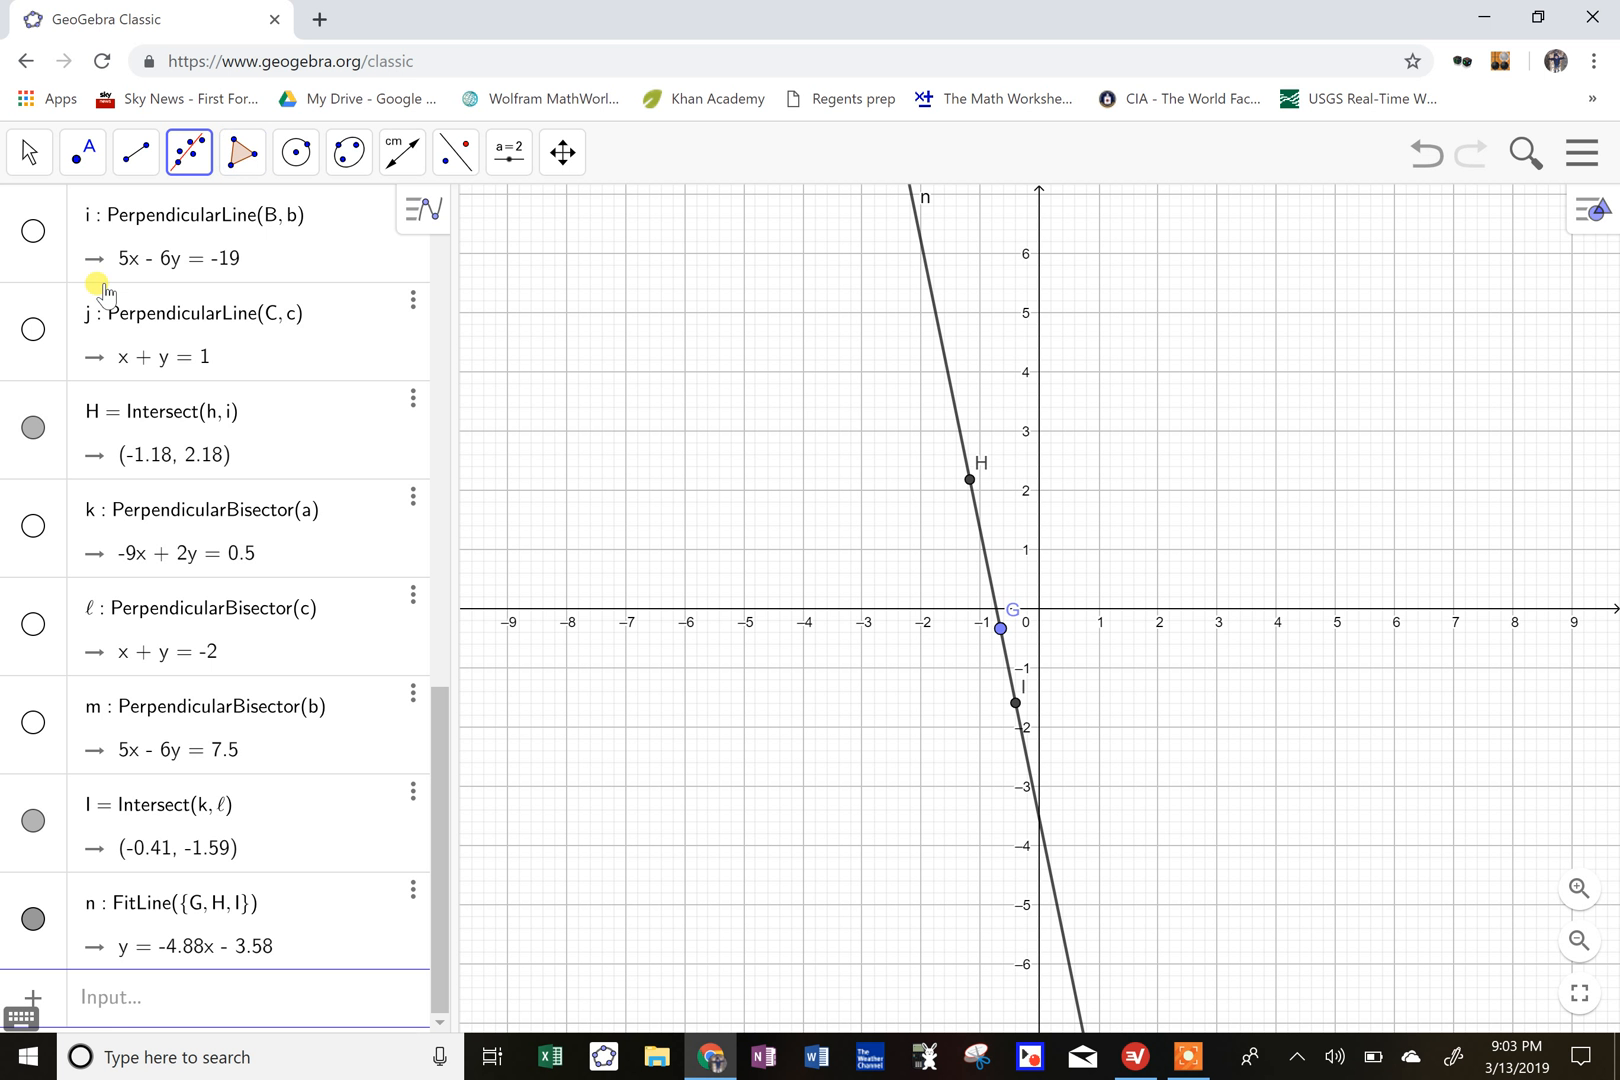
scroll(130, 400, up, 10)
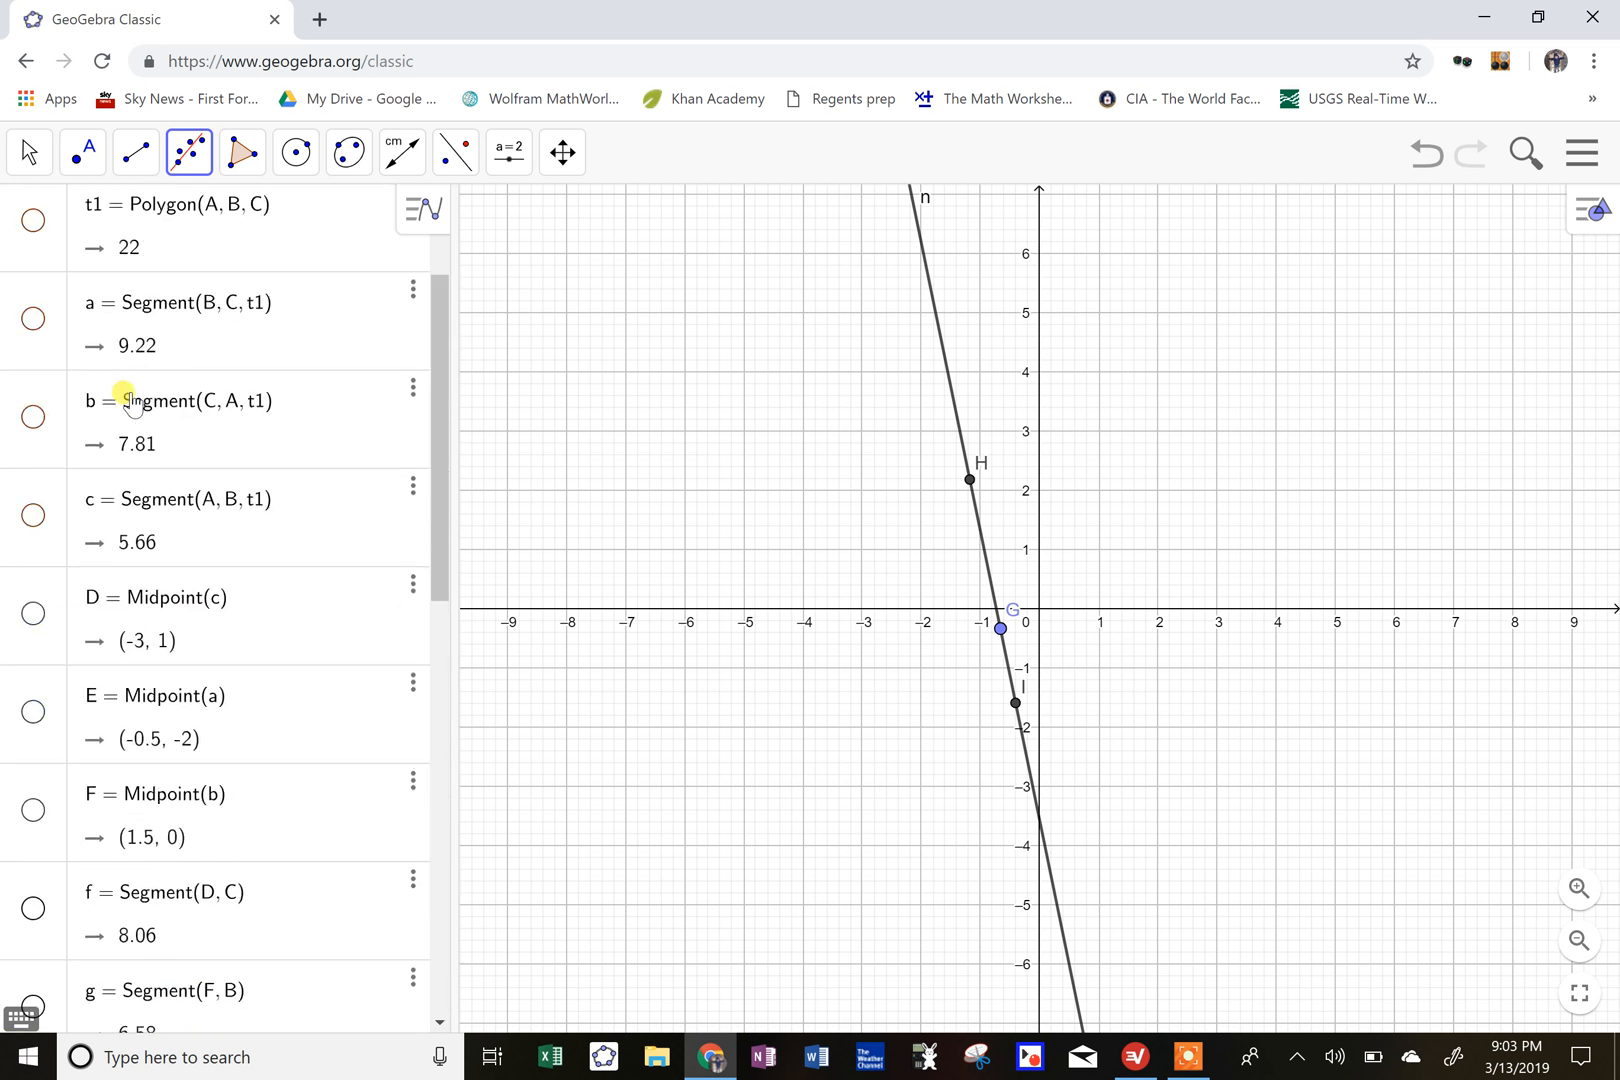
click(33, 213)
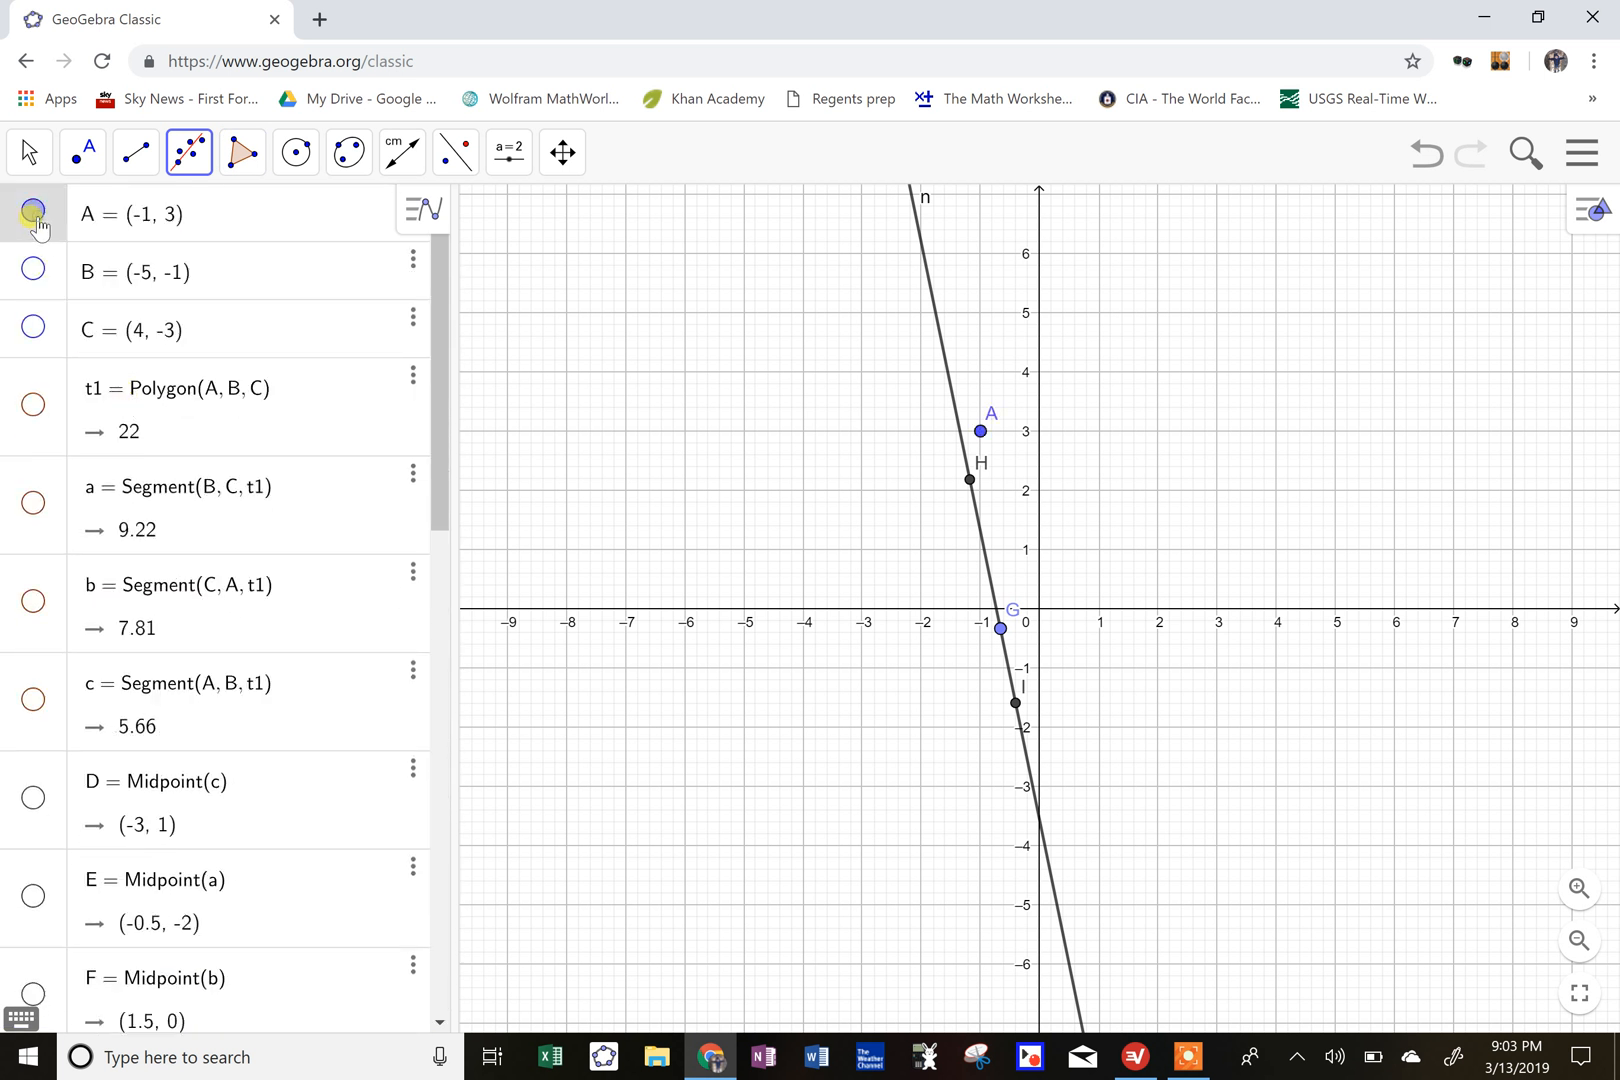
click(33, 268)
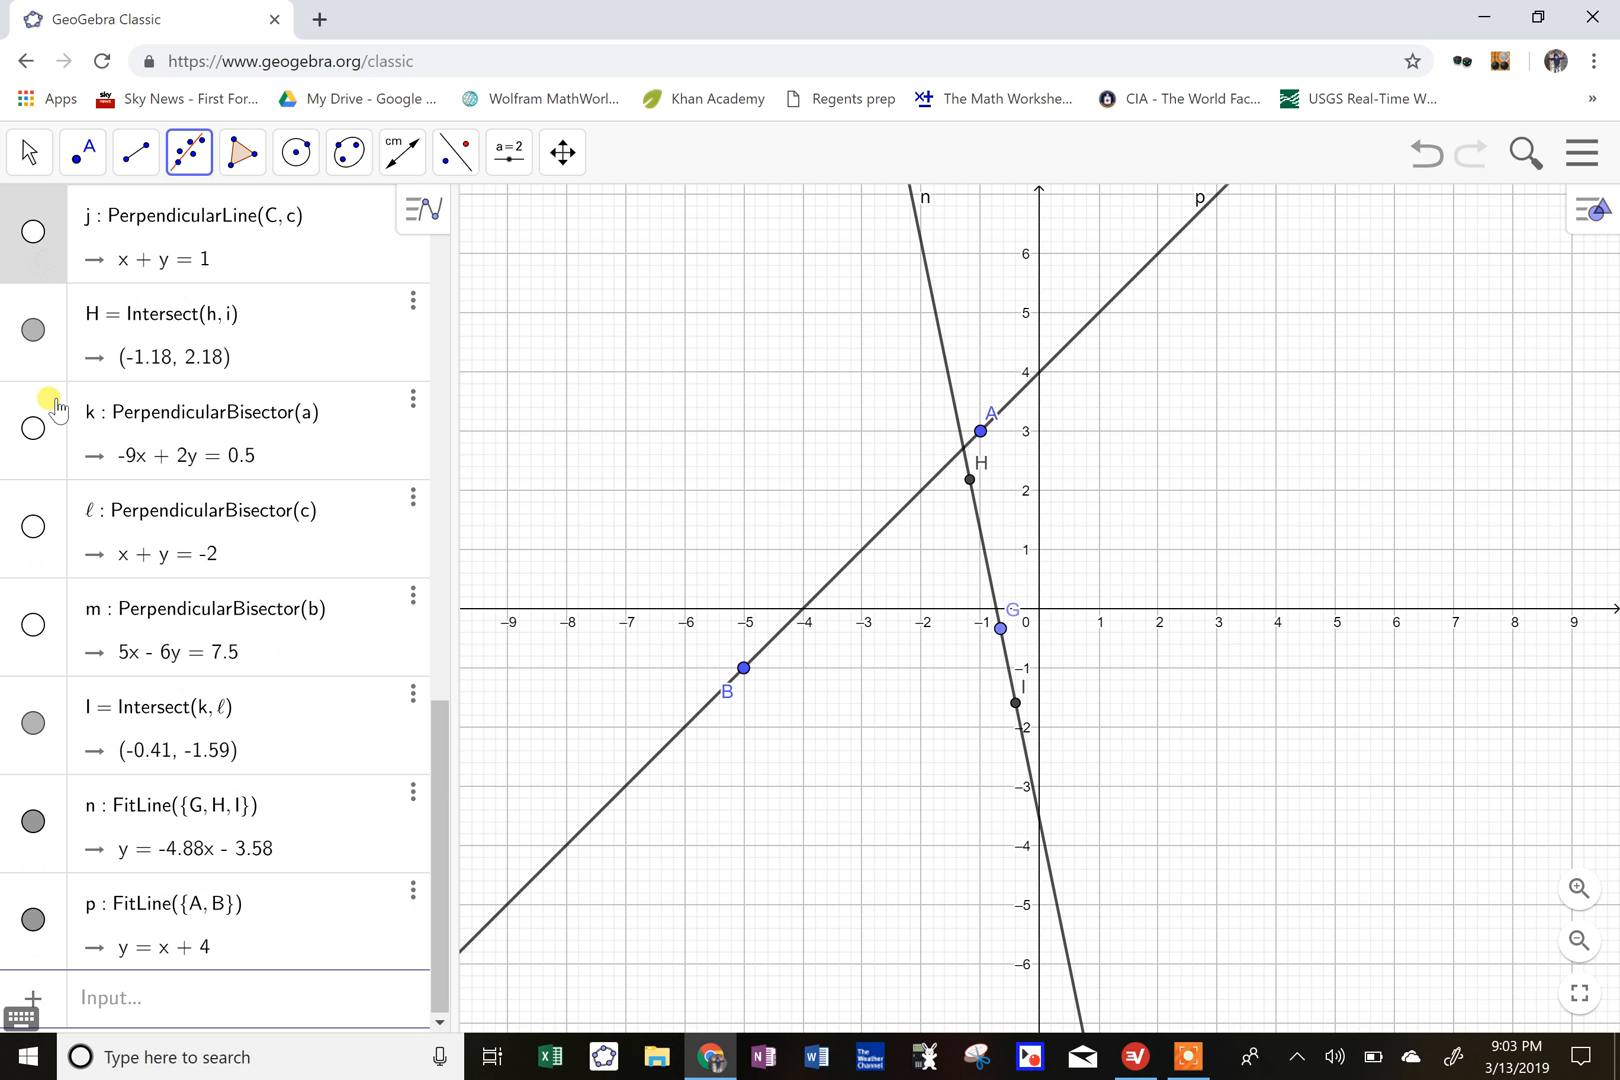
scroll(45, 405, up, 10)
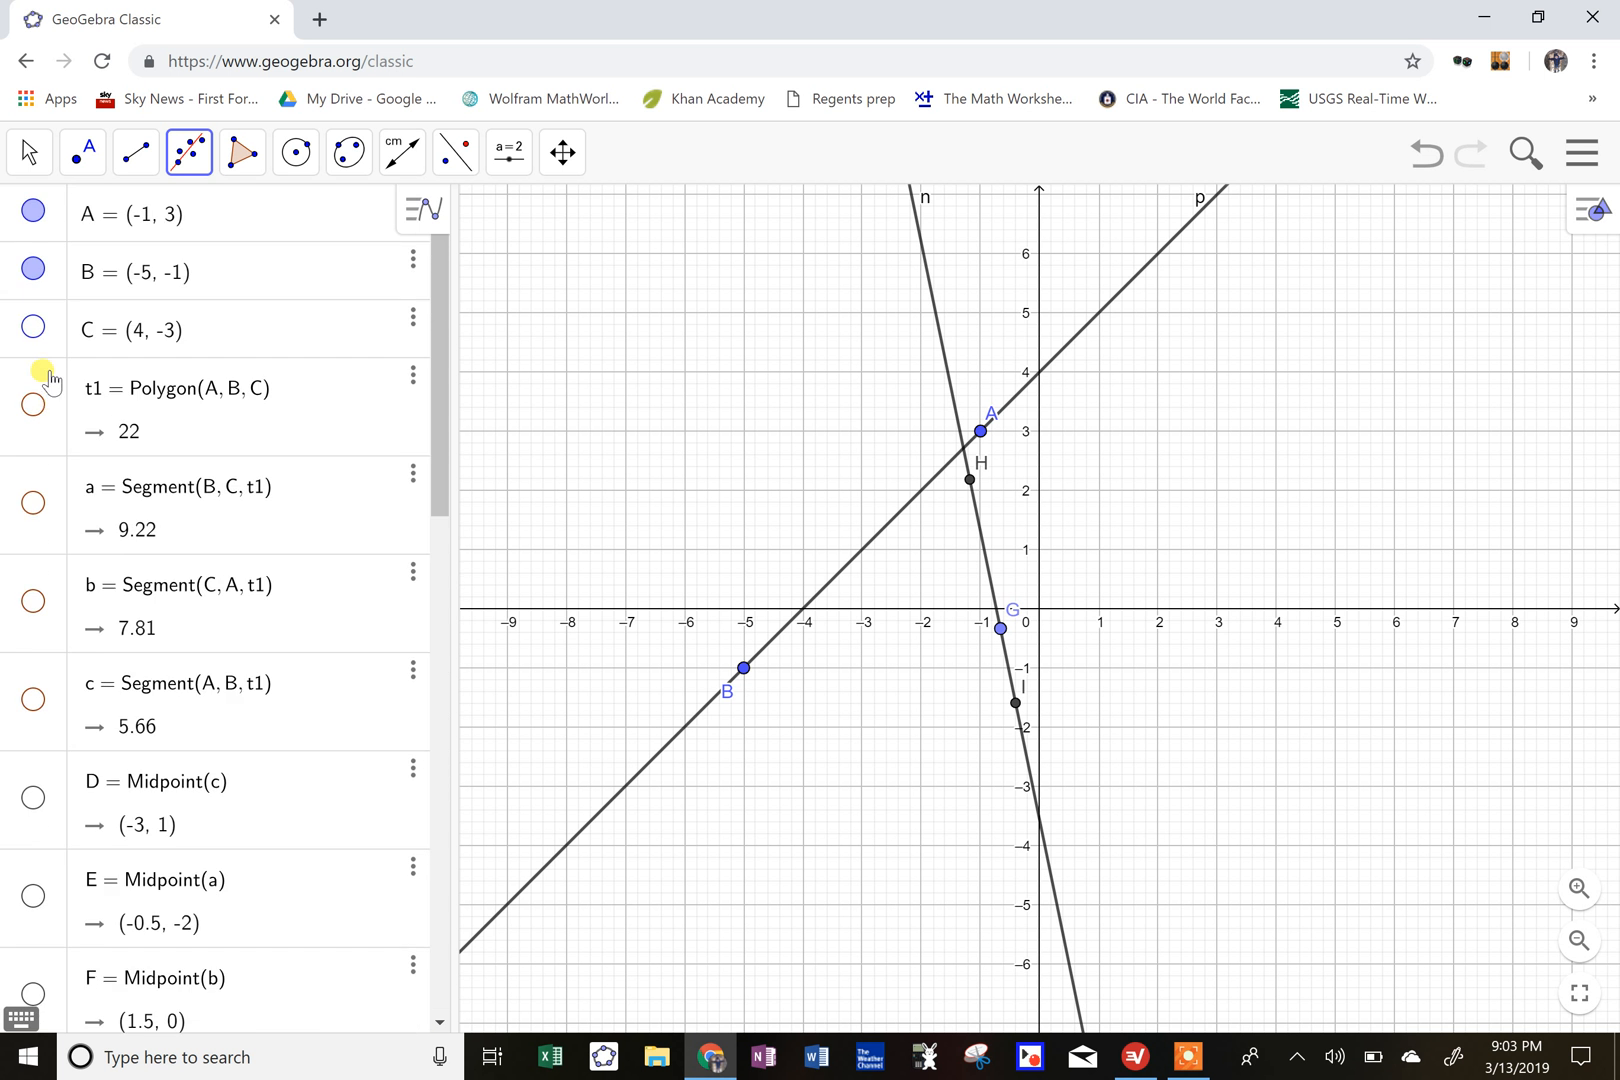
click(33, 268)
click(33, 213)
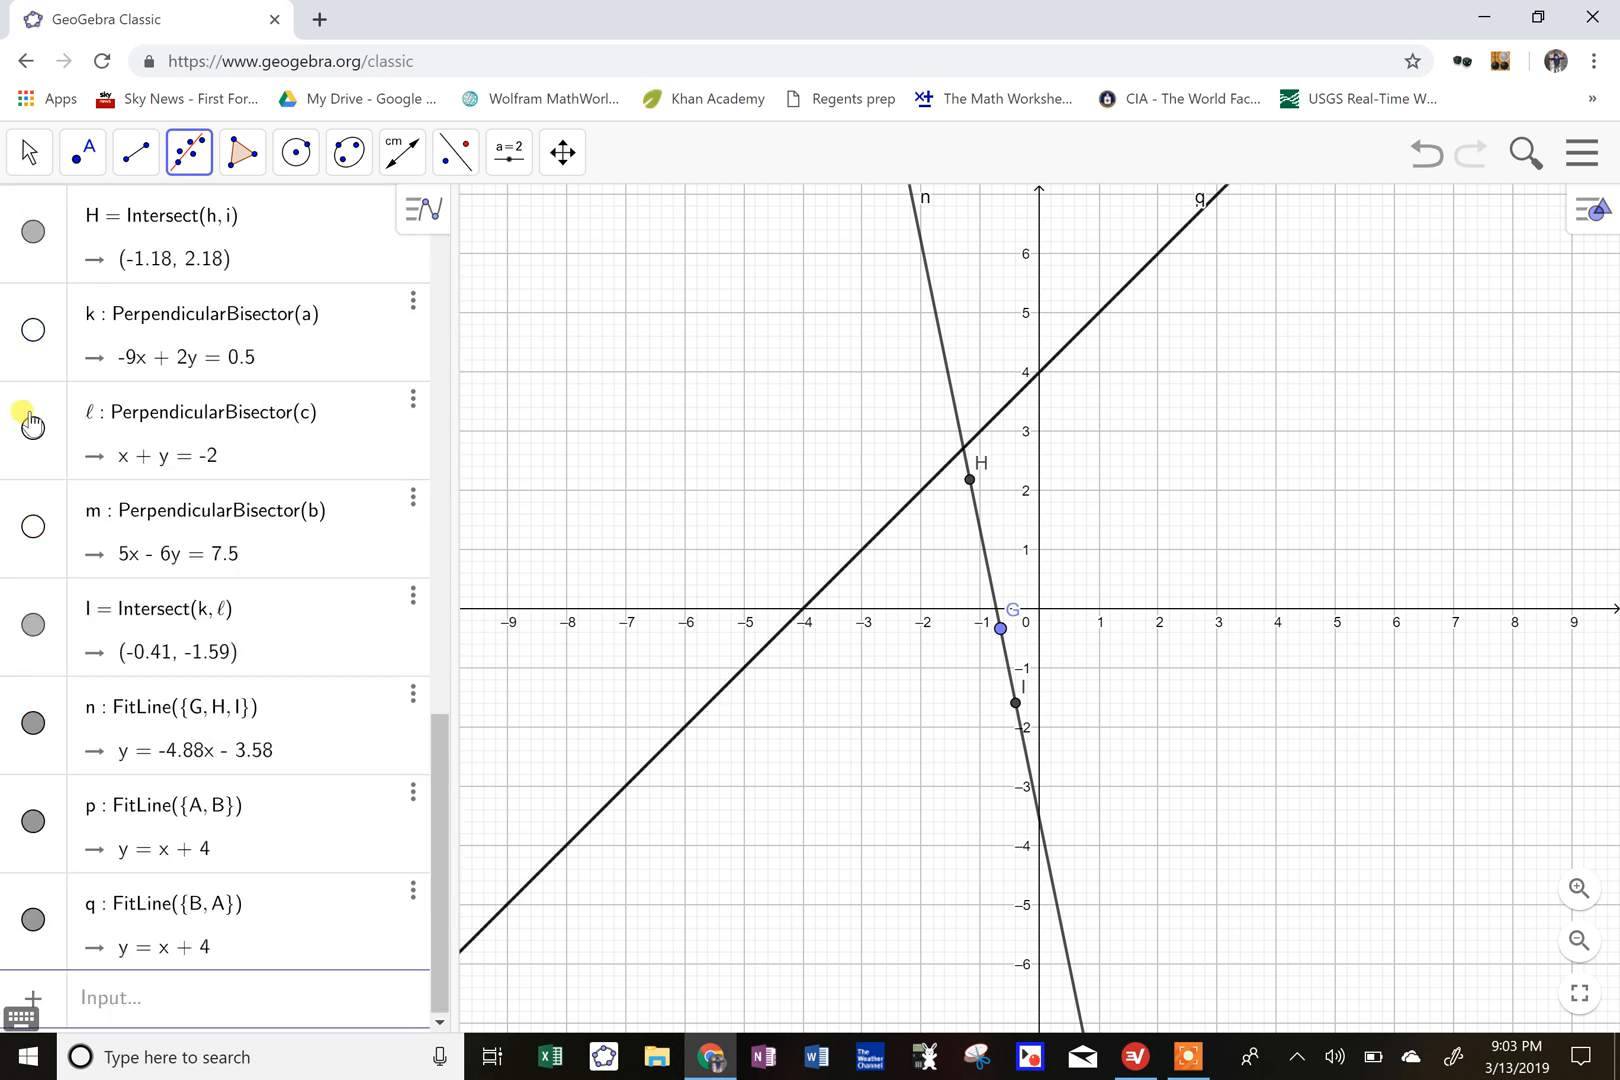
- Show the triangle polygon t1 with its sides again, leaving the vertices A, B and C hidden
scroll(45, 400, up, 10)
scroll(52, 400, up, 5)
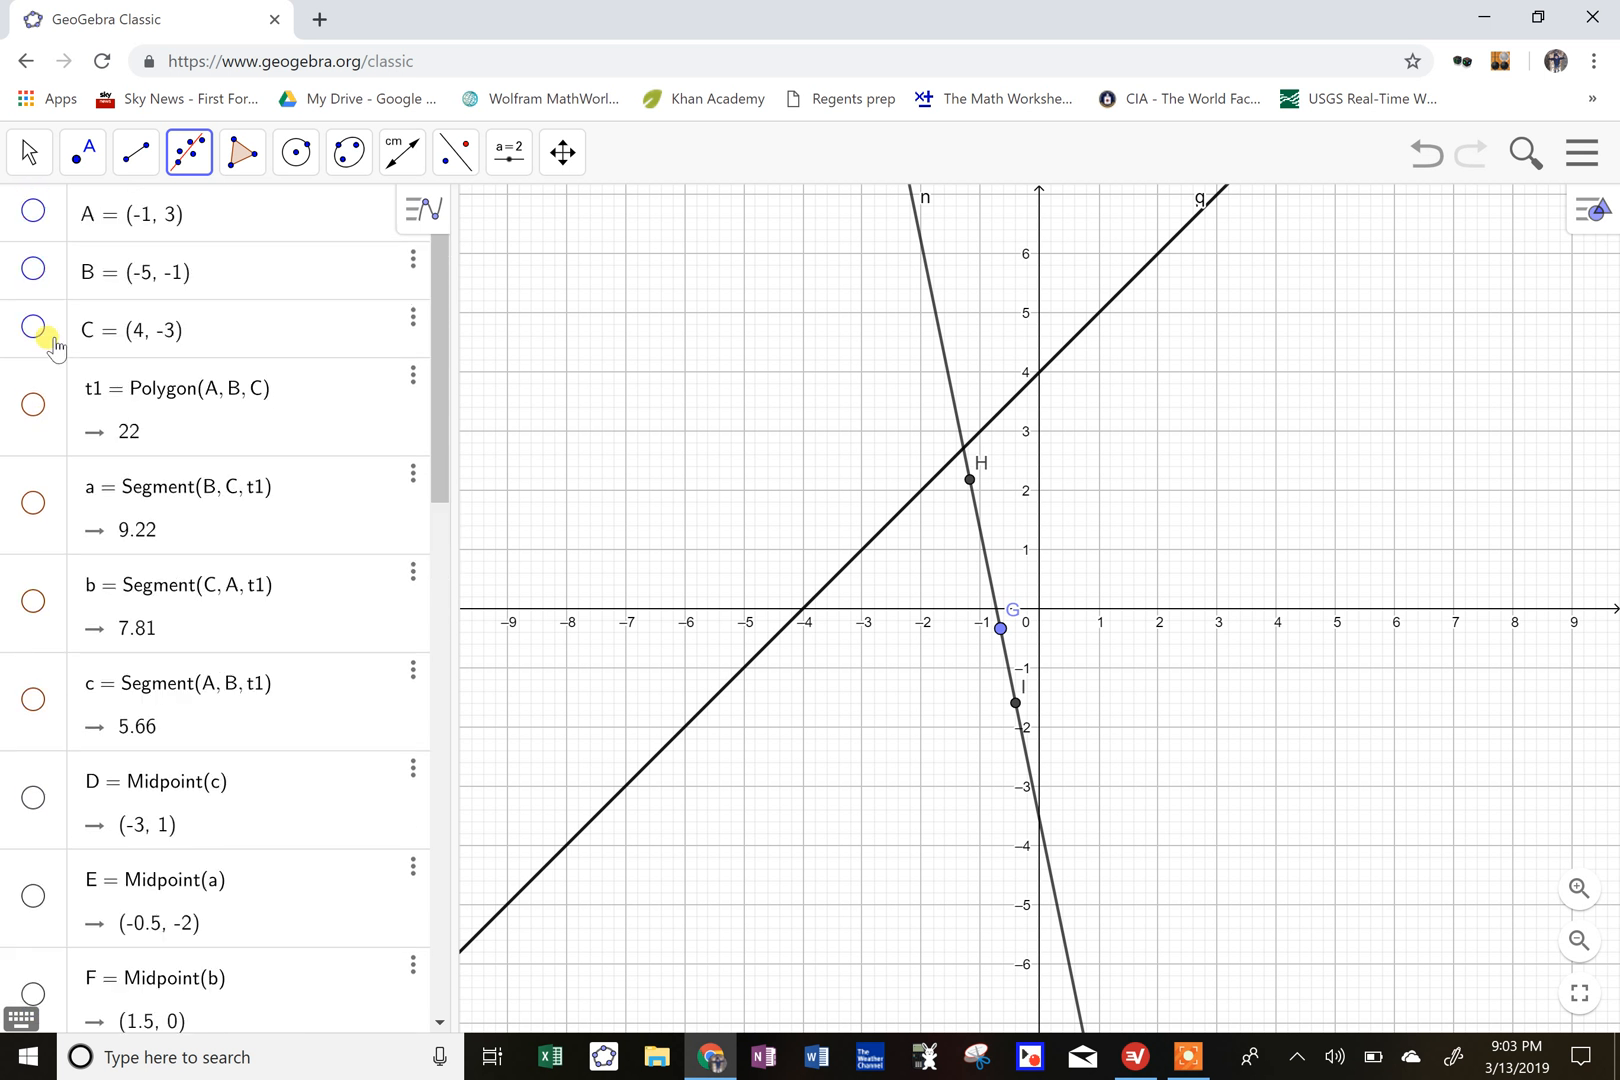
click(33, 404)
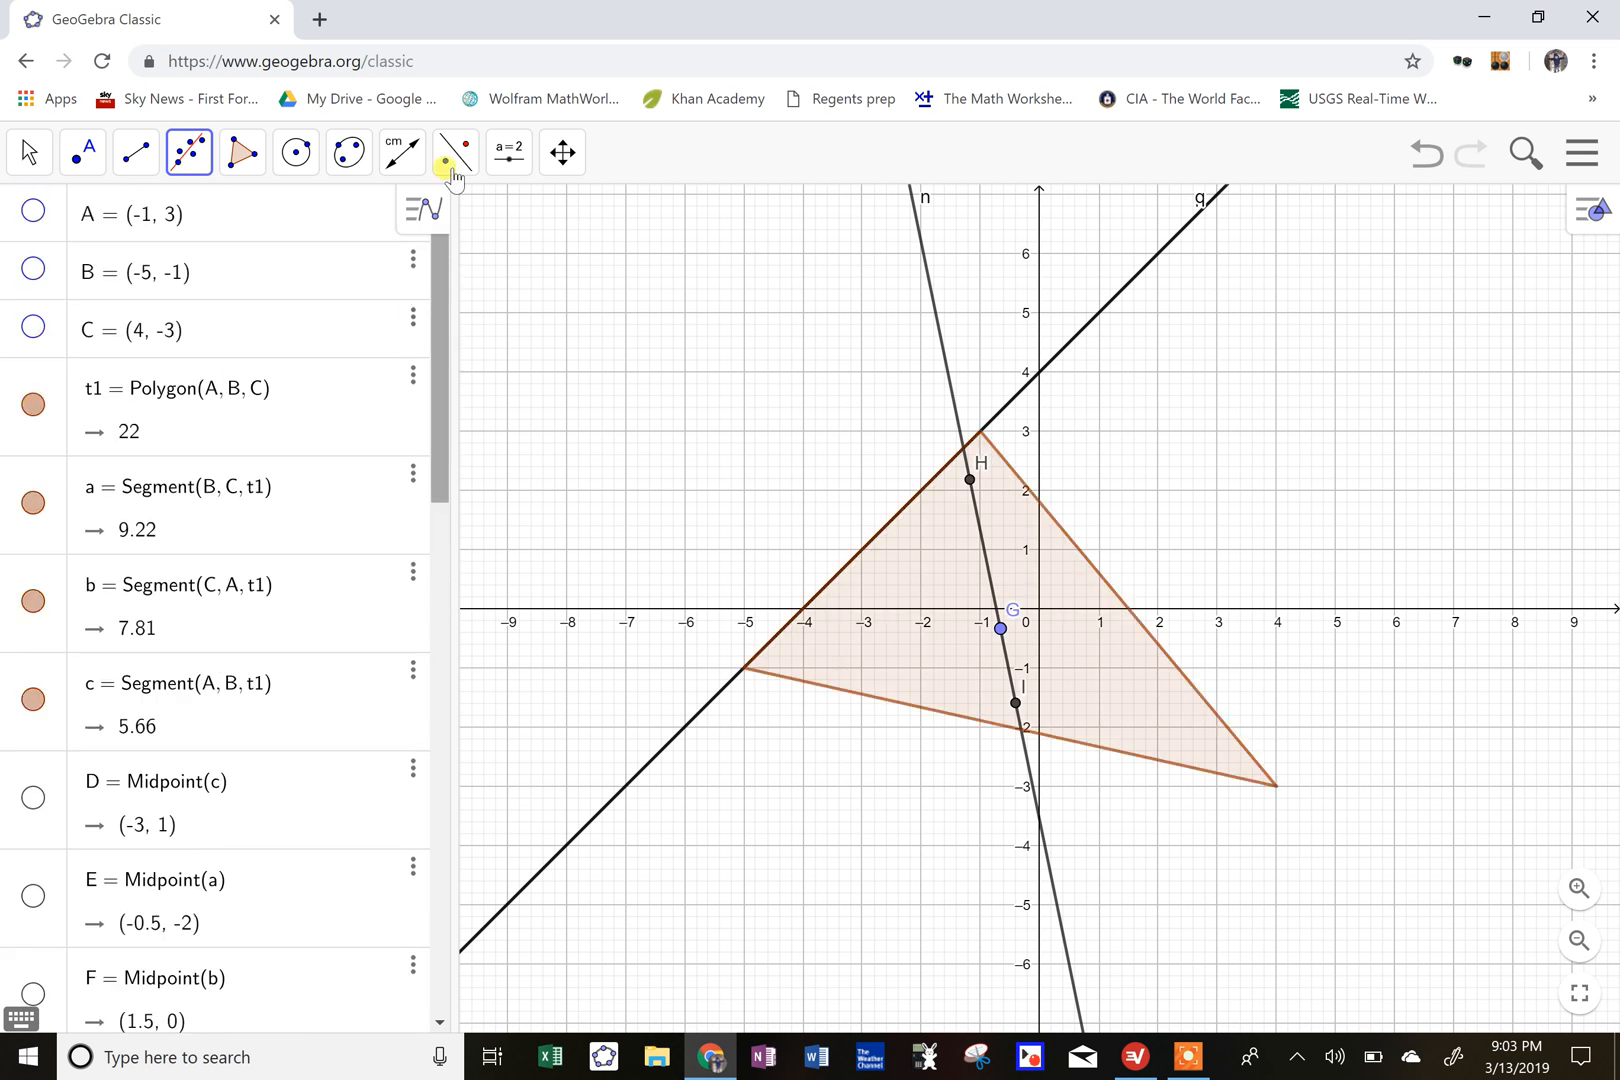
- Draw a circle centered at point I that passes through the triangle's vertex at (-5, -1)
click(296, 152)
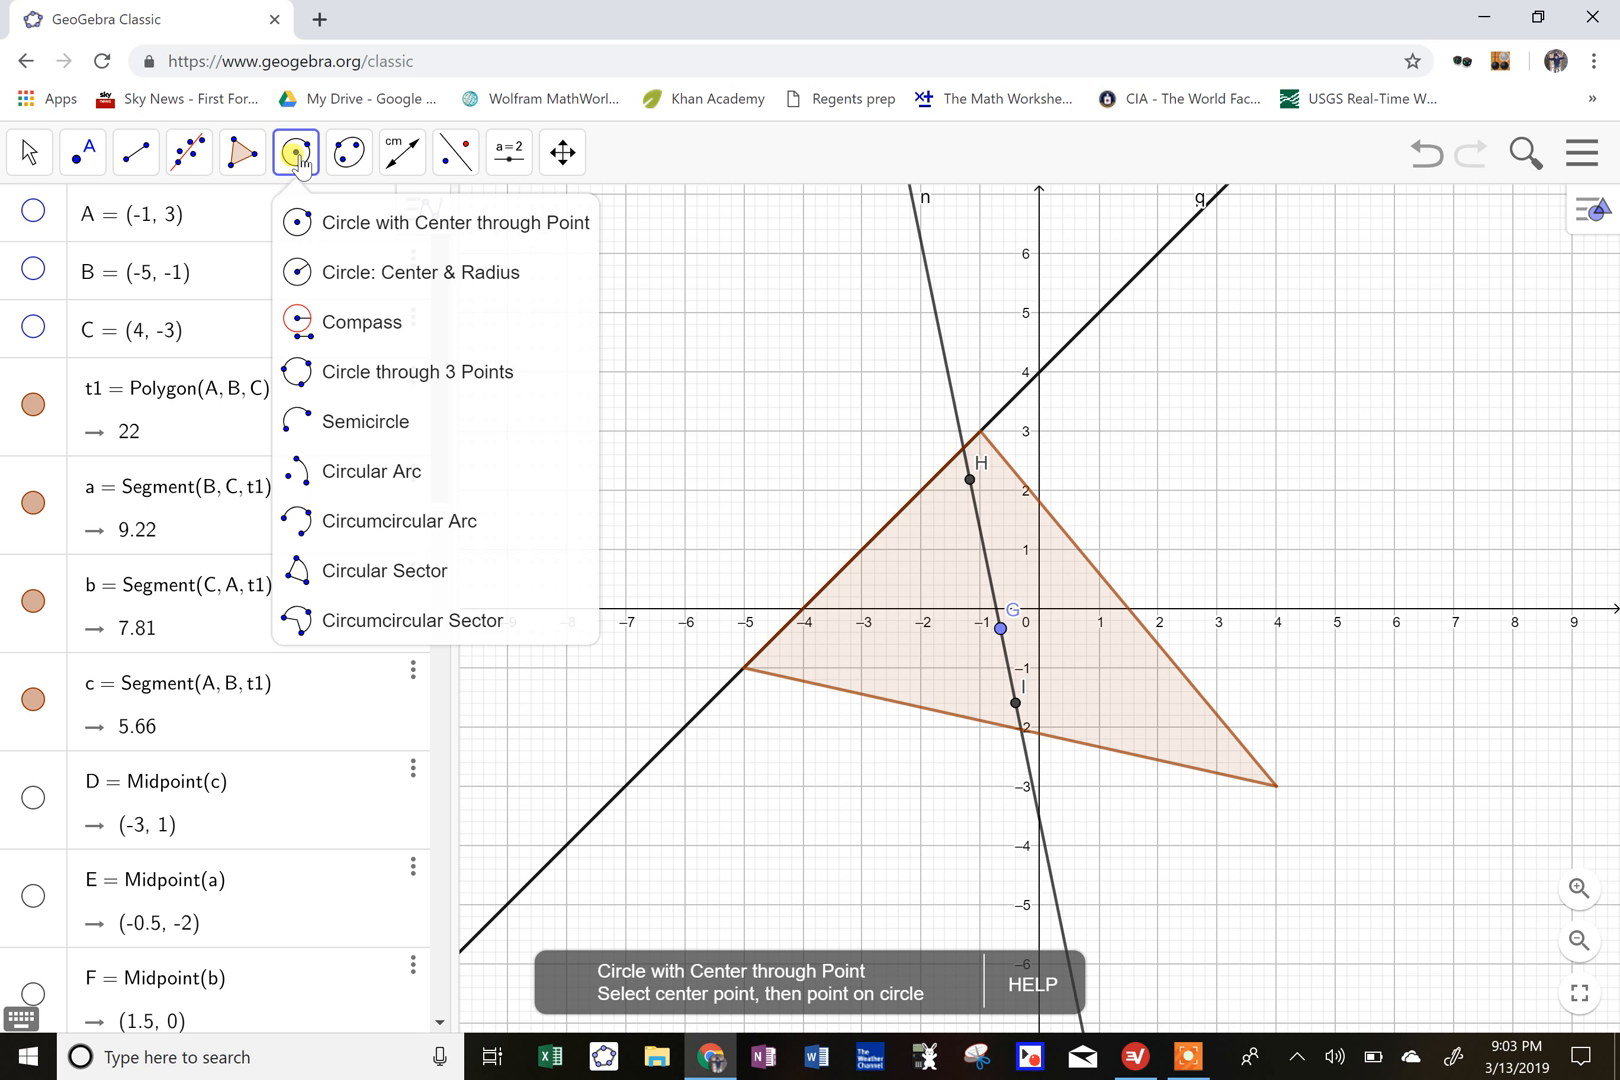
click(337, 245)
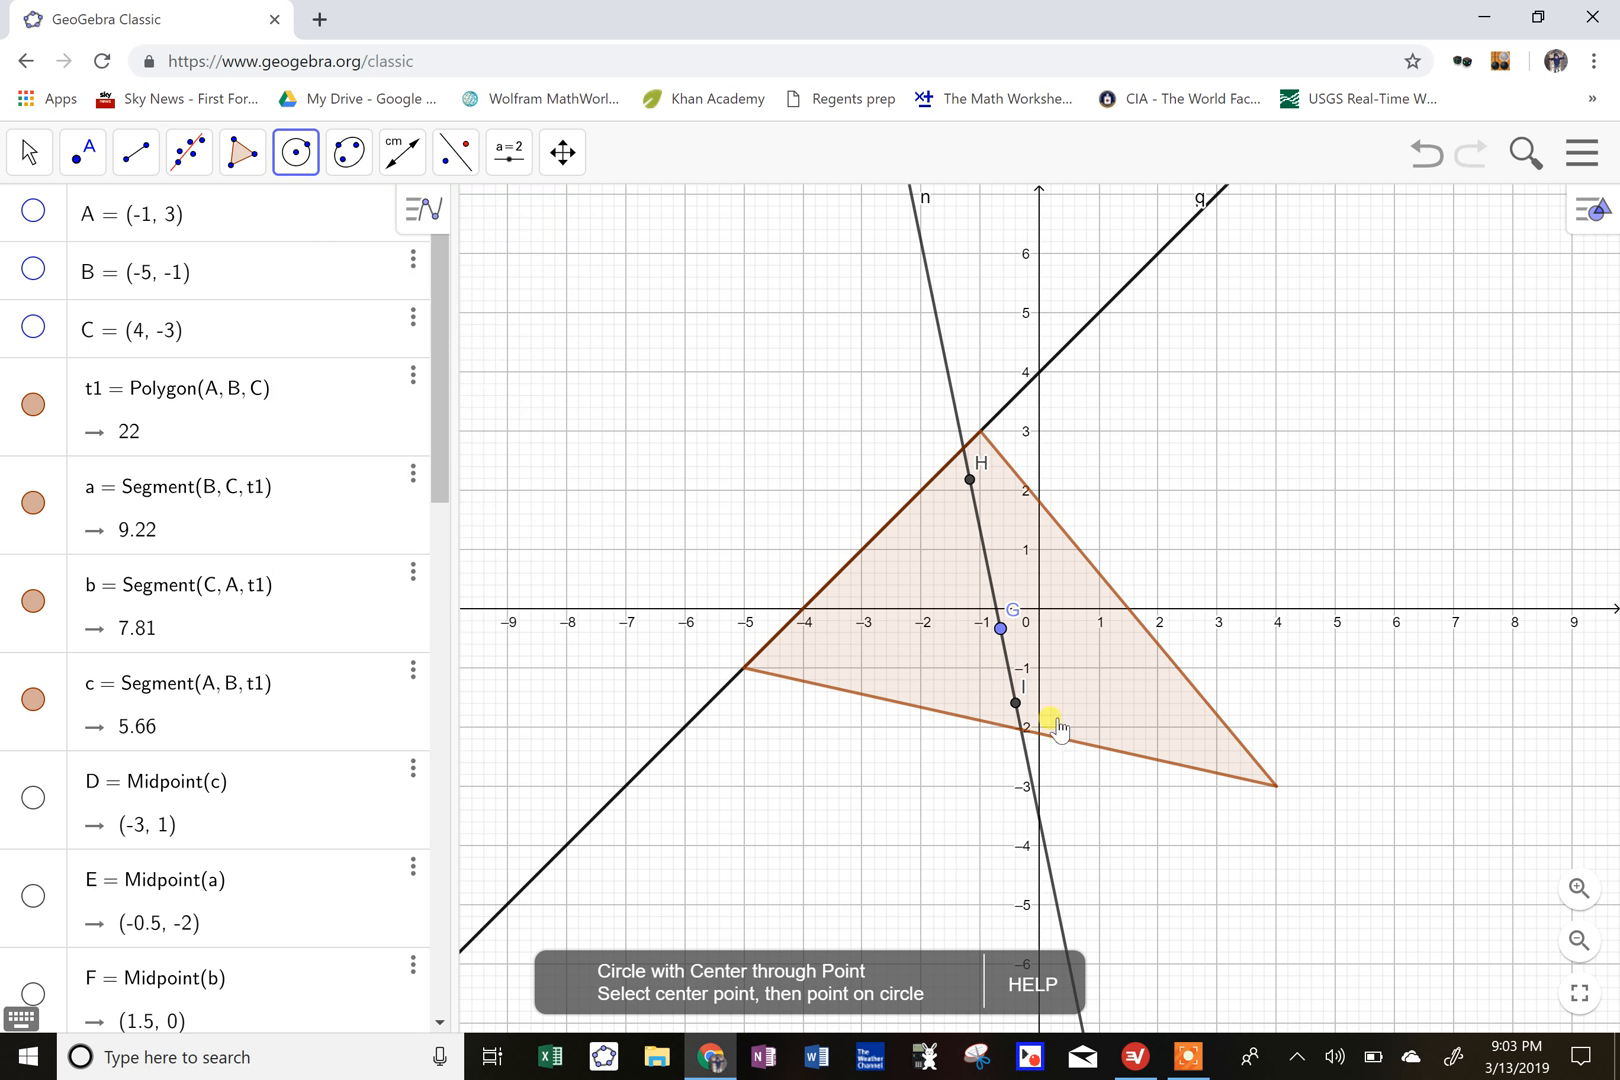
click(1015, 704)
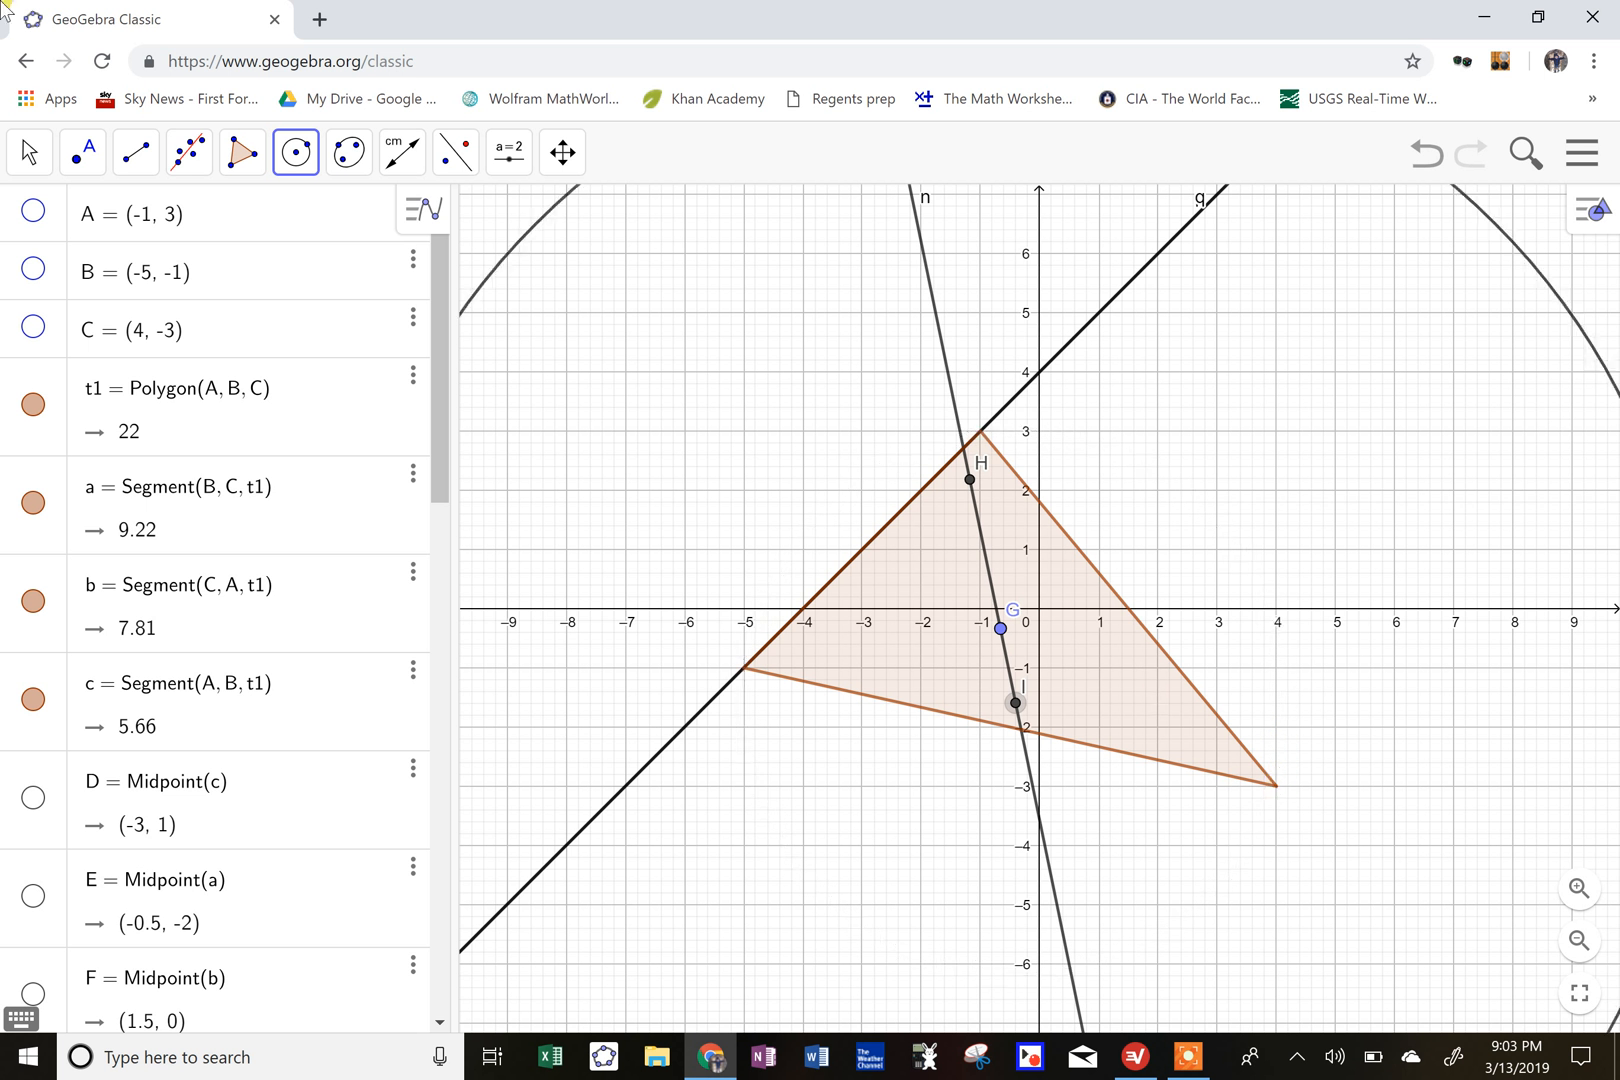
click(29, 69)
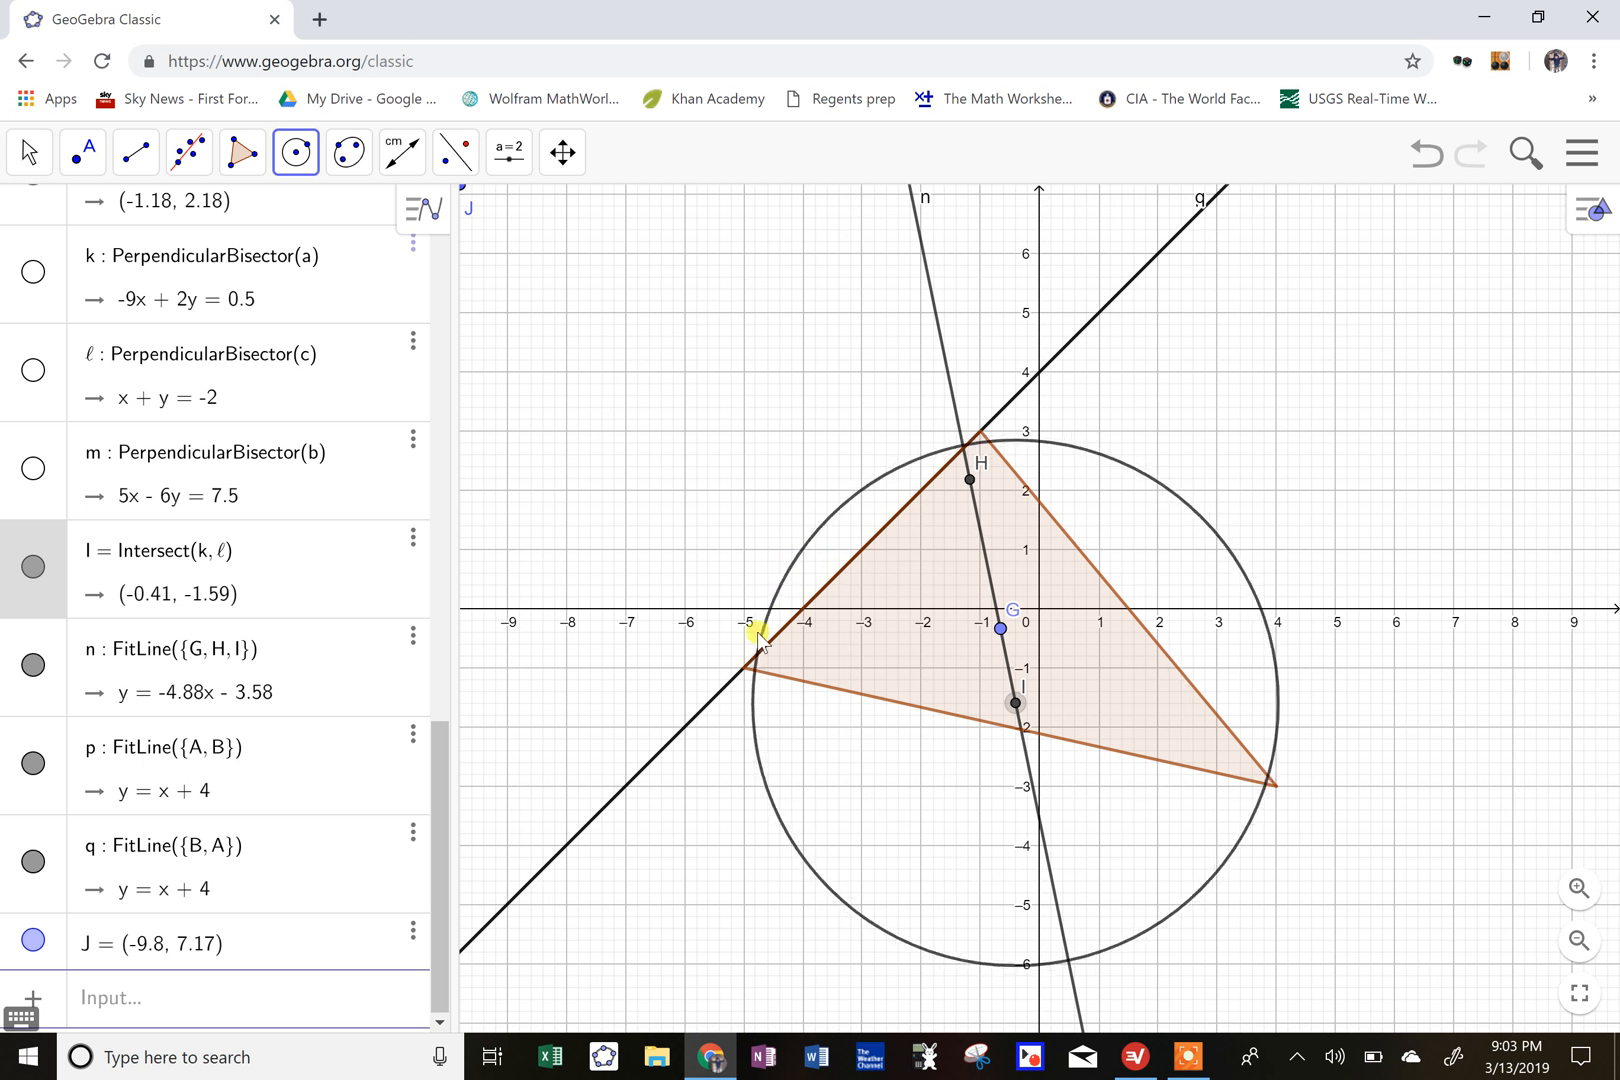
click(742, 668)
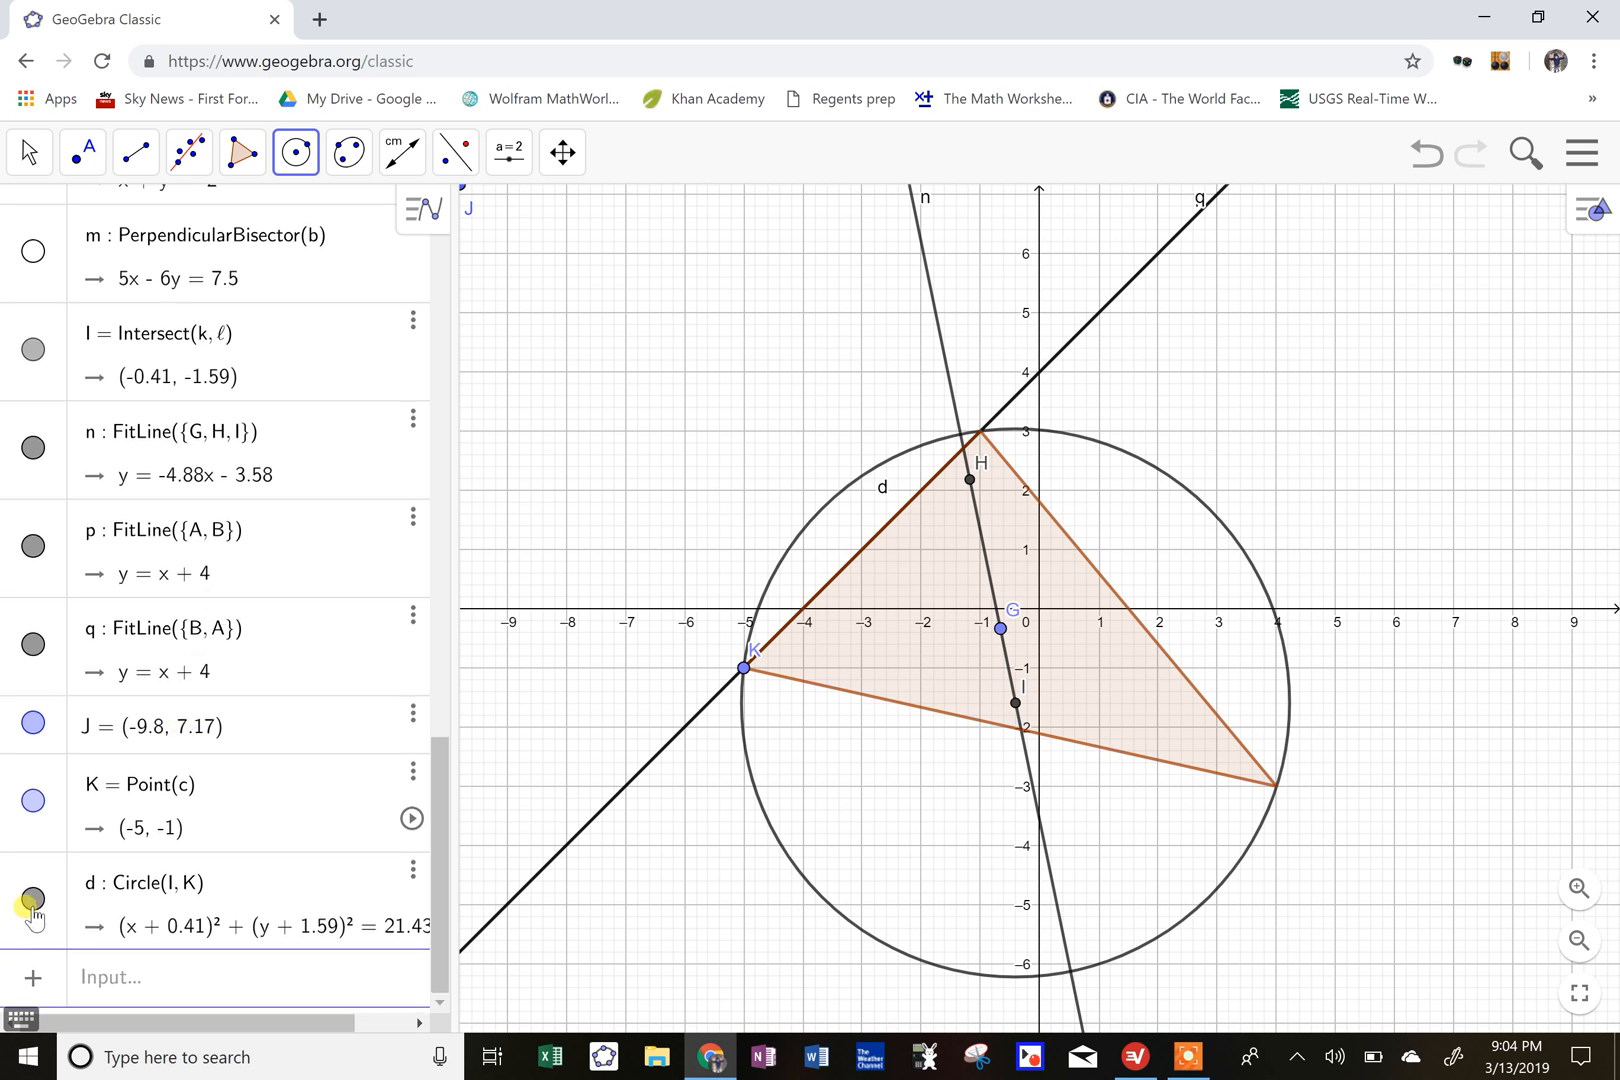
- Hide the best fit lines q, p and n
click(38, 648)
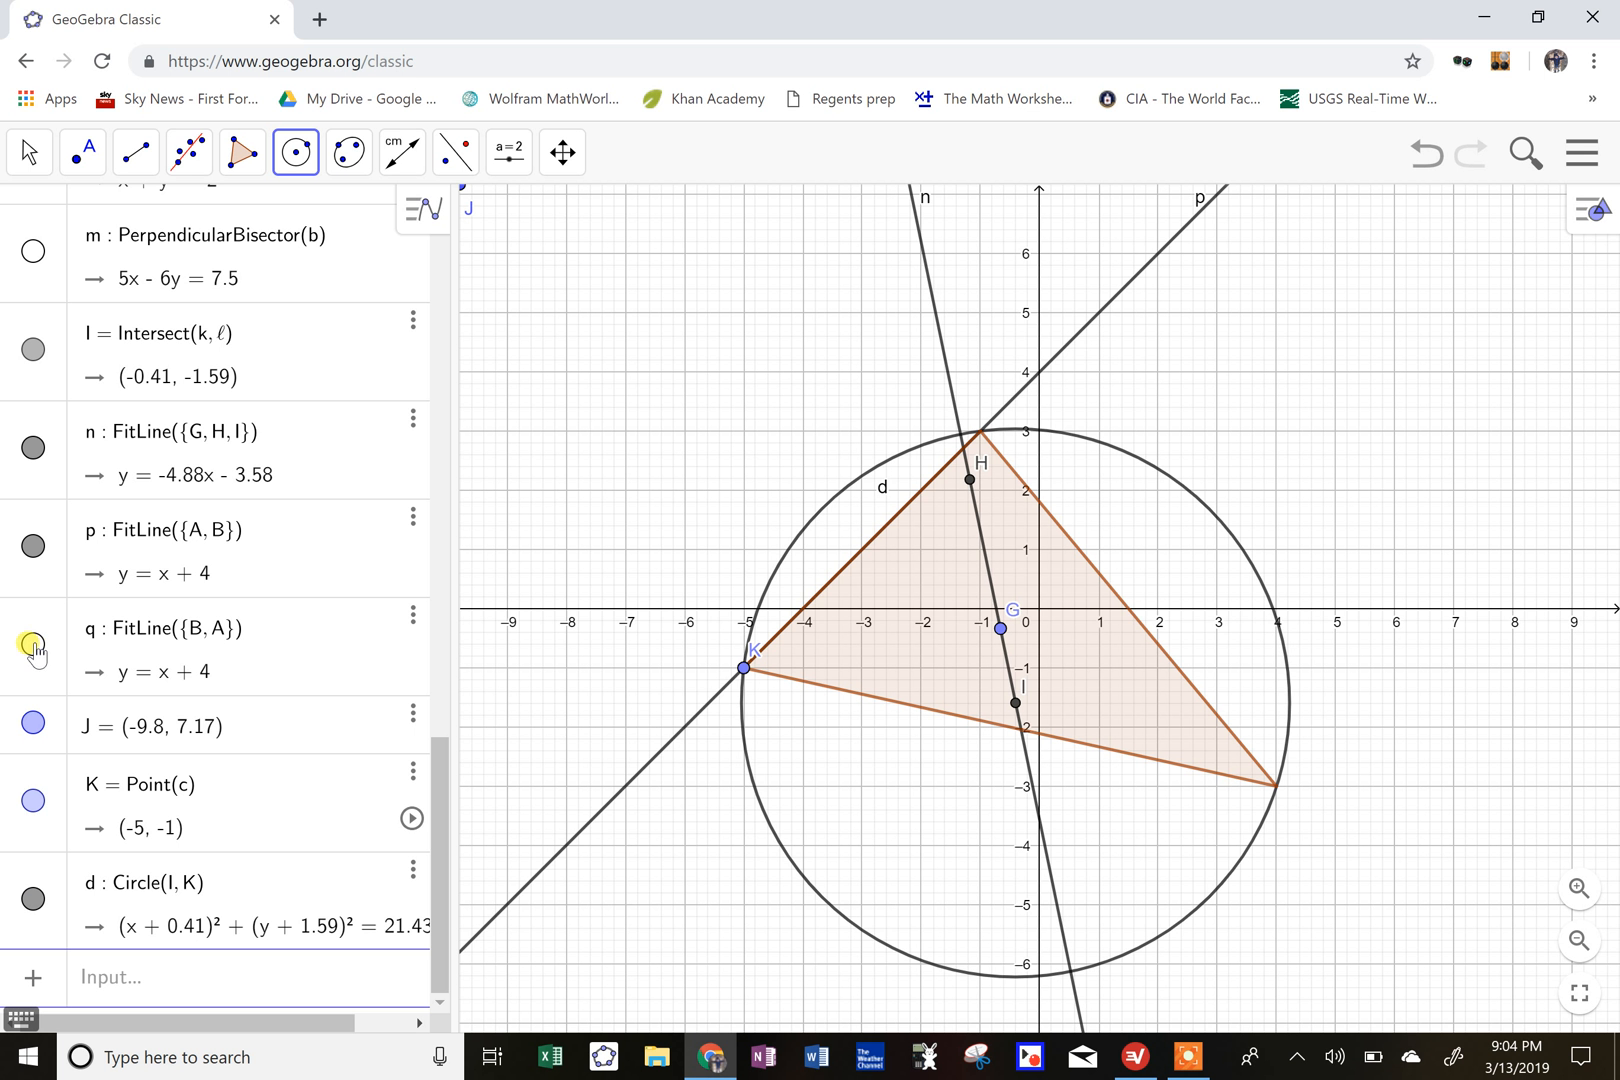
click(33, 545)
click(33, 447)
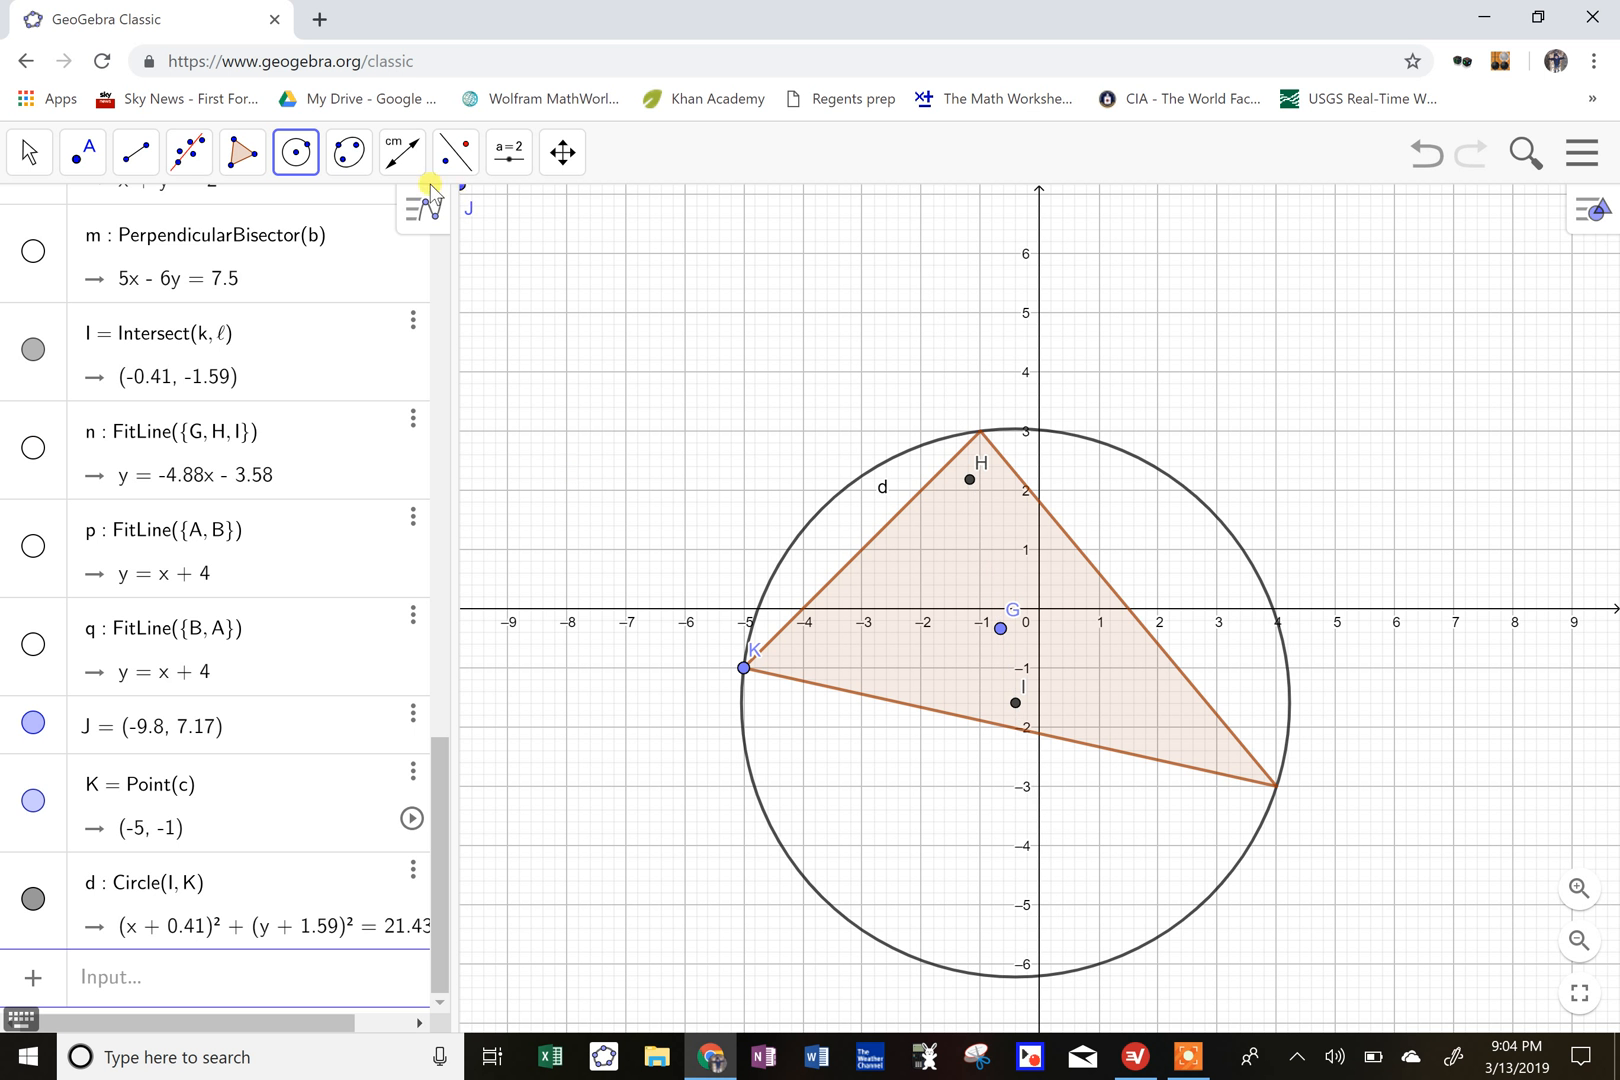
- Draw a circle centered on the triangle's vertex at (-1, 3), passing through a point at about (0.82, 2.65)
click(245, 157)
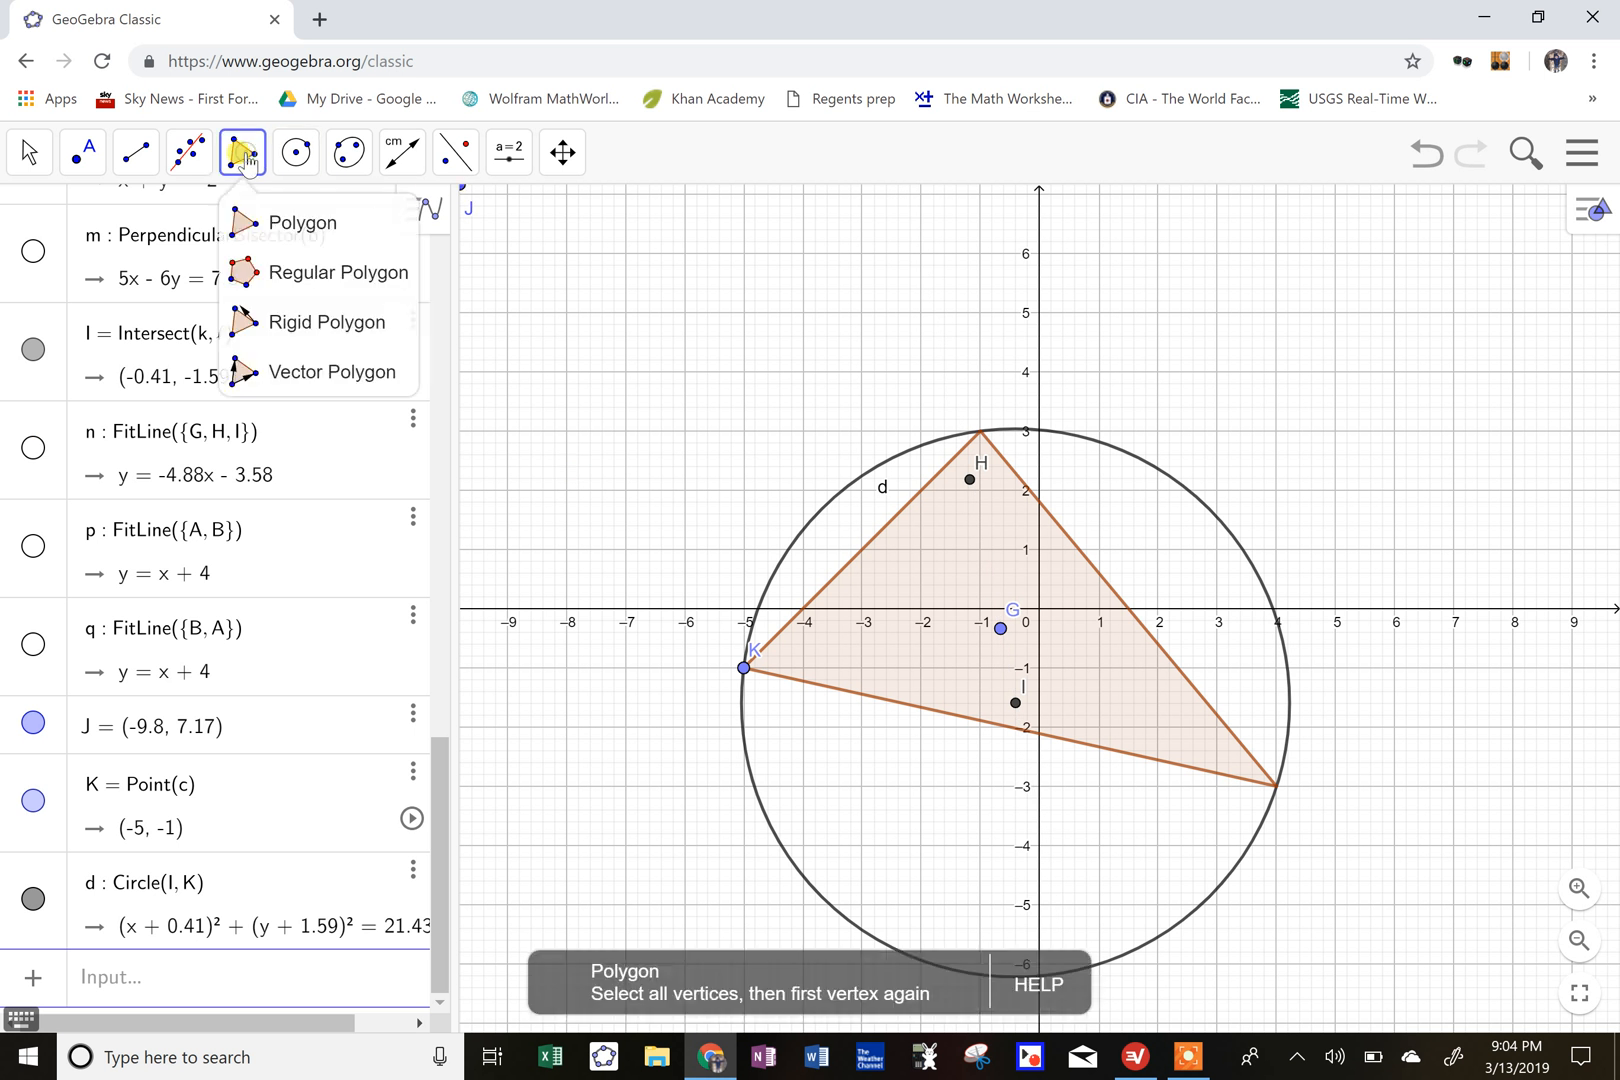
click(188, 152)
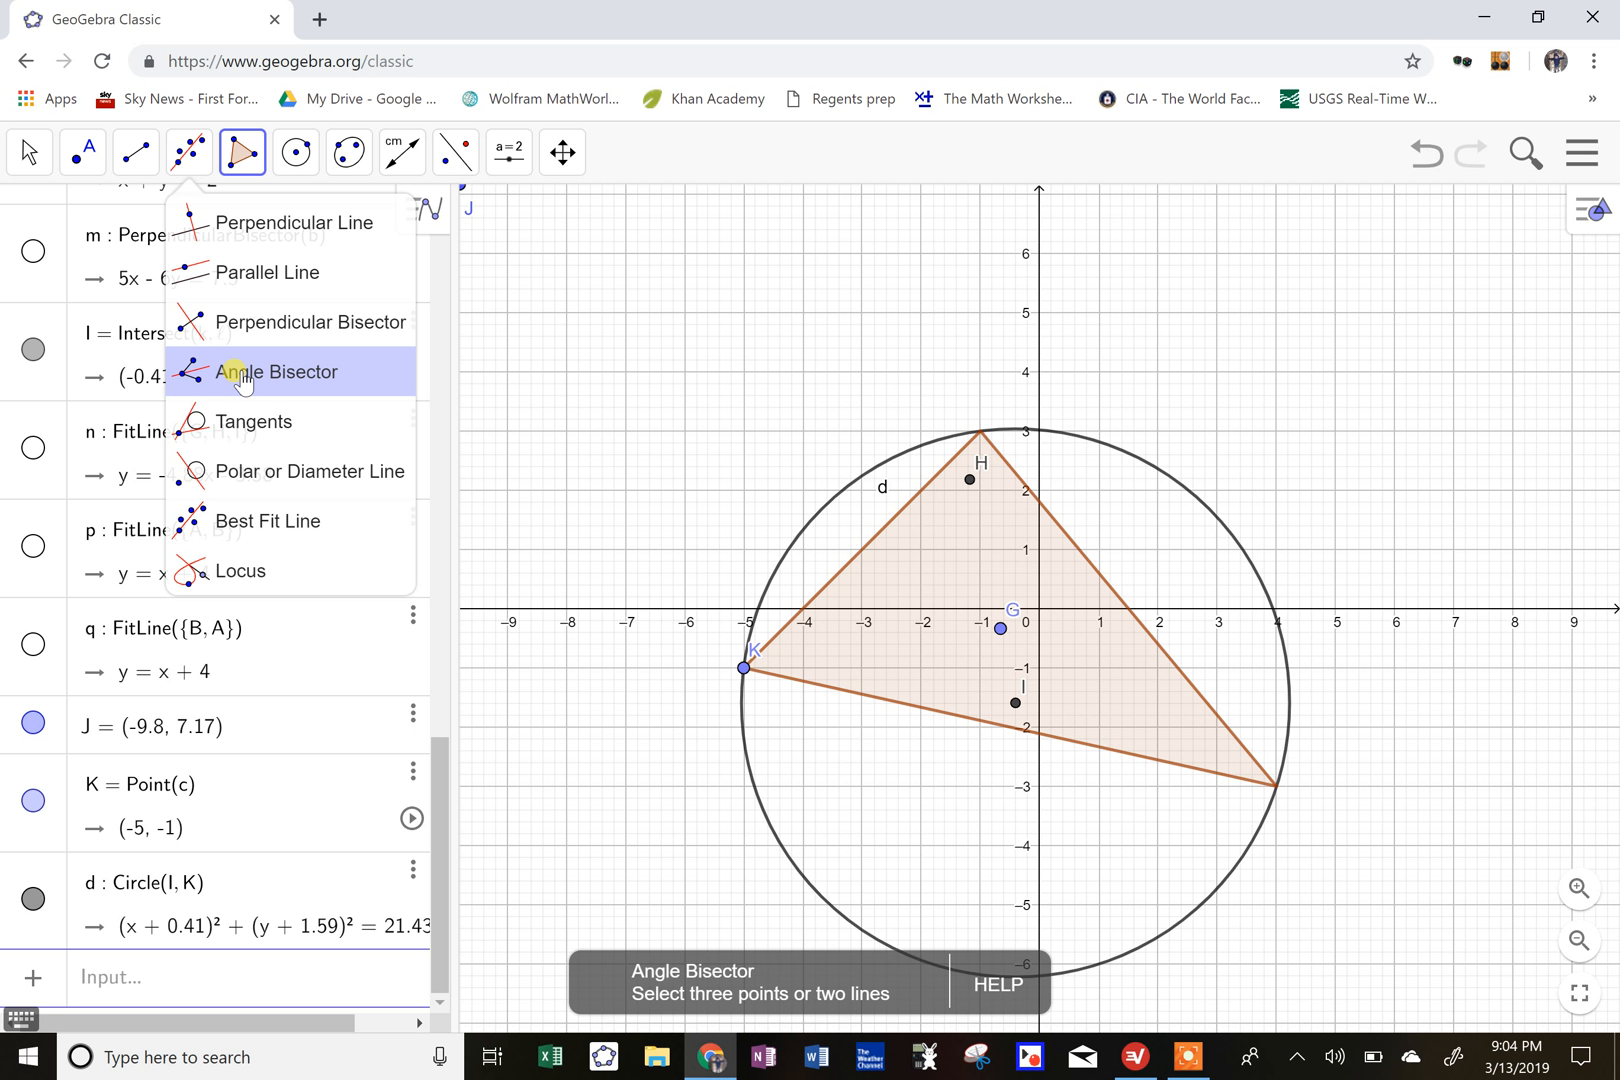
click(298, 154)
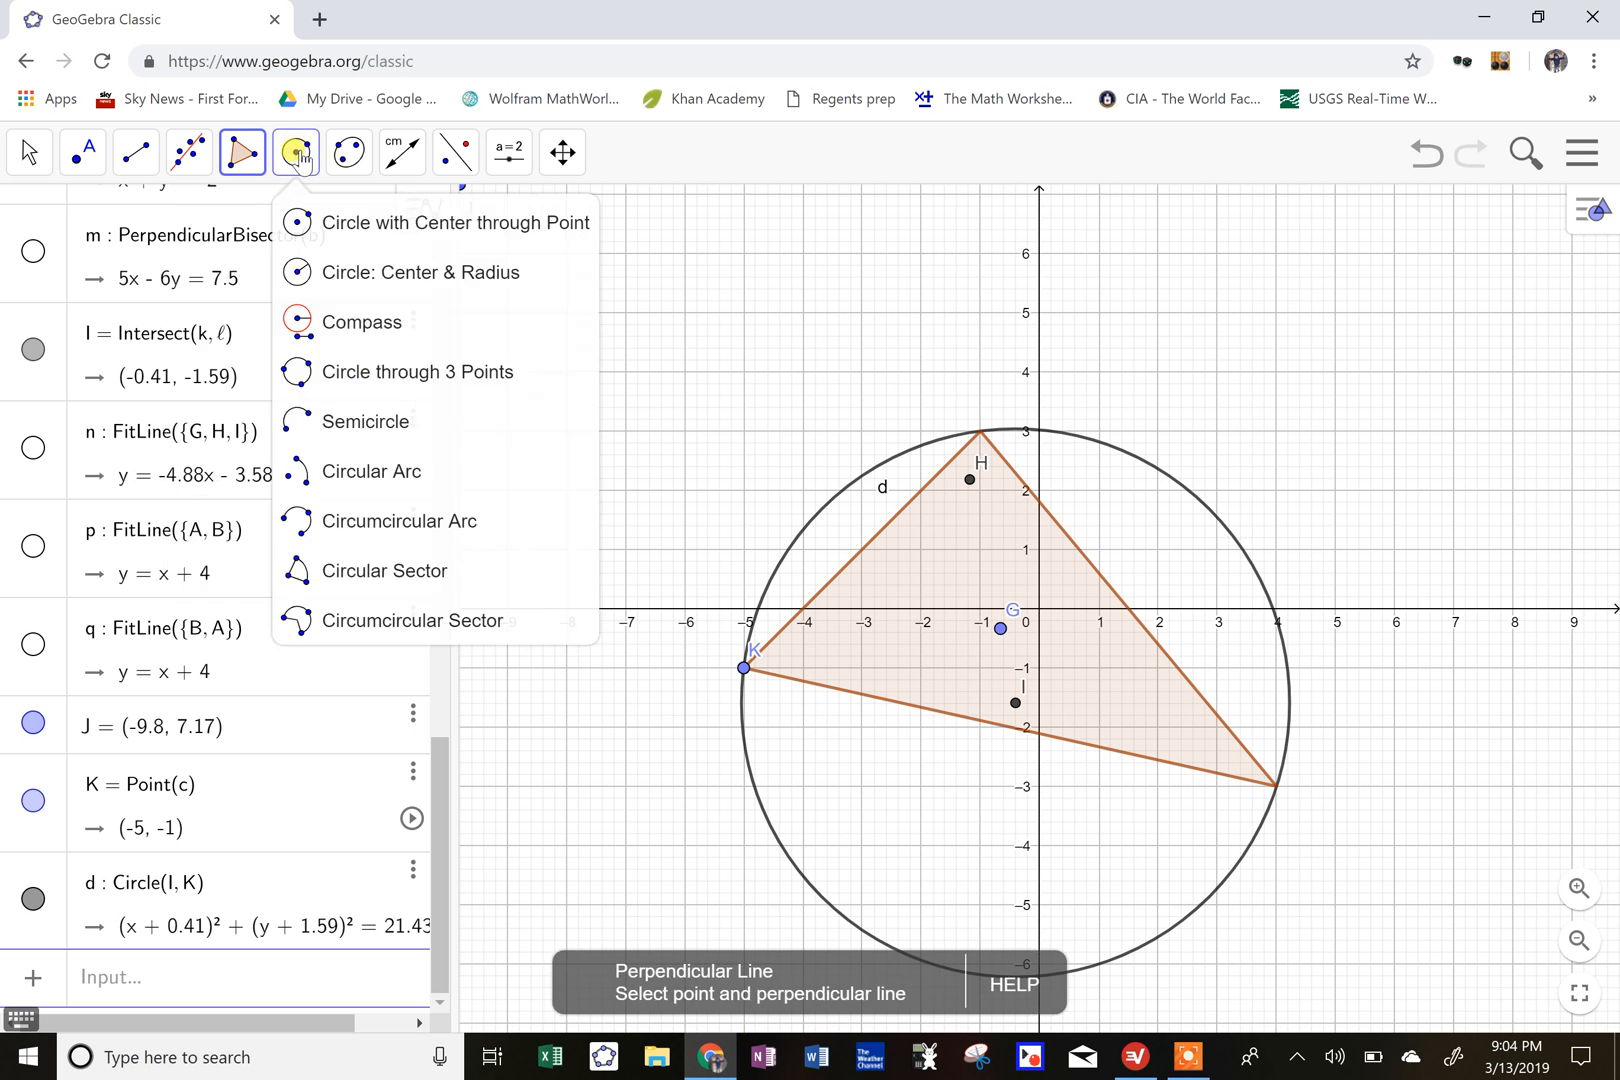
click(295, 222)
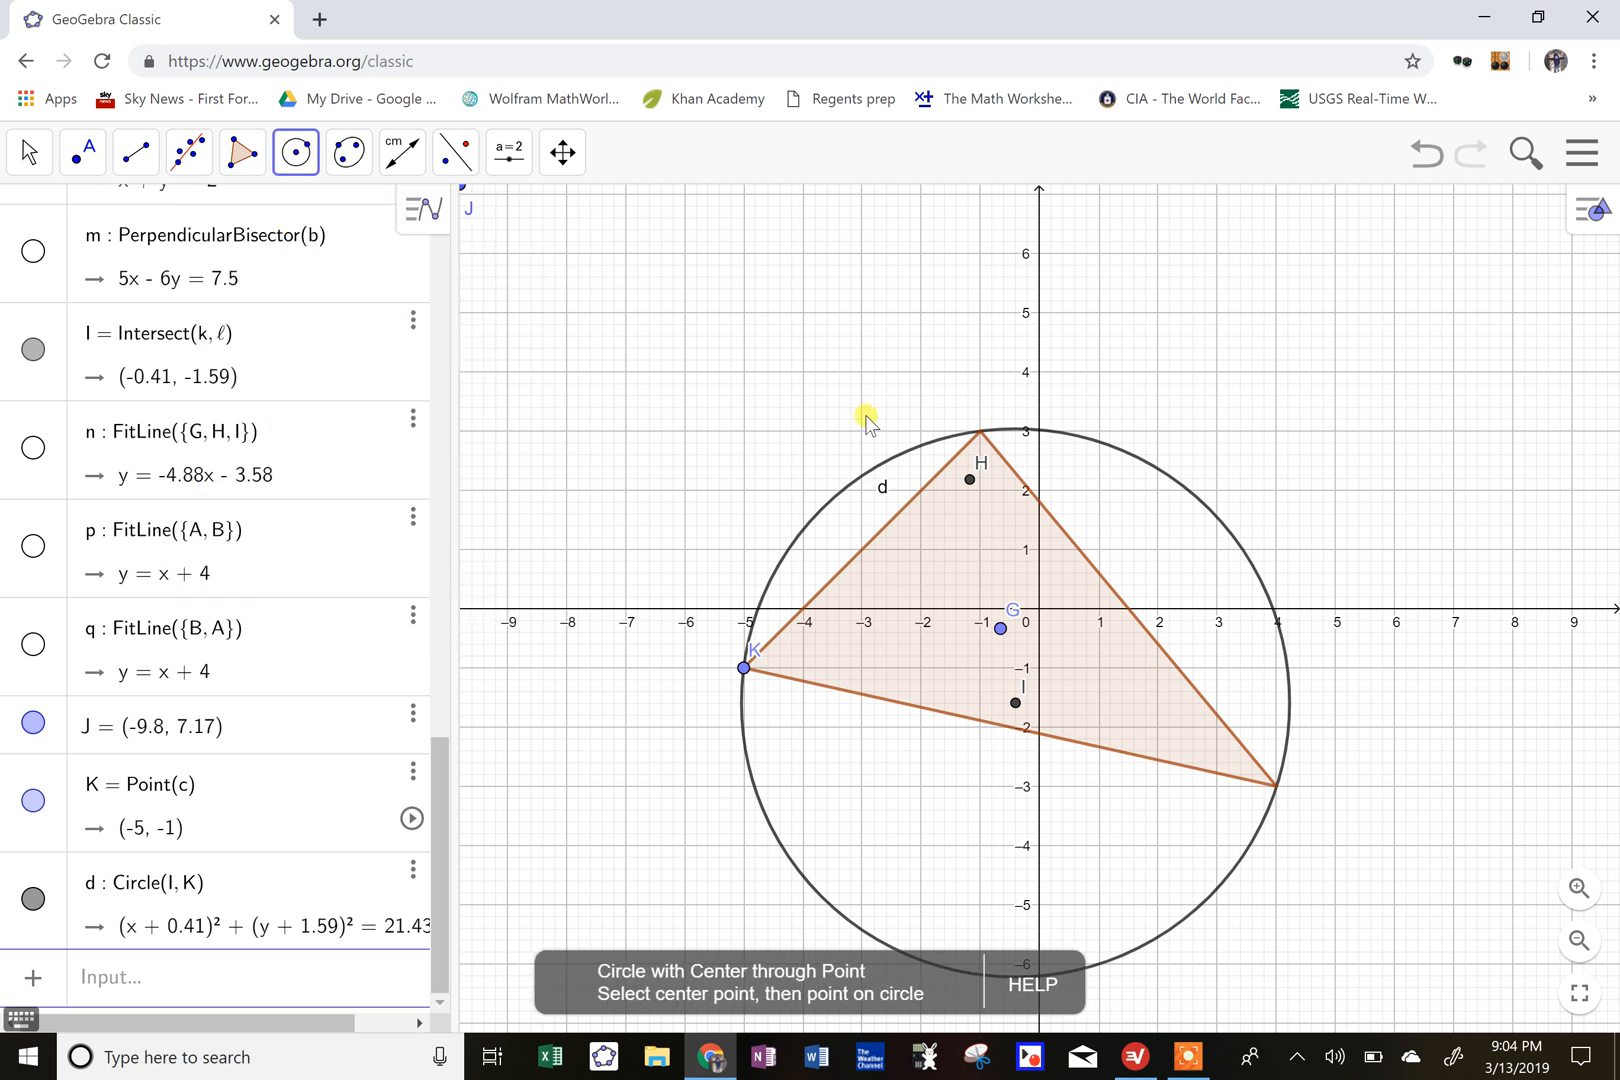
click(979, 436)
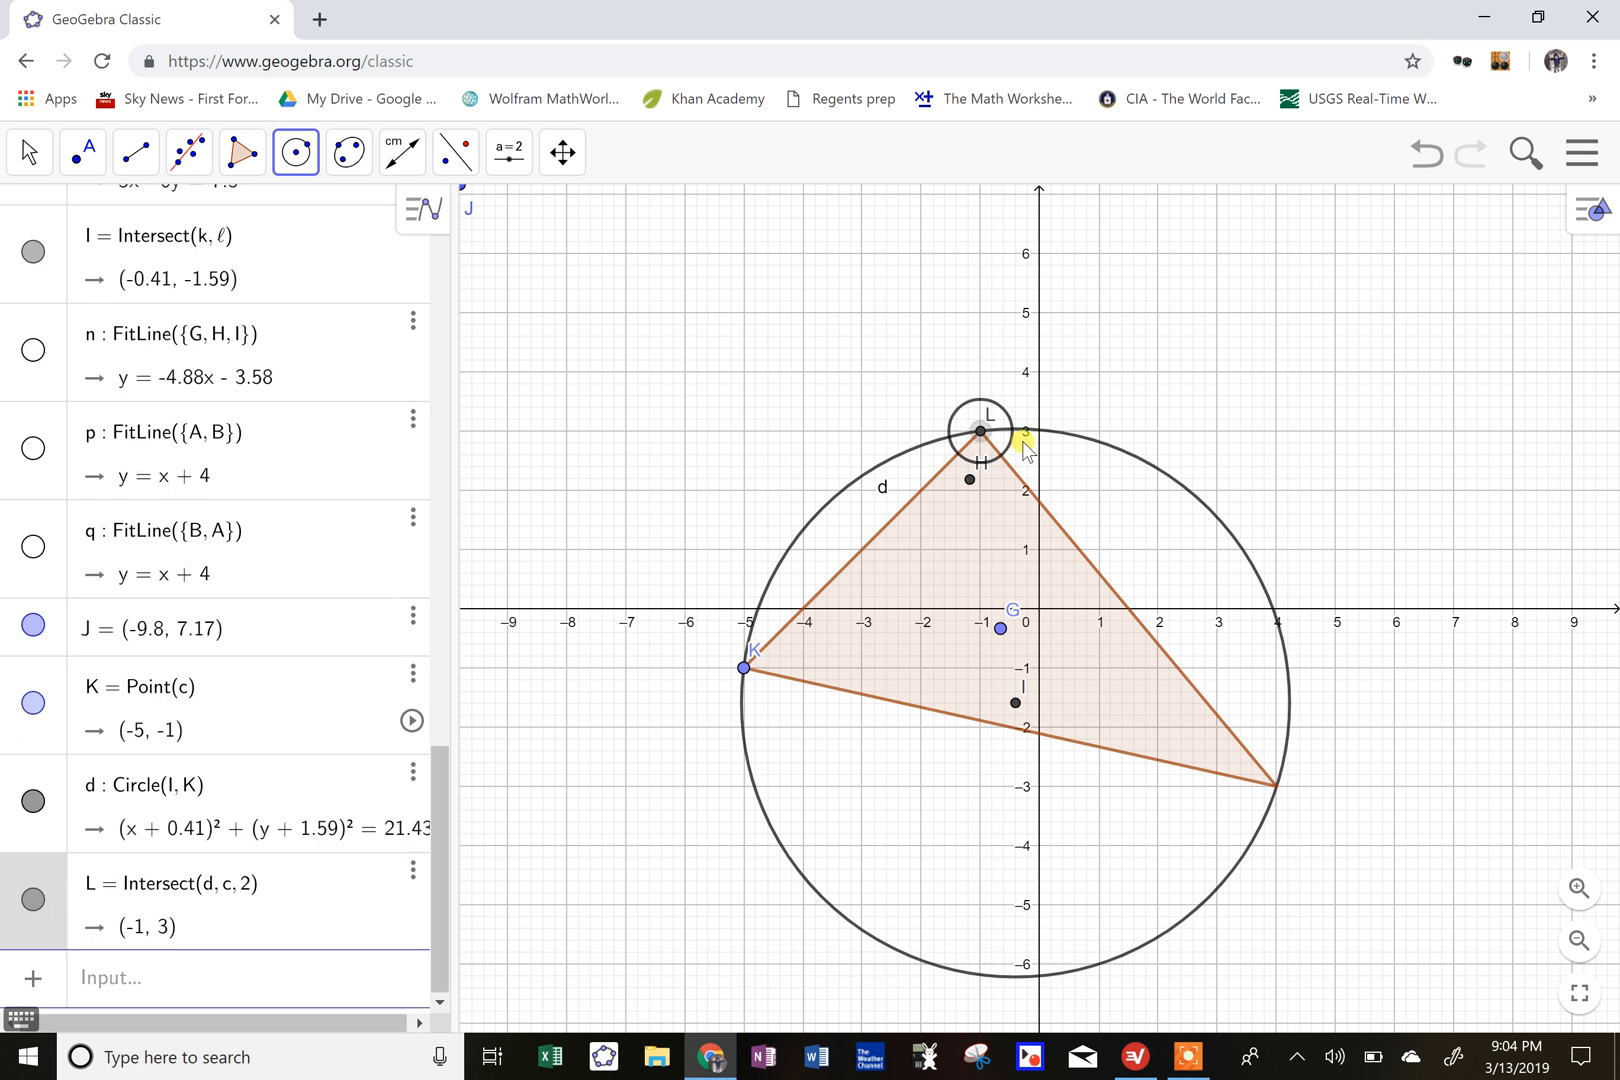
click(1088, 452)
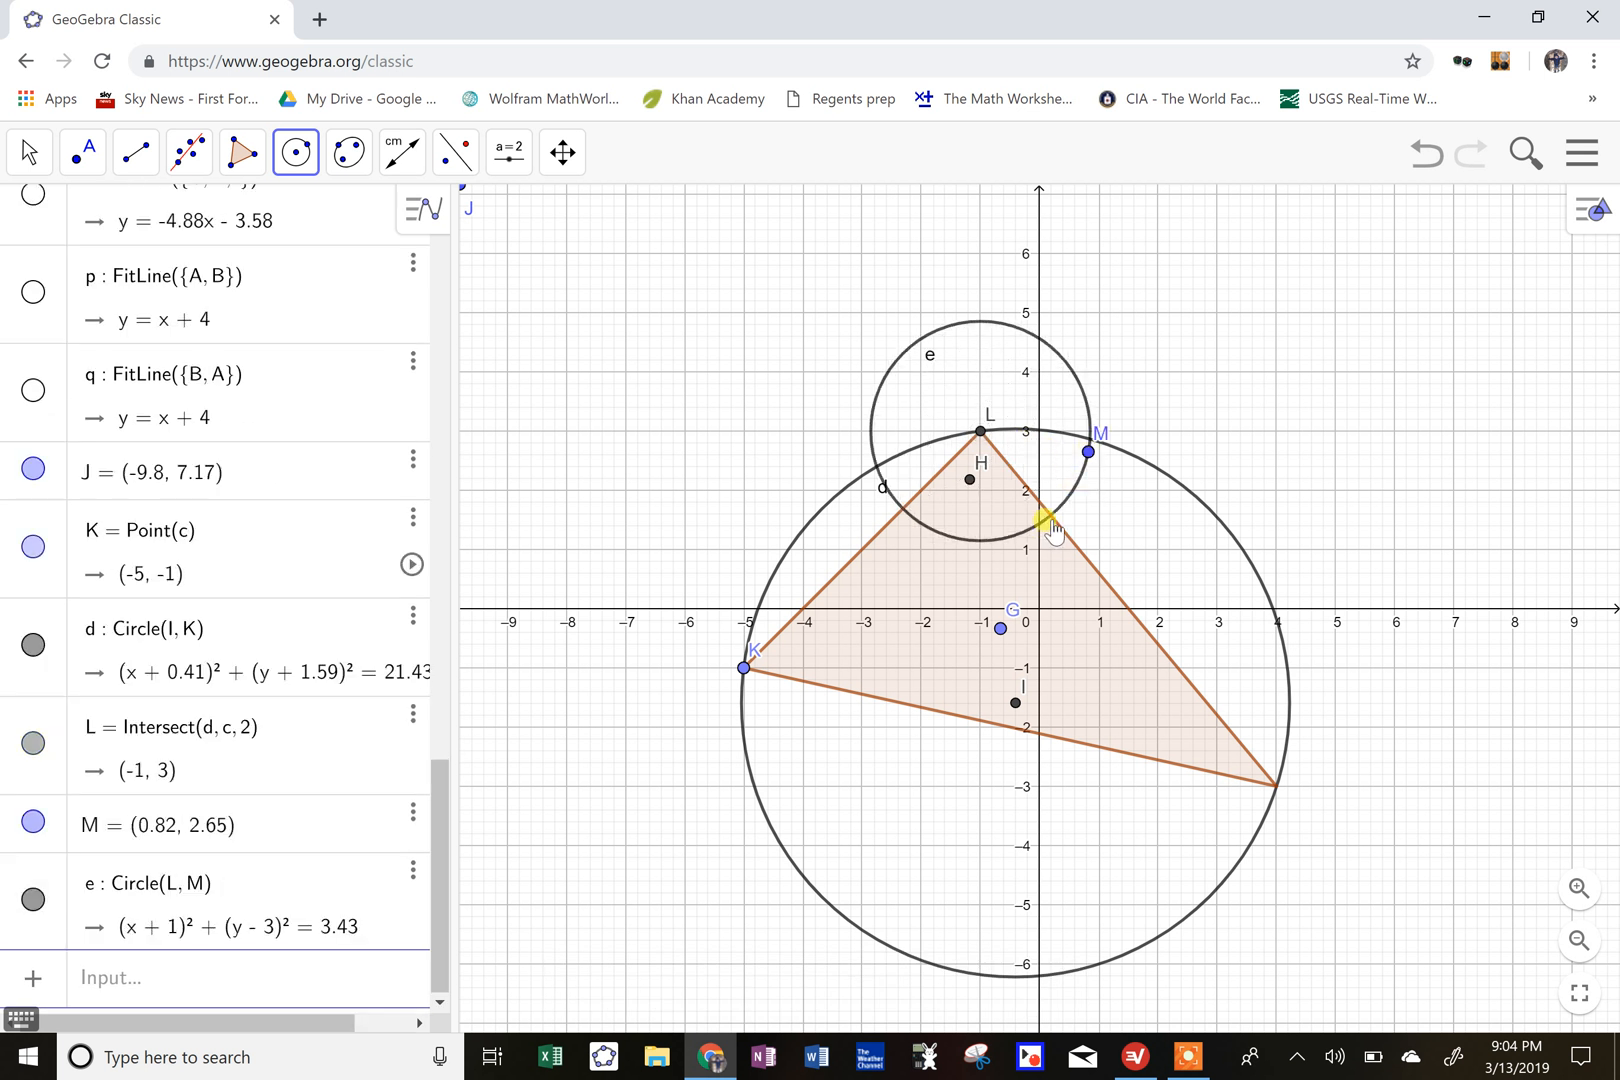
- Draw two overlapping circles centered where the vertex circle crosses sides b and c, adjusting the side-b circle to pass through about (1.44, 0.89)
click(1048, 514)
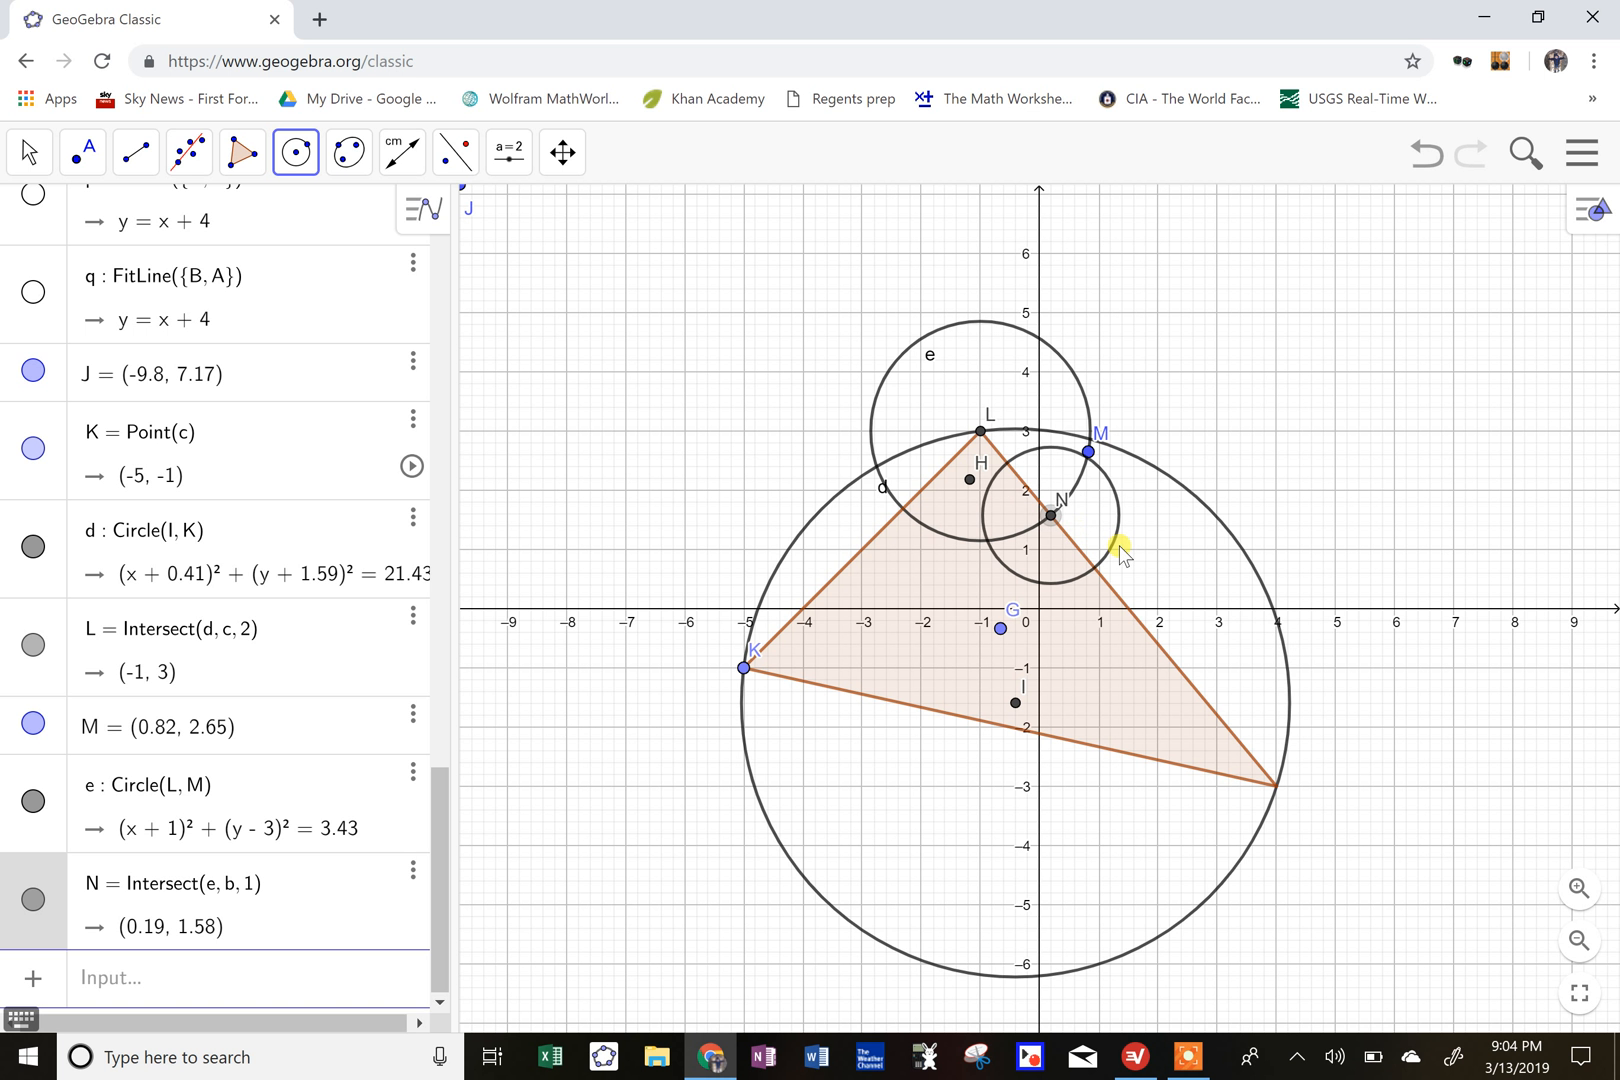
click(1131, 546)
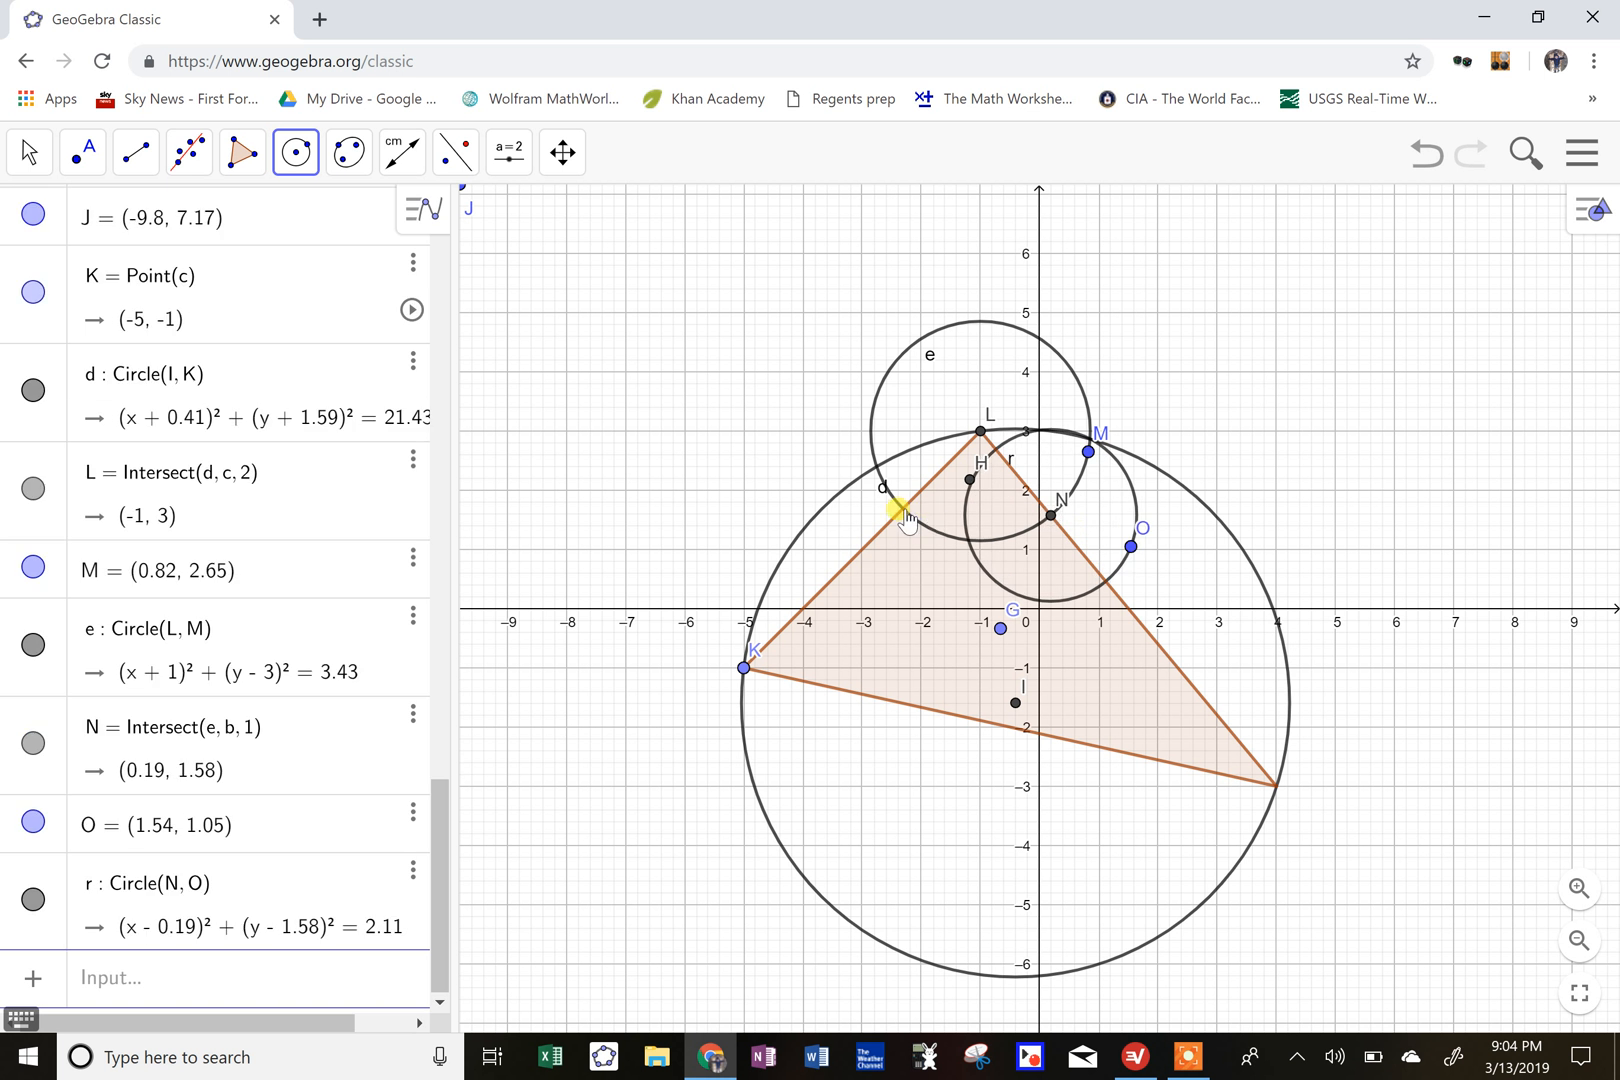
click(902, 510)
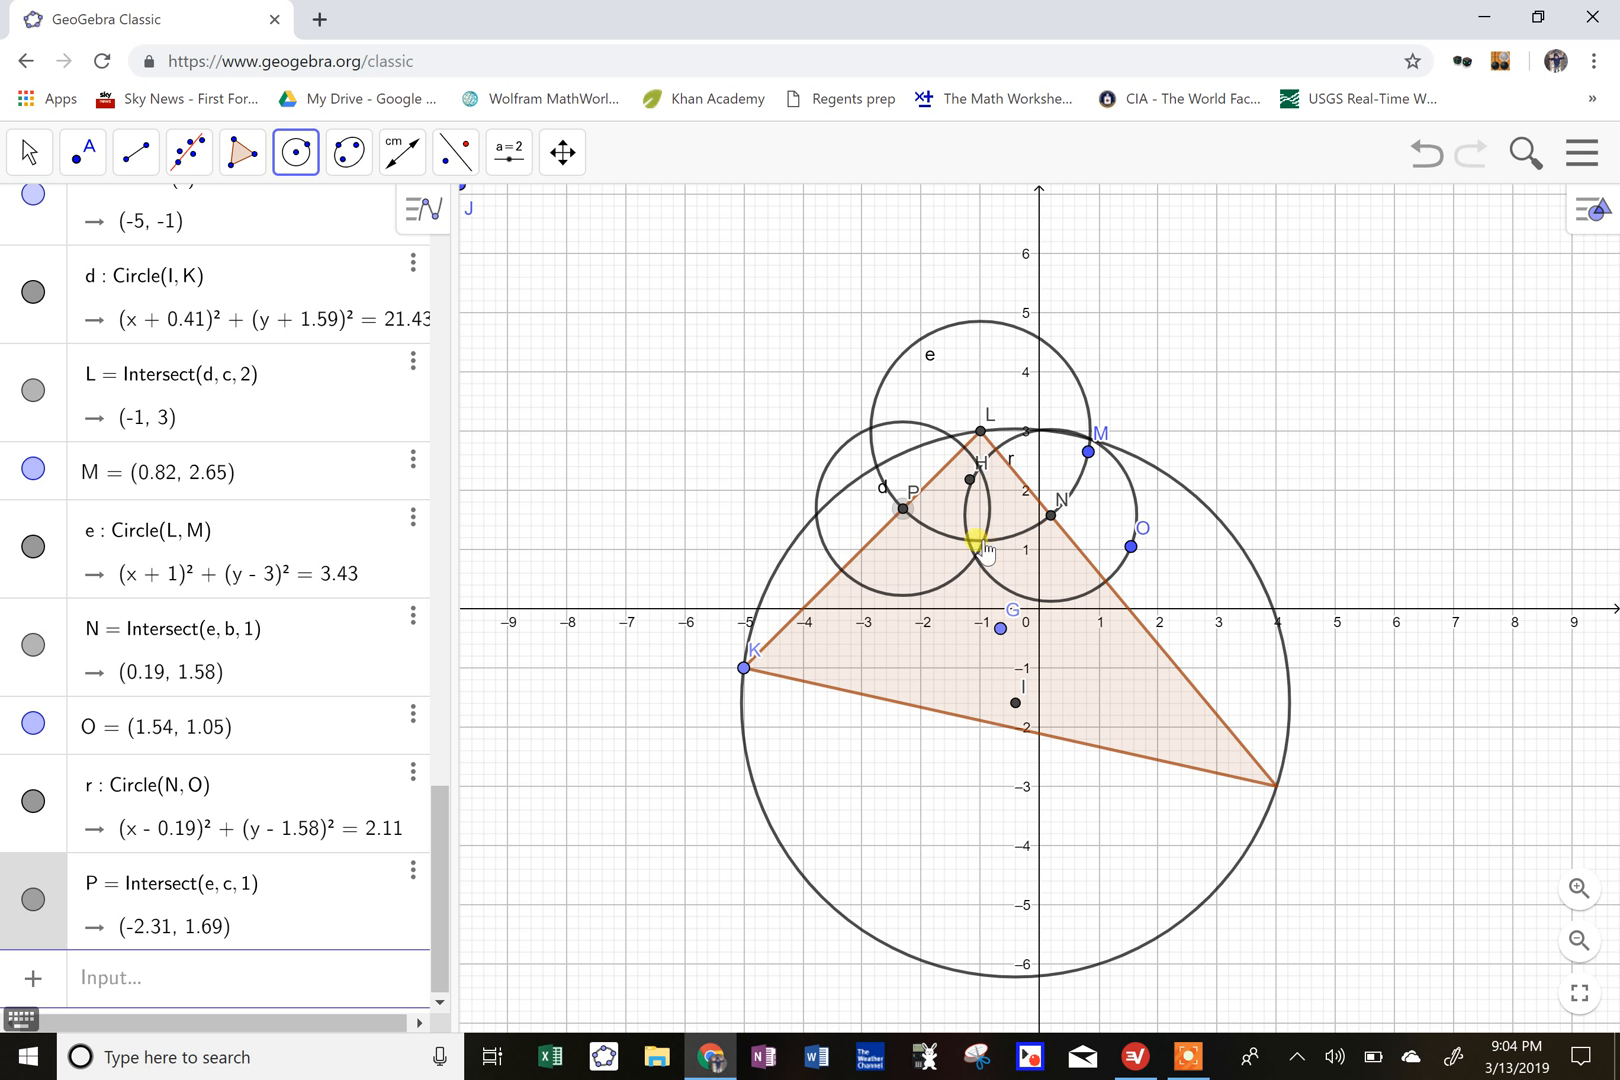
click(982, 543)
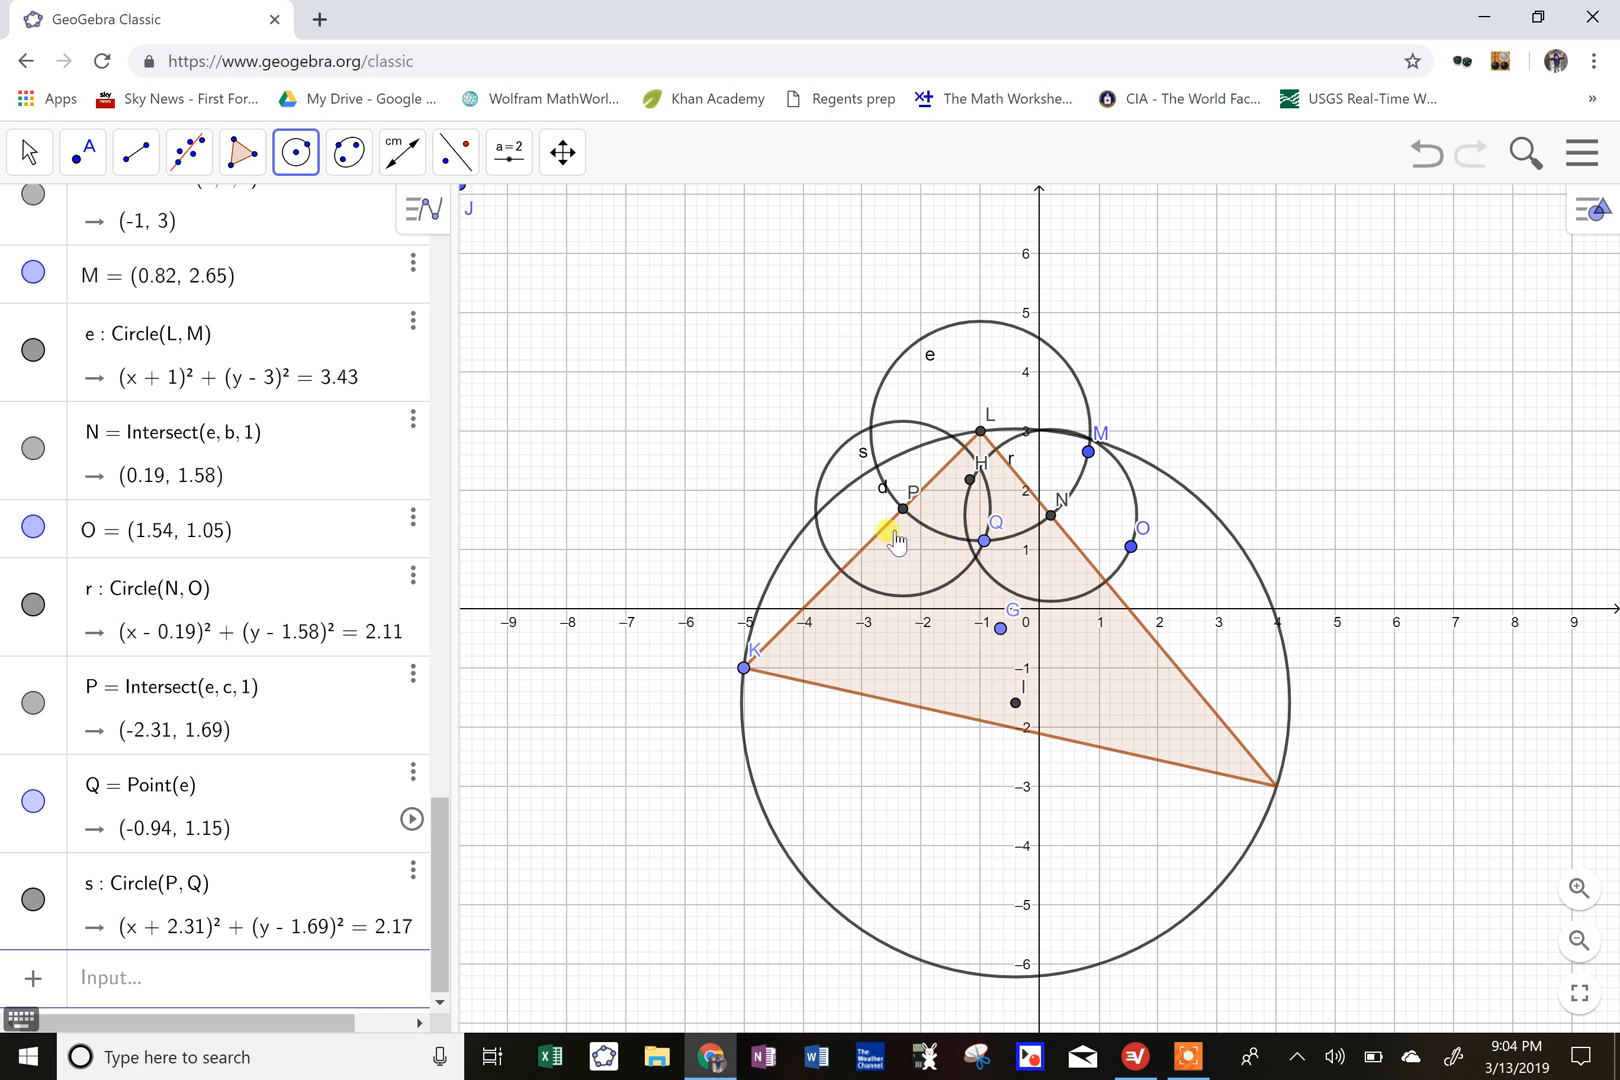
click(28, 152)
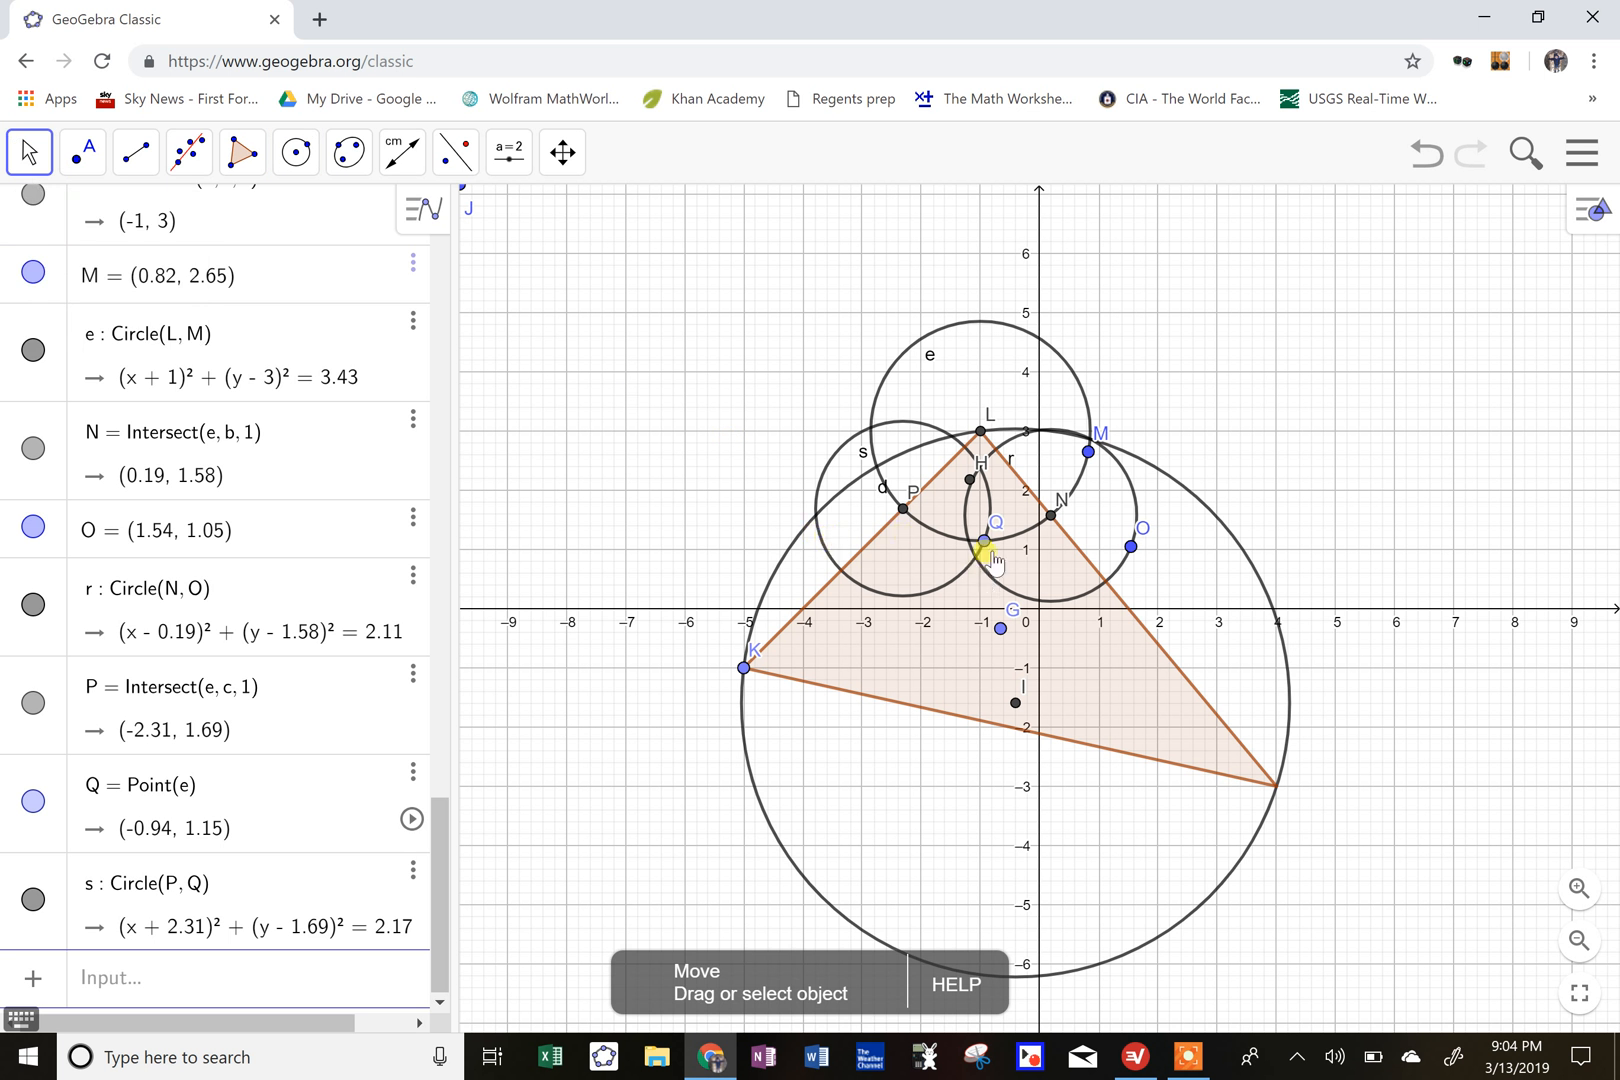
mouse_move(1131, 546)
mouse_down()
mouse_move(1170, 565)
mouse_move(1125, 555)
mouse_up()
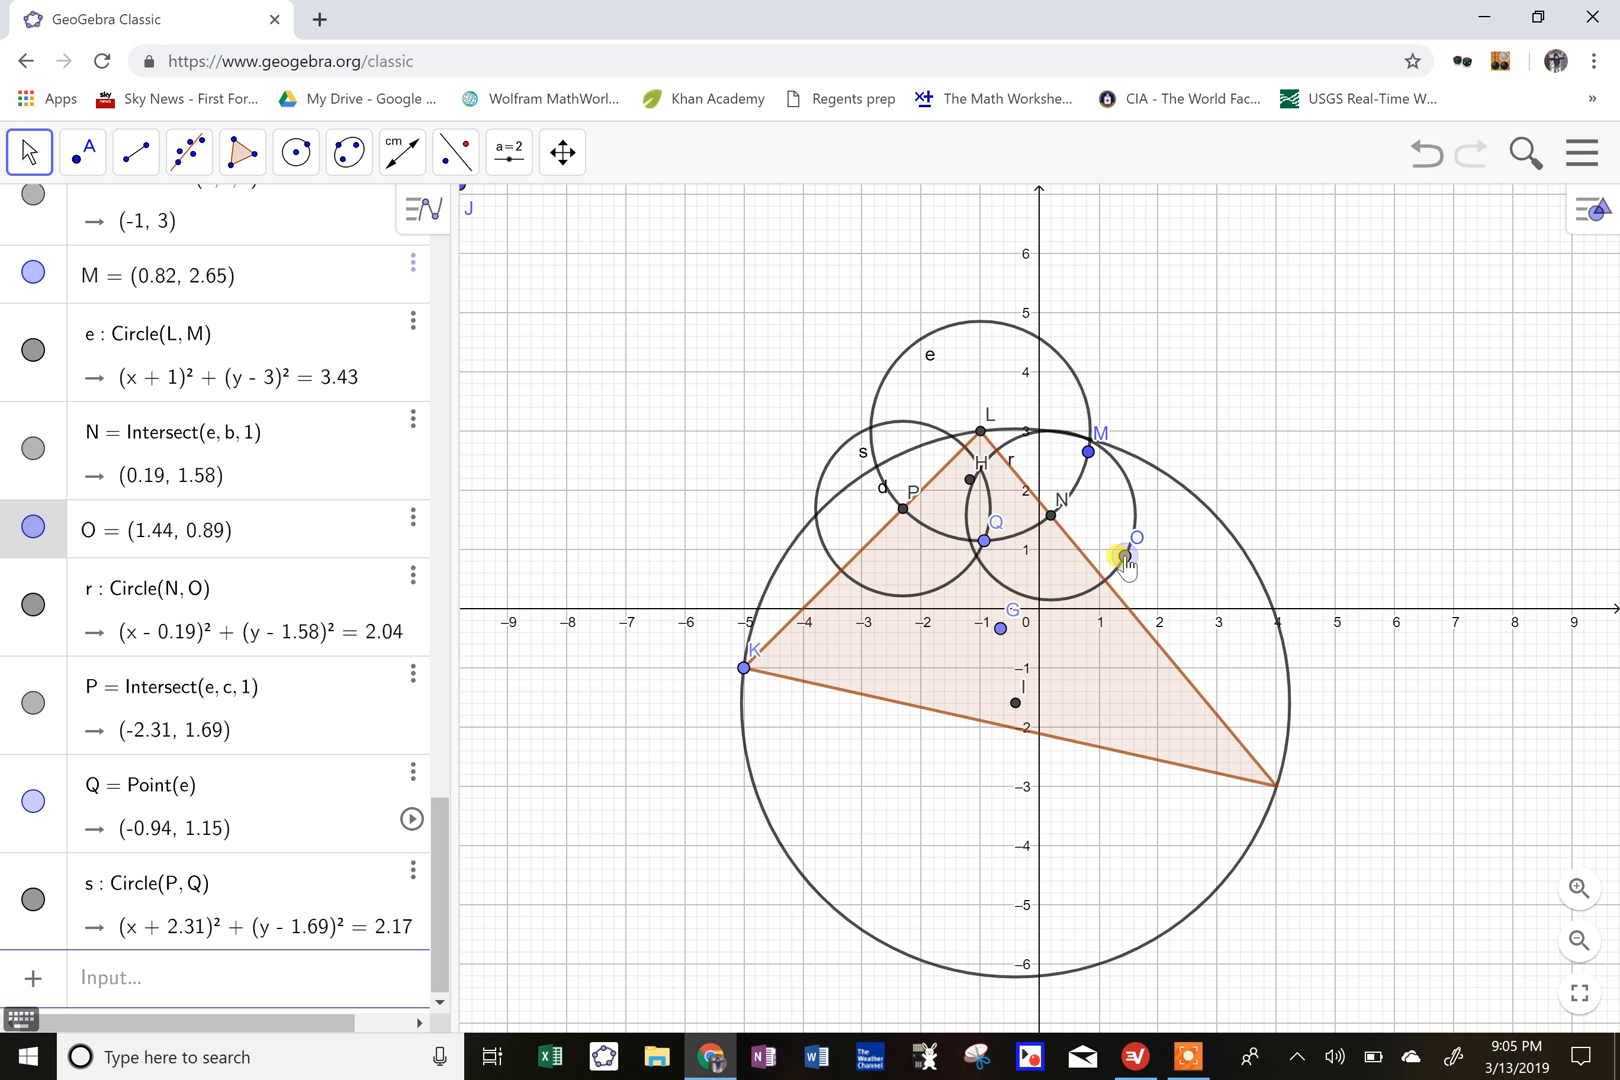
- Undo the three construction circles near the upper vertex and the hiding of the line through G, H and I
click(1428, 153)
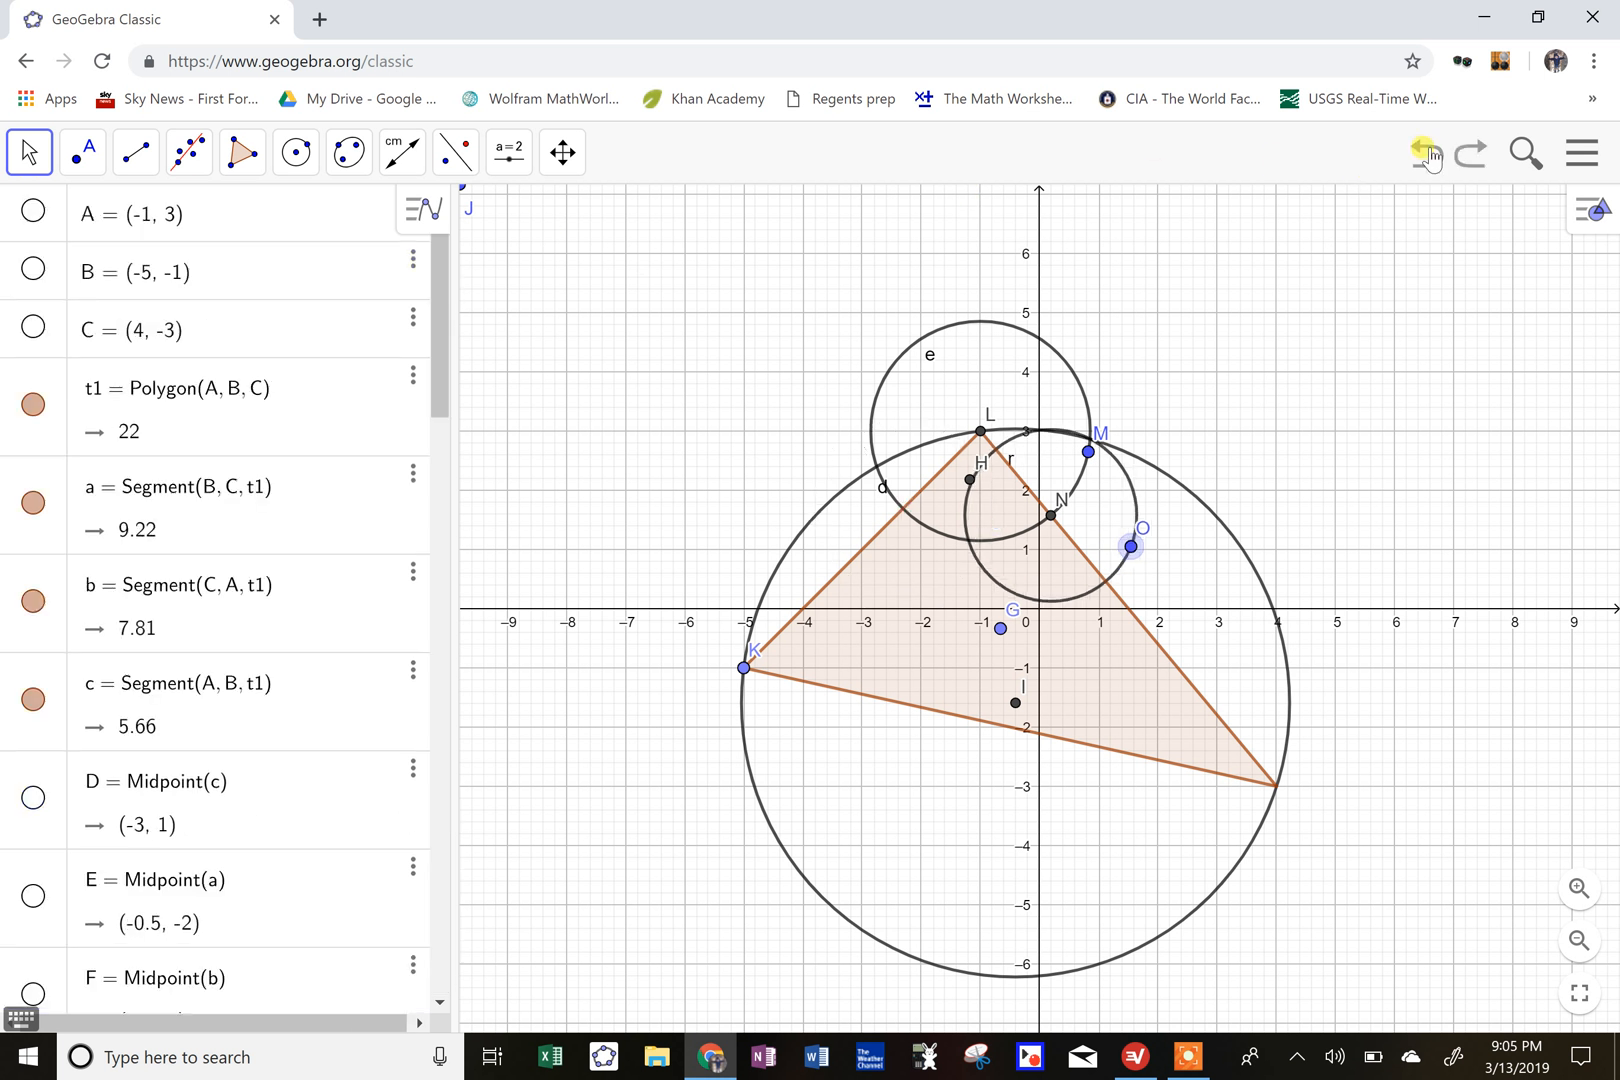
click(1428, 153)
click(1428, 153)
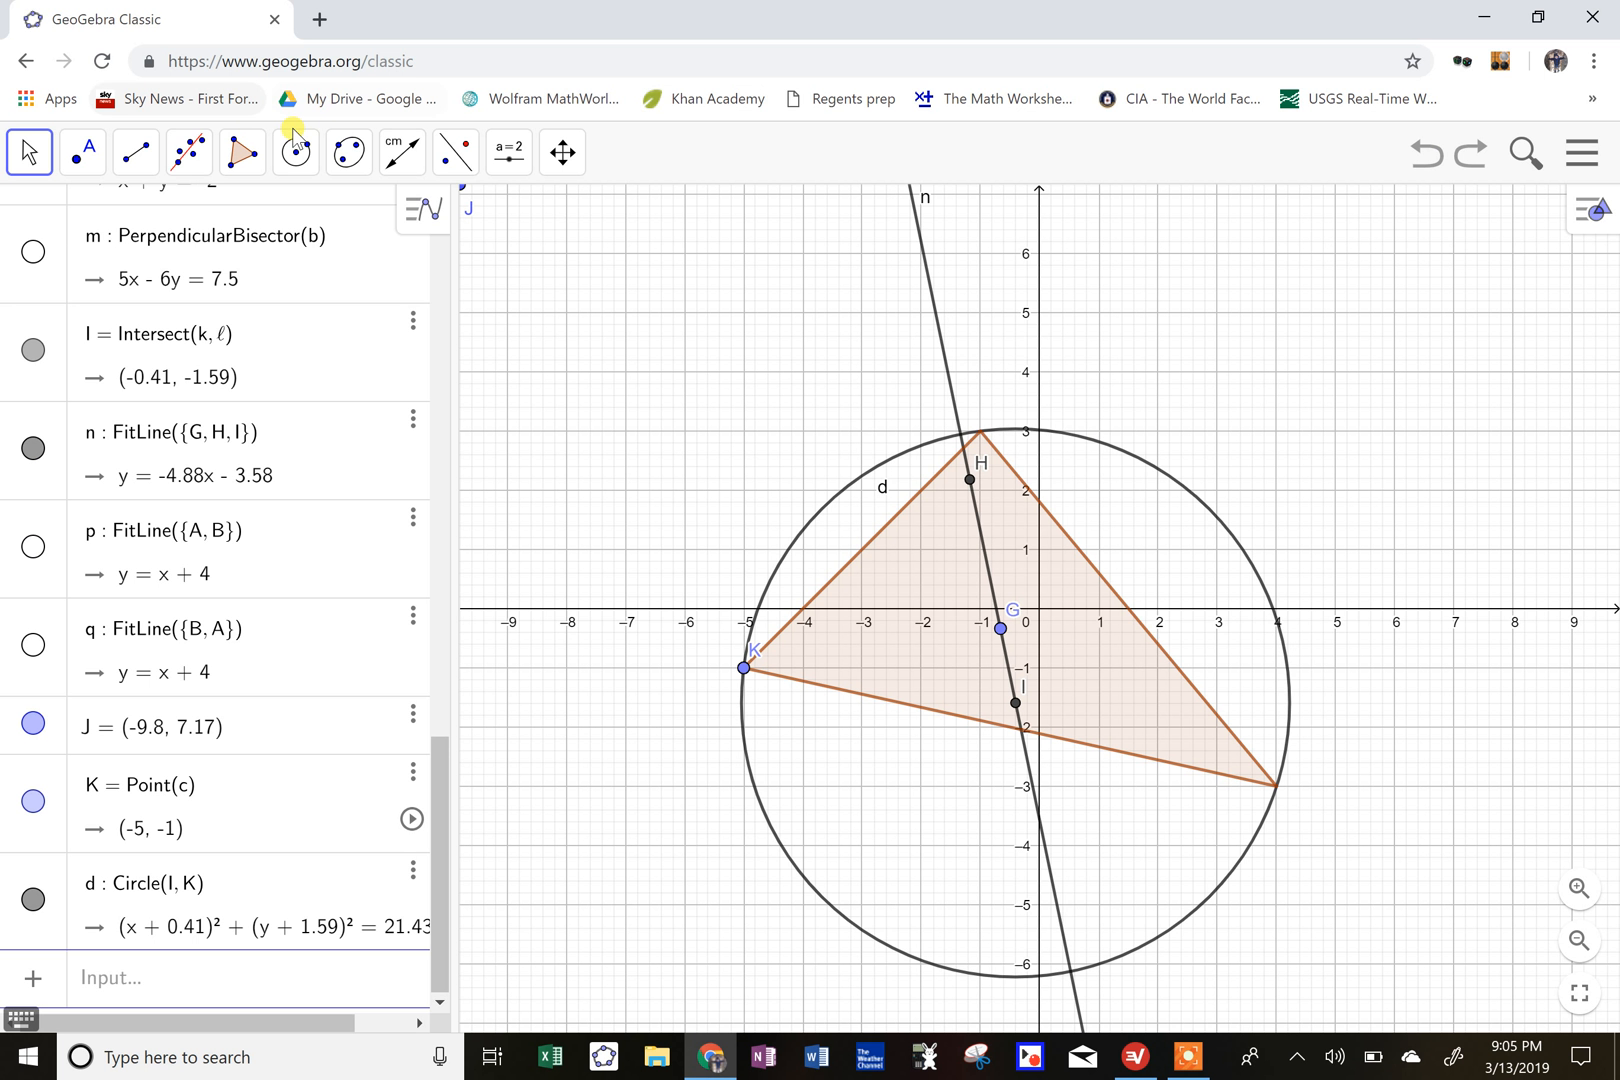
- Hide point I and the best fit line through G, H and I, and construct the angle bisectors at the triangle's vertex (-1, 3)
click(34, 352)
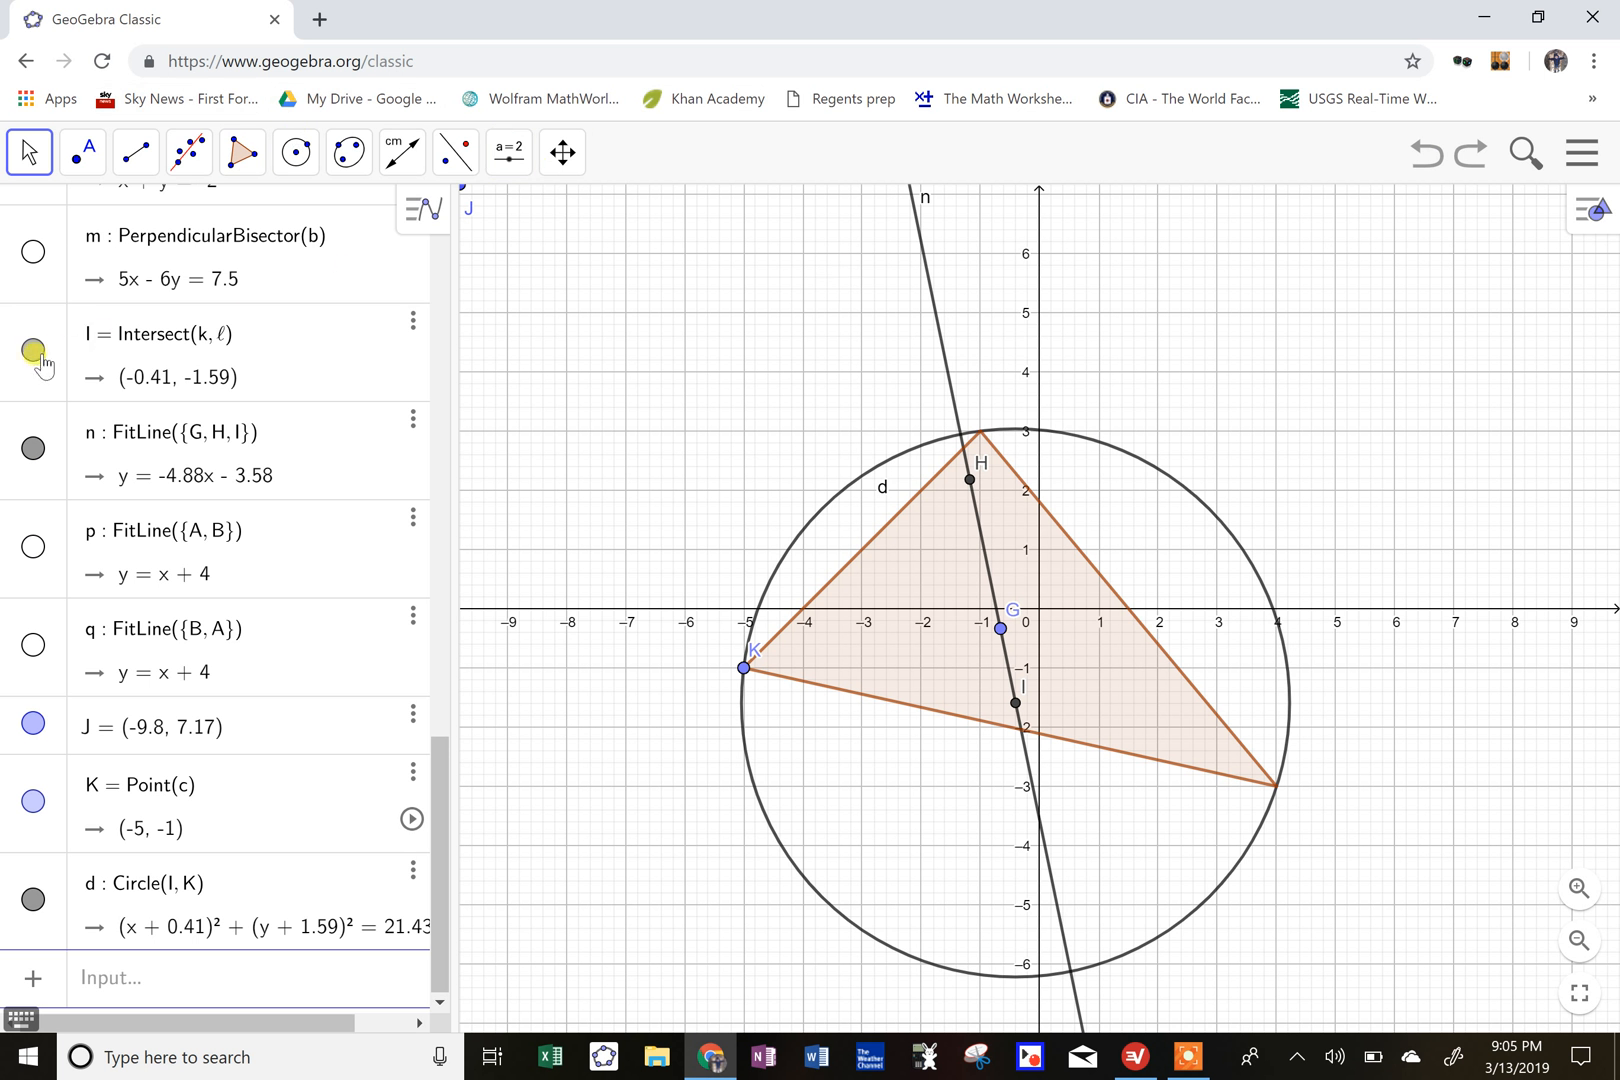
click(31, 450)
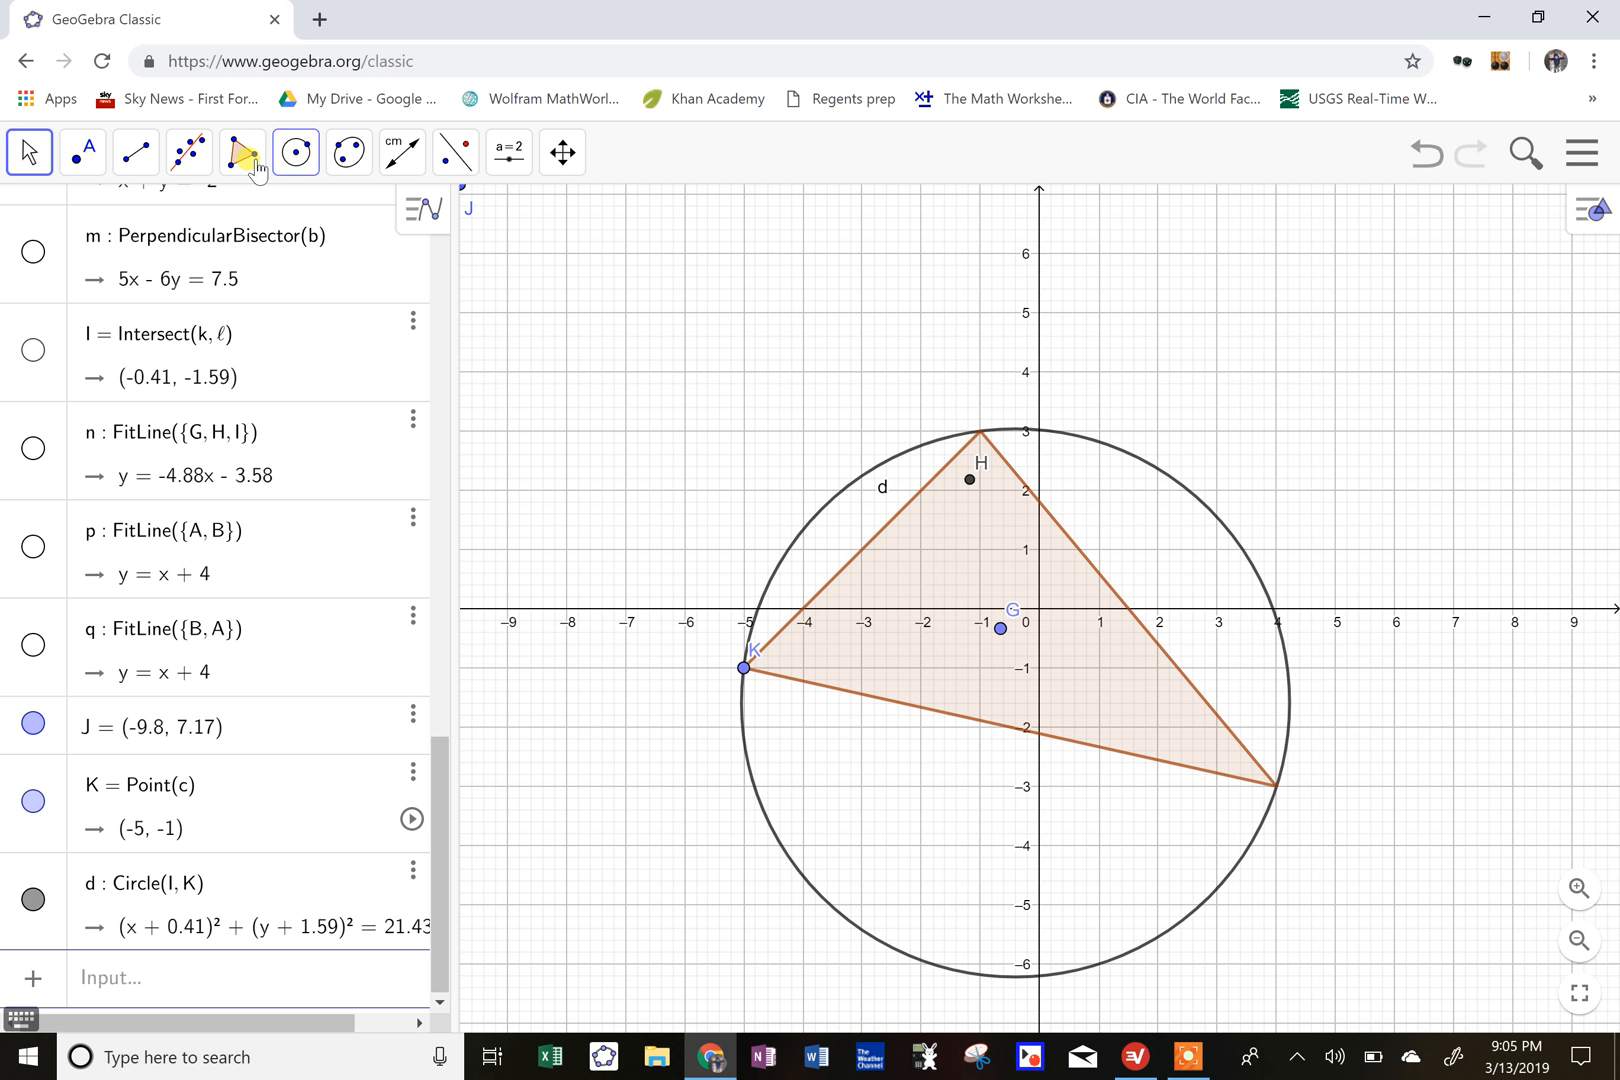
click(185, 158)
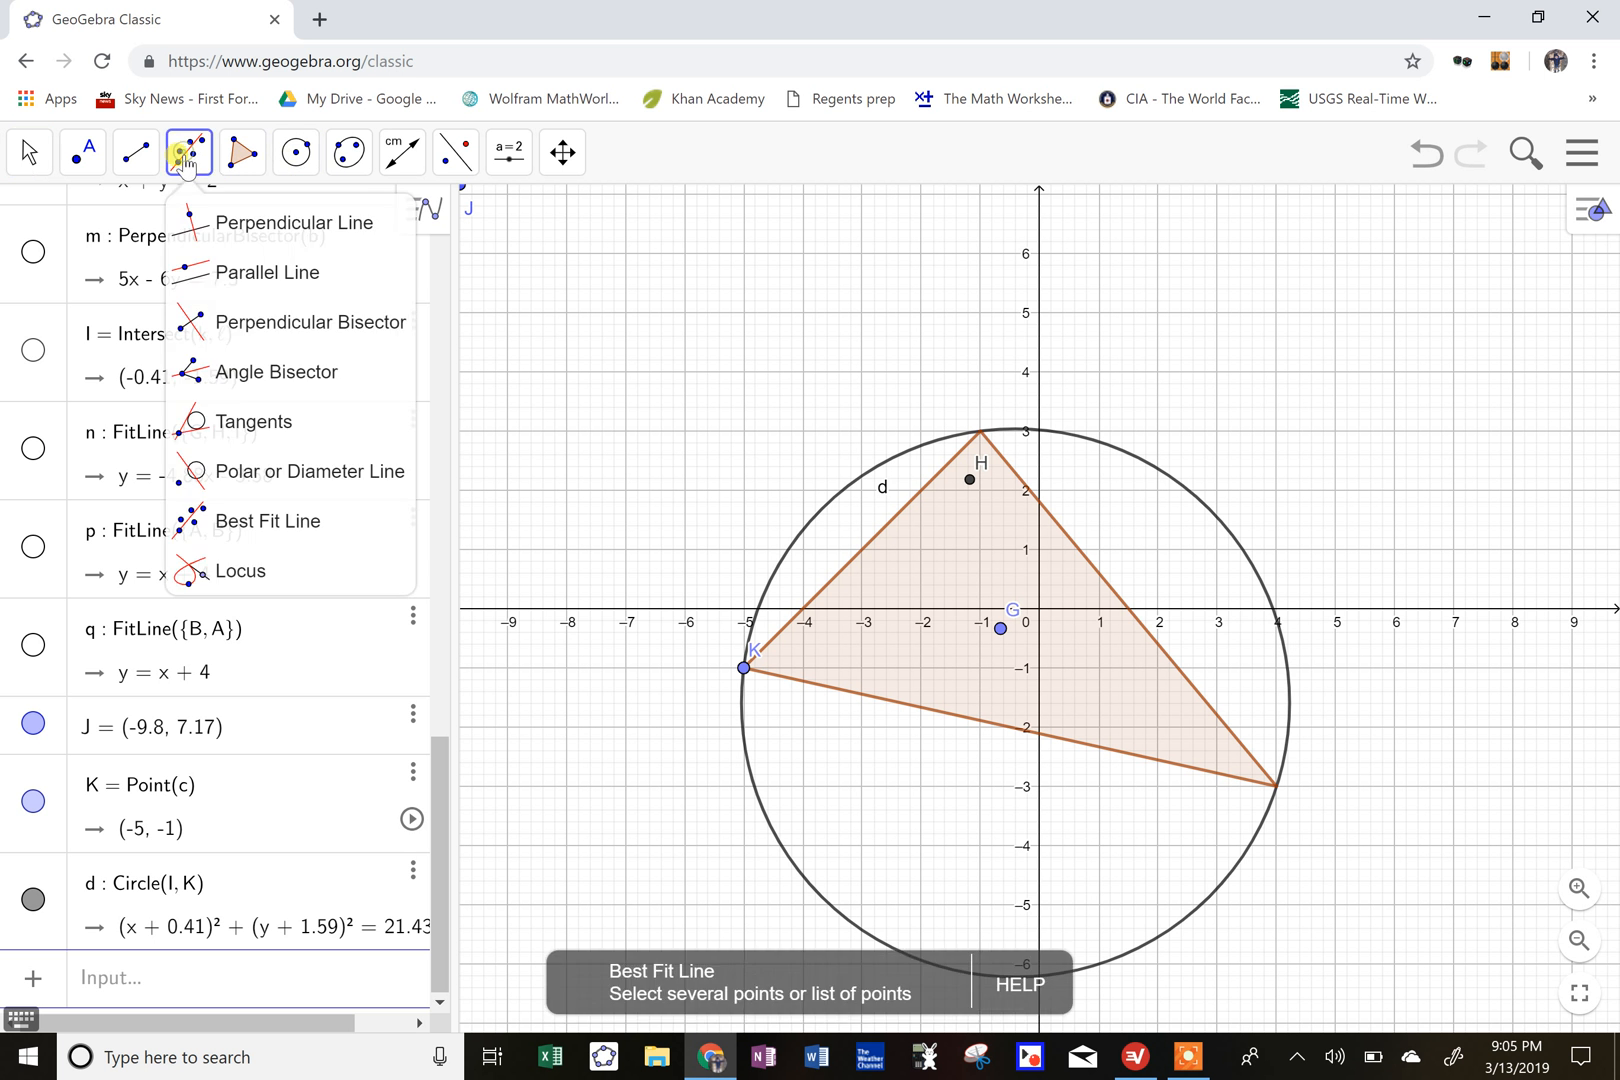
click(255, 376)
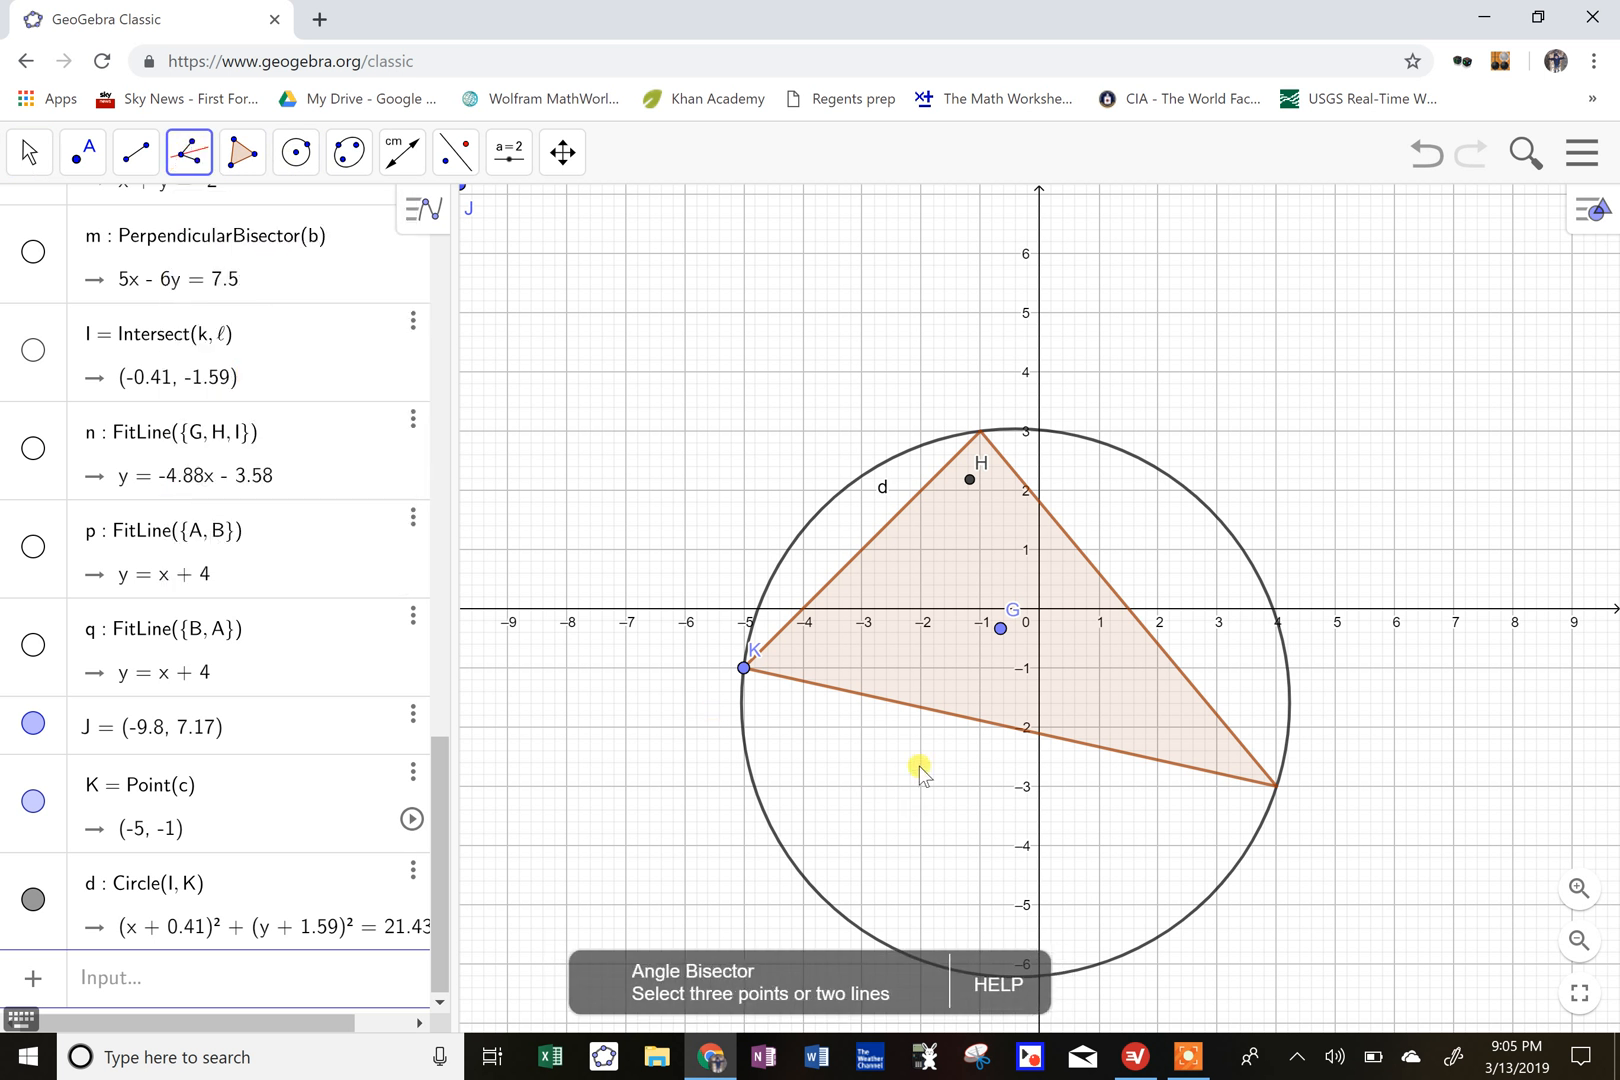
click(881, 528)
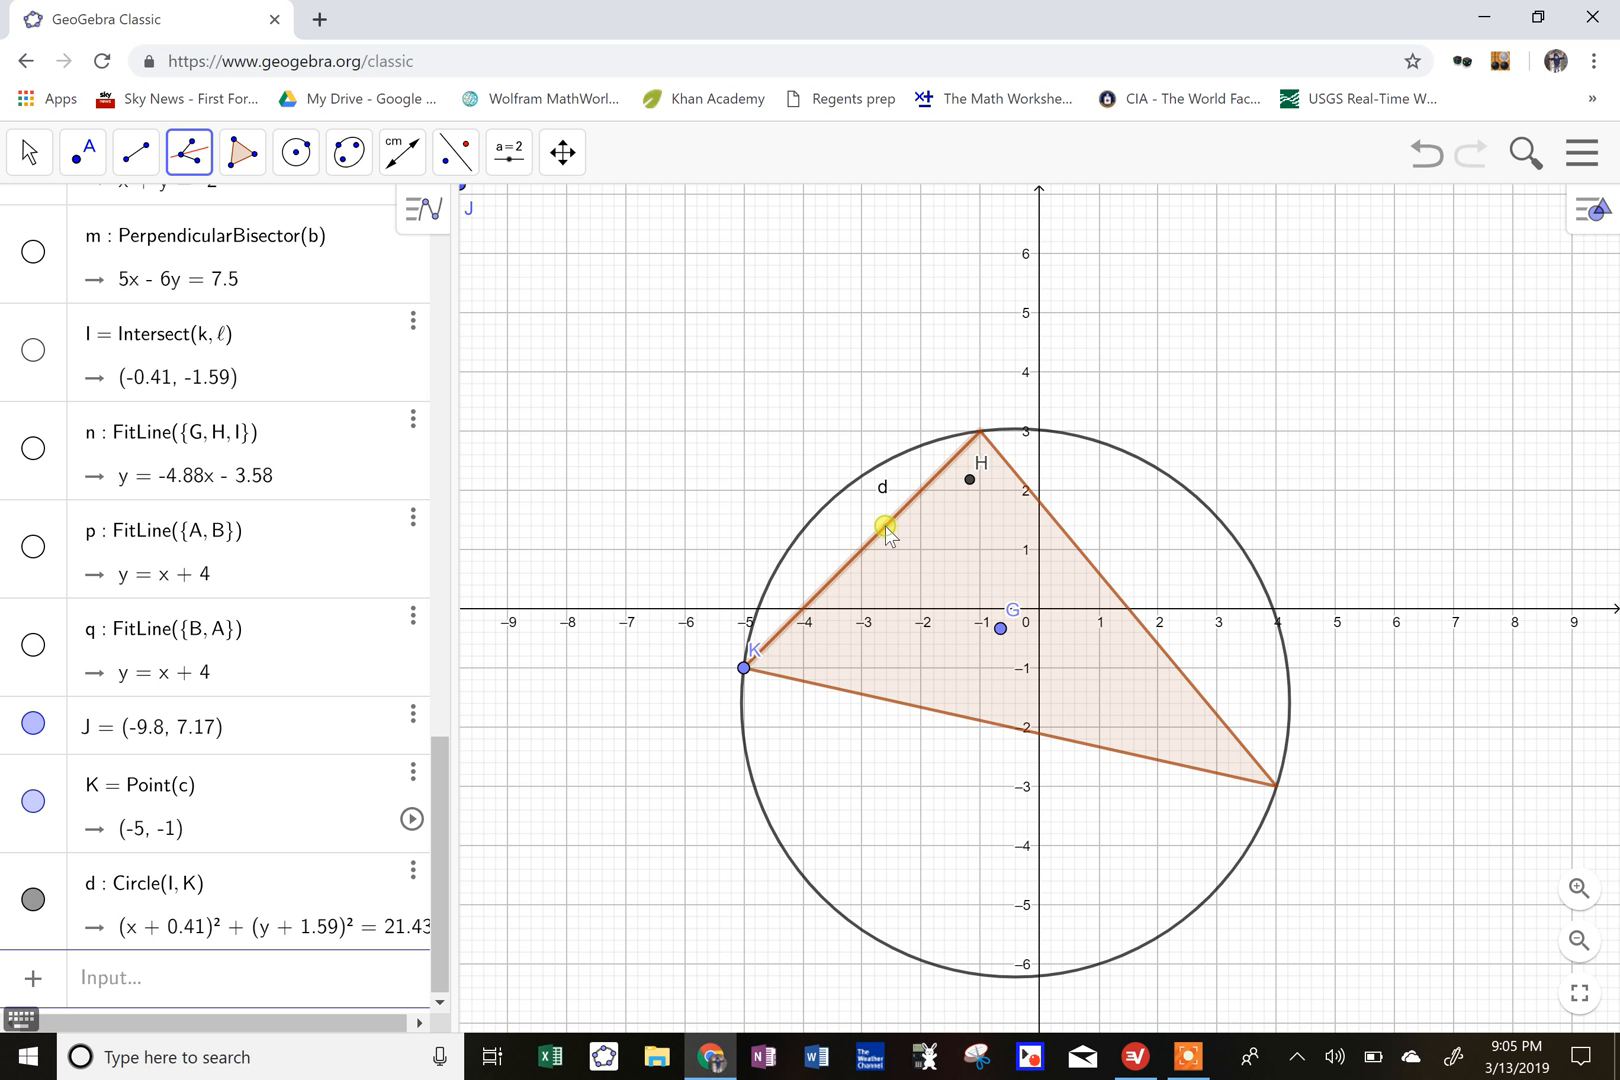
click(1055, 528)
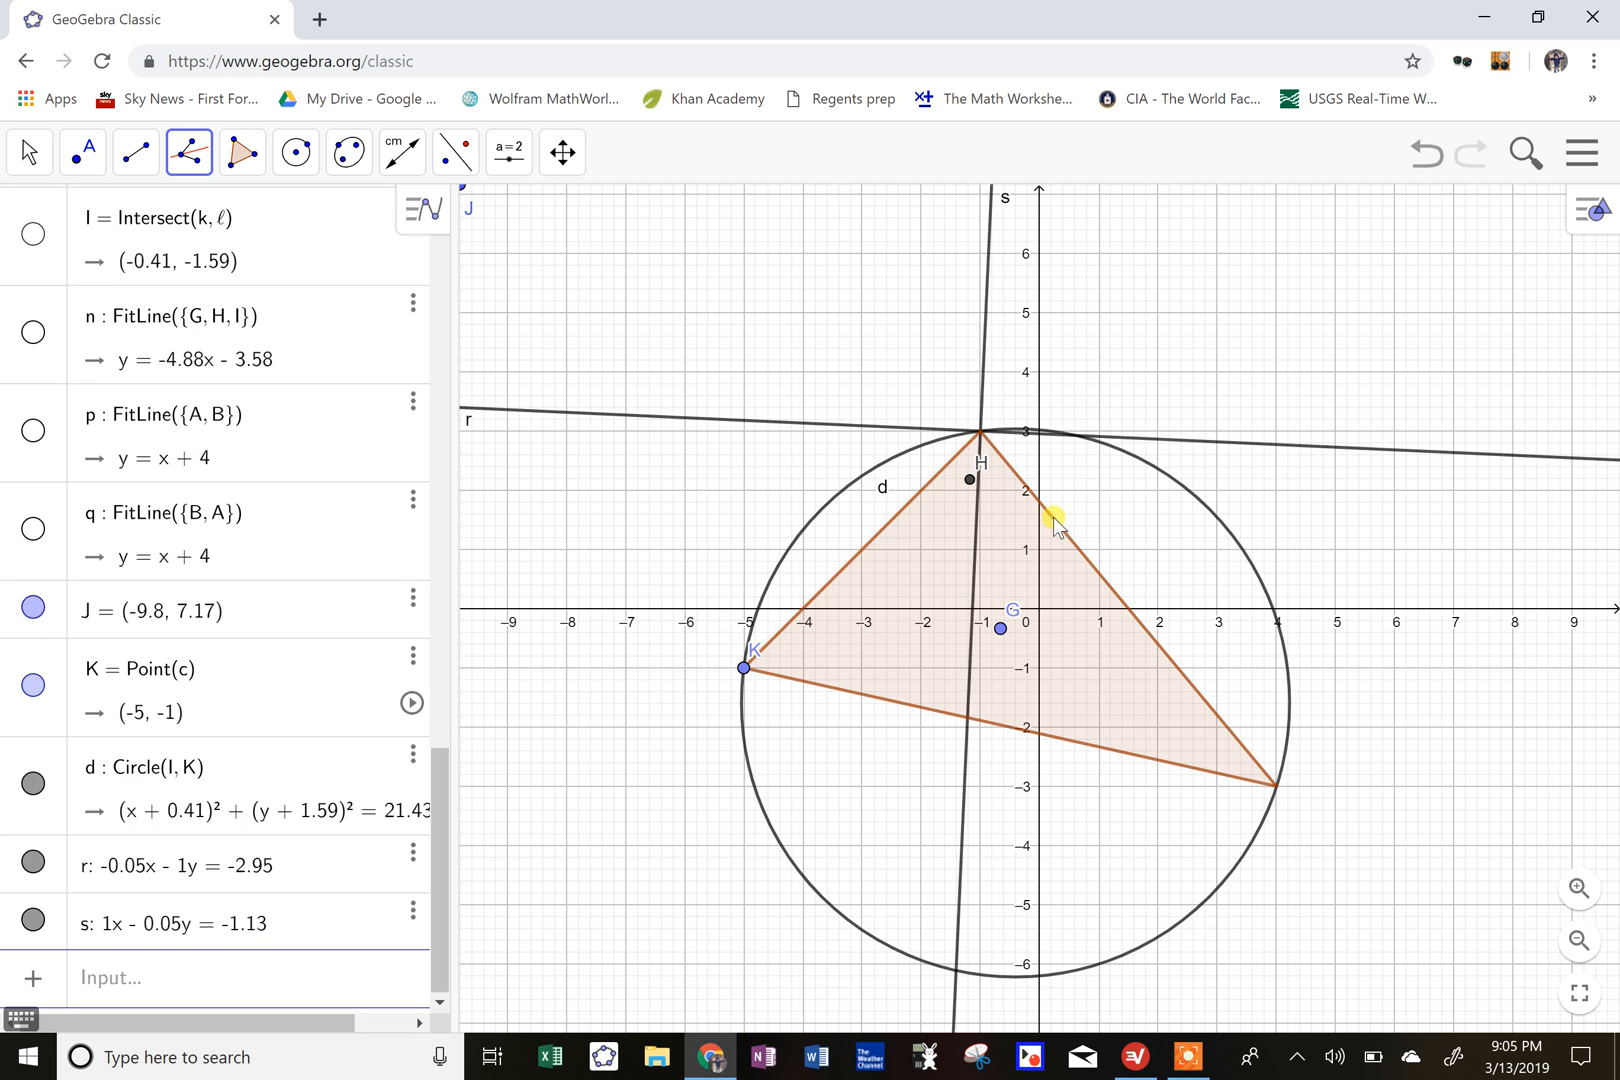
- Construct the angle bisectors at the triangle's other two vertices, (-5, -1) and (4, -3), from their adjoining sides
click(893, 701)
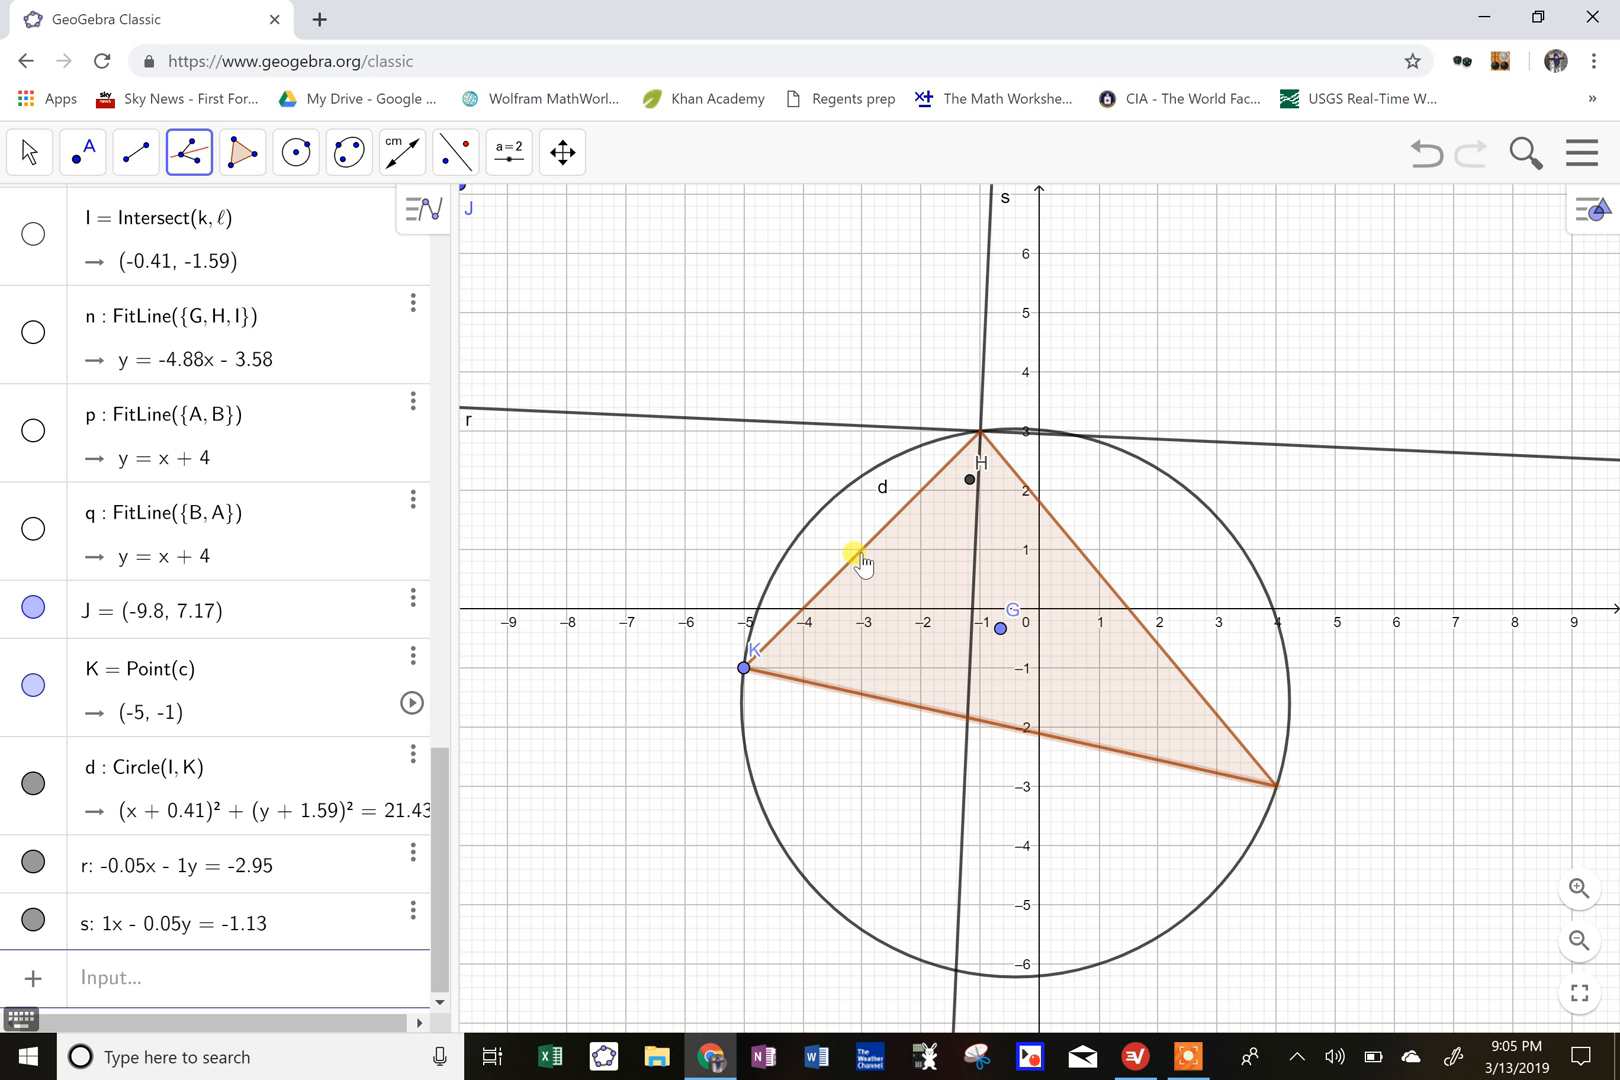
click(856, 557)
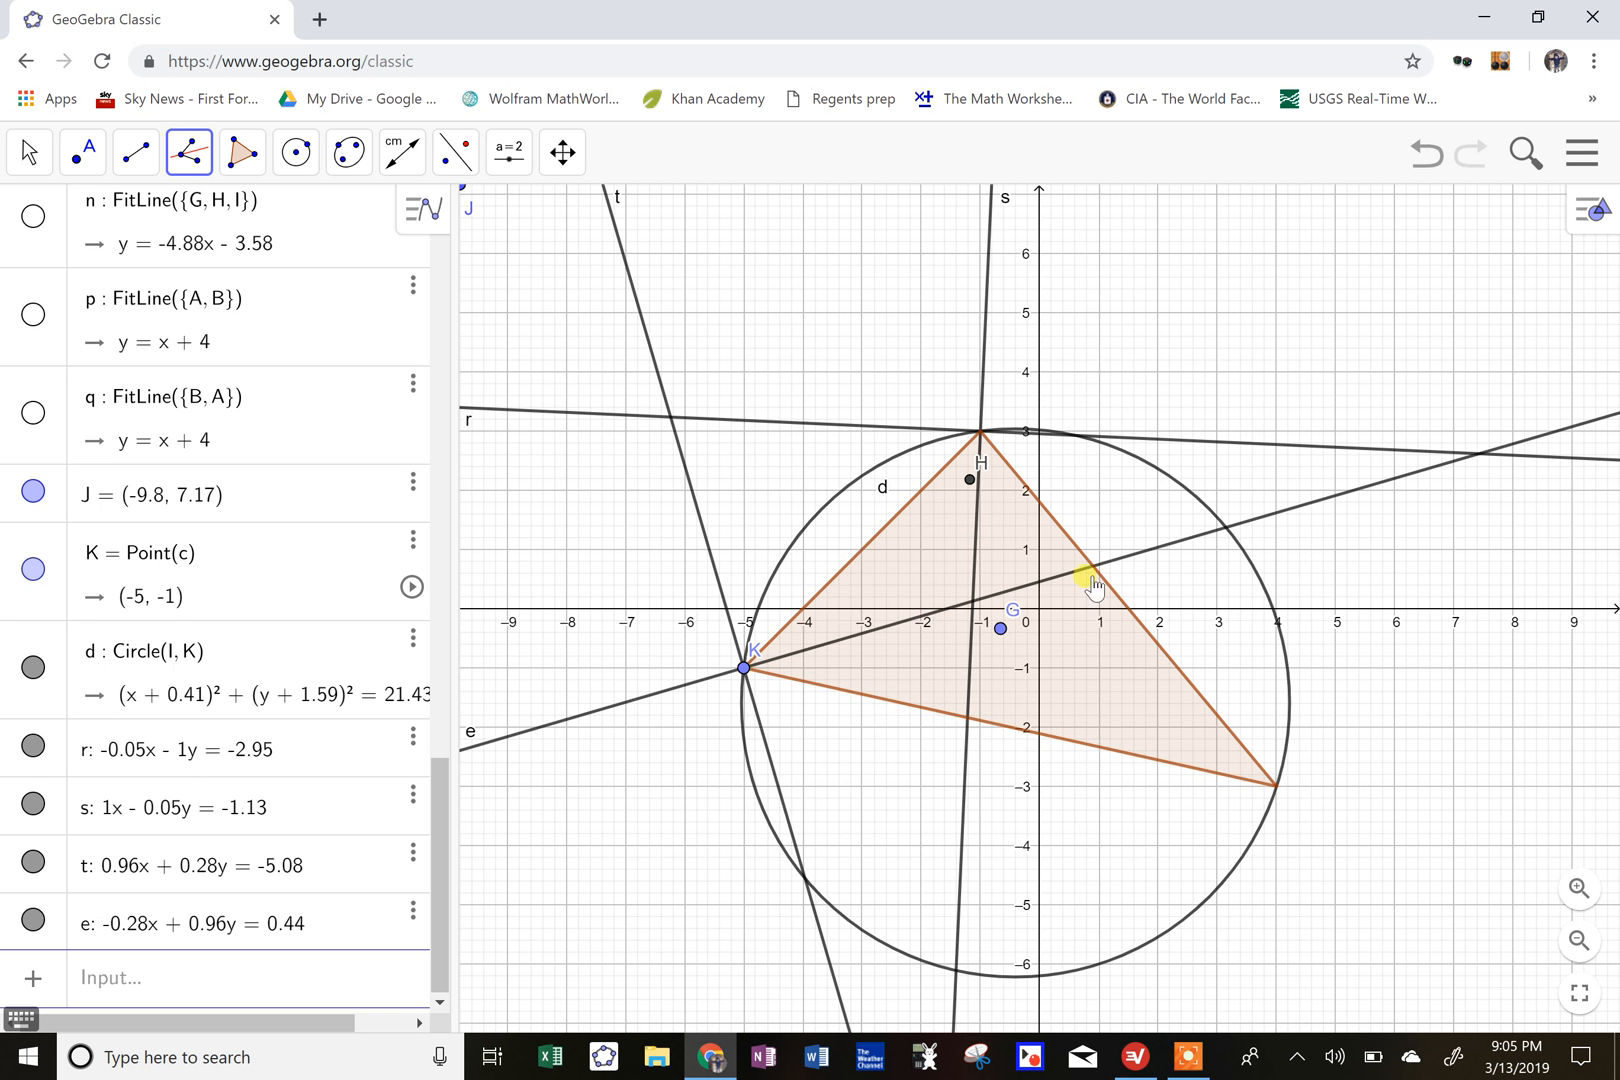
click(1065, 533)
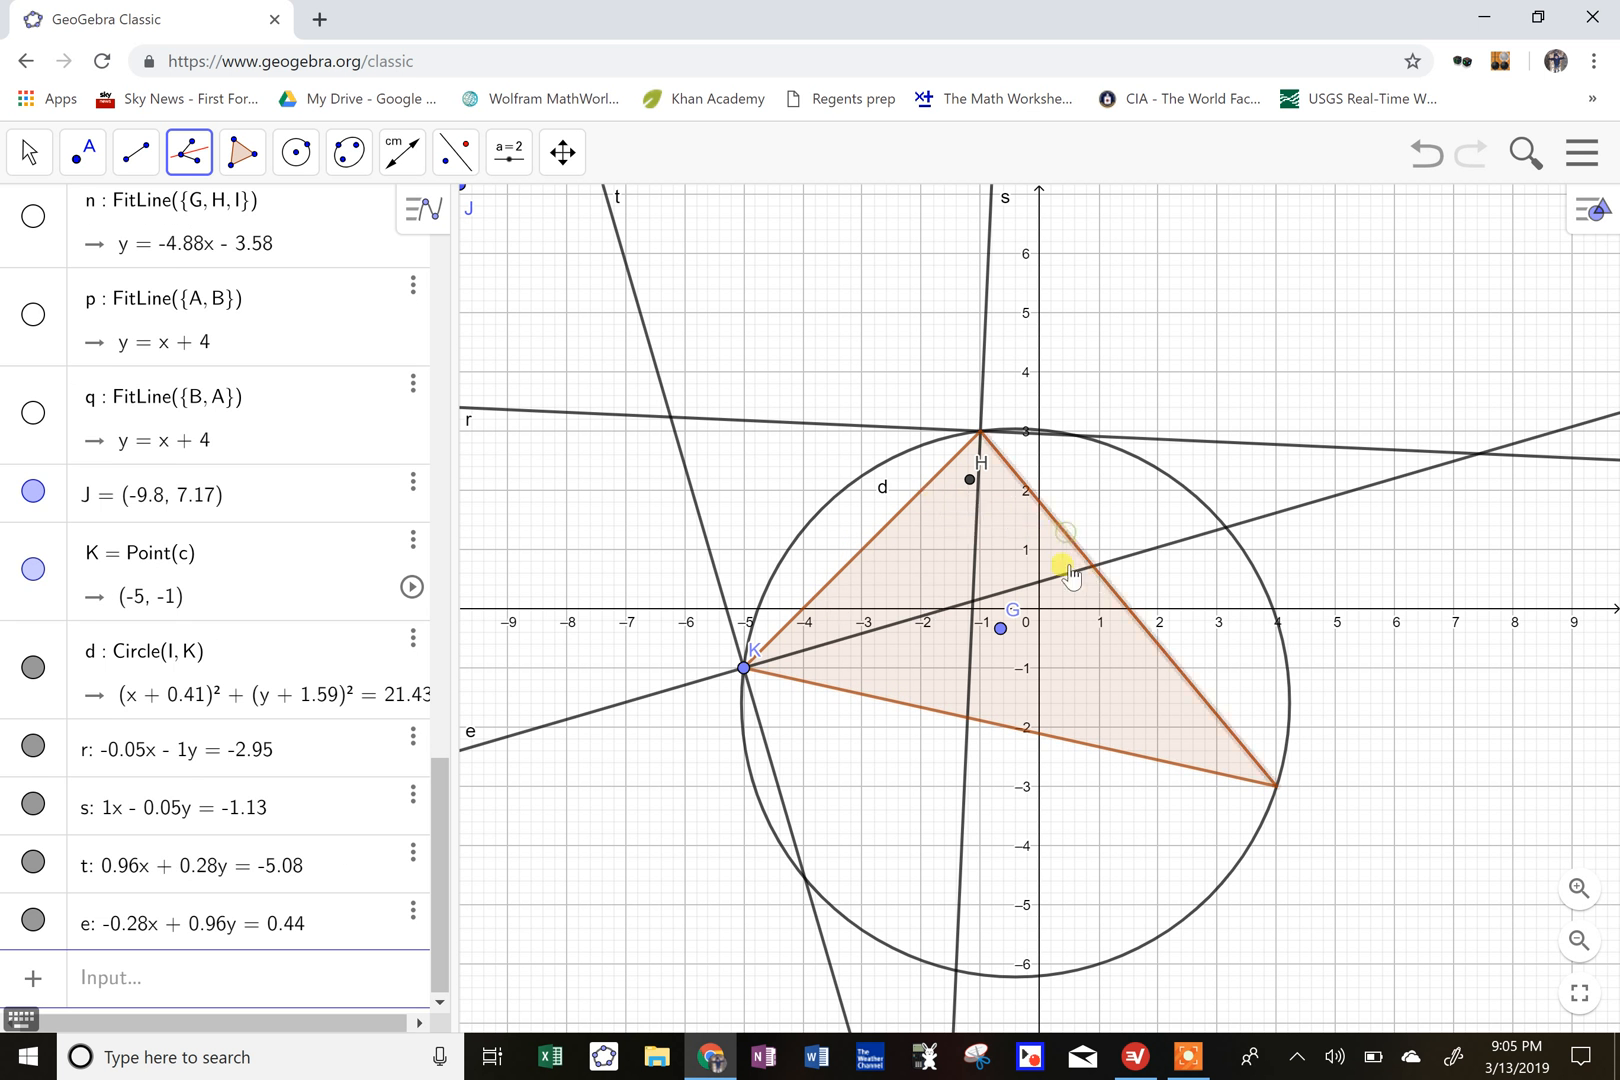
click(1062, 745)
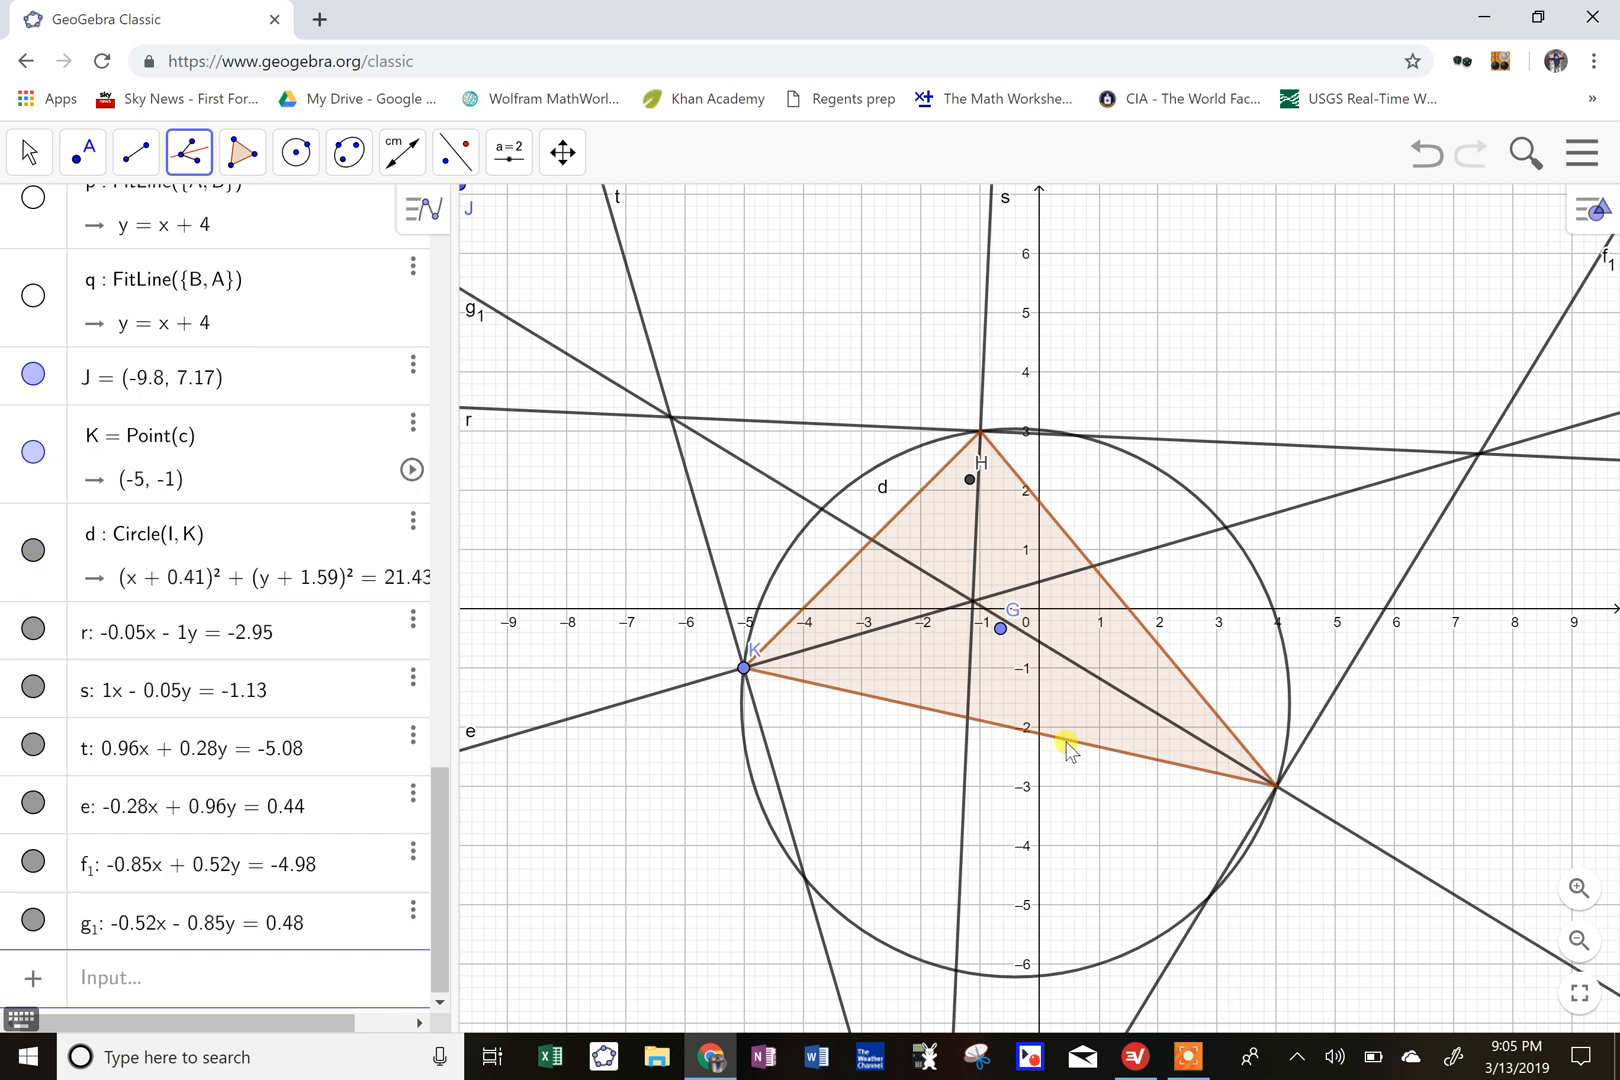
- Place a point where the interior angle bisectors meet inside the triangle, marking the incenter
click(82, 152)
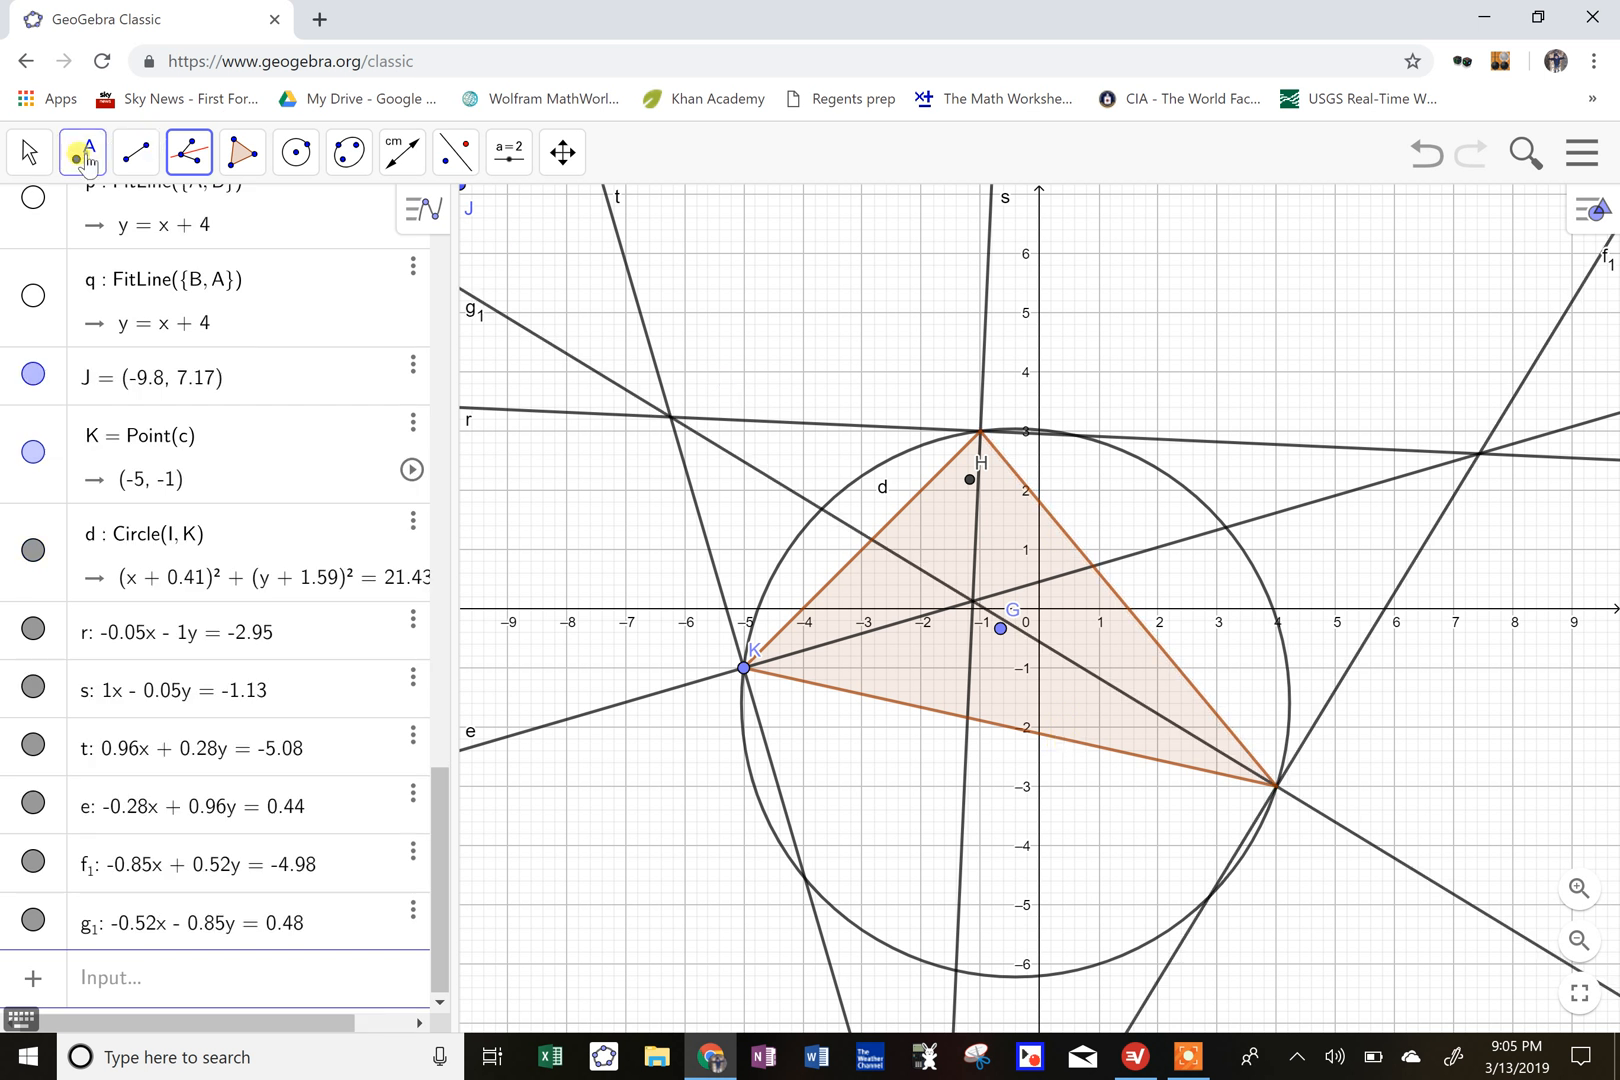
click(108, 225)
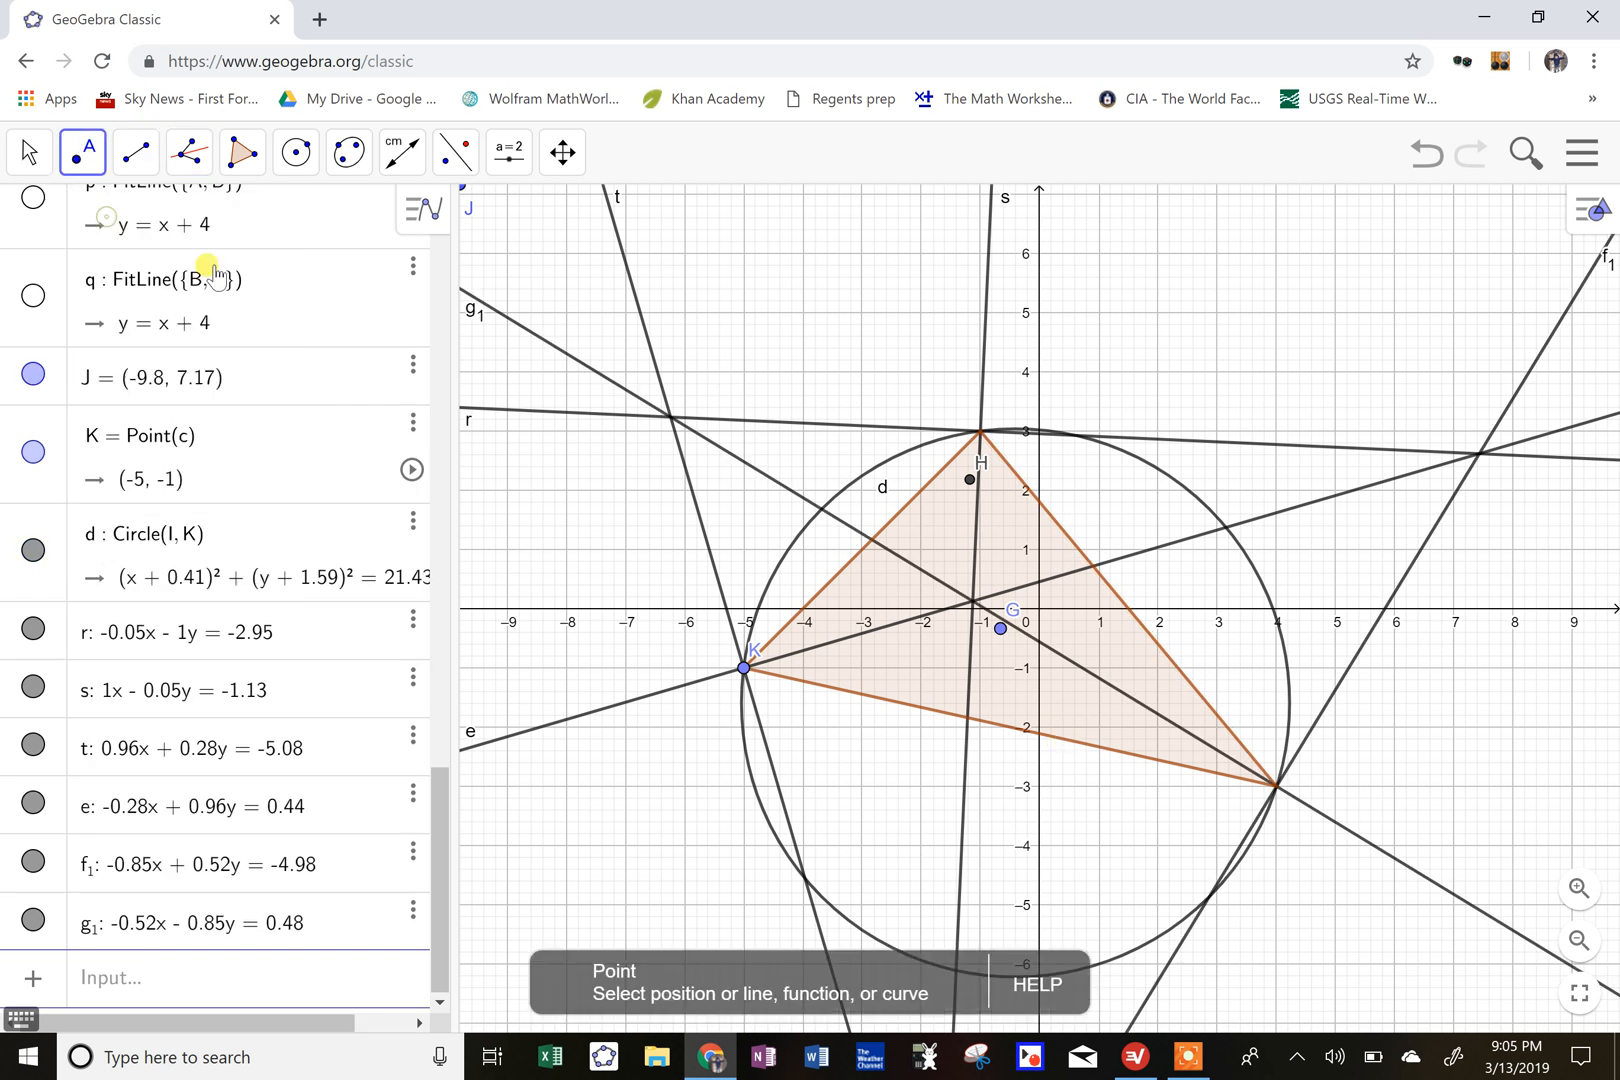
click(973, 597)
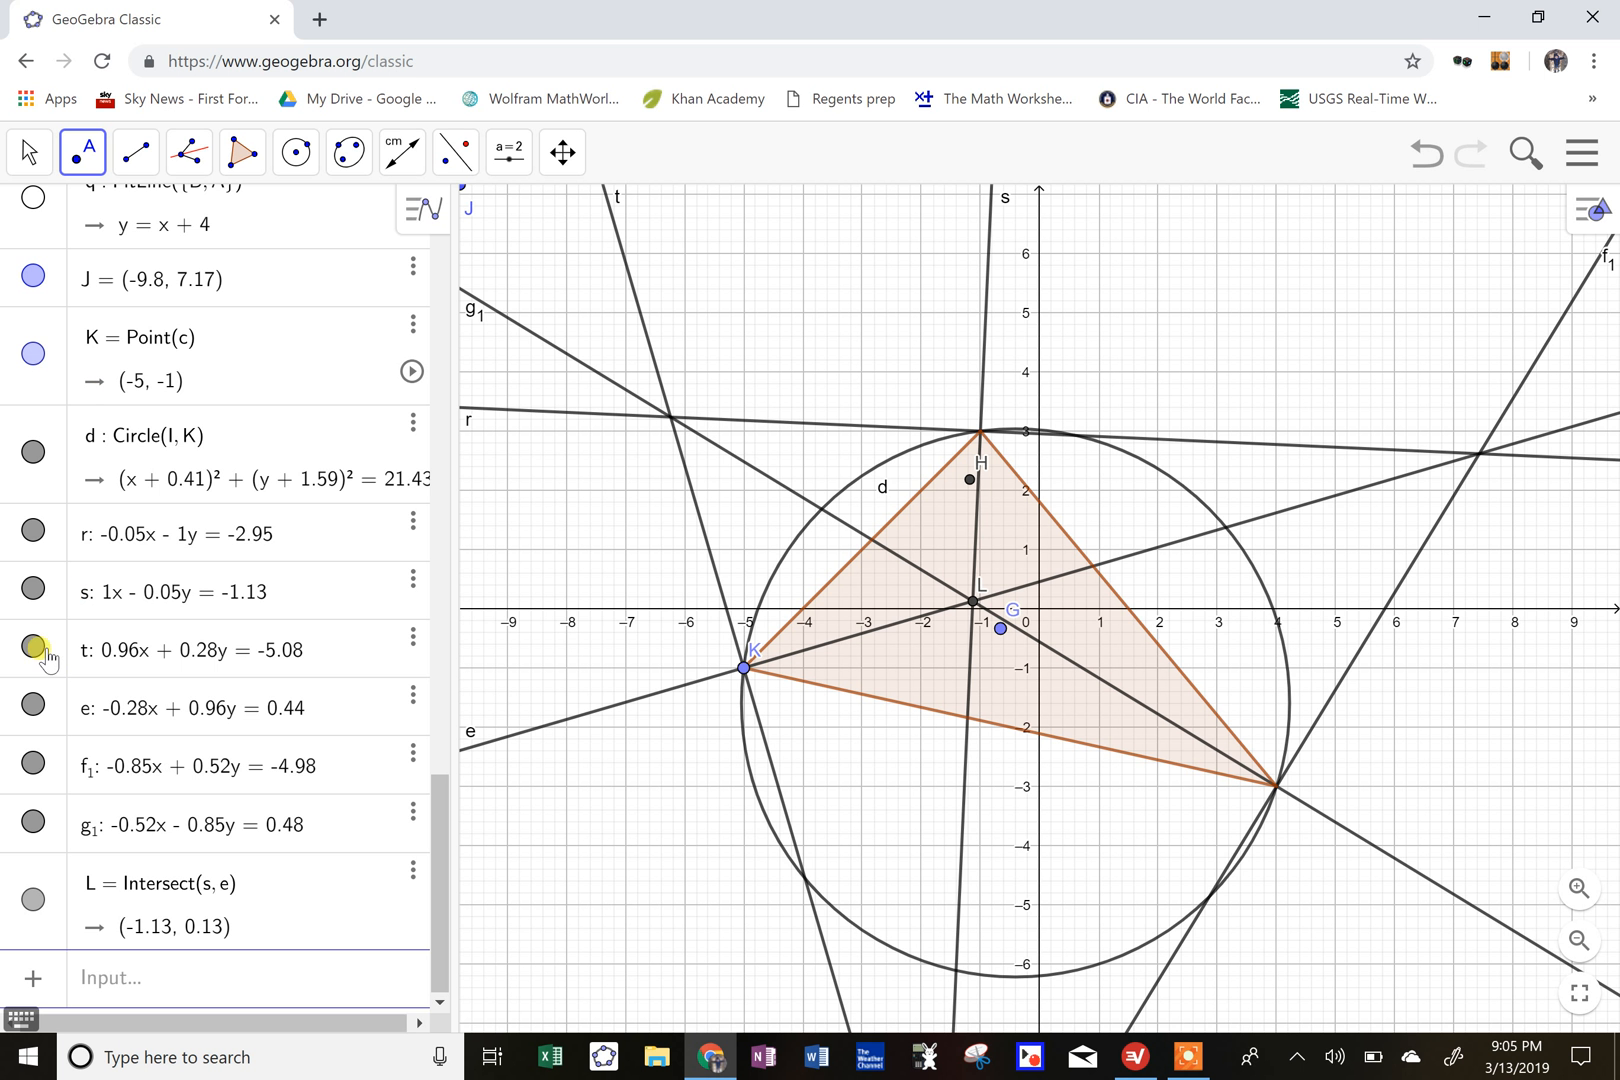
- Hide all six angle bisector lines r, s, t, e, f₁ and g₁
click(32, 531)
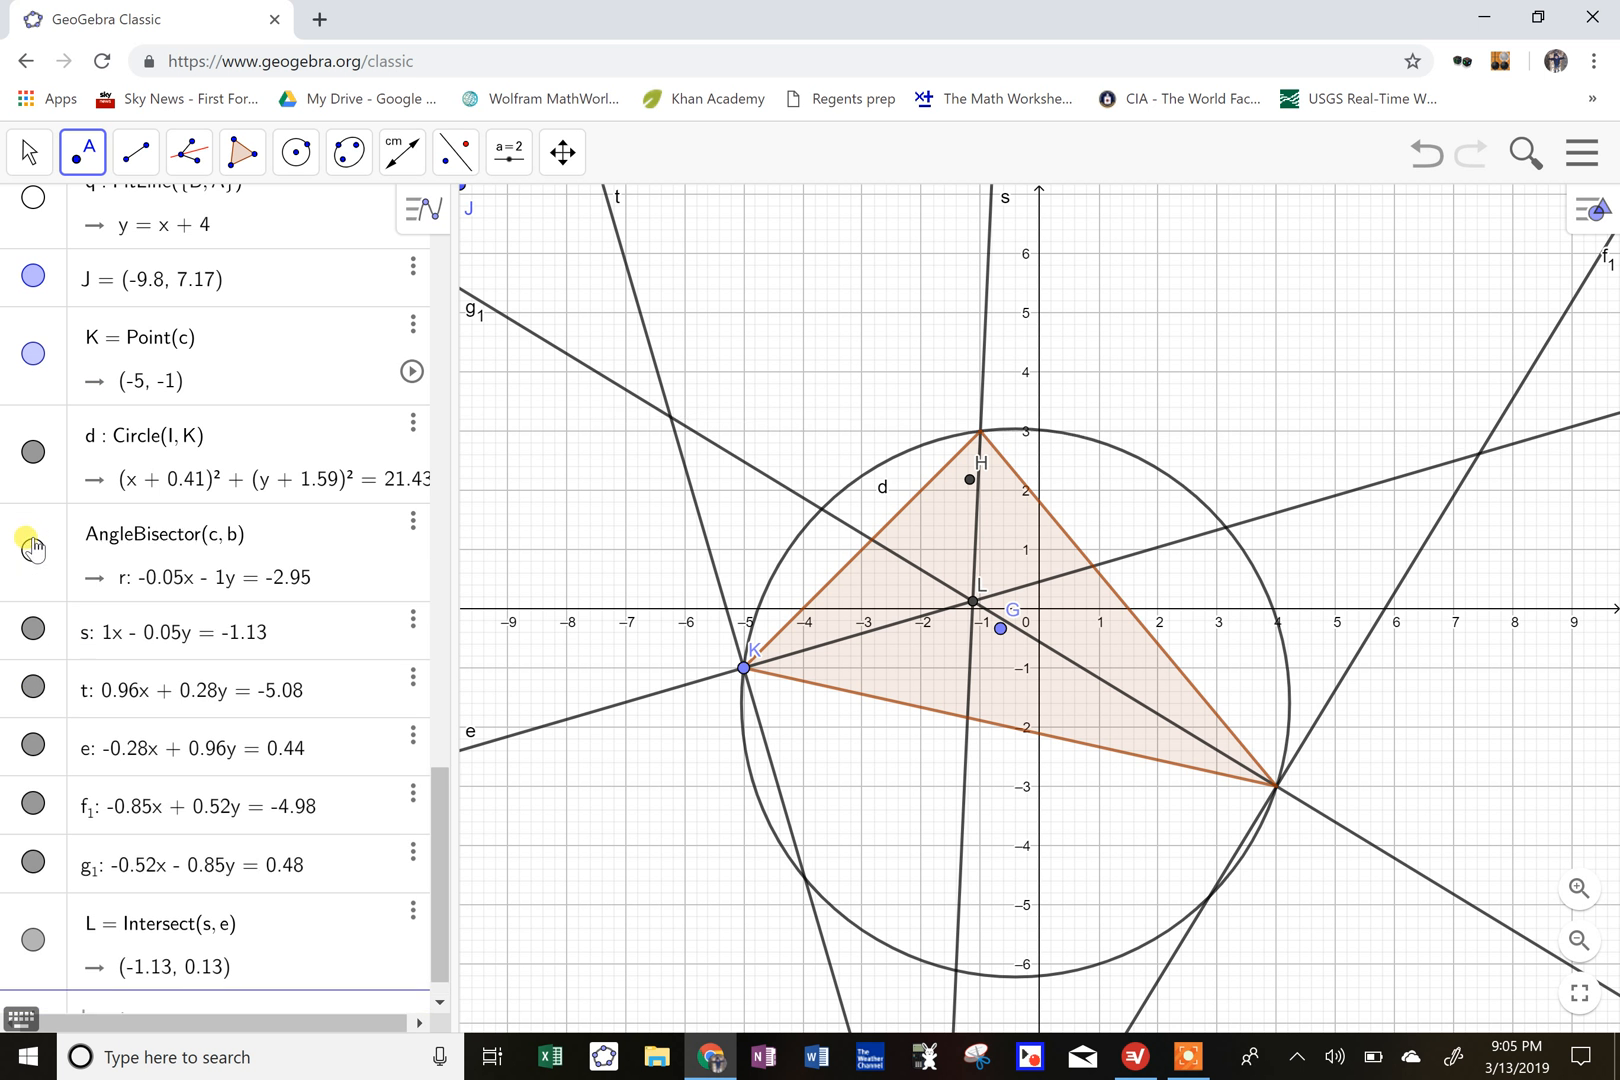
click(32, 628)
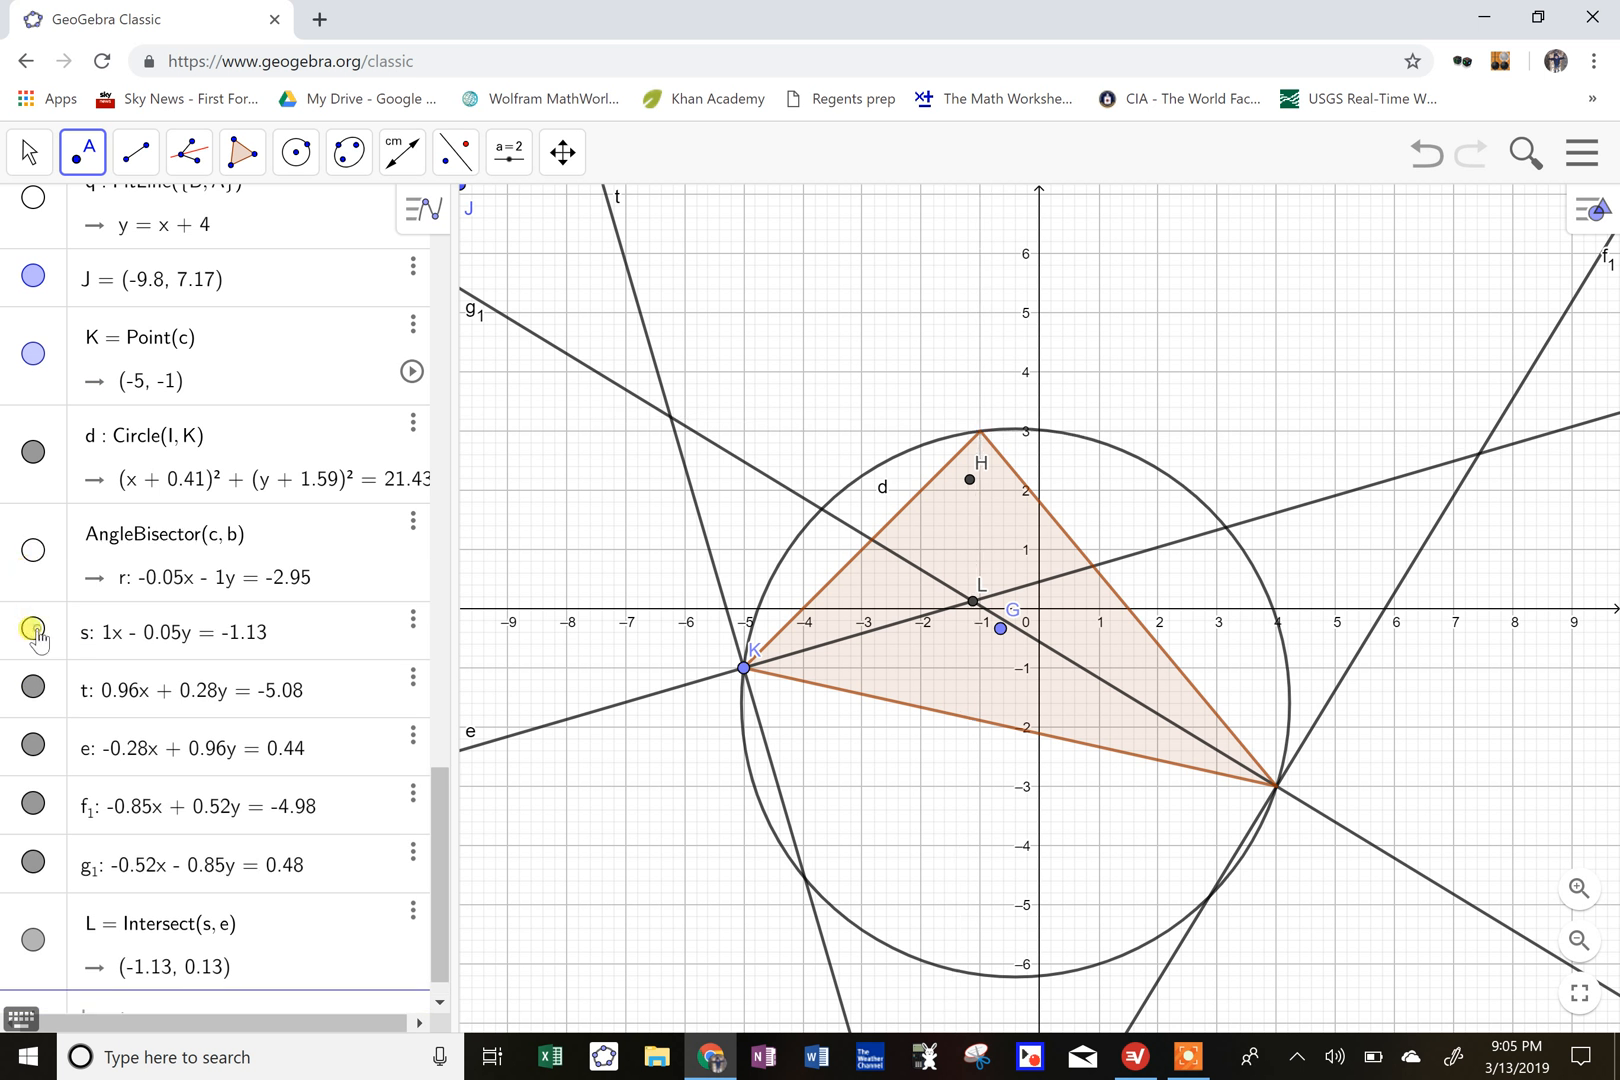
click(32, 686)
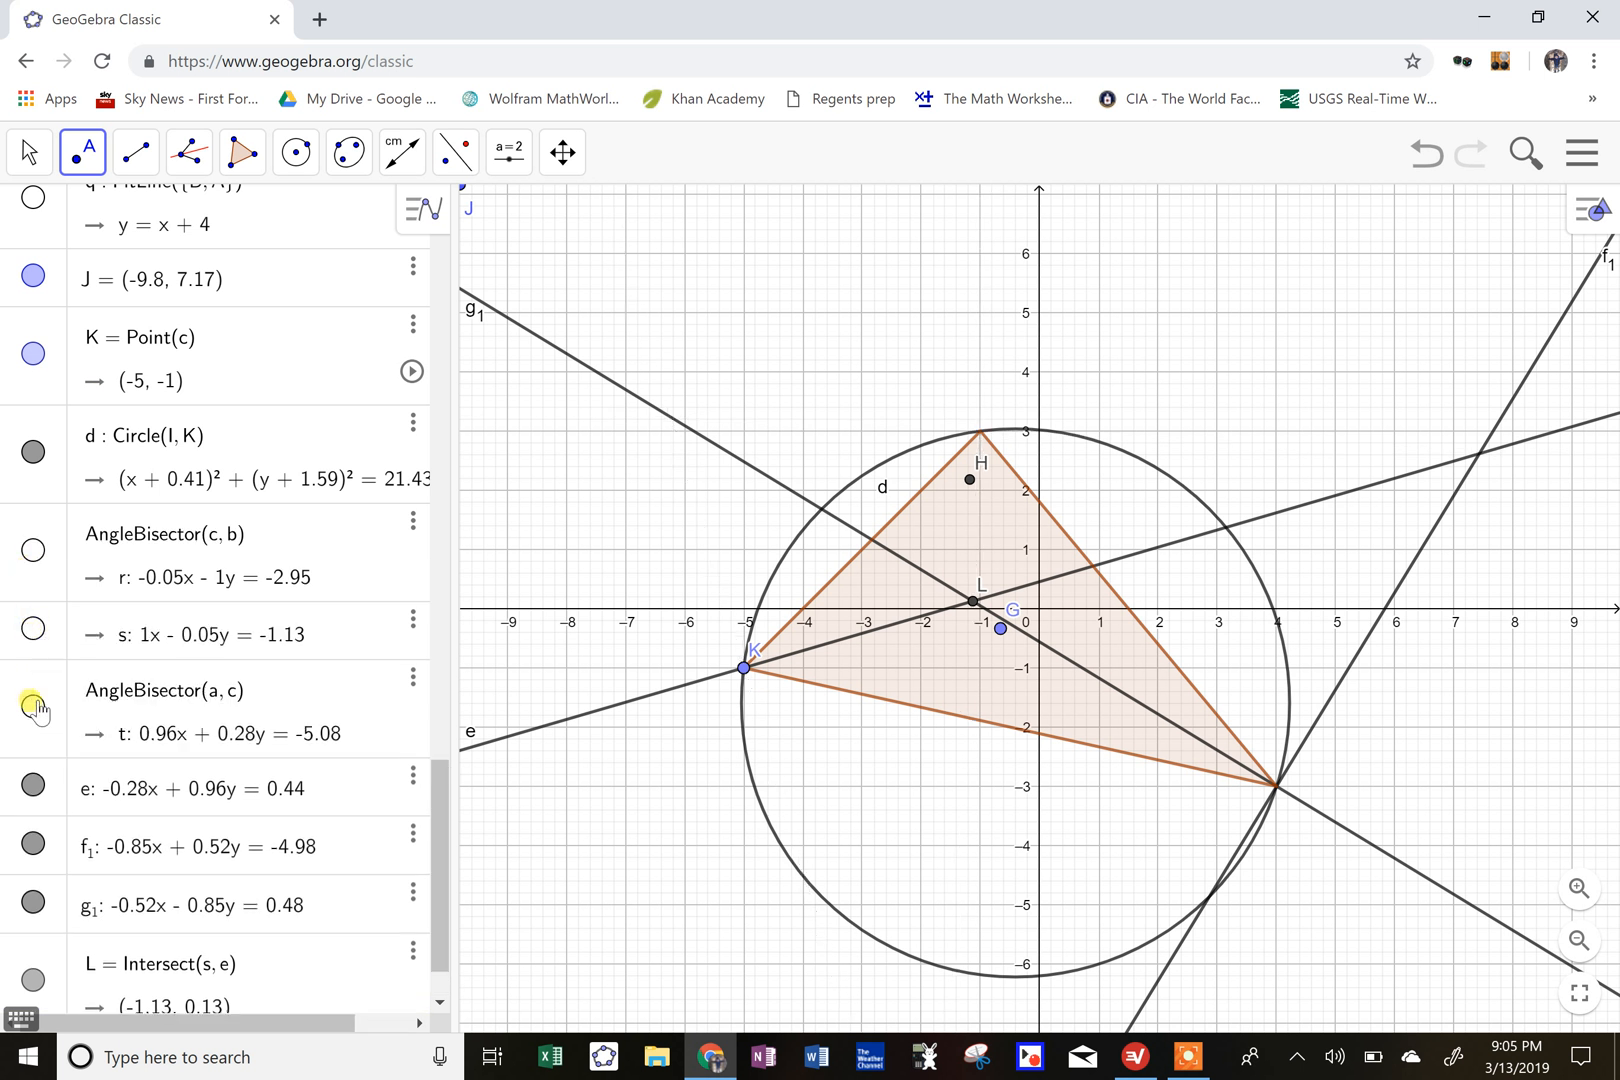
click(34, 786)
click(32, 855)
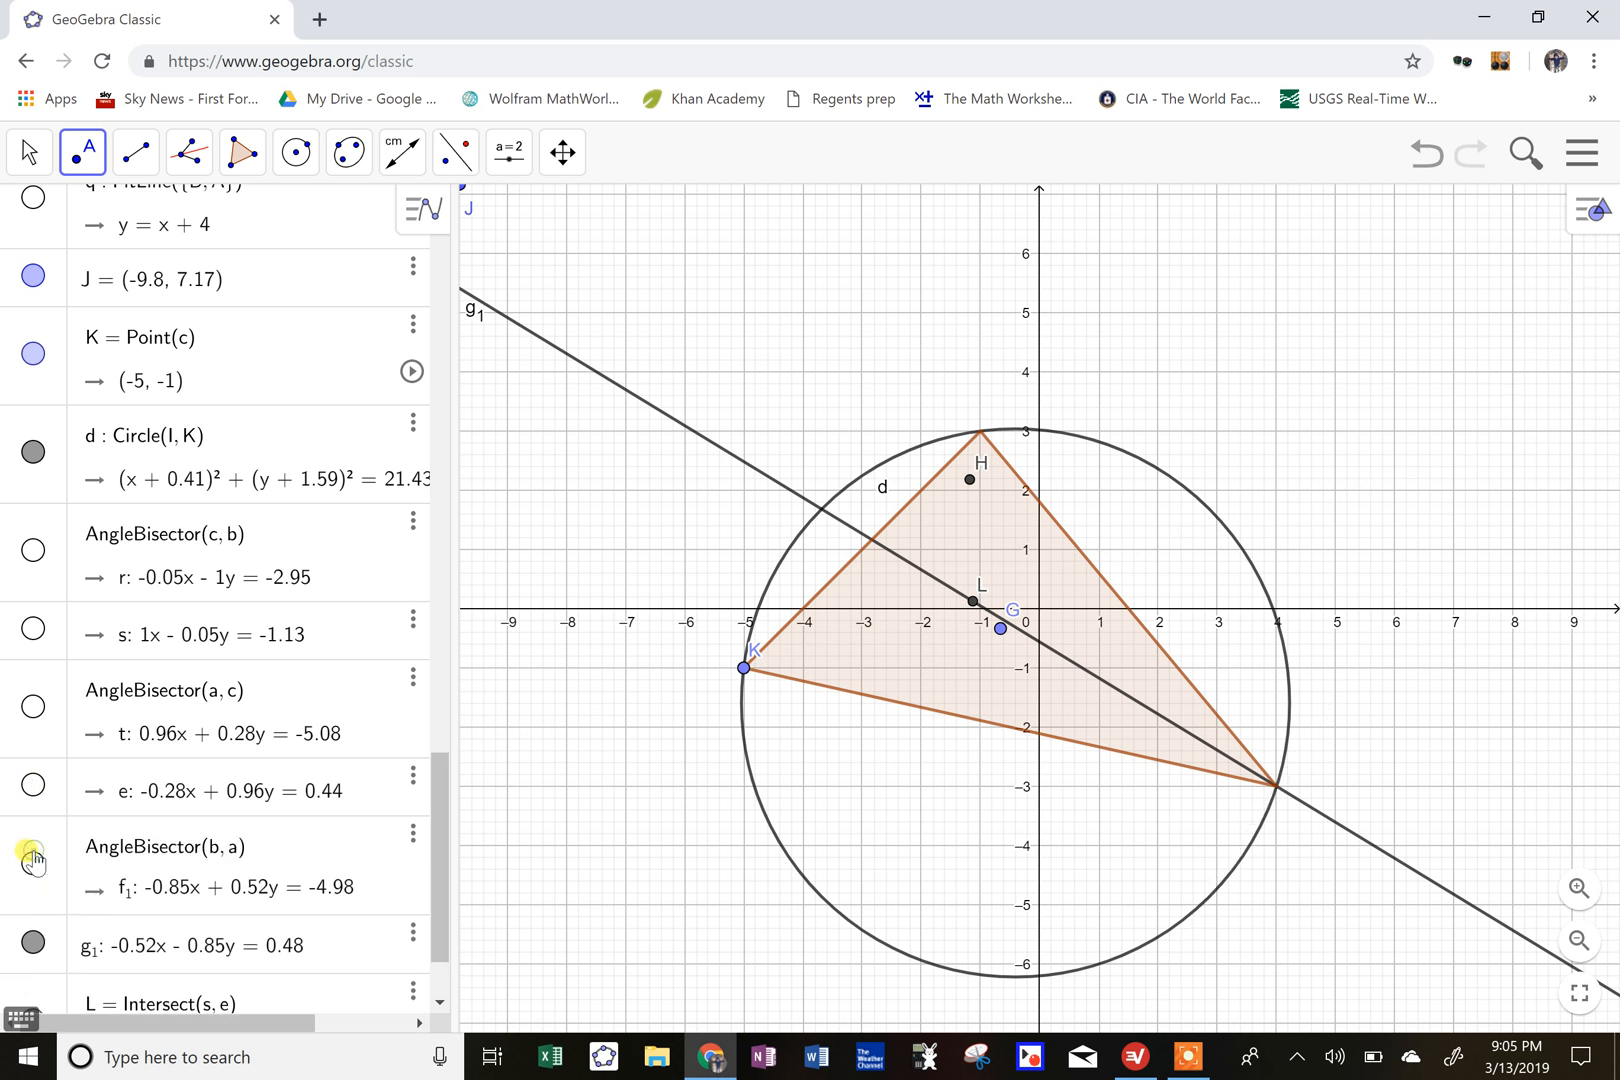
click(32, 943)
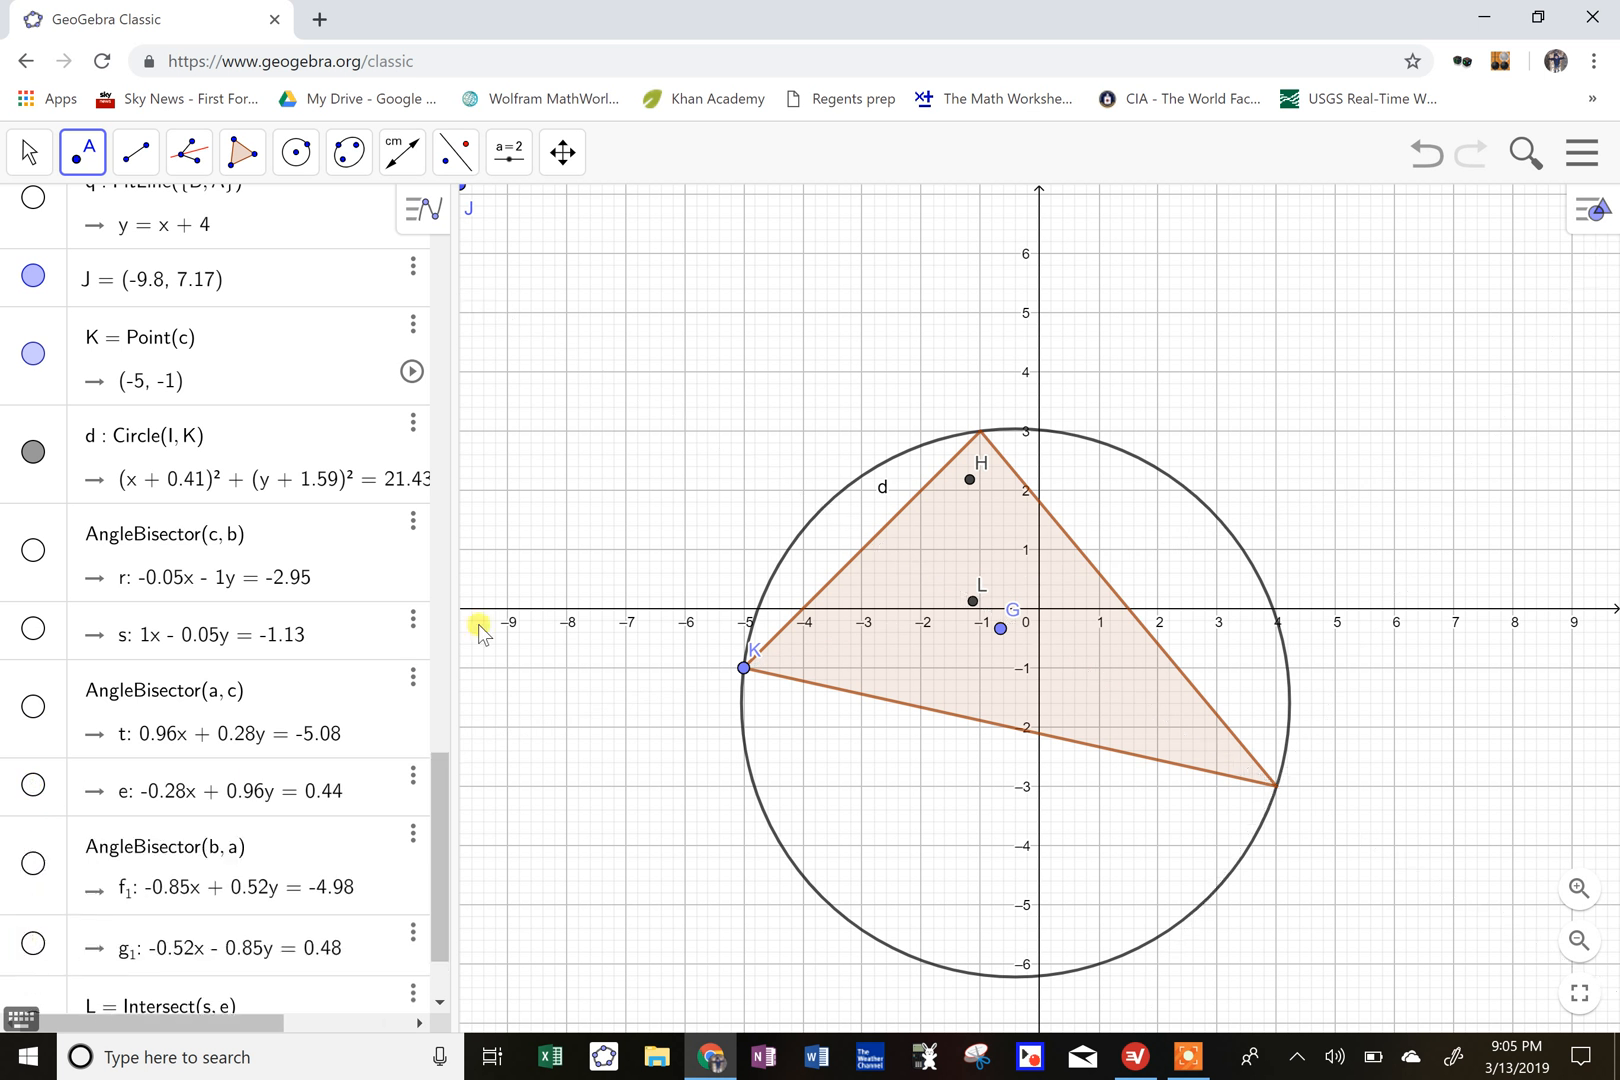
- Draw a circle centered on incenter L through a new point at about (0.74, -0.41), nearly touching the triangle's sides
click(296, 152)
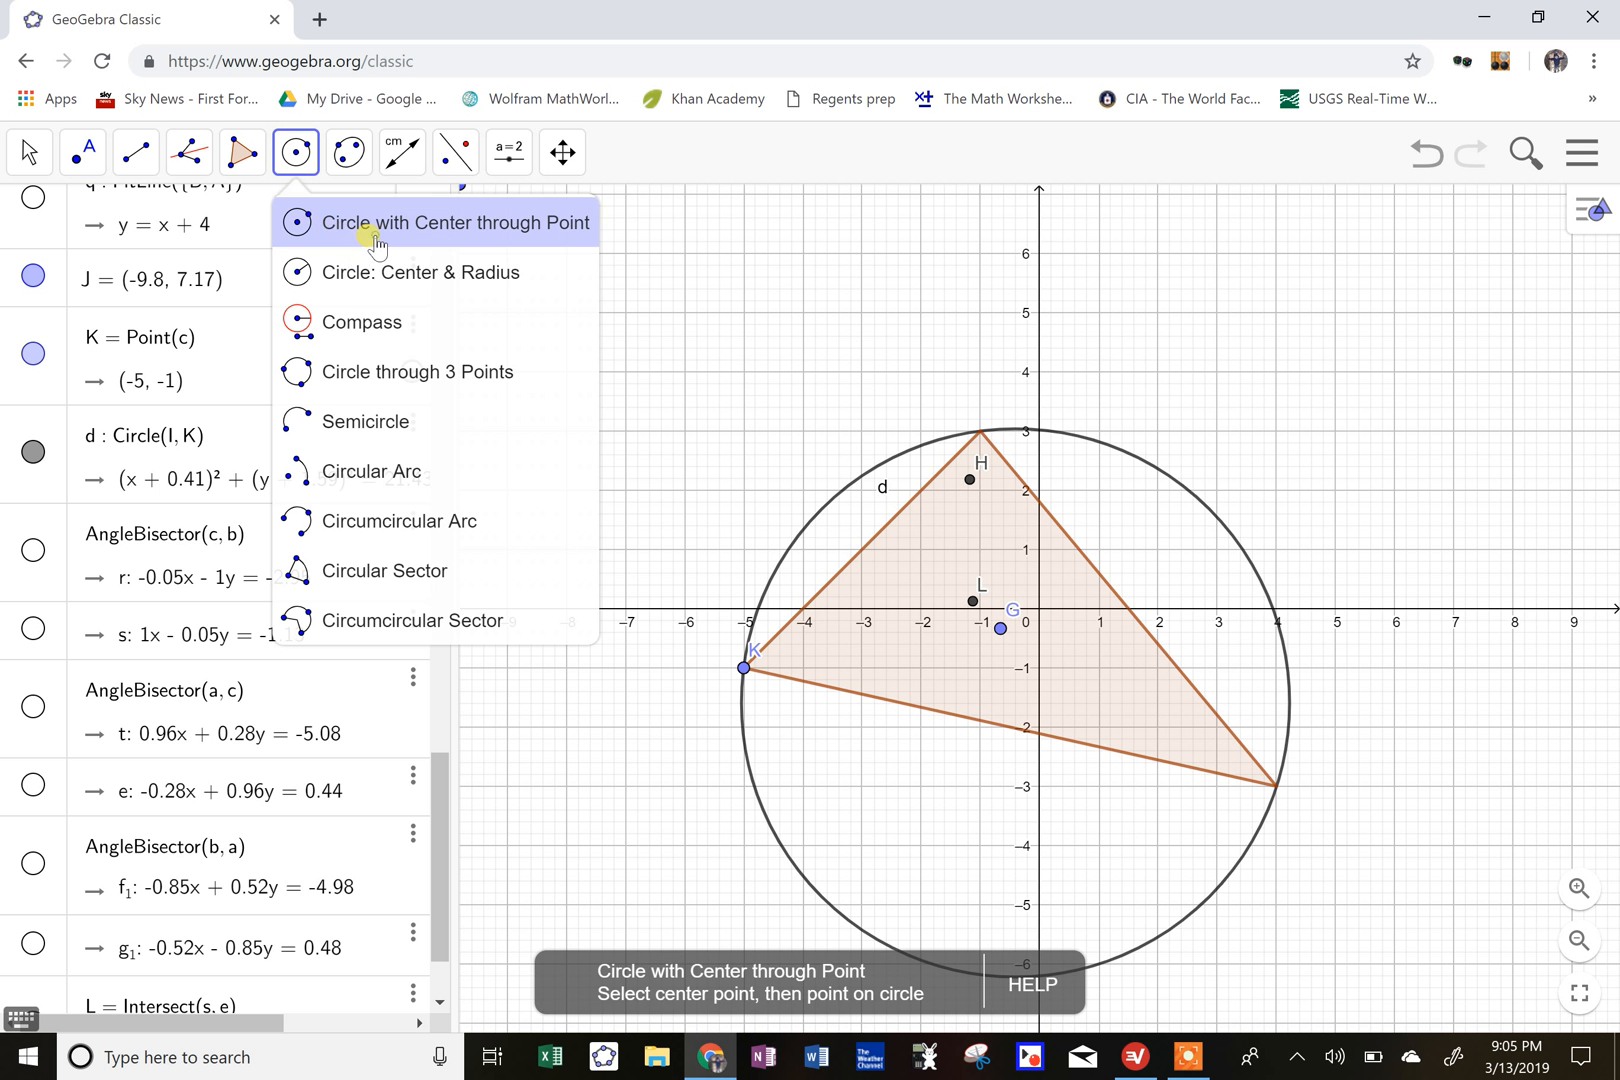
click(372, 240)
click(972, 602)
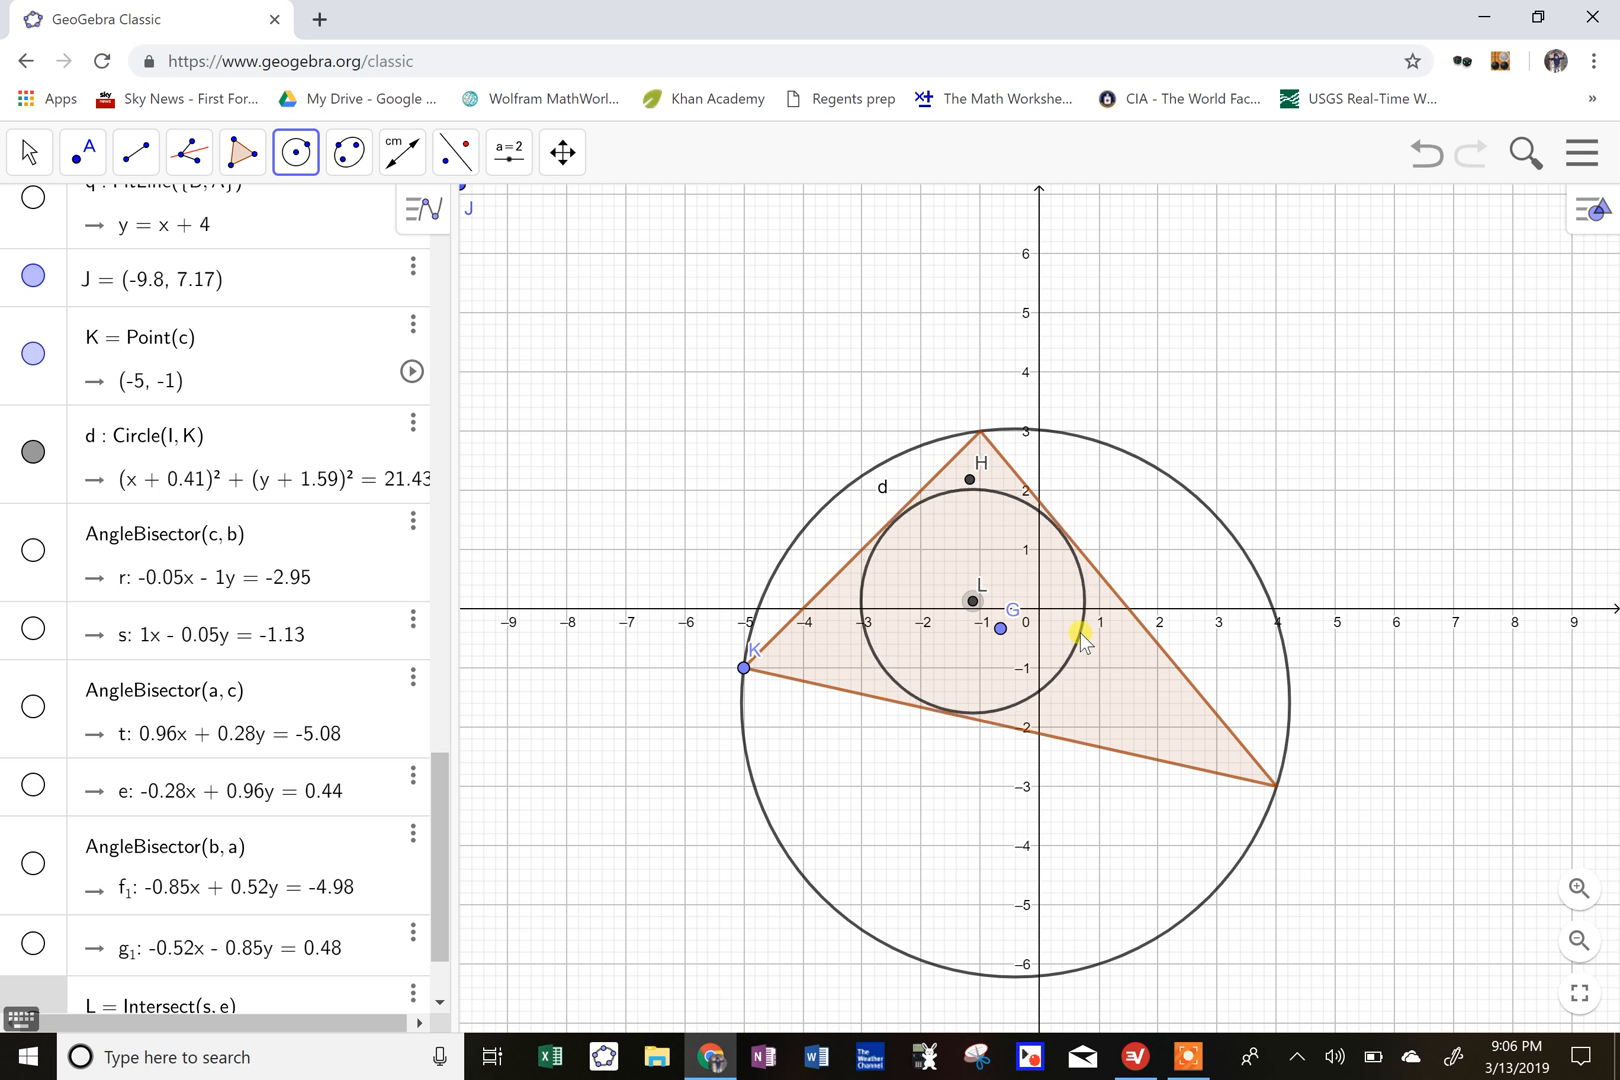
click(1083, 633)
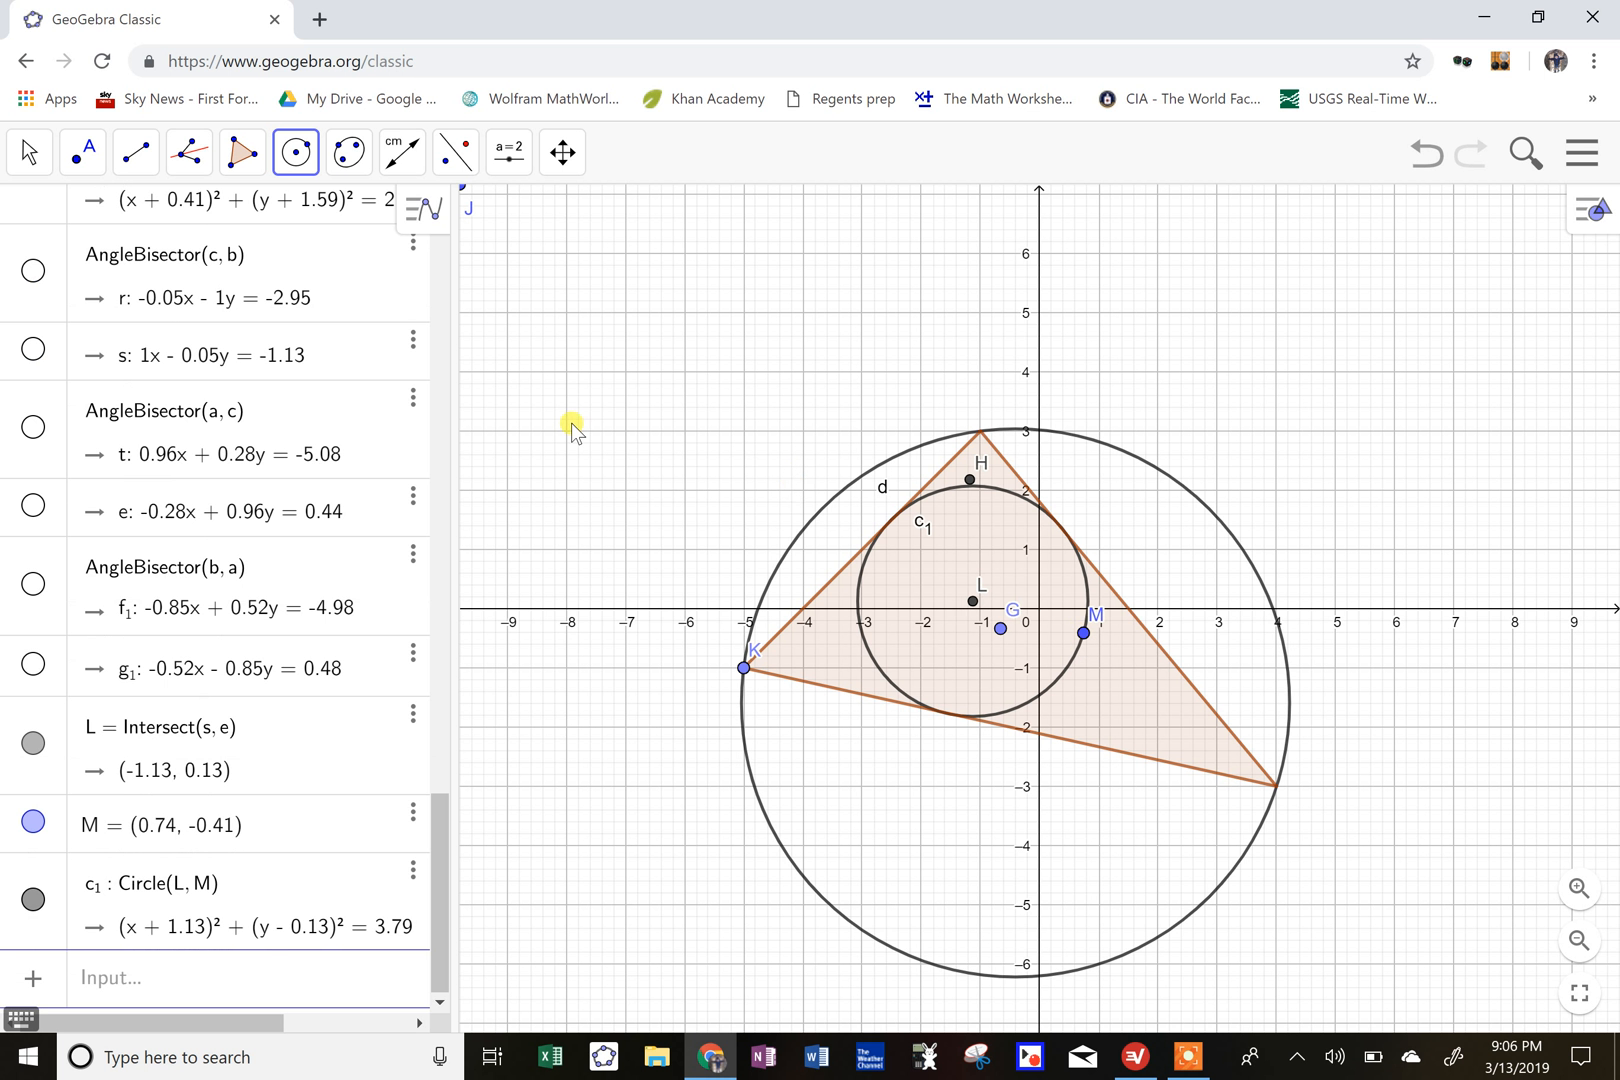
- Create the intersection points of the inner circle and the triangle side from (-1, 3) to (4, -3)
click(72, 158)
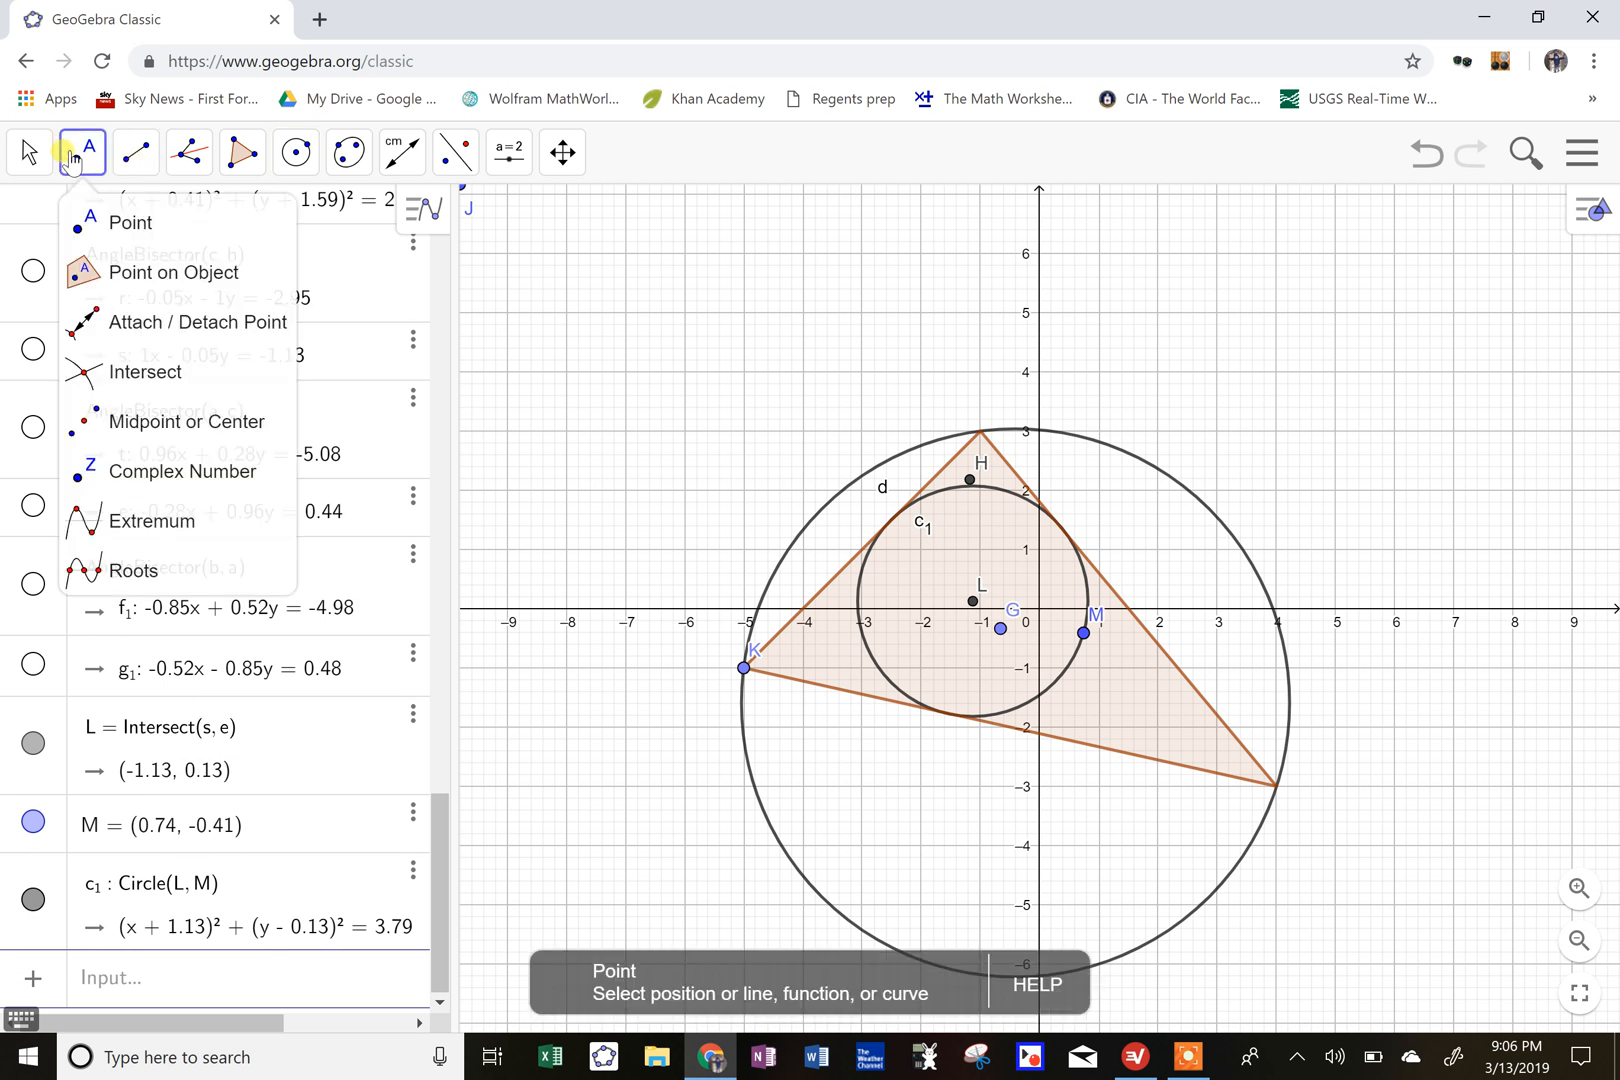
click(130, 370)
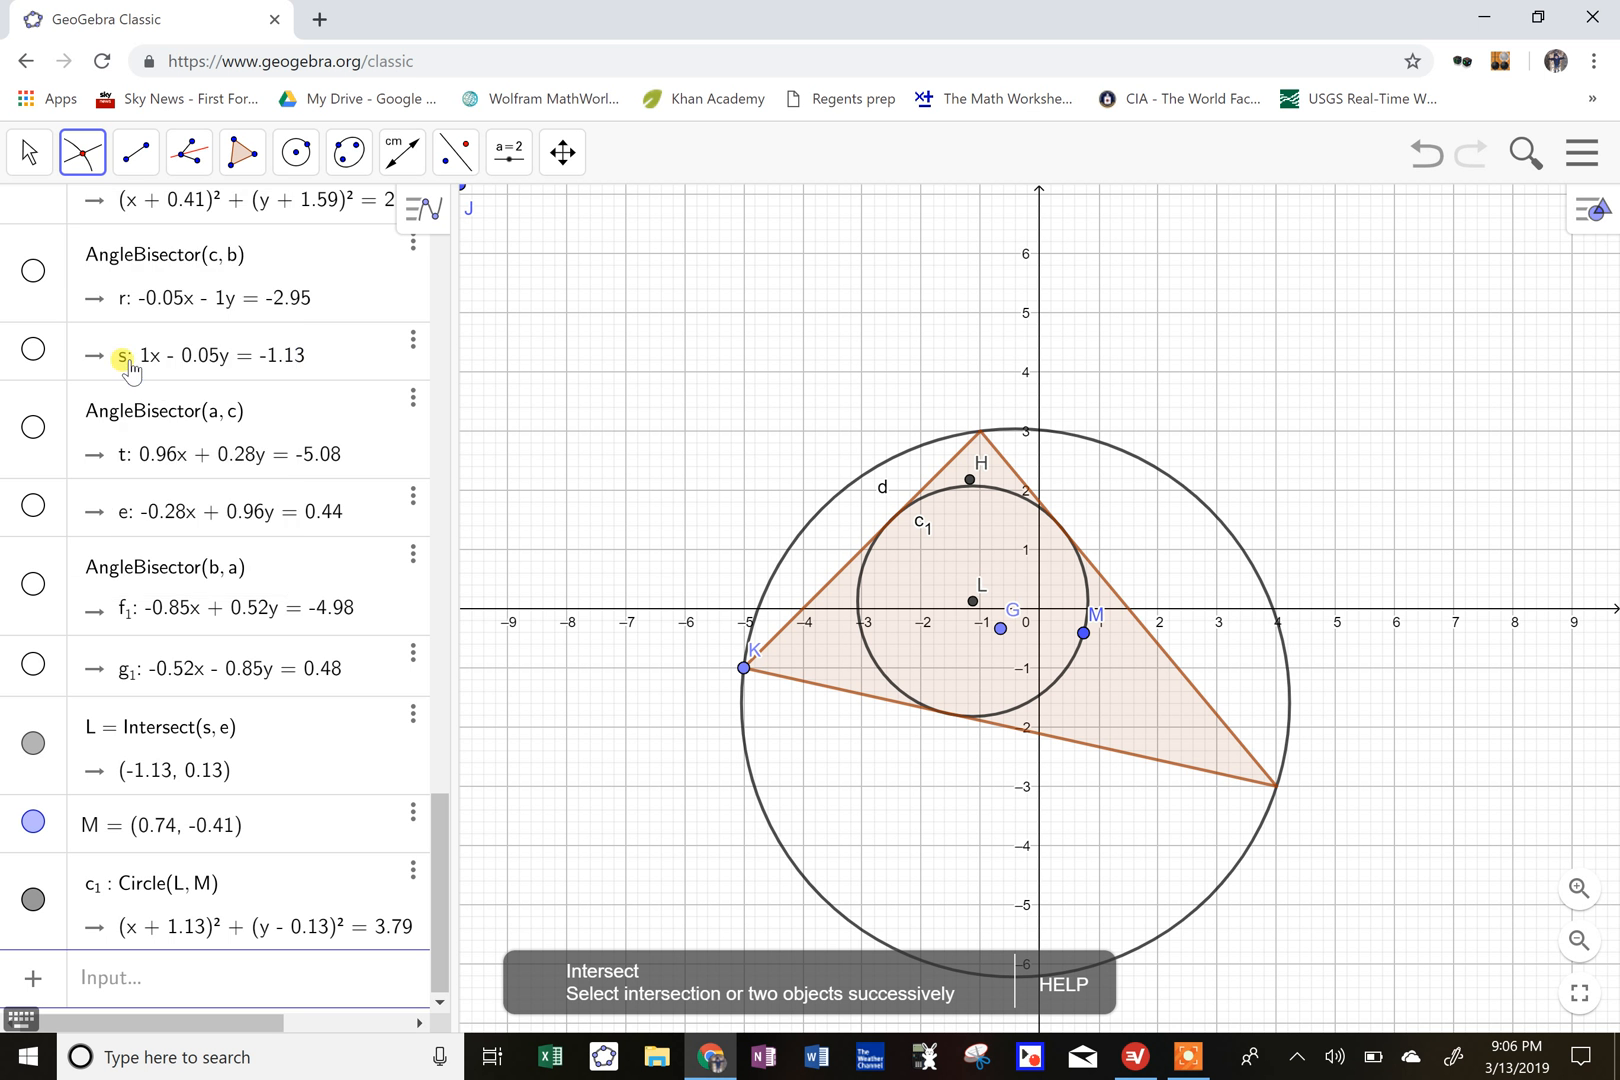
click(1009, 492)
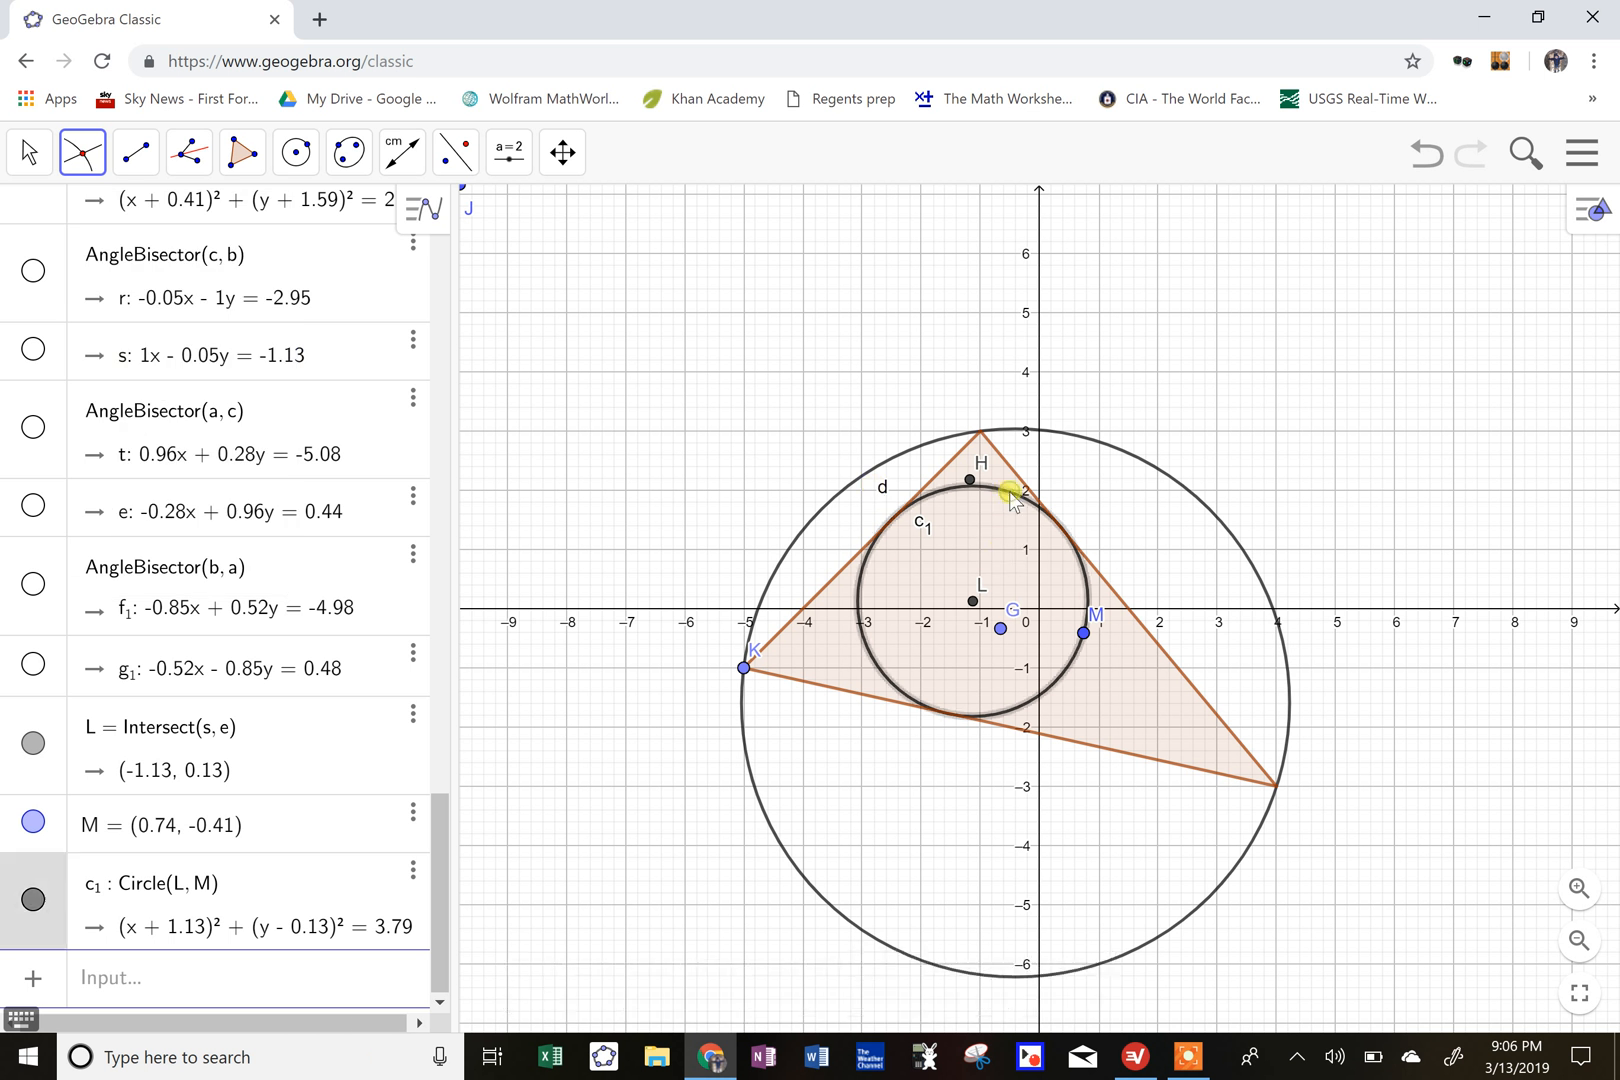
click(1119, 607)
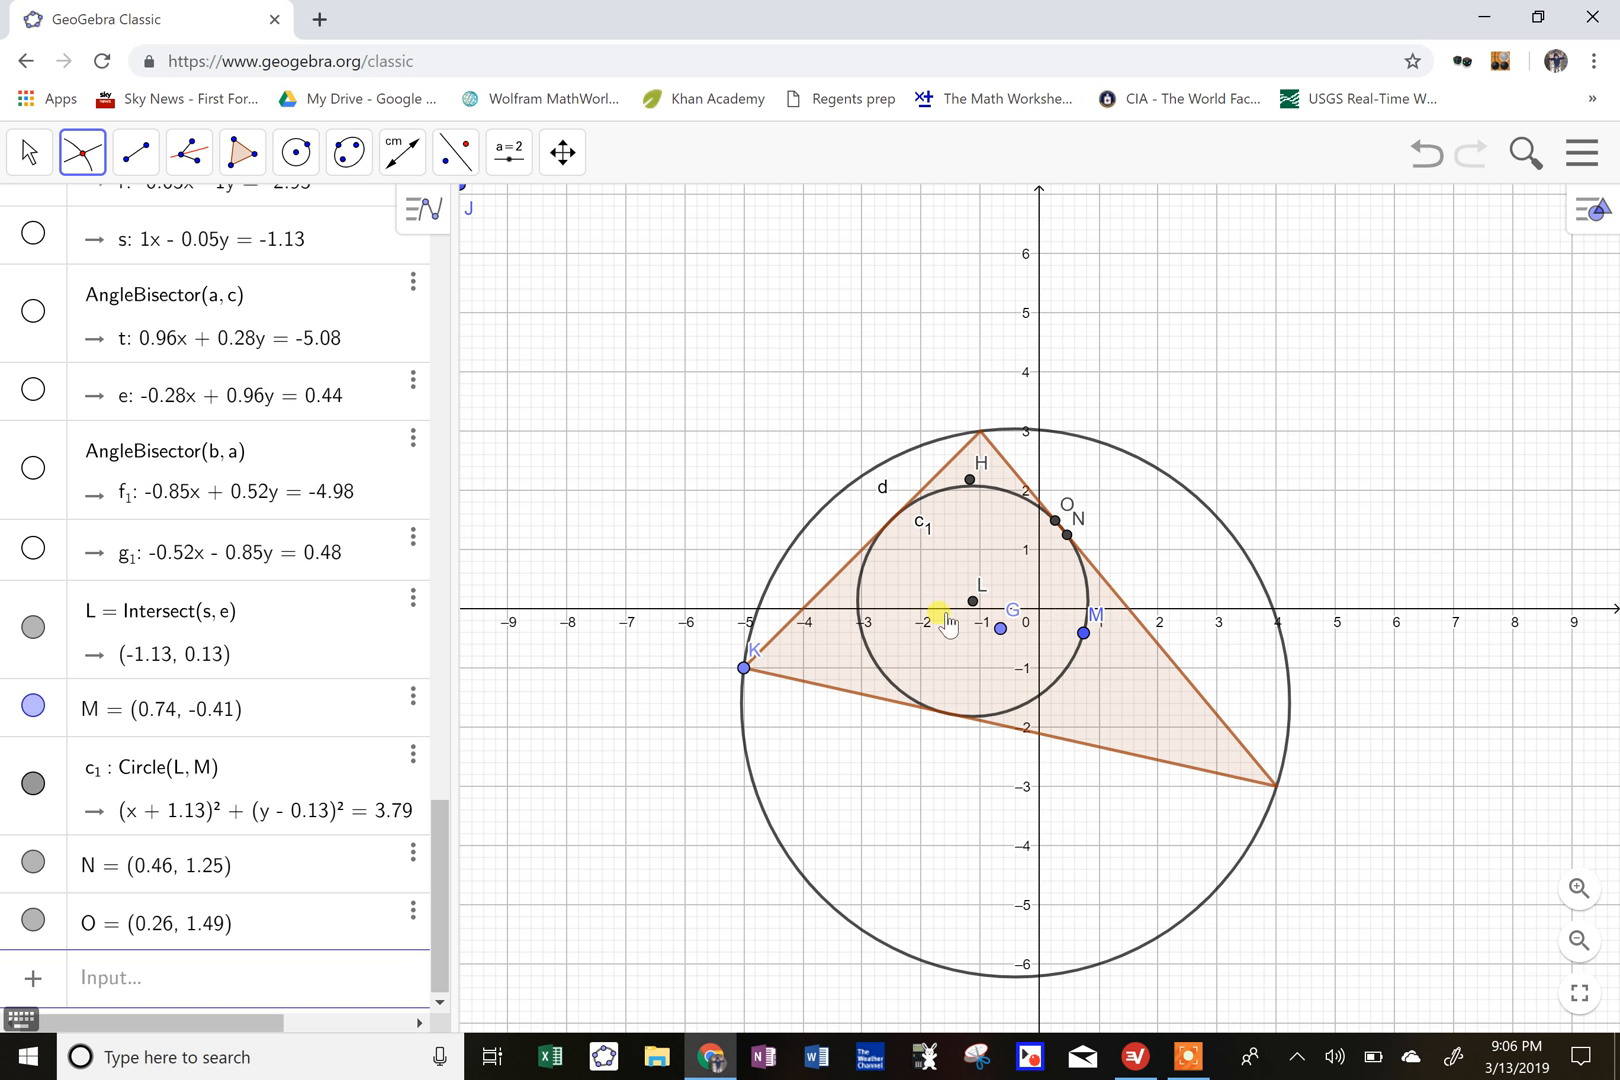
- Adjust the inner circle by moving point M to about (0.65, -0.65), bringing intersection points N and O close to tangency
click(29, 152)
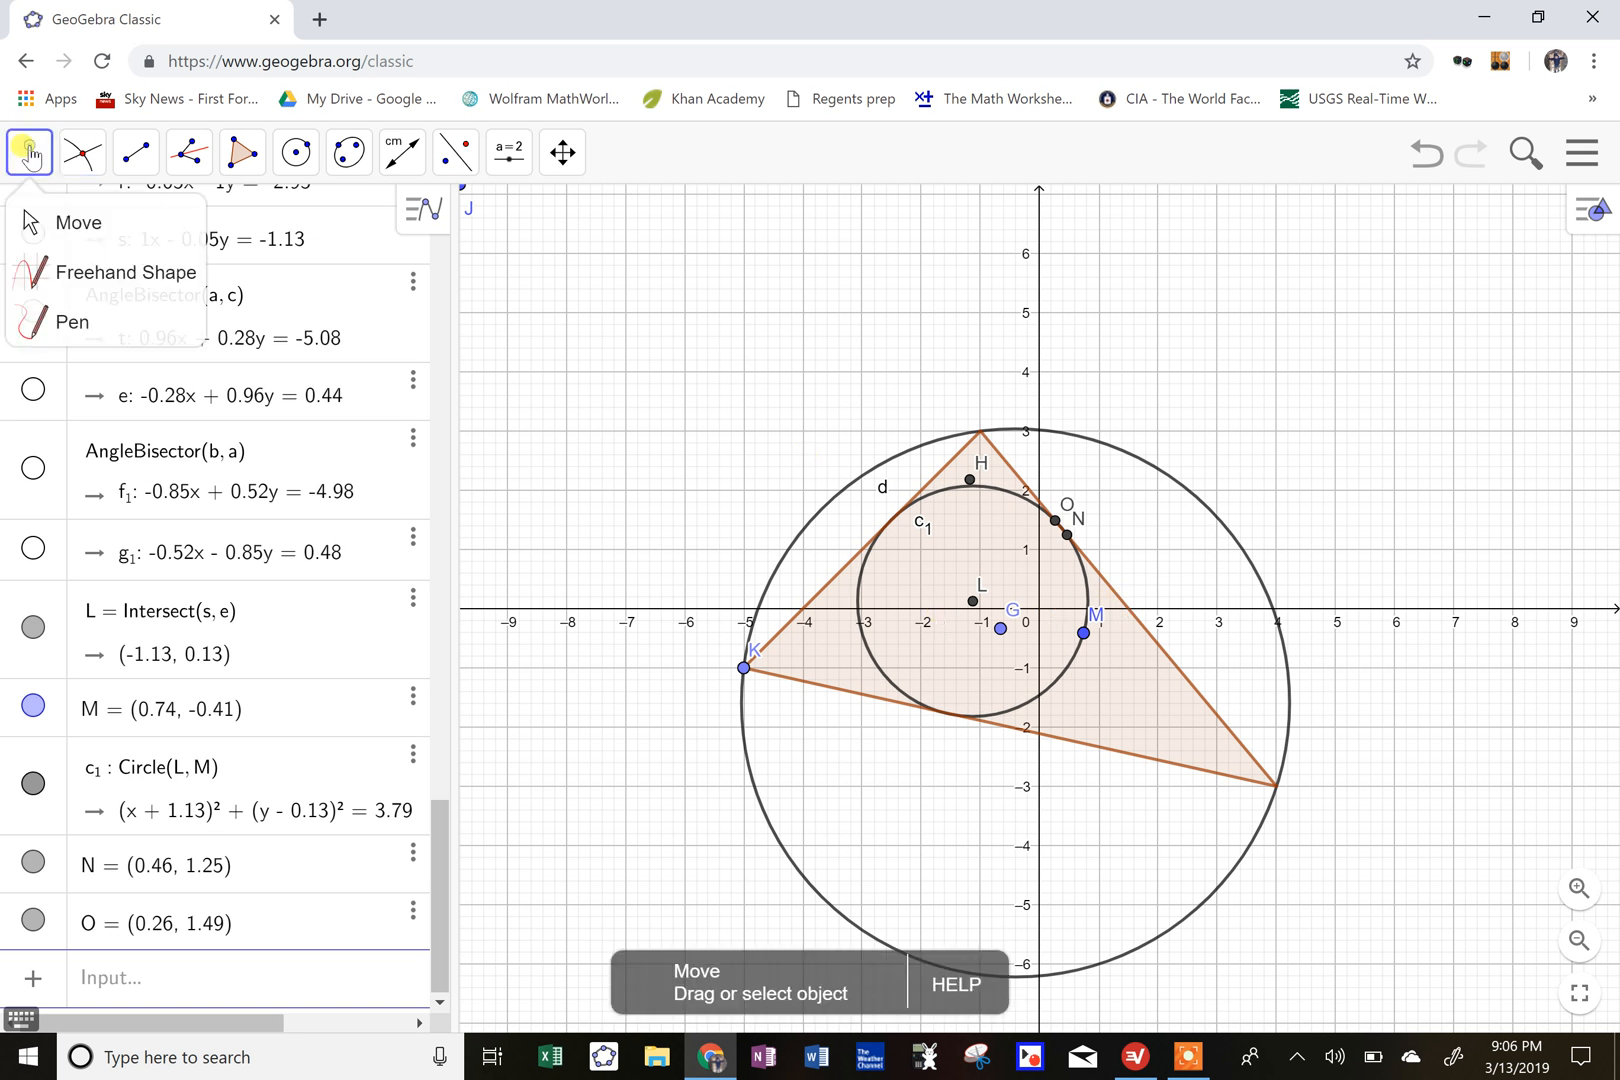
mouse_move(82, 160)
mouse_move(29, 152)
click(34, 218)
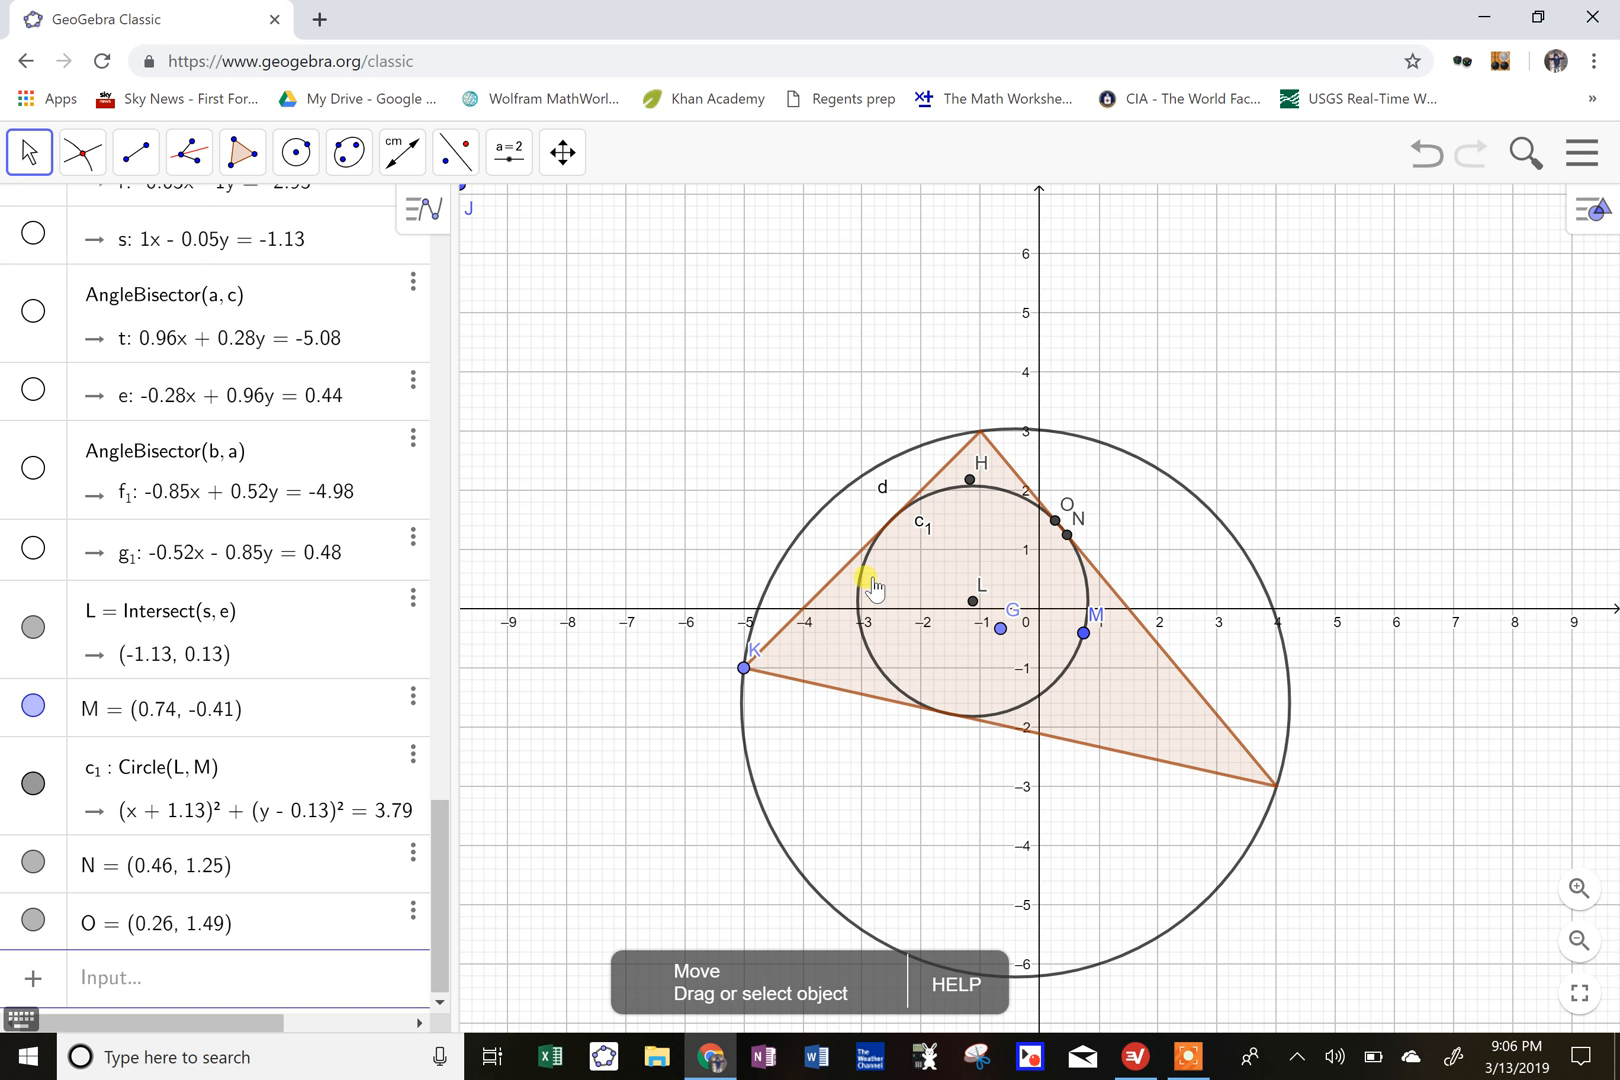
drag(1084, 640, 1086, 636)
click(1187, 627)
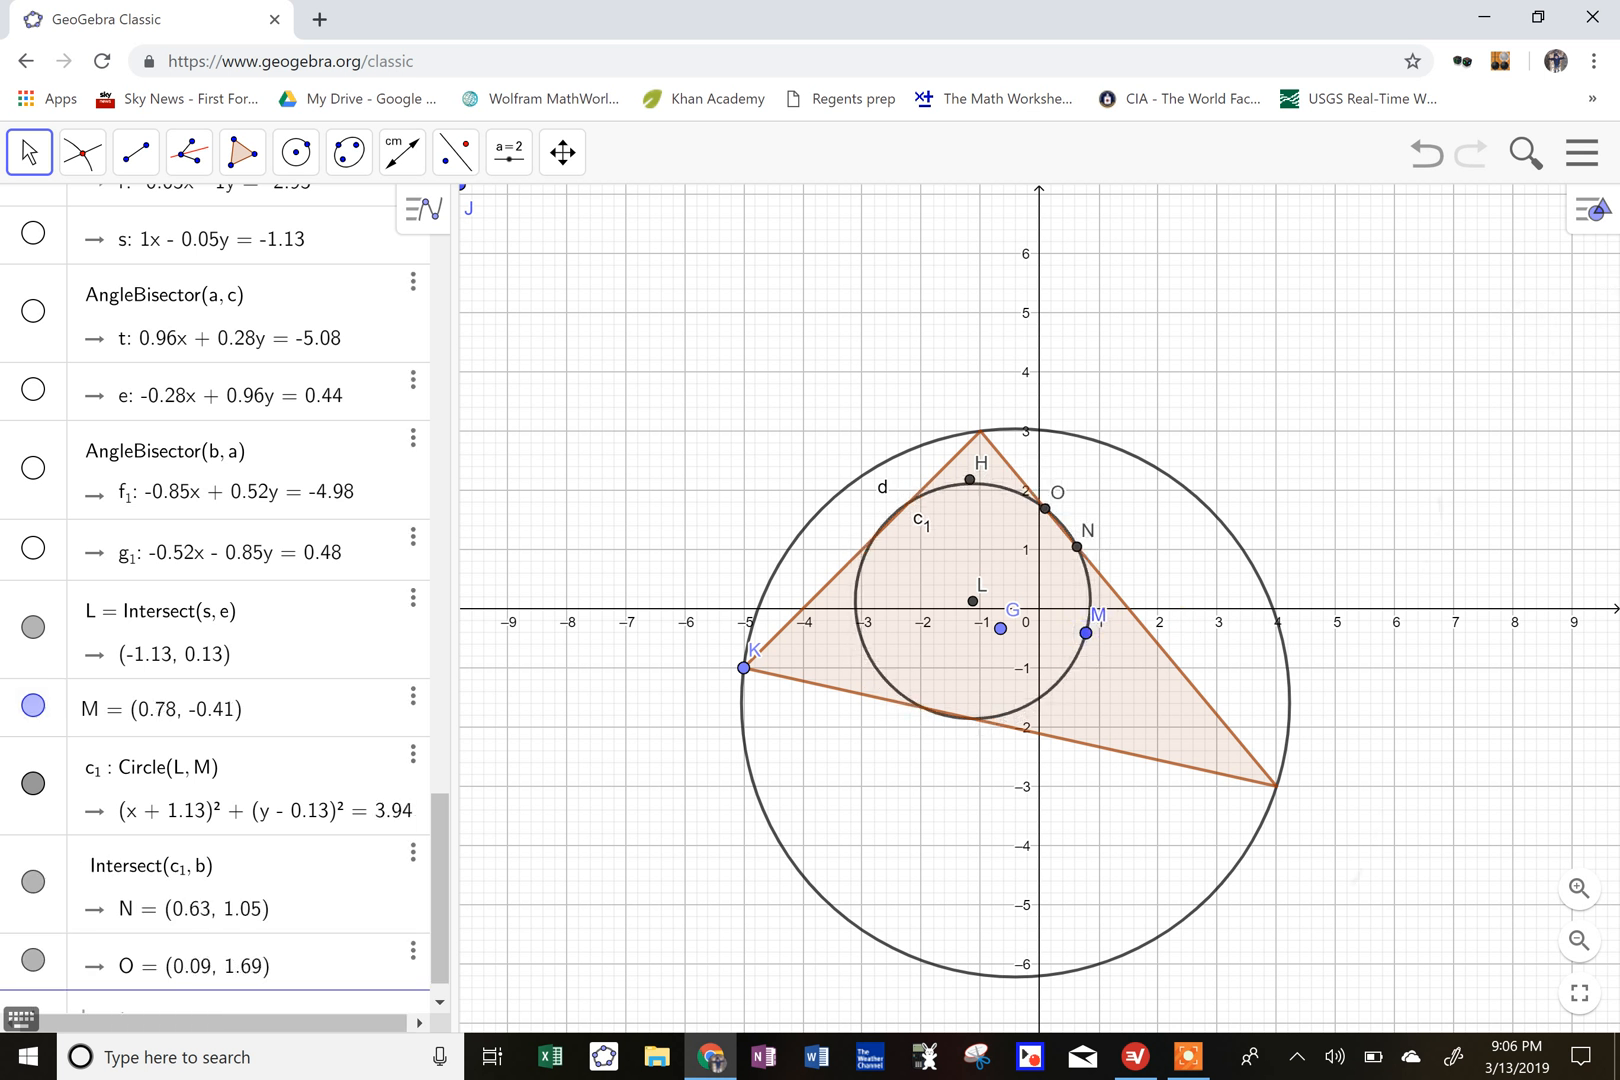
scroll(1356, 616, up, 5)
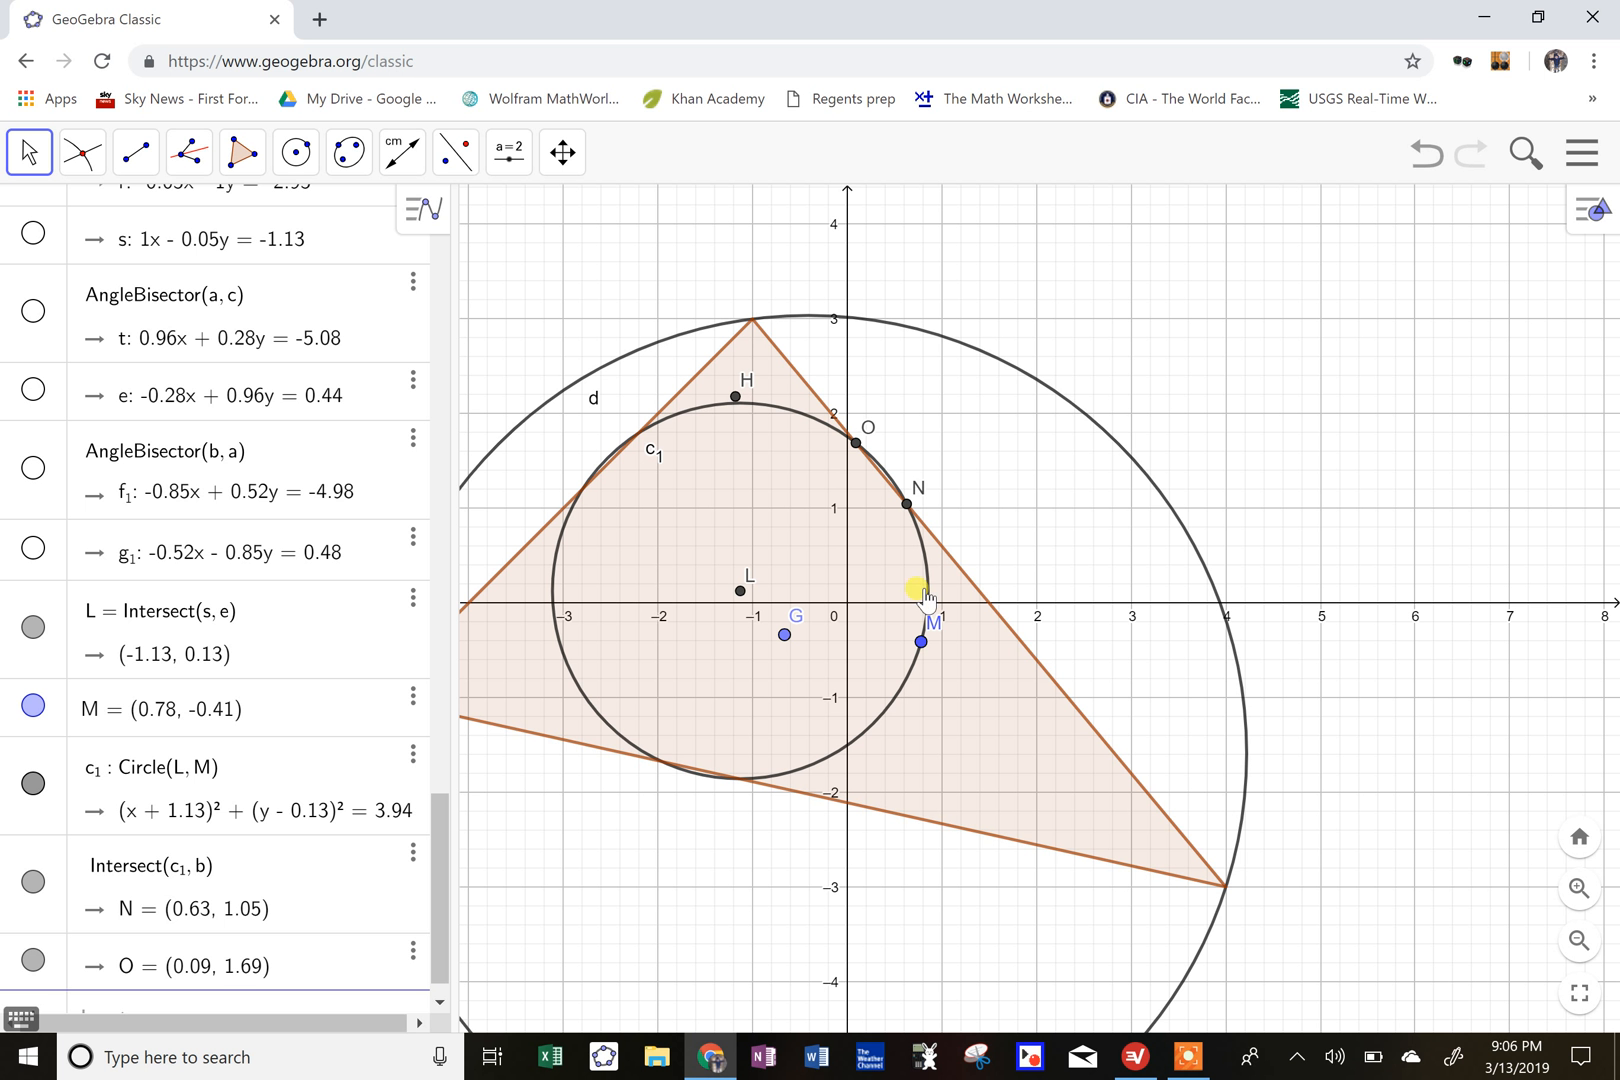
mouse_move(920, 650)
mouse_down()
mouse_move(895, 671)
mouse_move(910, 662)
mouse_up()
scroll(1540, 395, down, 5)
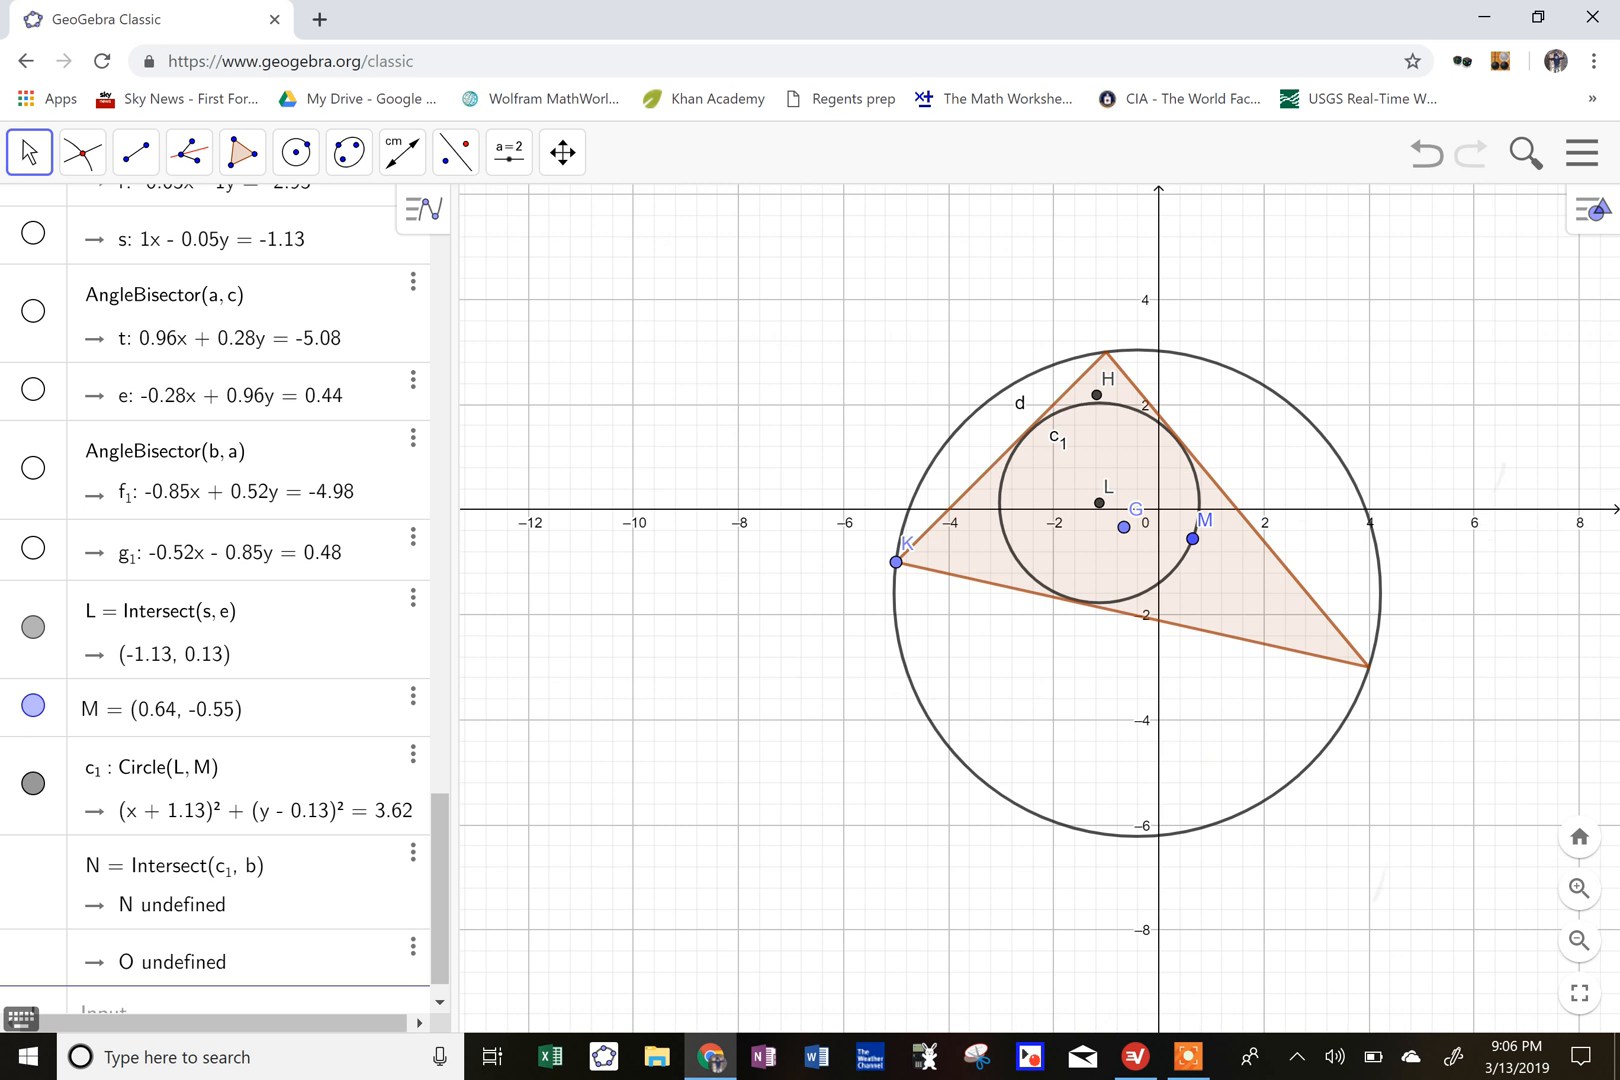
scroll(1398, 513, up, 10)
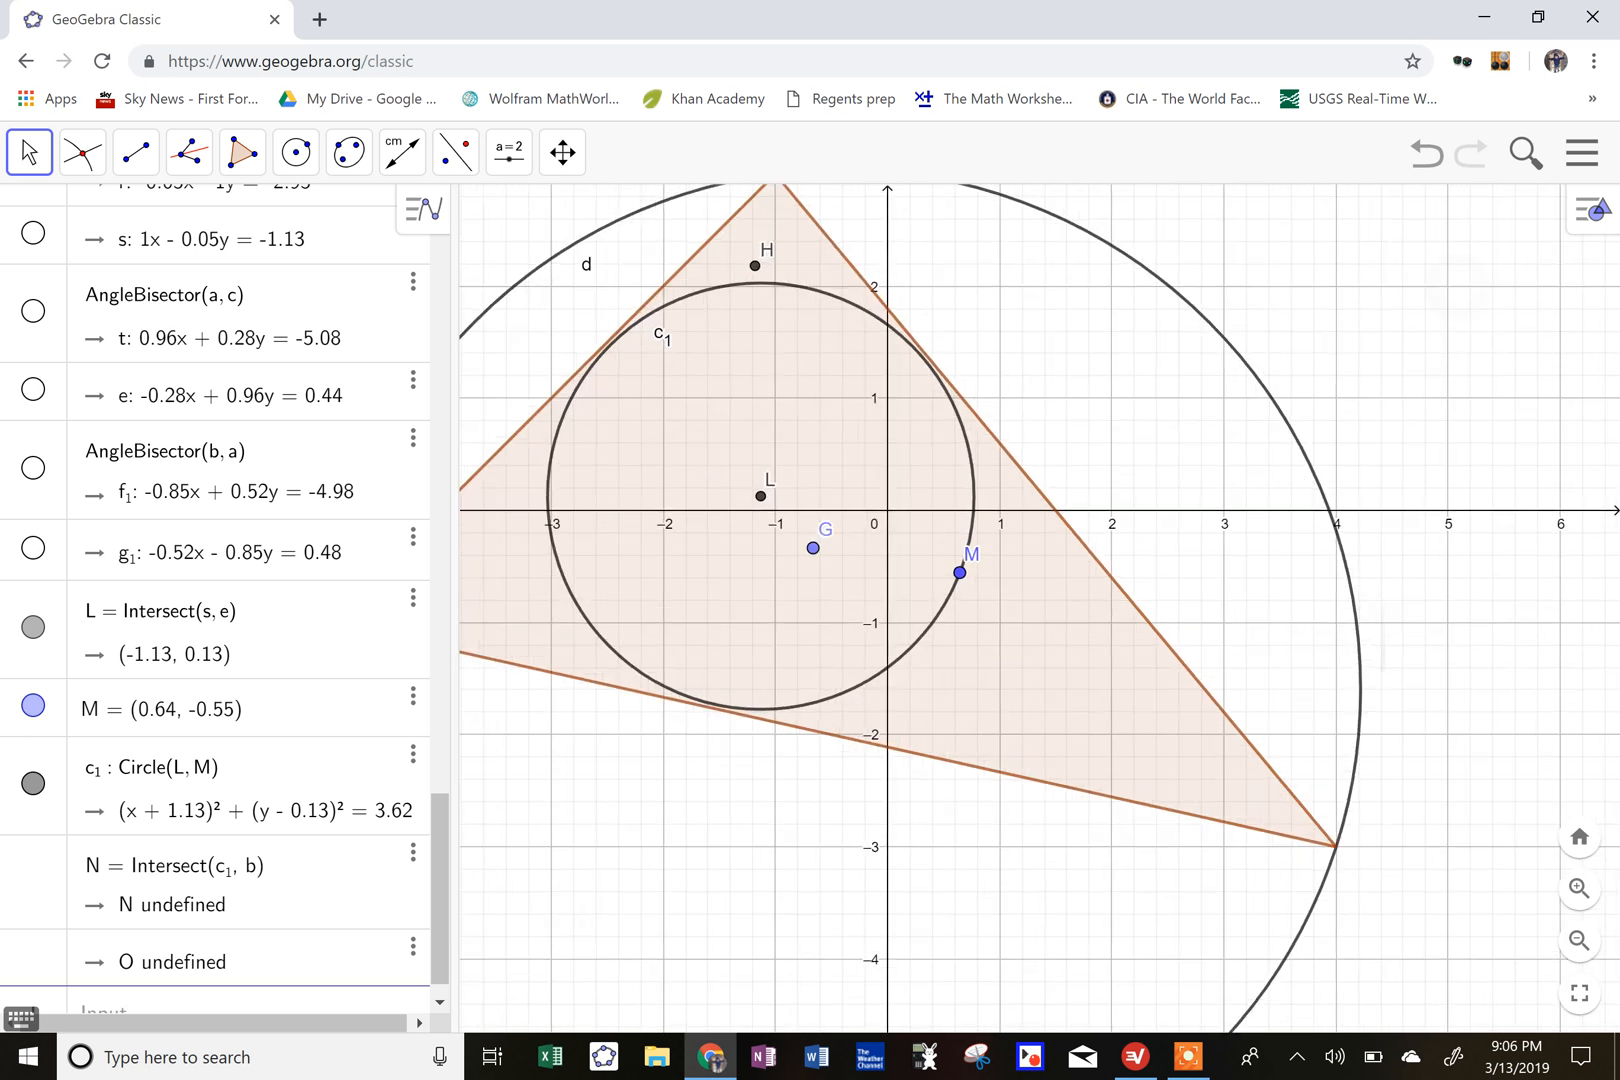
drag(1000, 450, 1330, 655)
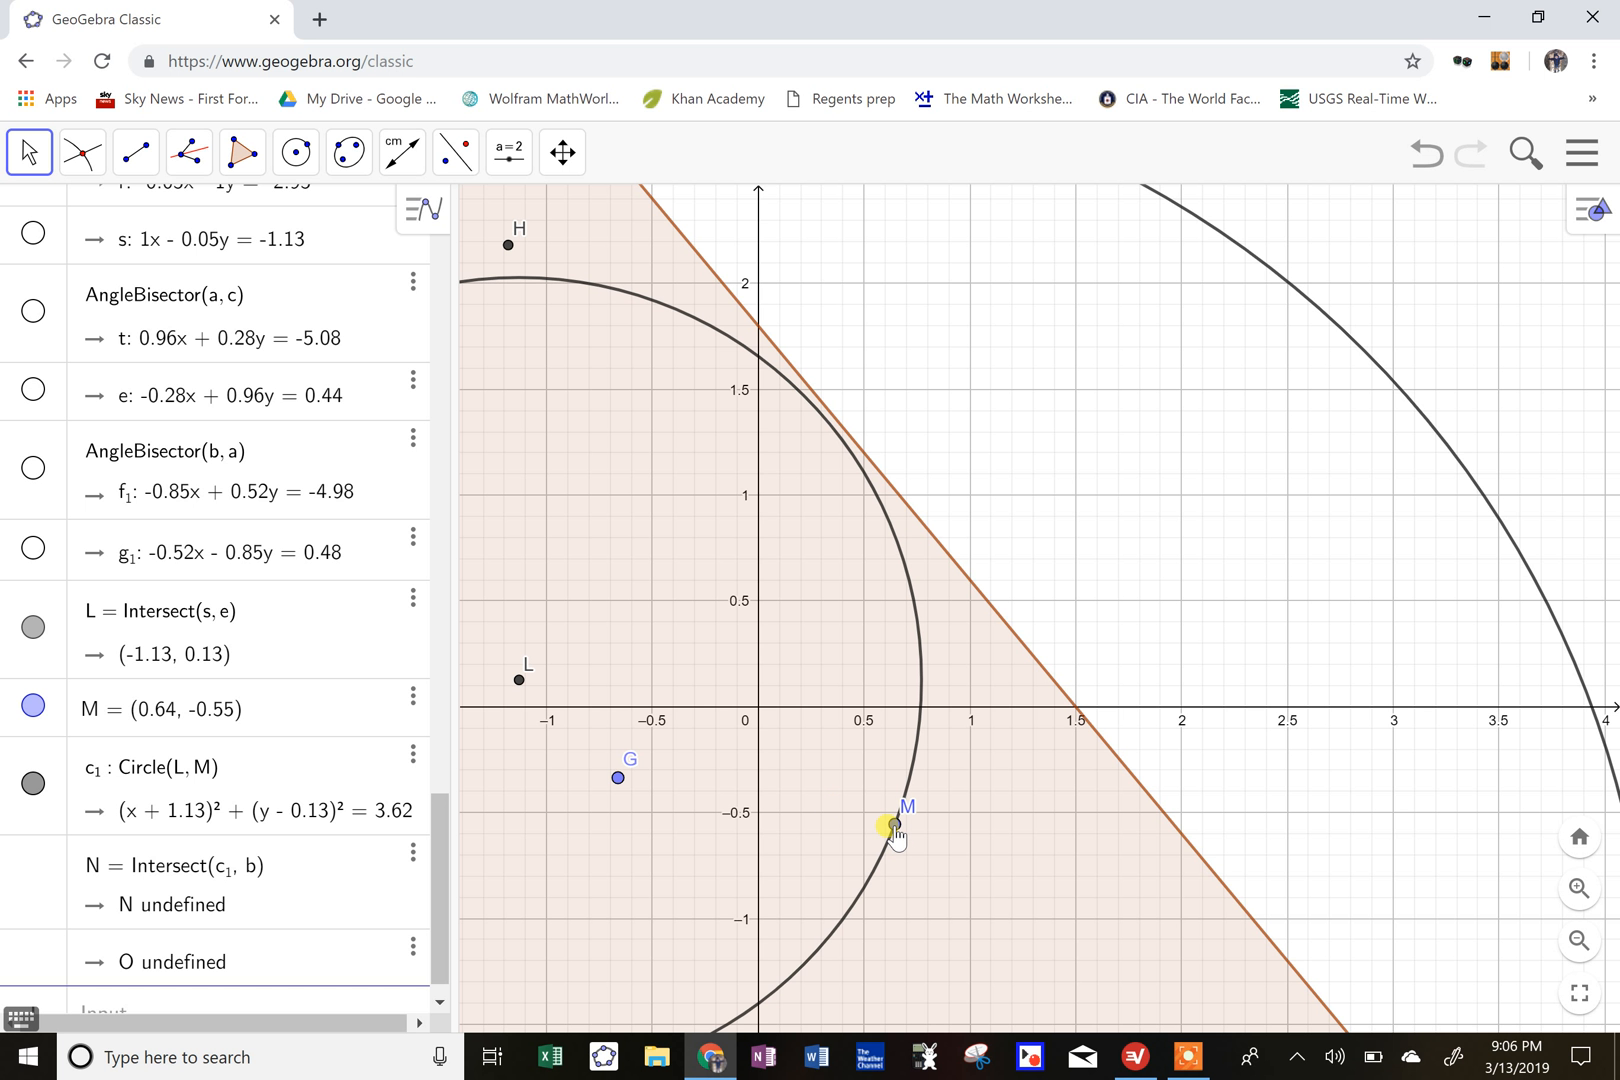
drag(895, 832, 894, 845)
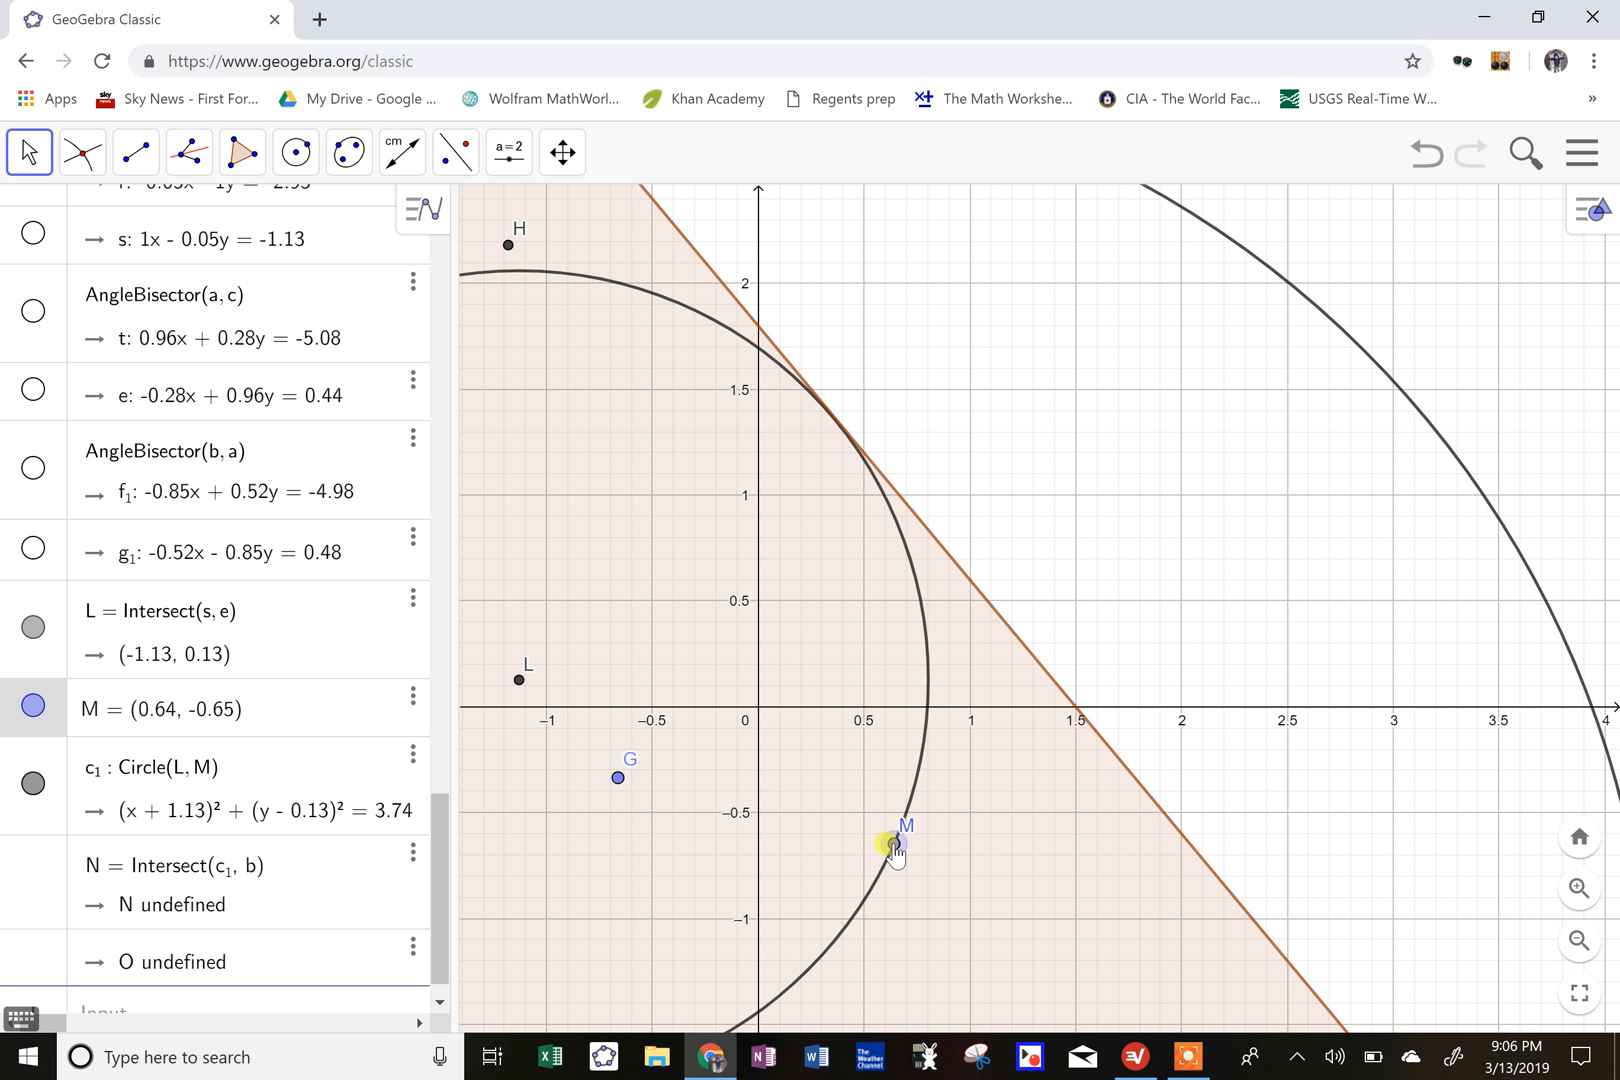
drag(894, 845, 896, 845)
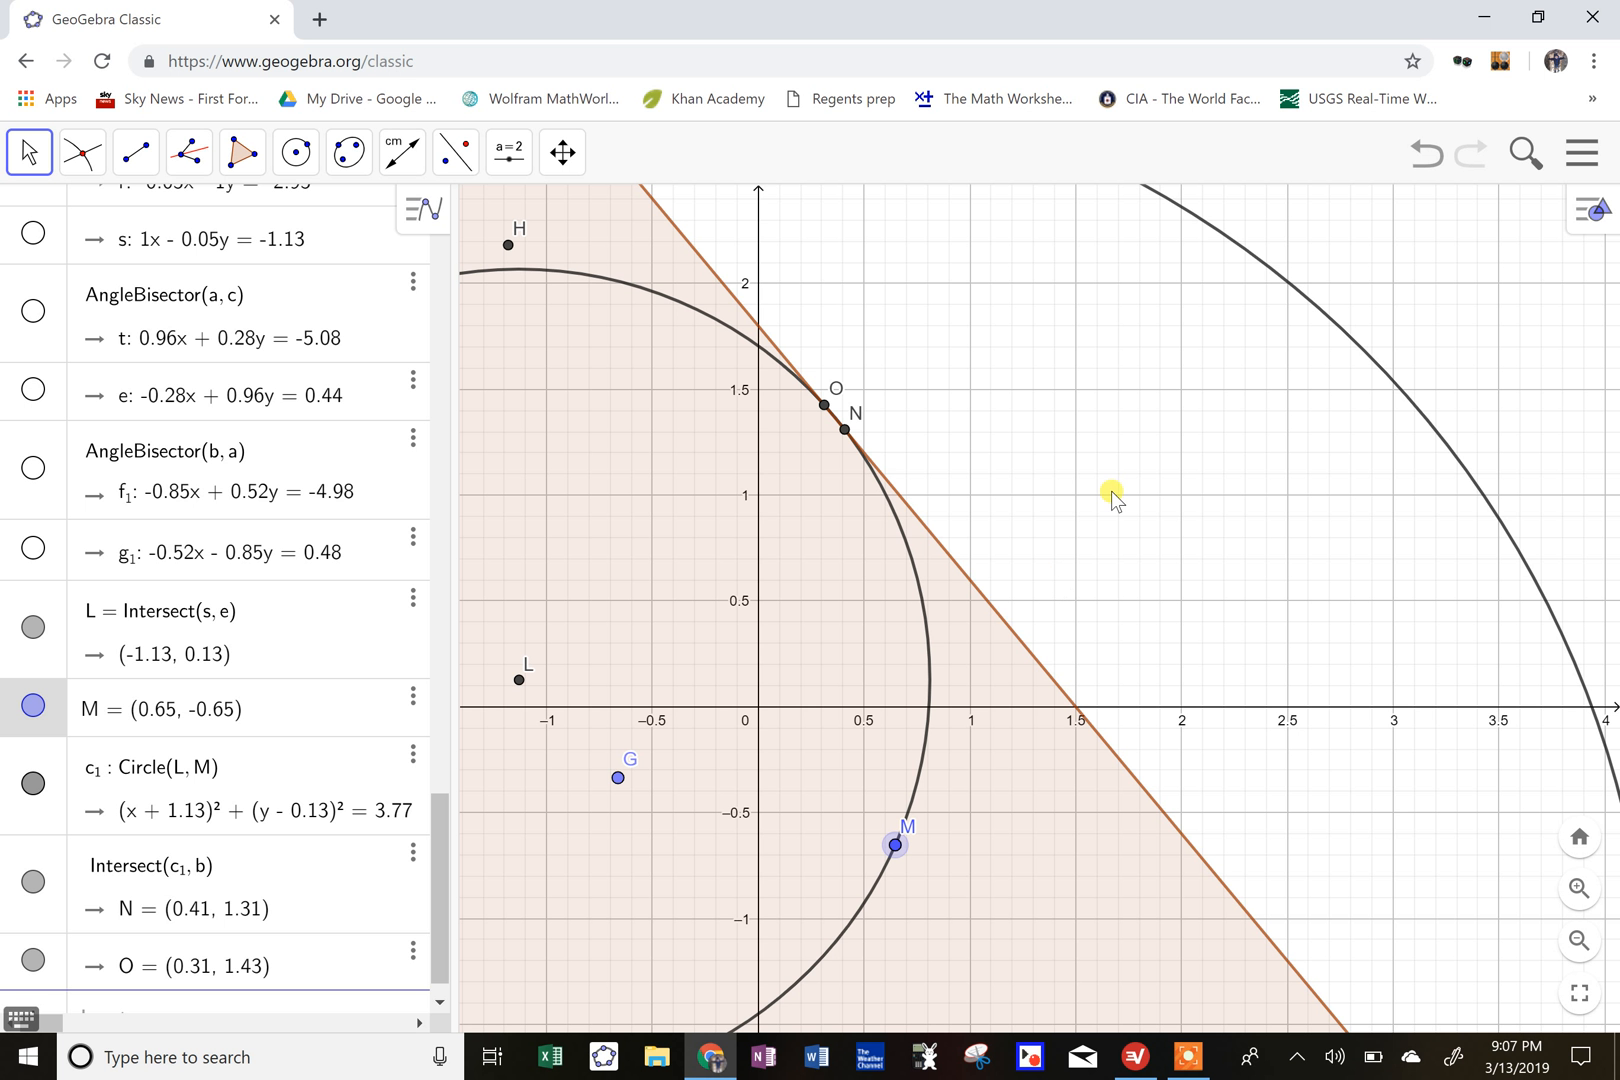
scroll(1403, 549, down, 10)
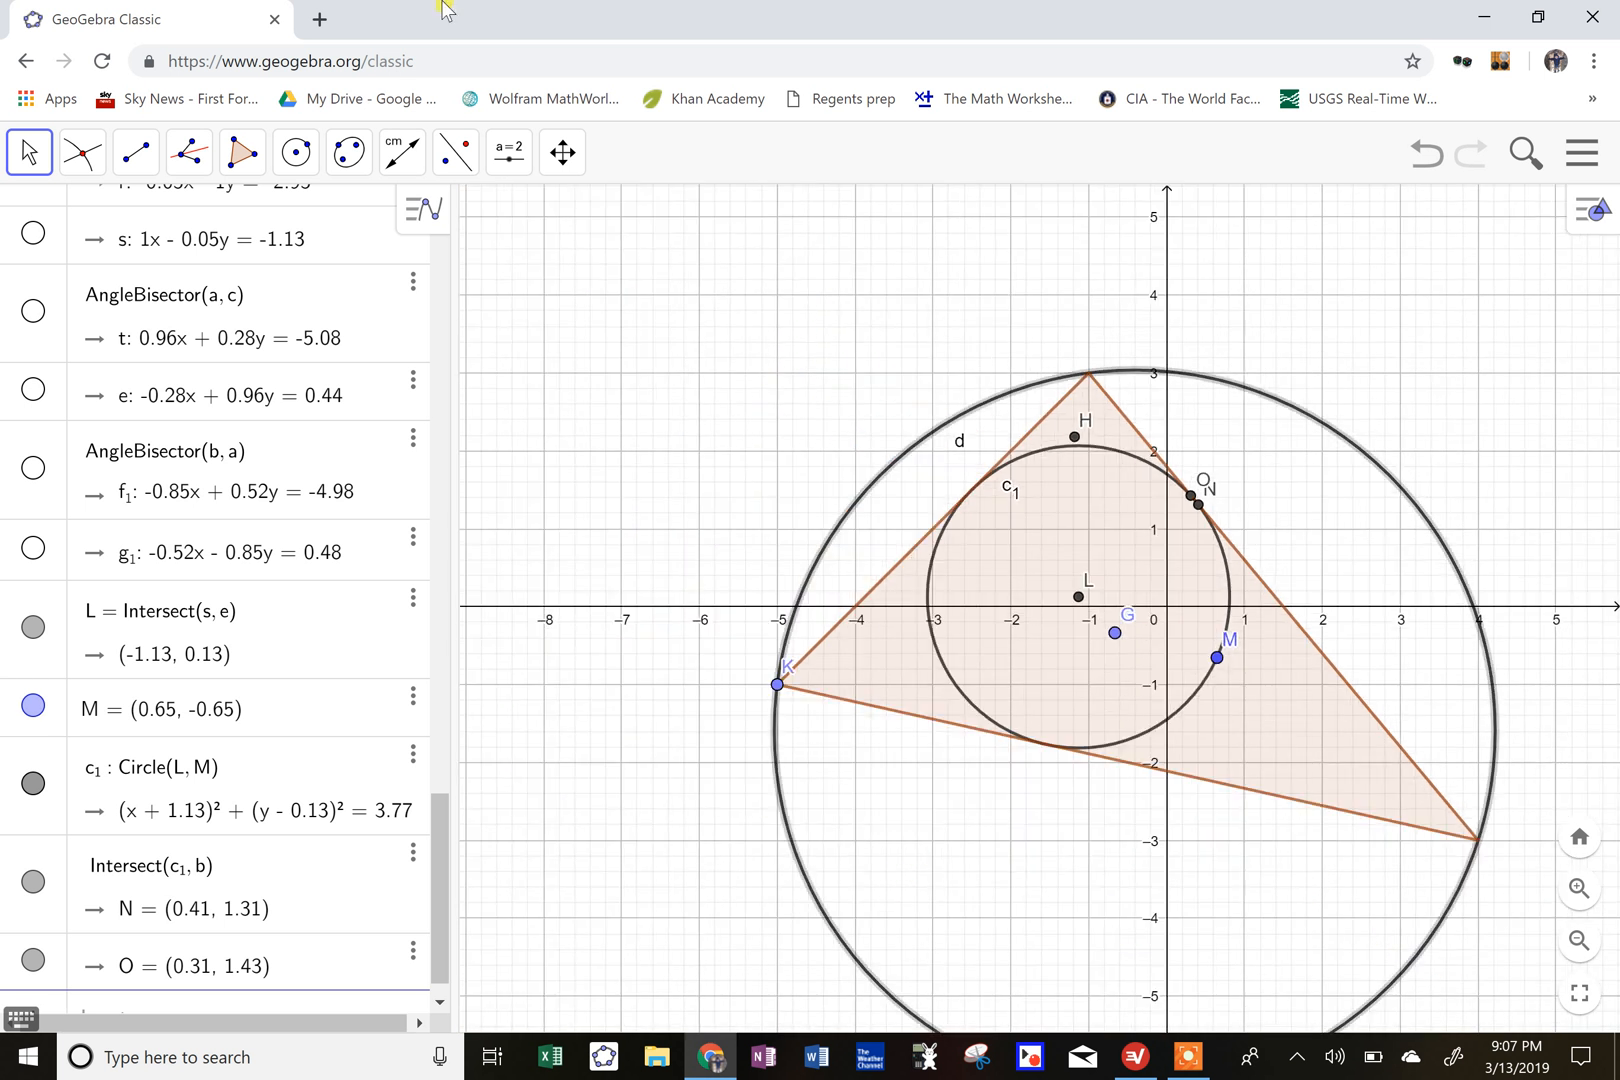
click(80, 152)
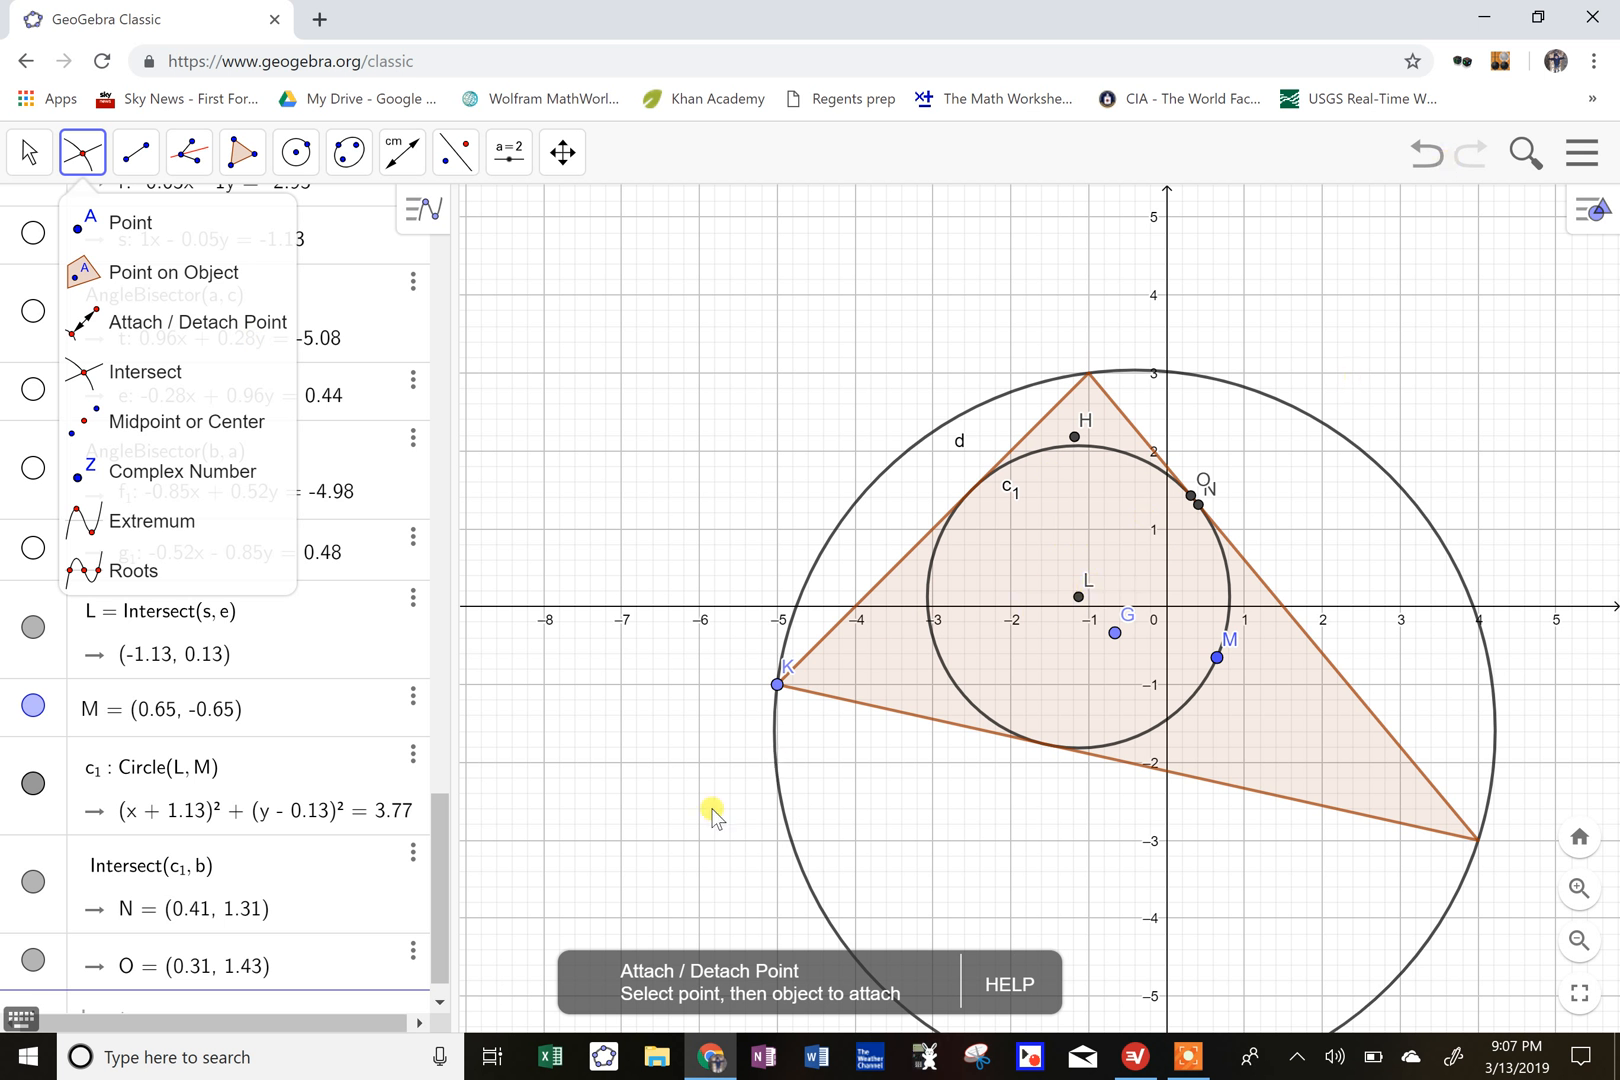
click(501, 302)
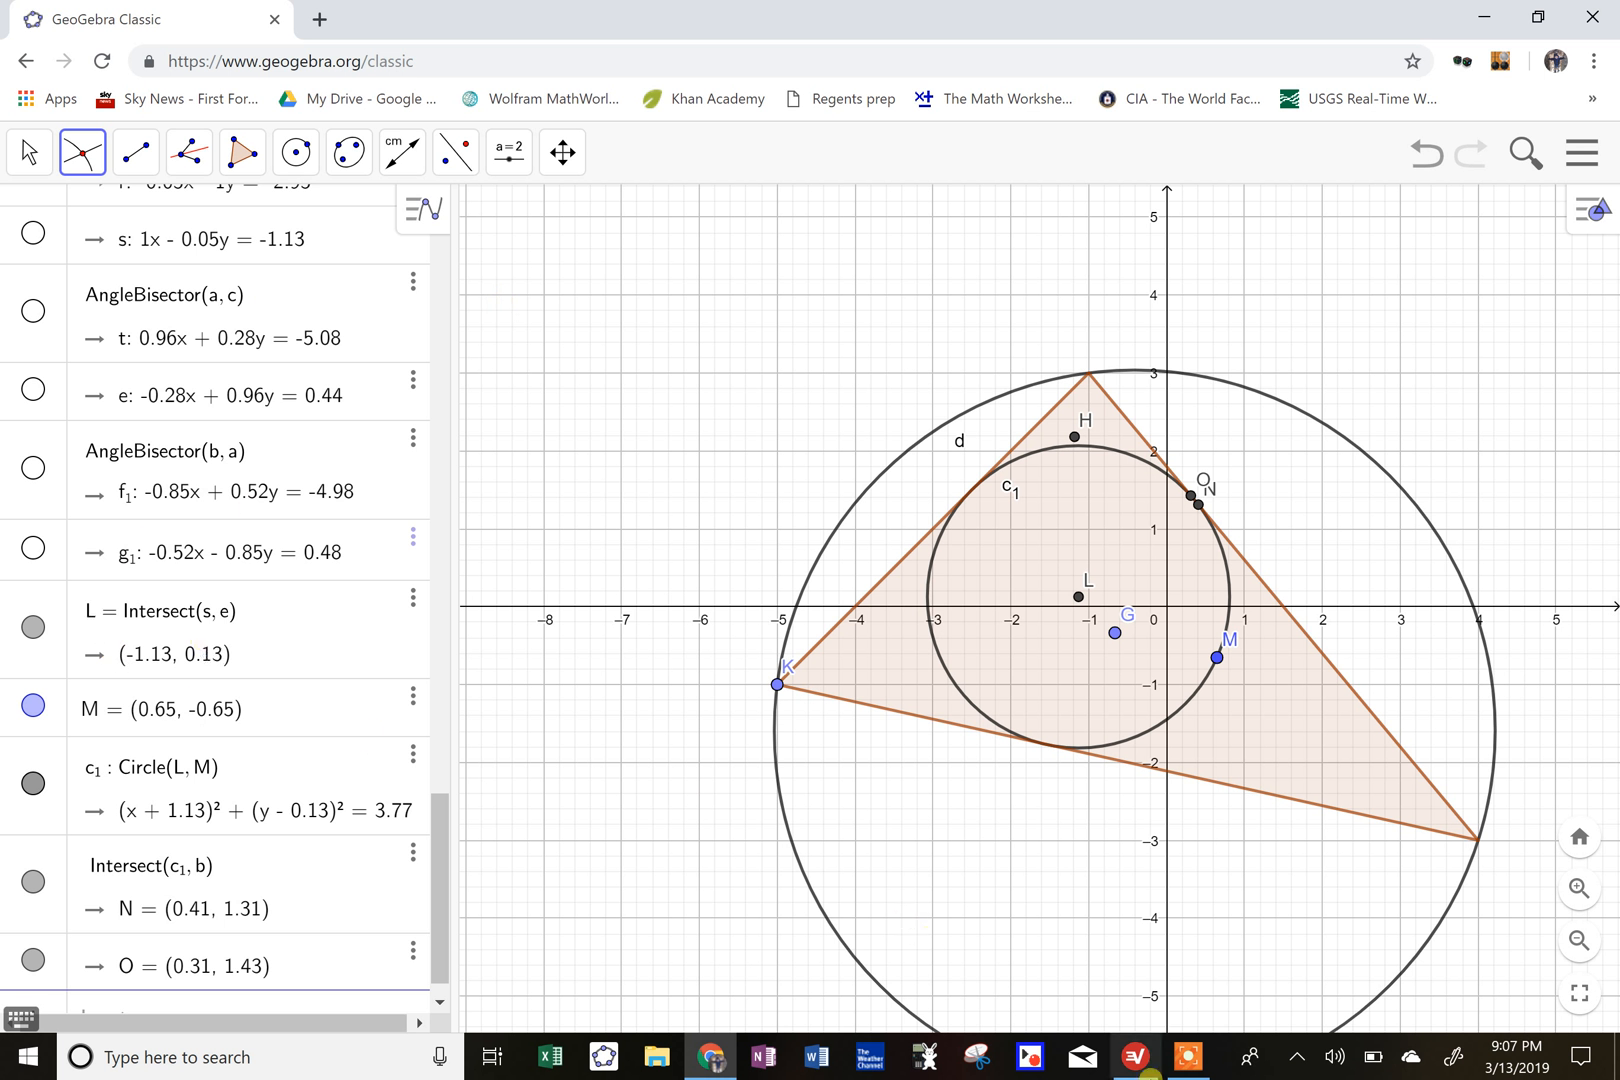
click(1188, 1060)
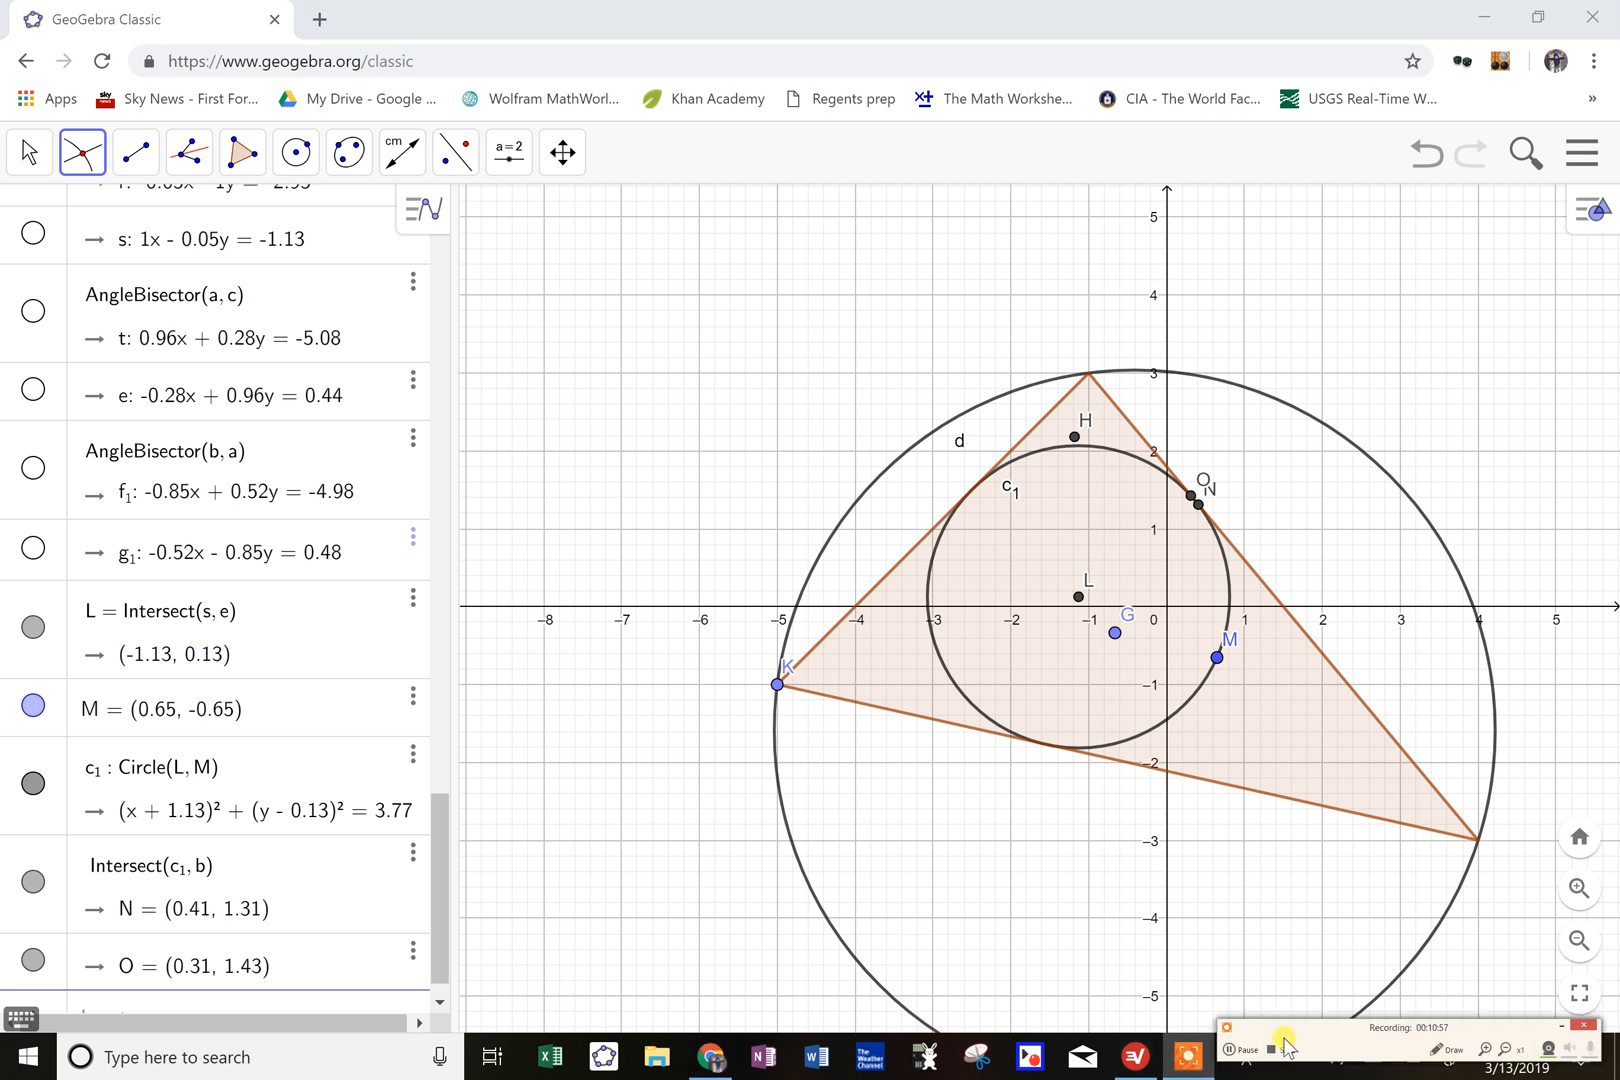